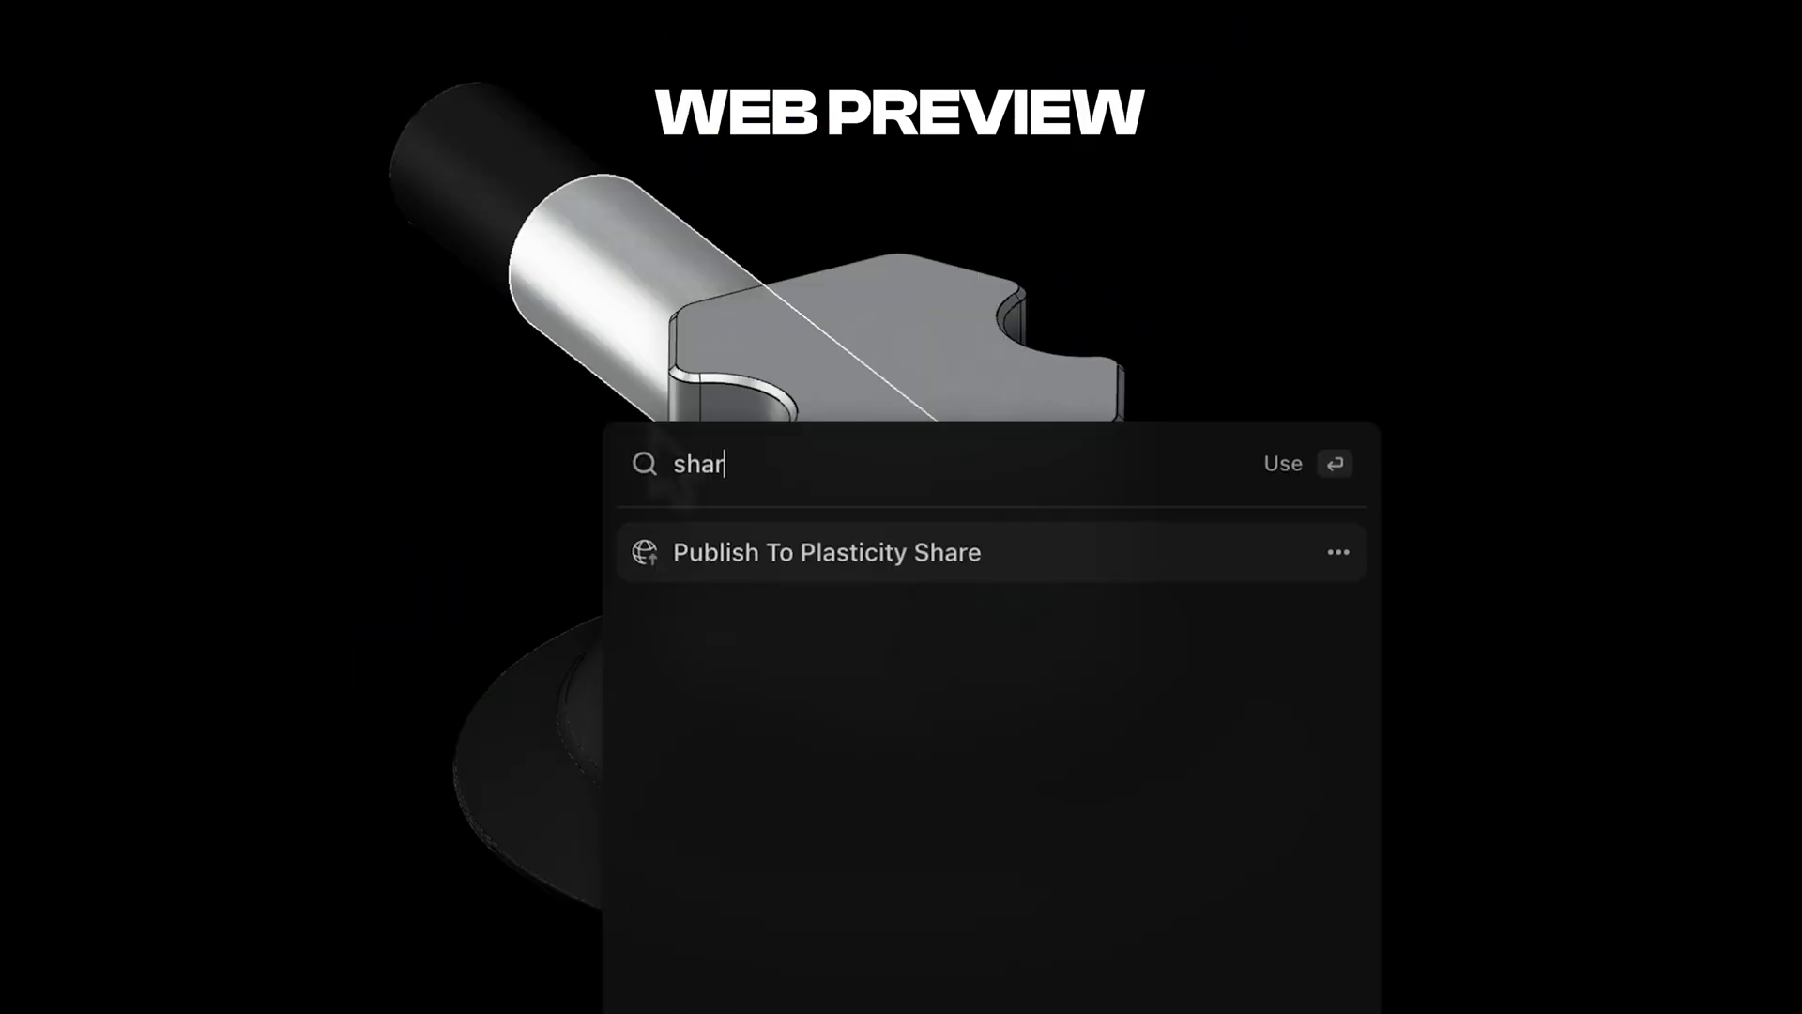
Publish the document to Plasticity Share, confirm the upload, and orbit the model in the web preview.
type("e")
left_click(779, 554)
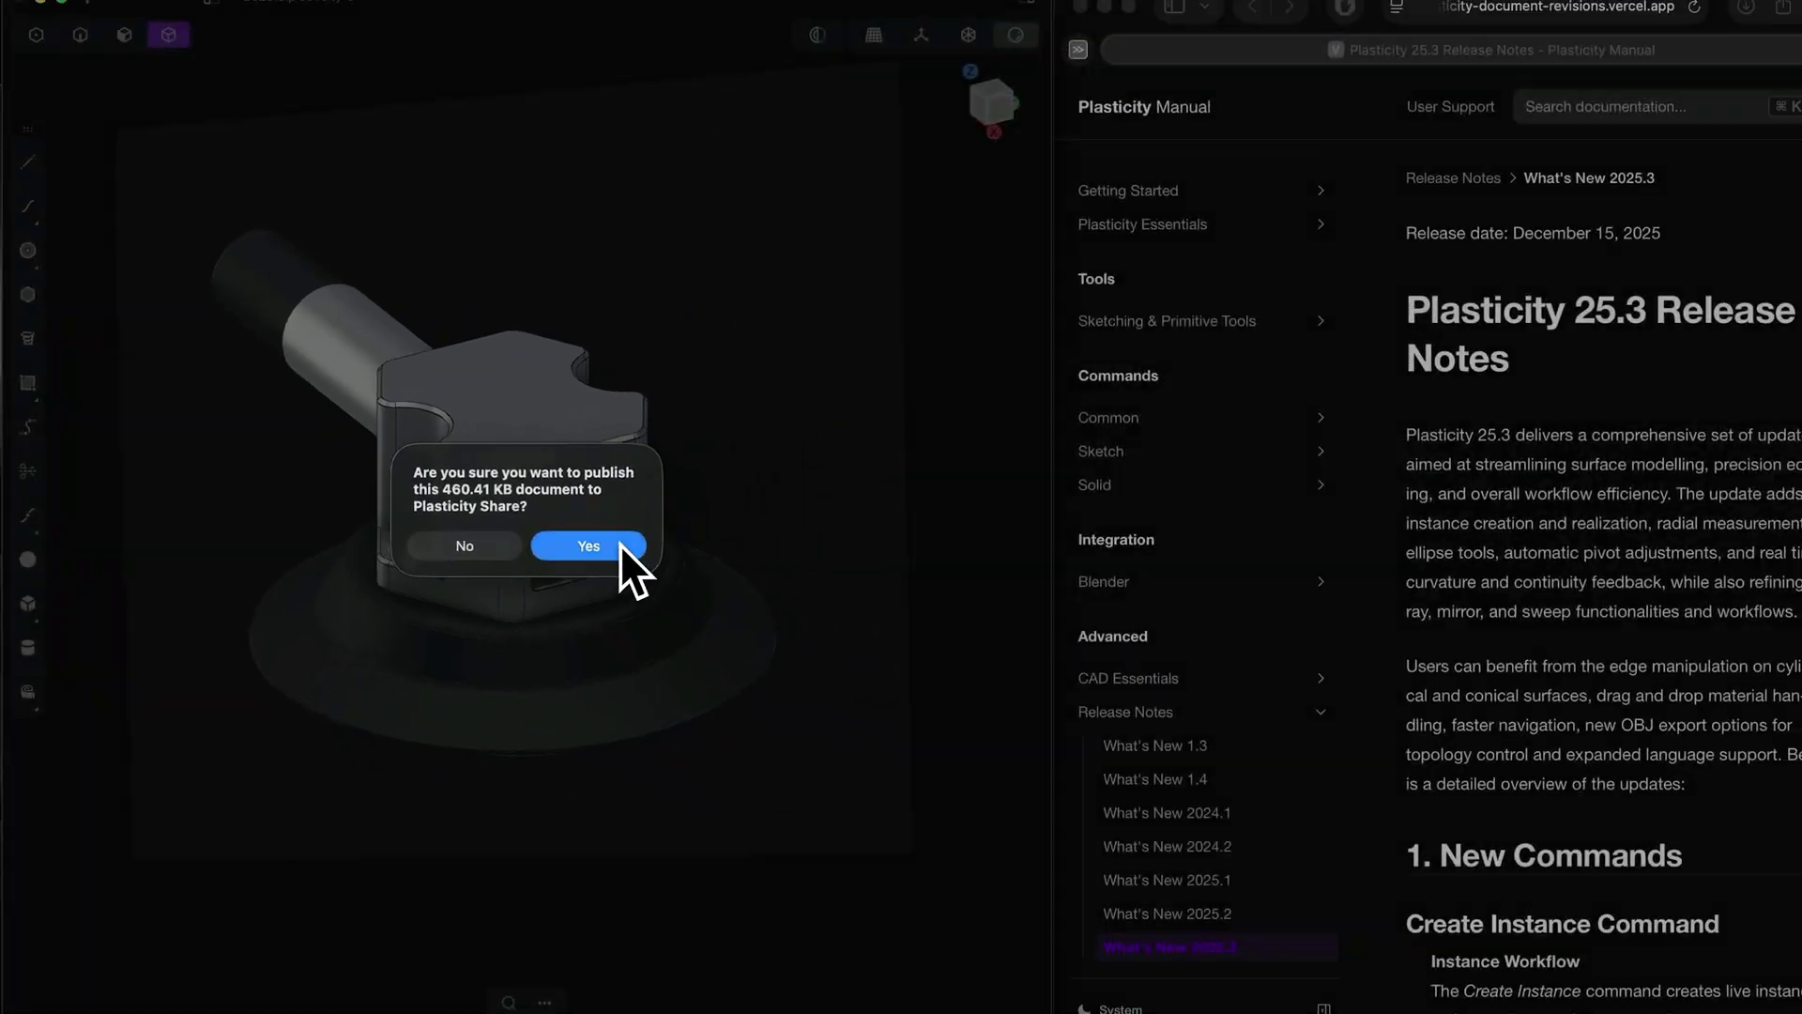
left_click(619, 545)
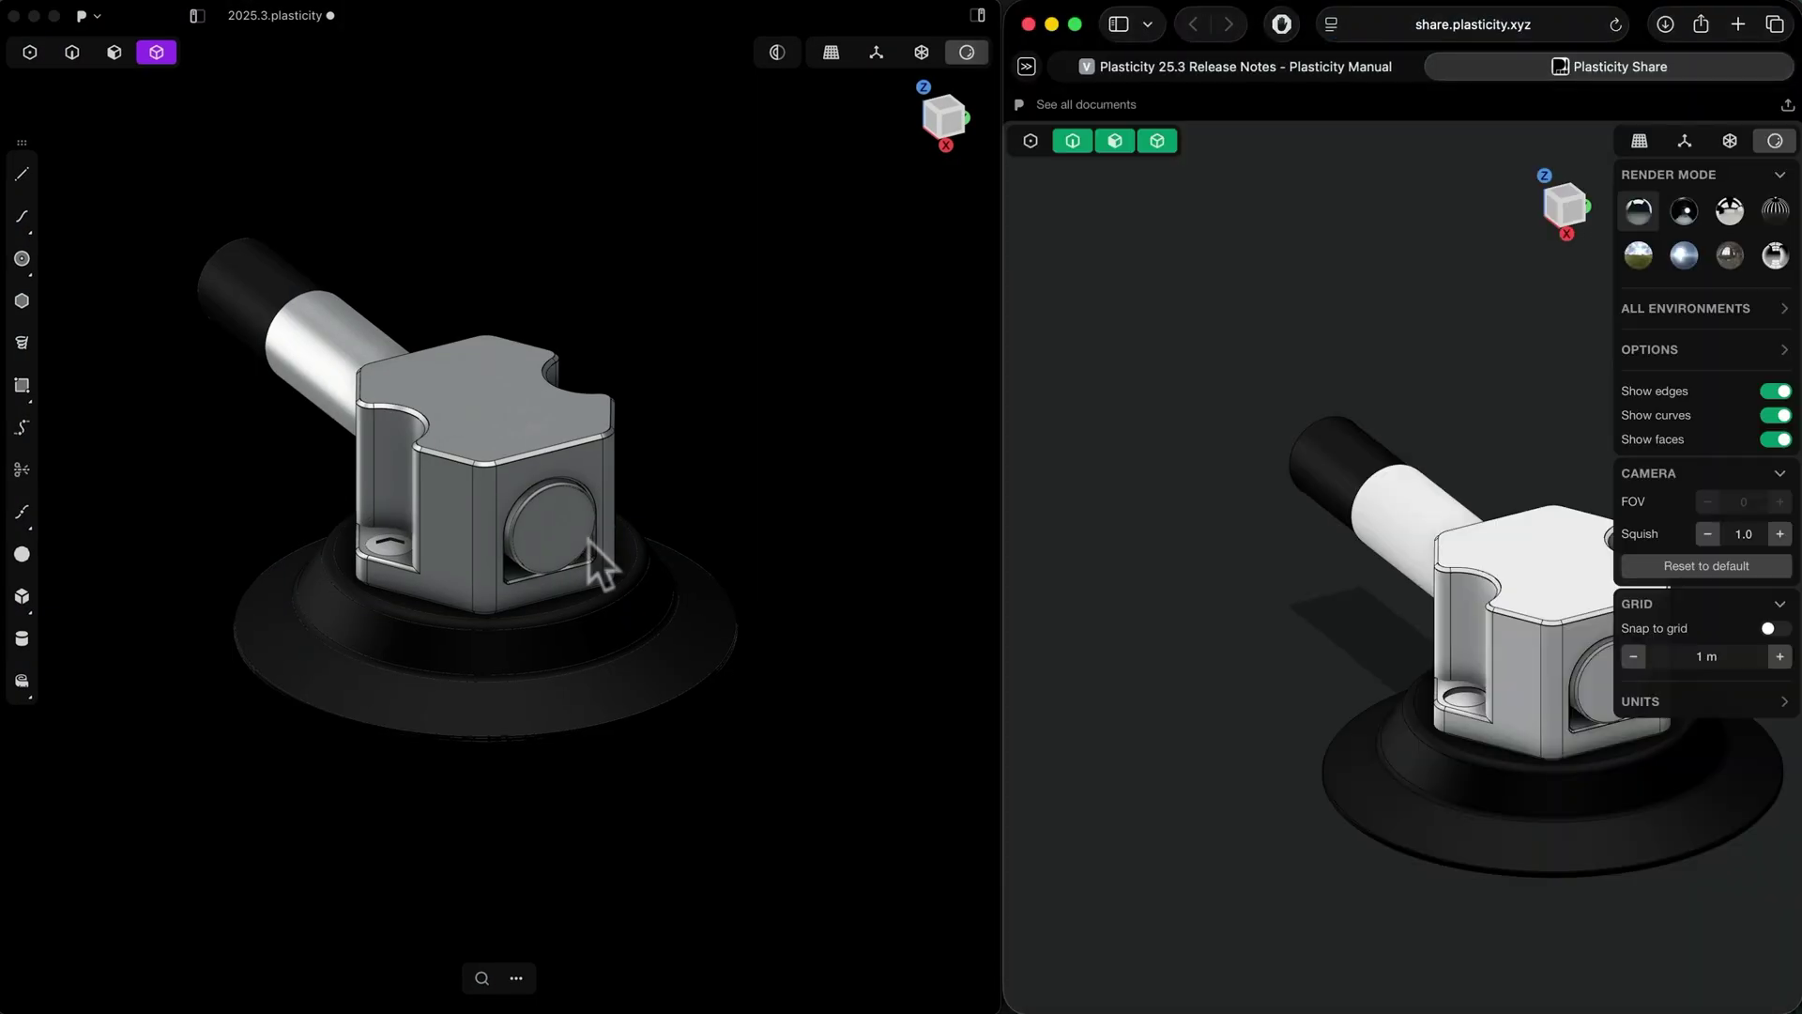
mouse_move(1367, 633)
middle_mouse_down()
mouse_move(1460, 662)
mouse_move(1218, 619)
middle_mouse_up()
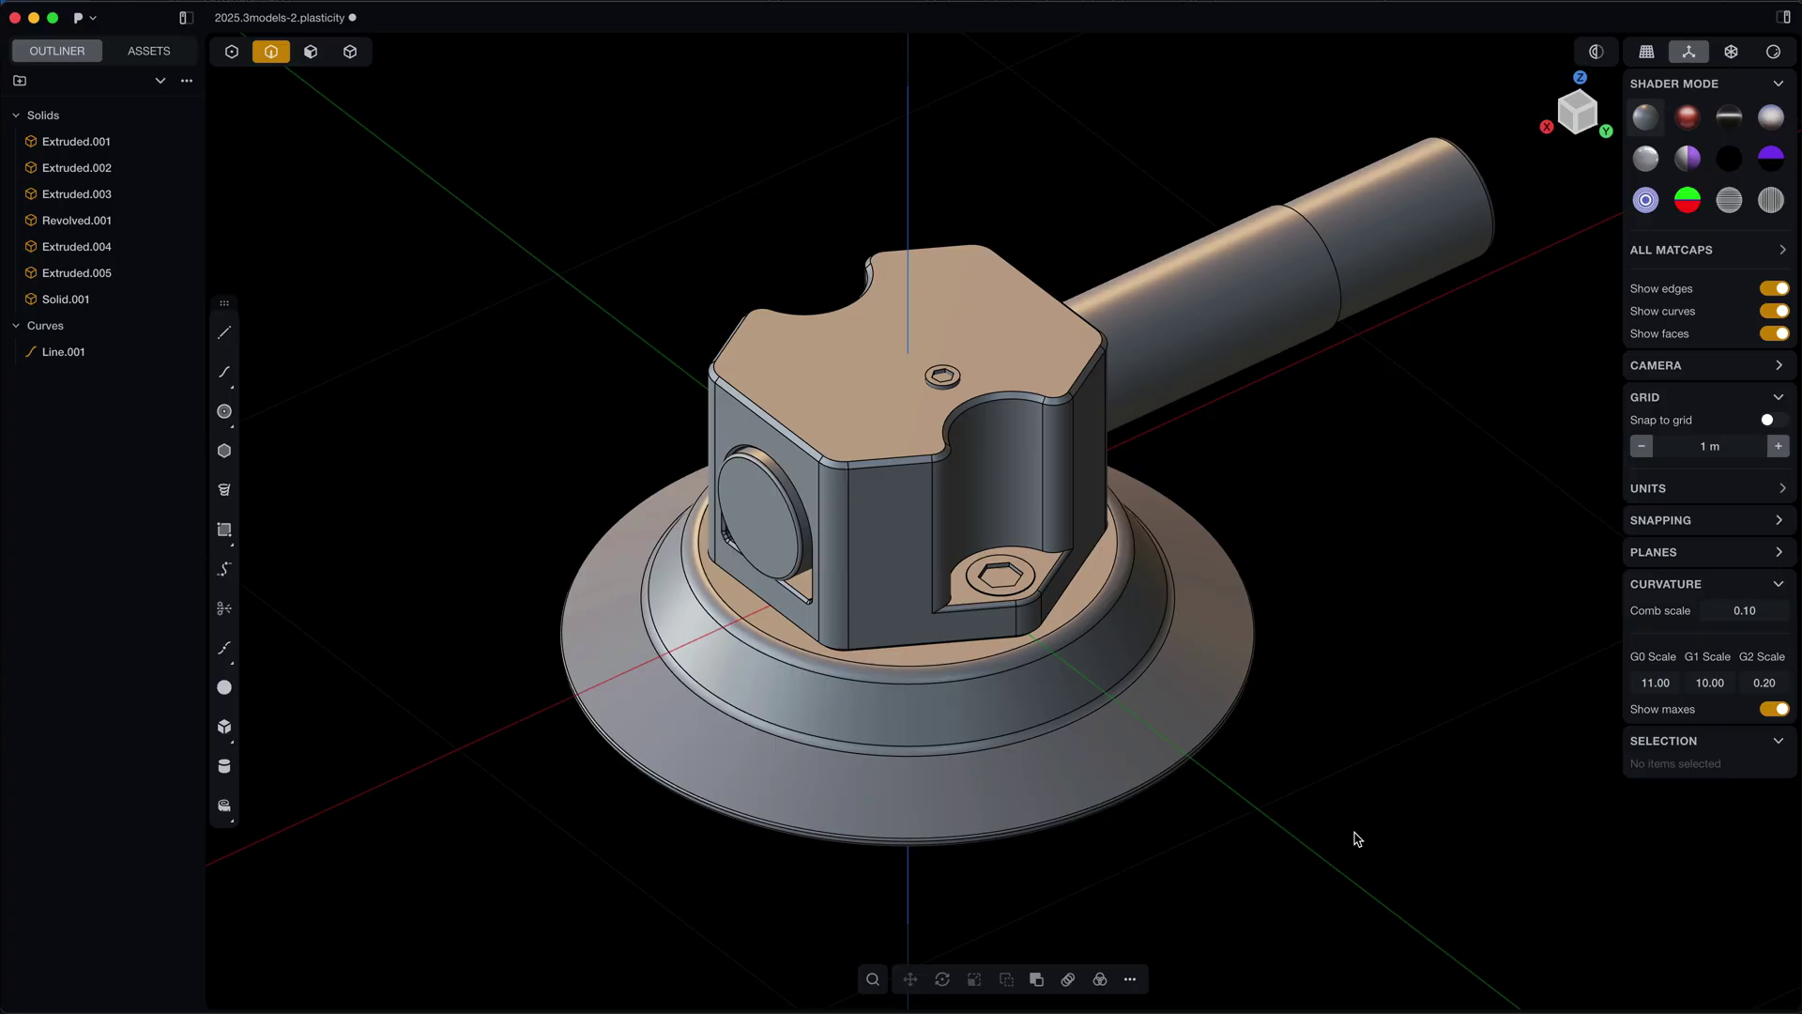
Create an instance of the small screw and move it across the block's upper face, away from the original.
key("4")
left_click(938, 383)
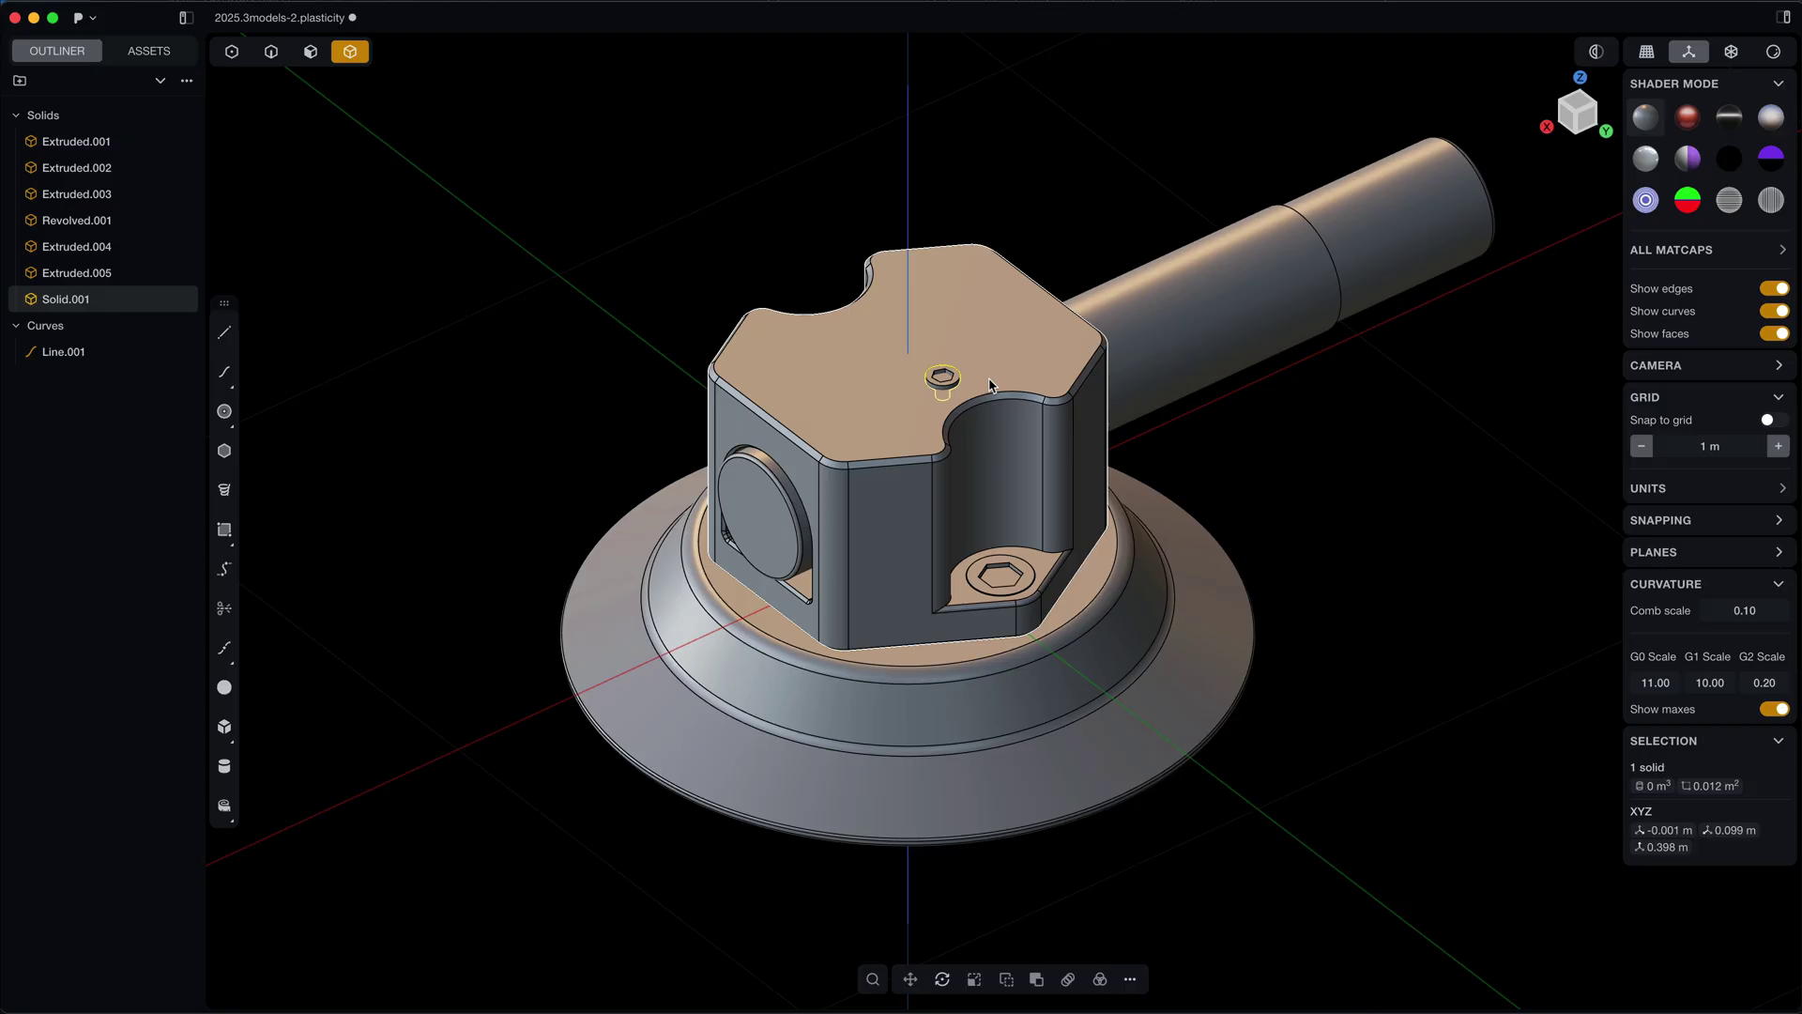
type("finst")
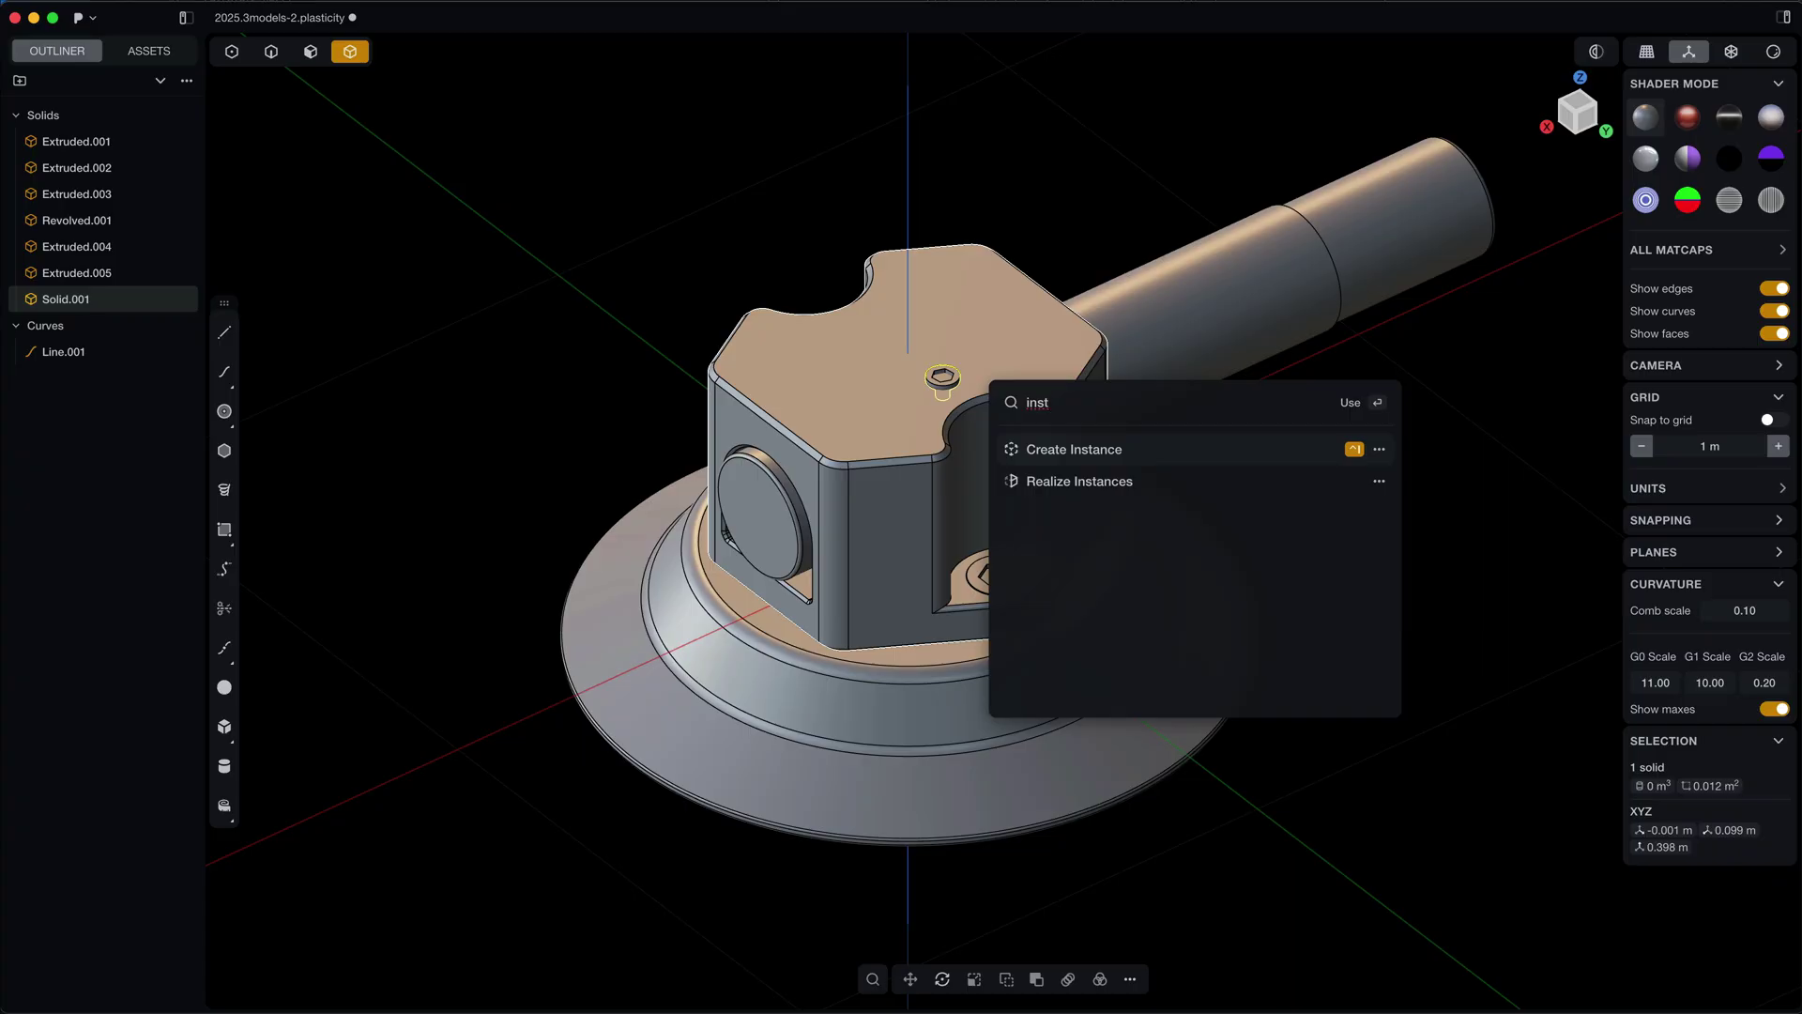
key("Return")
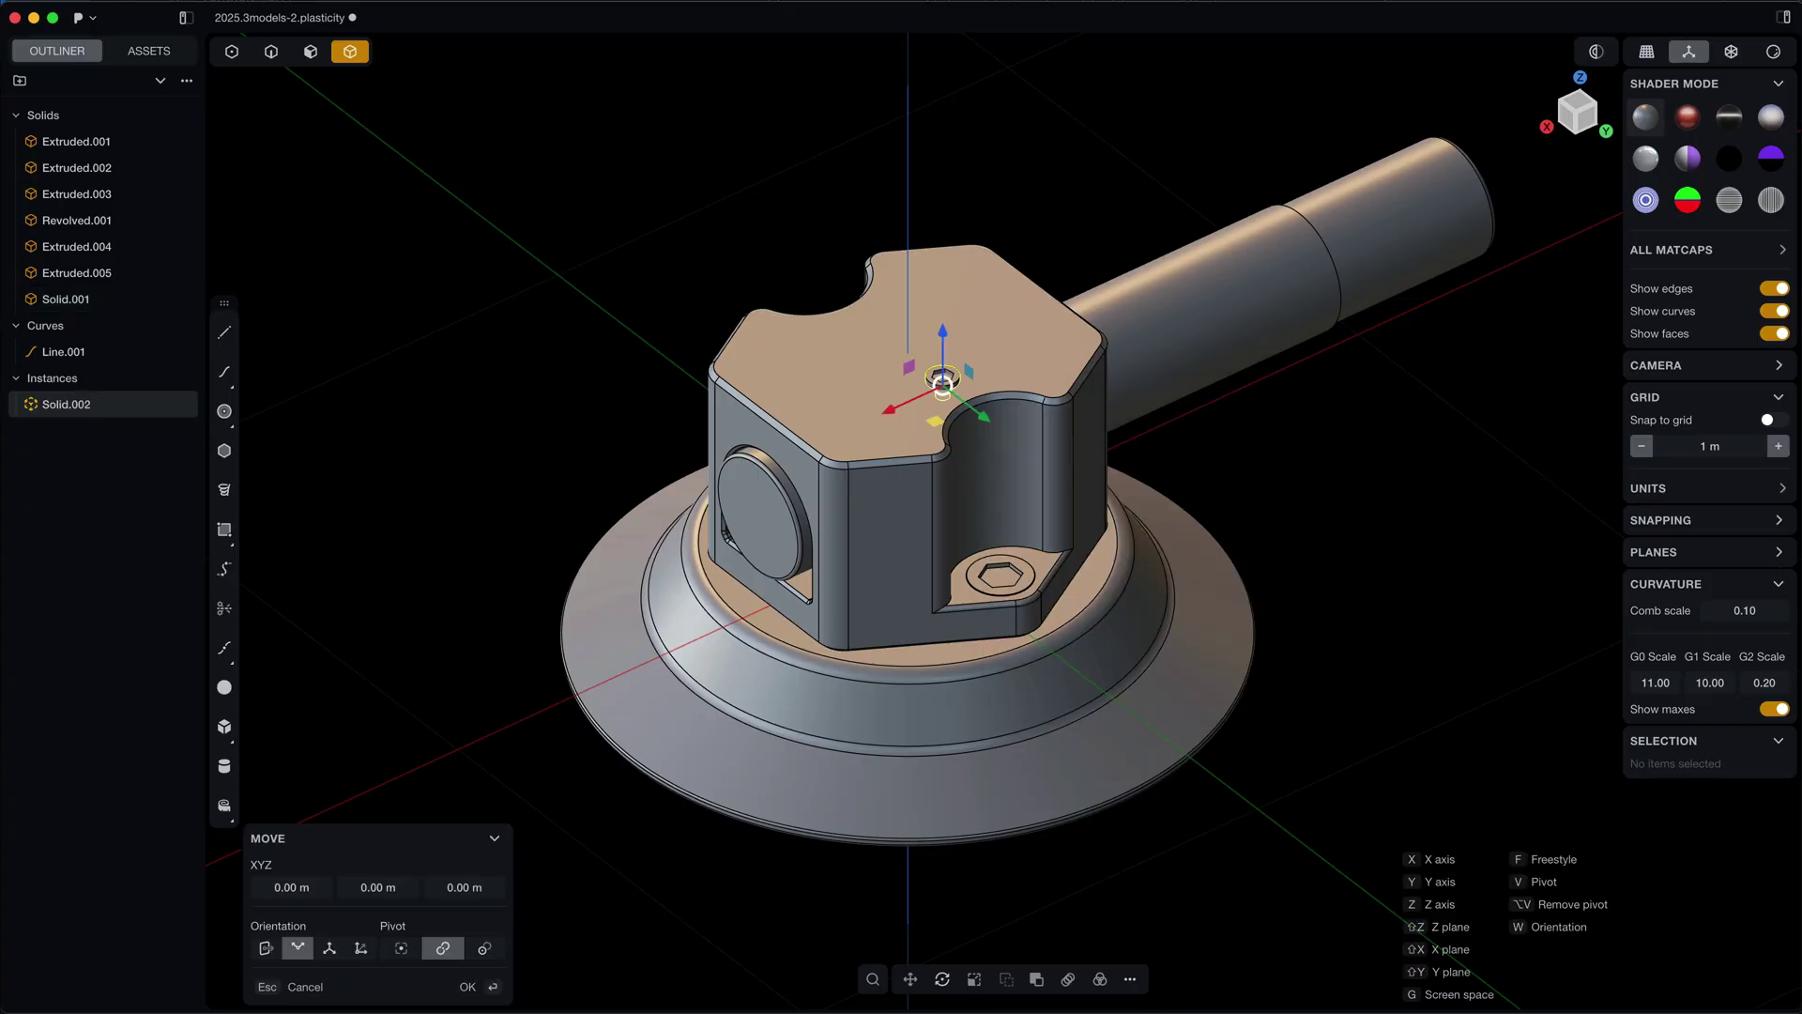
left_click_drag(982, 416, 888, 408)
key("Return")
Try raising the original screw head's upper face about 0.058 m with Push Face, and undo it.
scroll(973, 359, "up", 5)
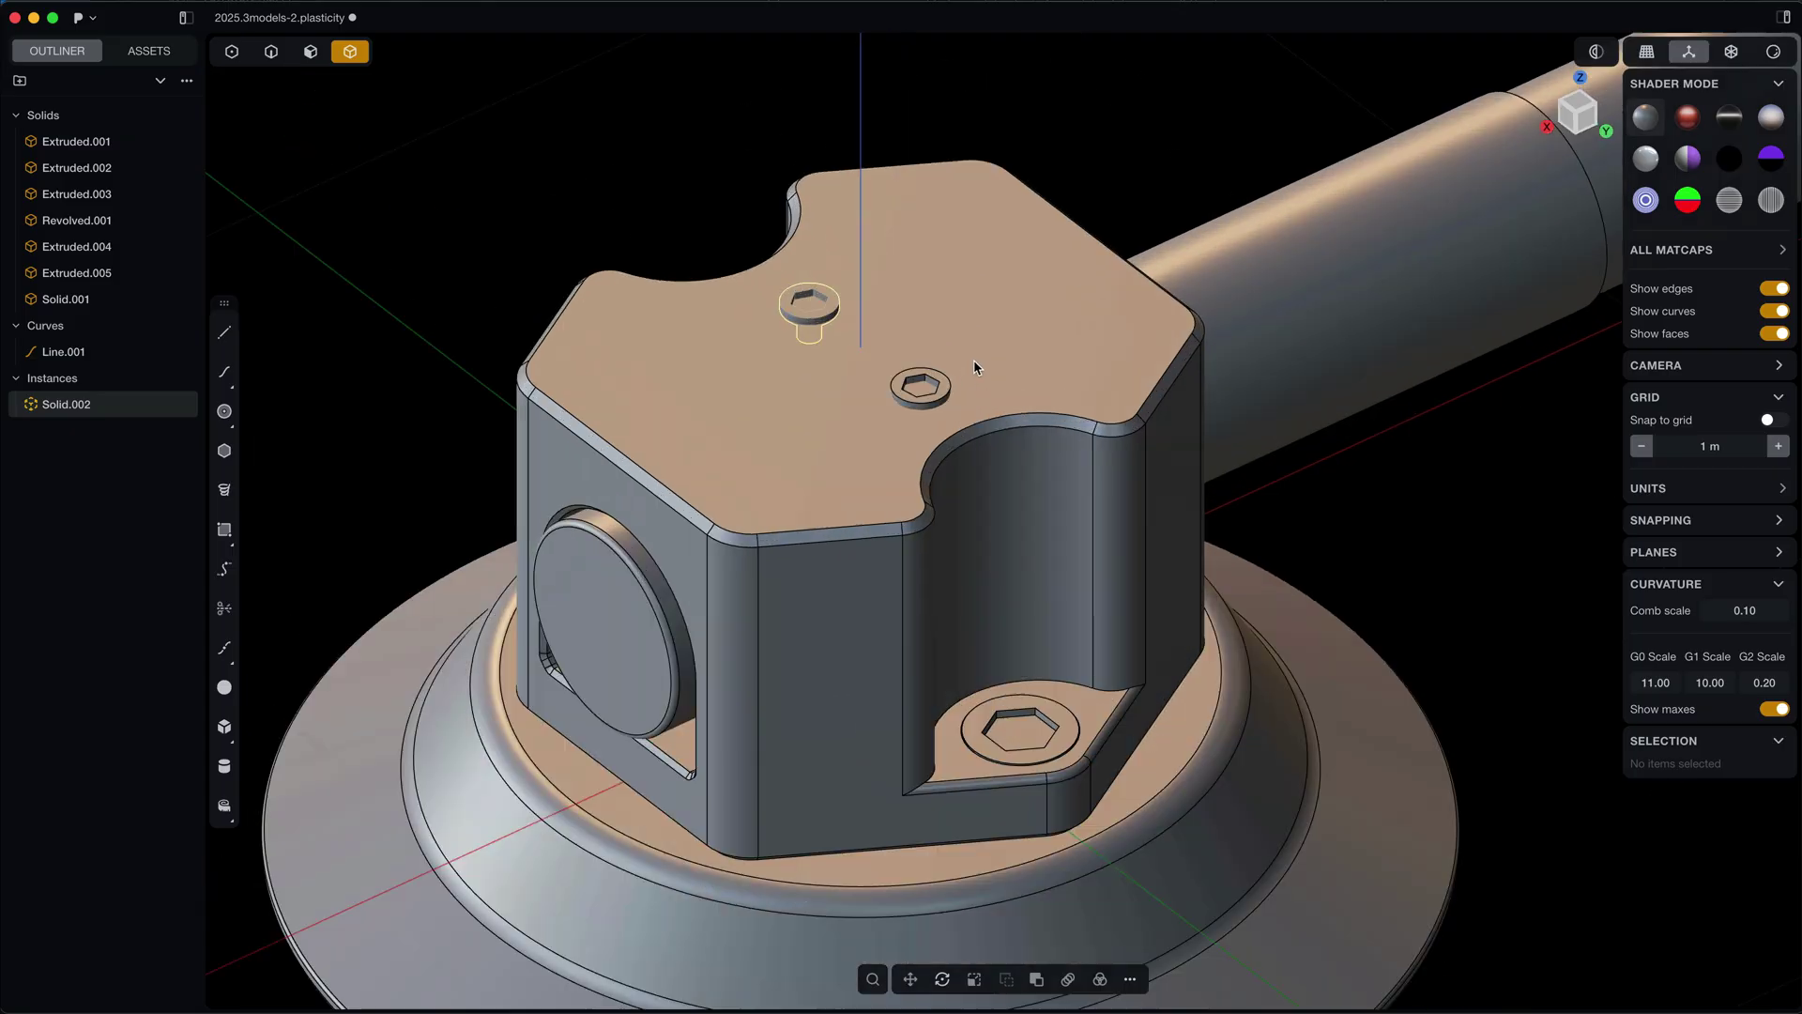
scroll(974, 363, "up", 3)
key("3")
left_click(907, 409)
key("d")
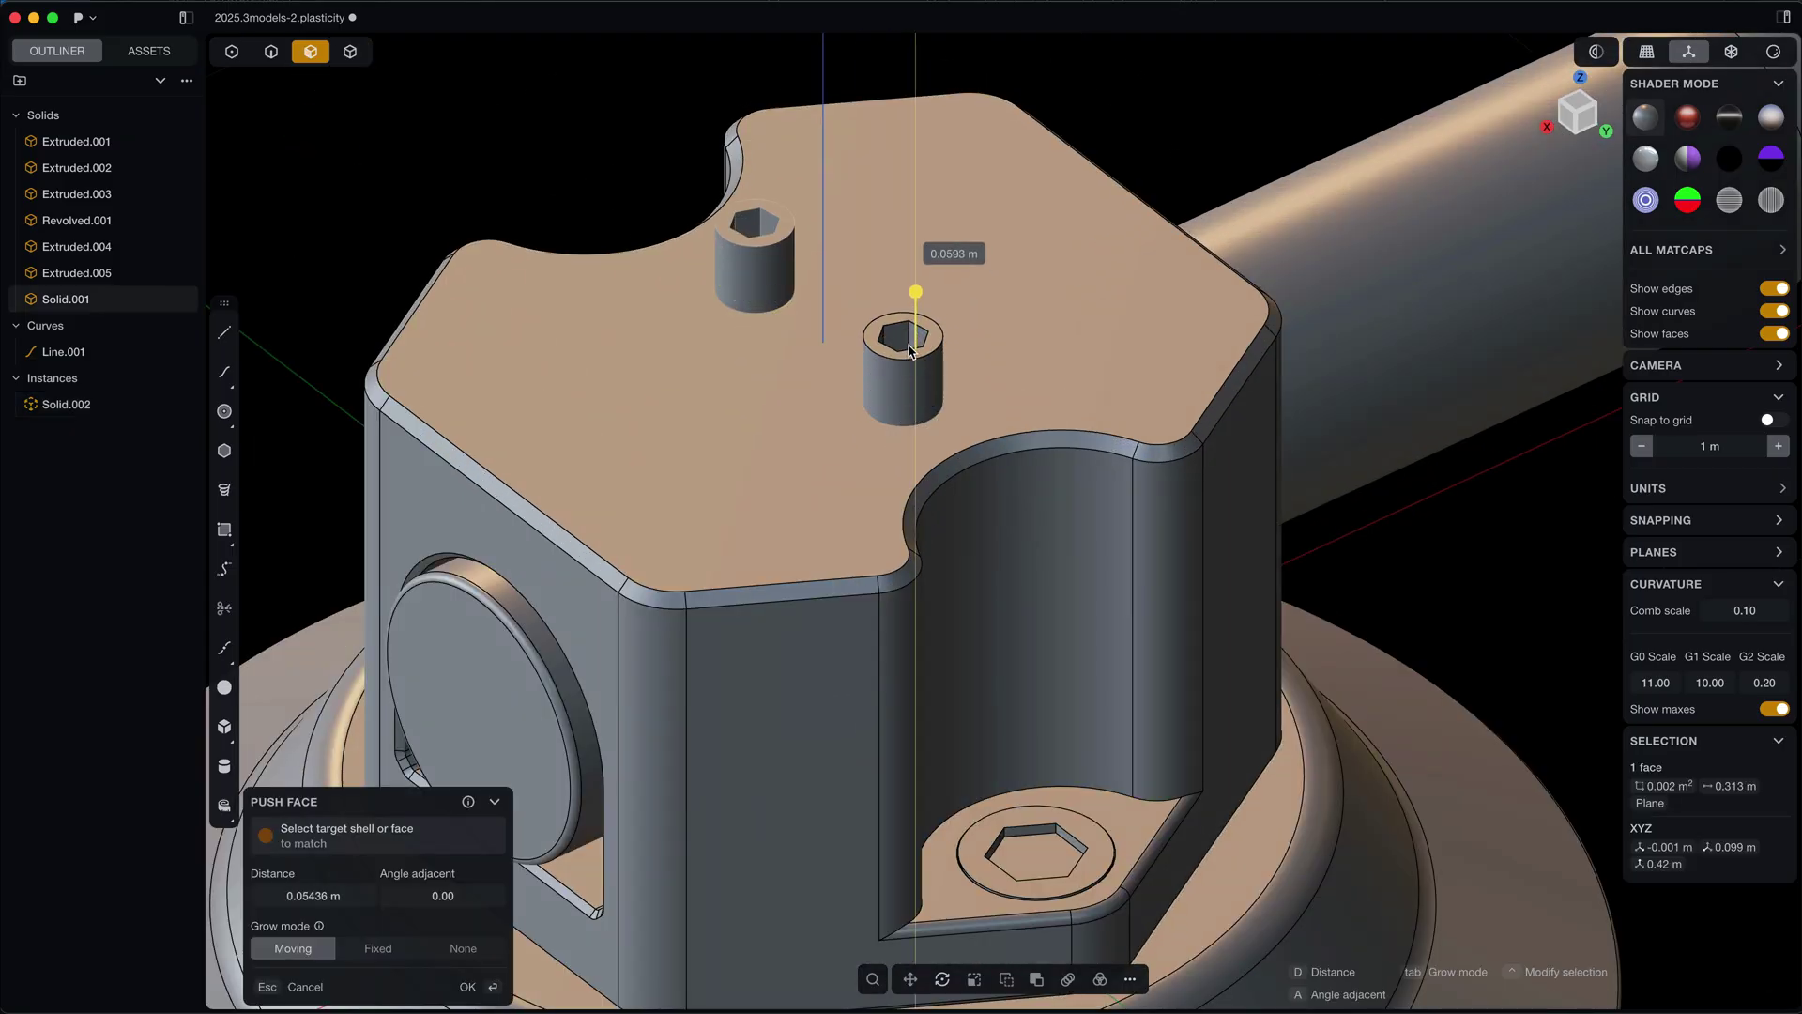
left_click_drag(909, 350, 906, 355)
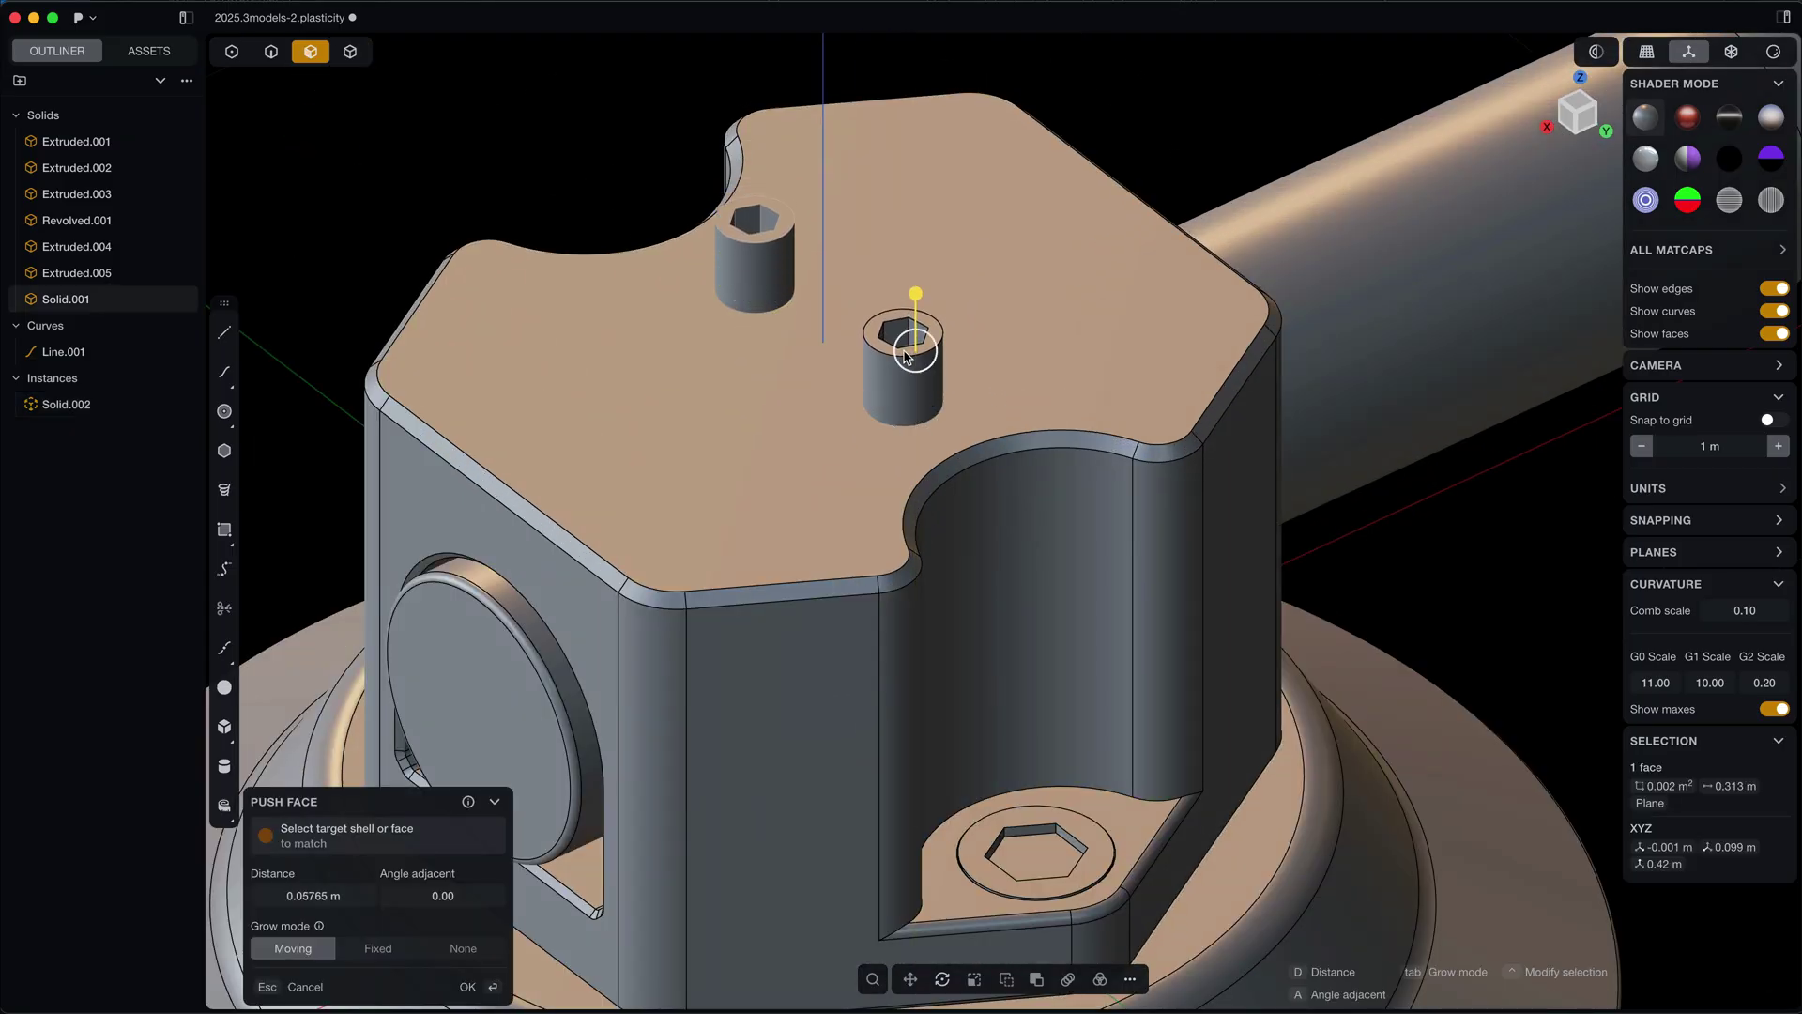
key("Return")
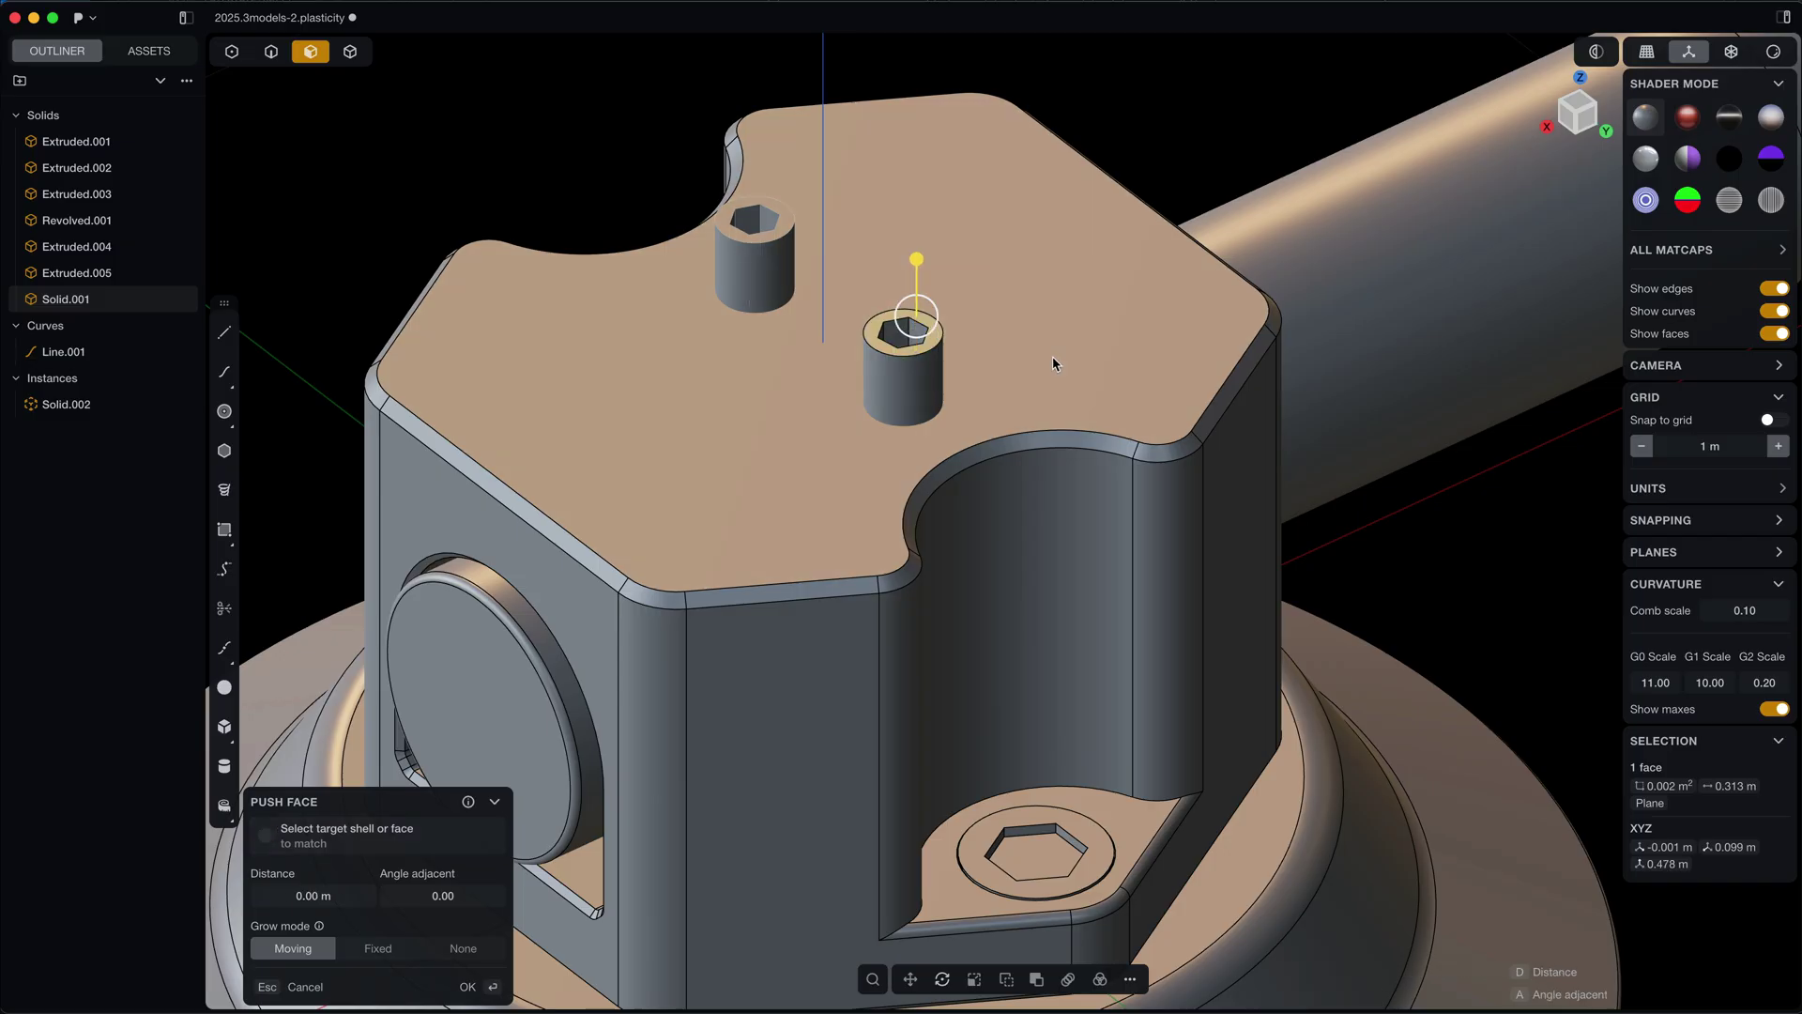
key("super+z")
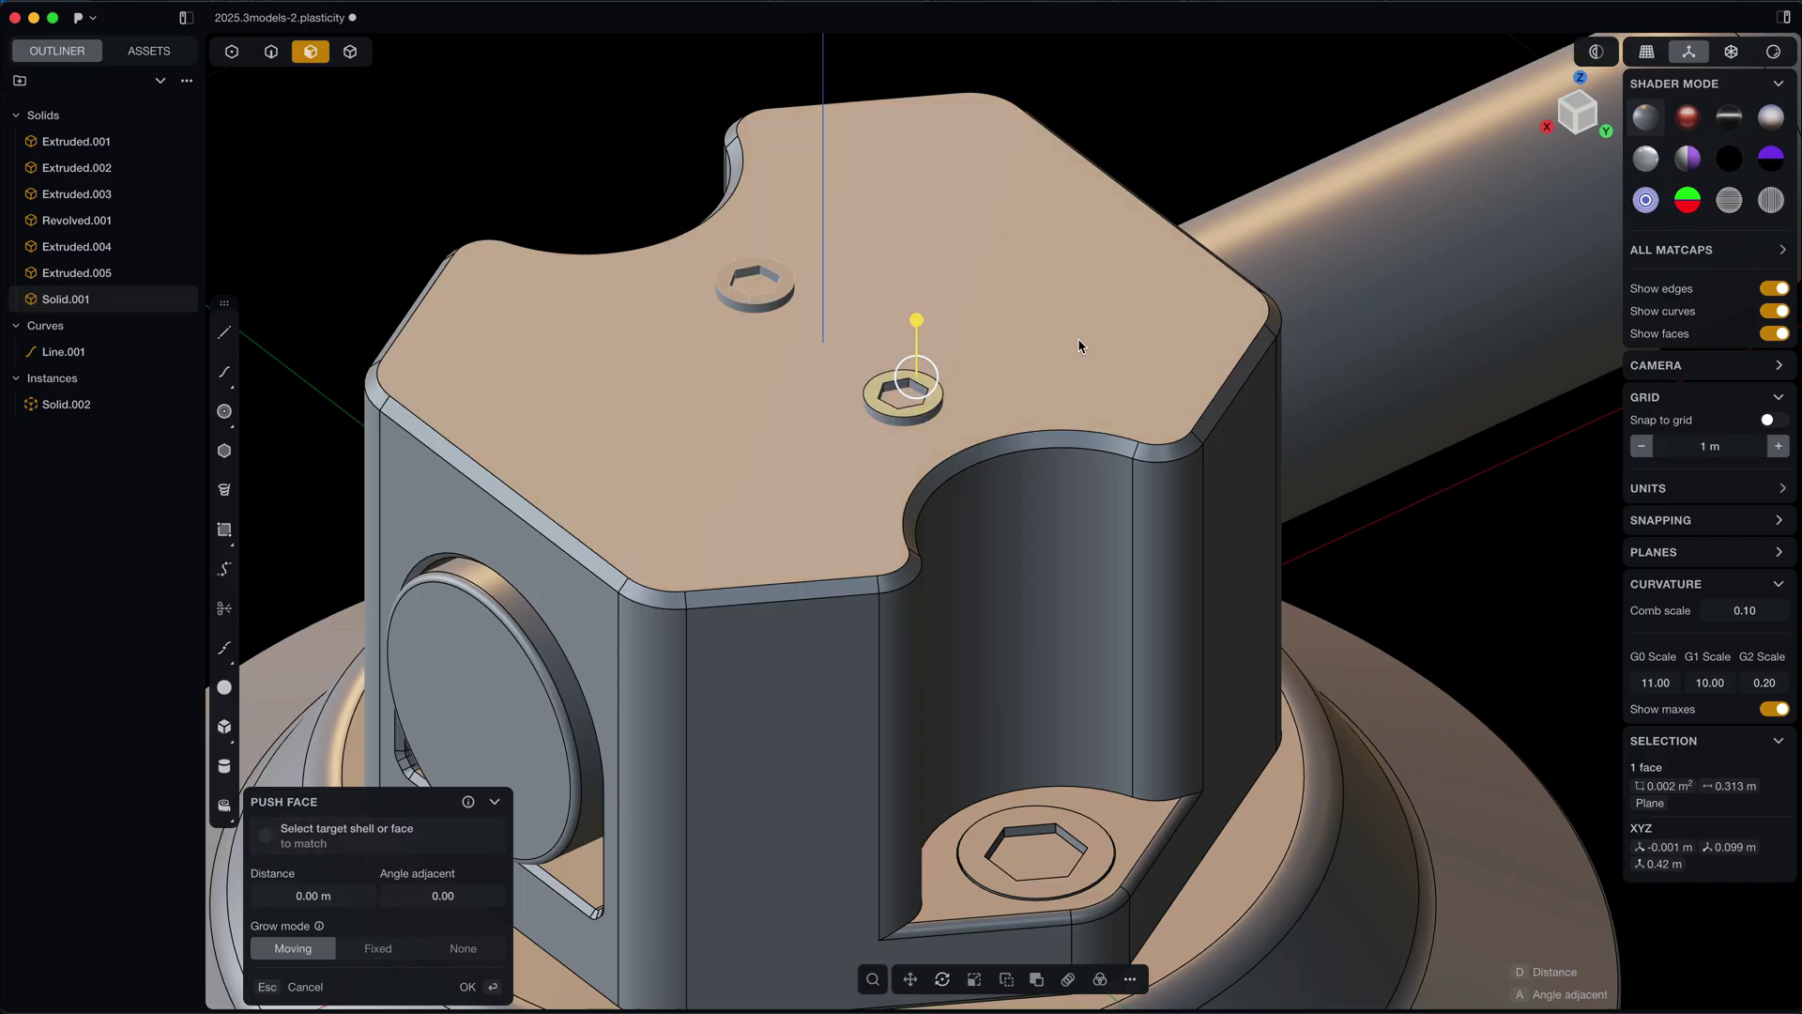
key("Escape")
Delete the instanced copy of the screw from the block's upper face.
key("4")
left_click(757, 293)
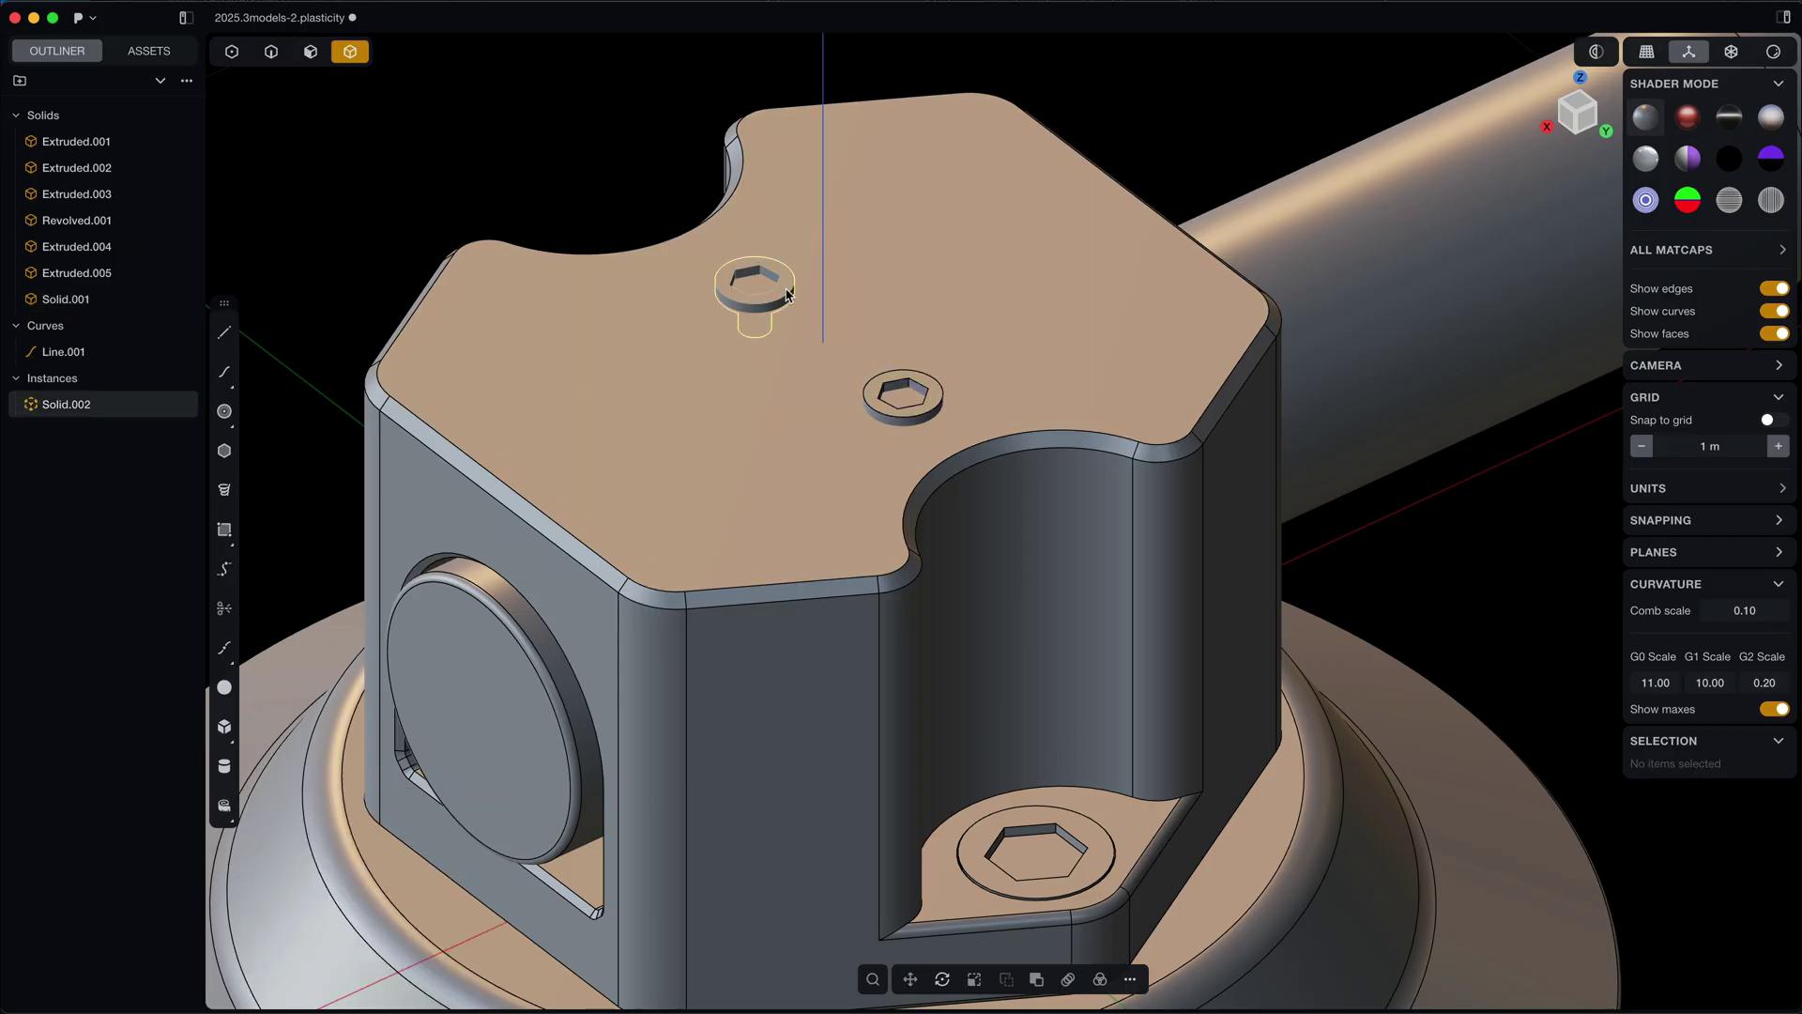
key("x")
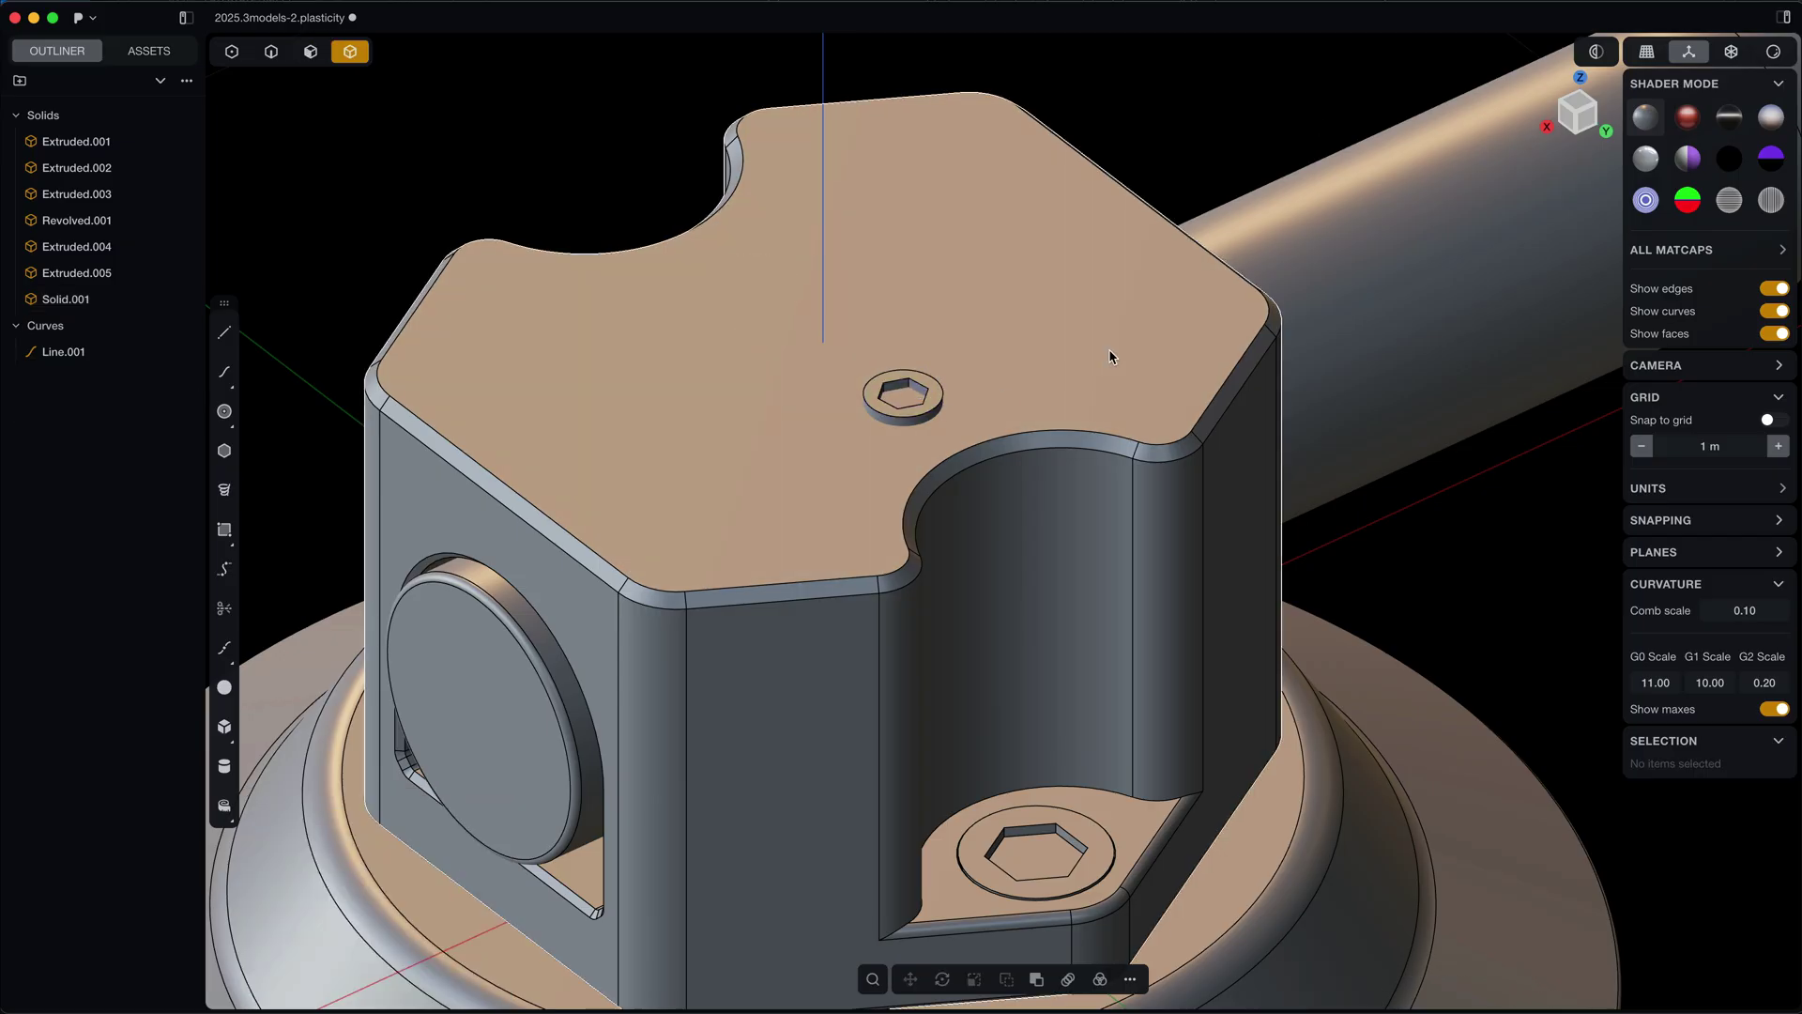
Radial array the screw around the vertical axis with 9 items over 360 degrees, making the copies instances.
left_click(941, 398)
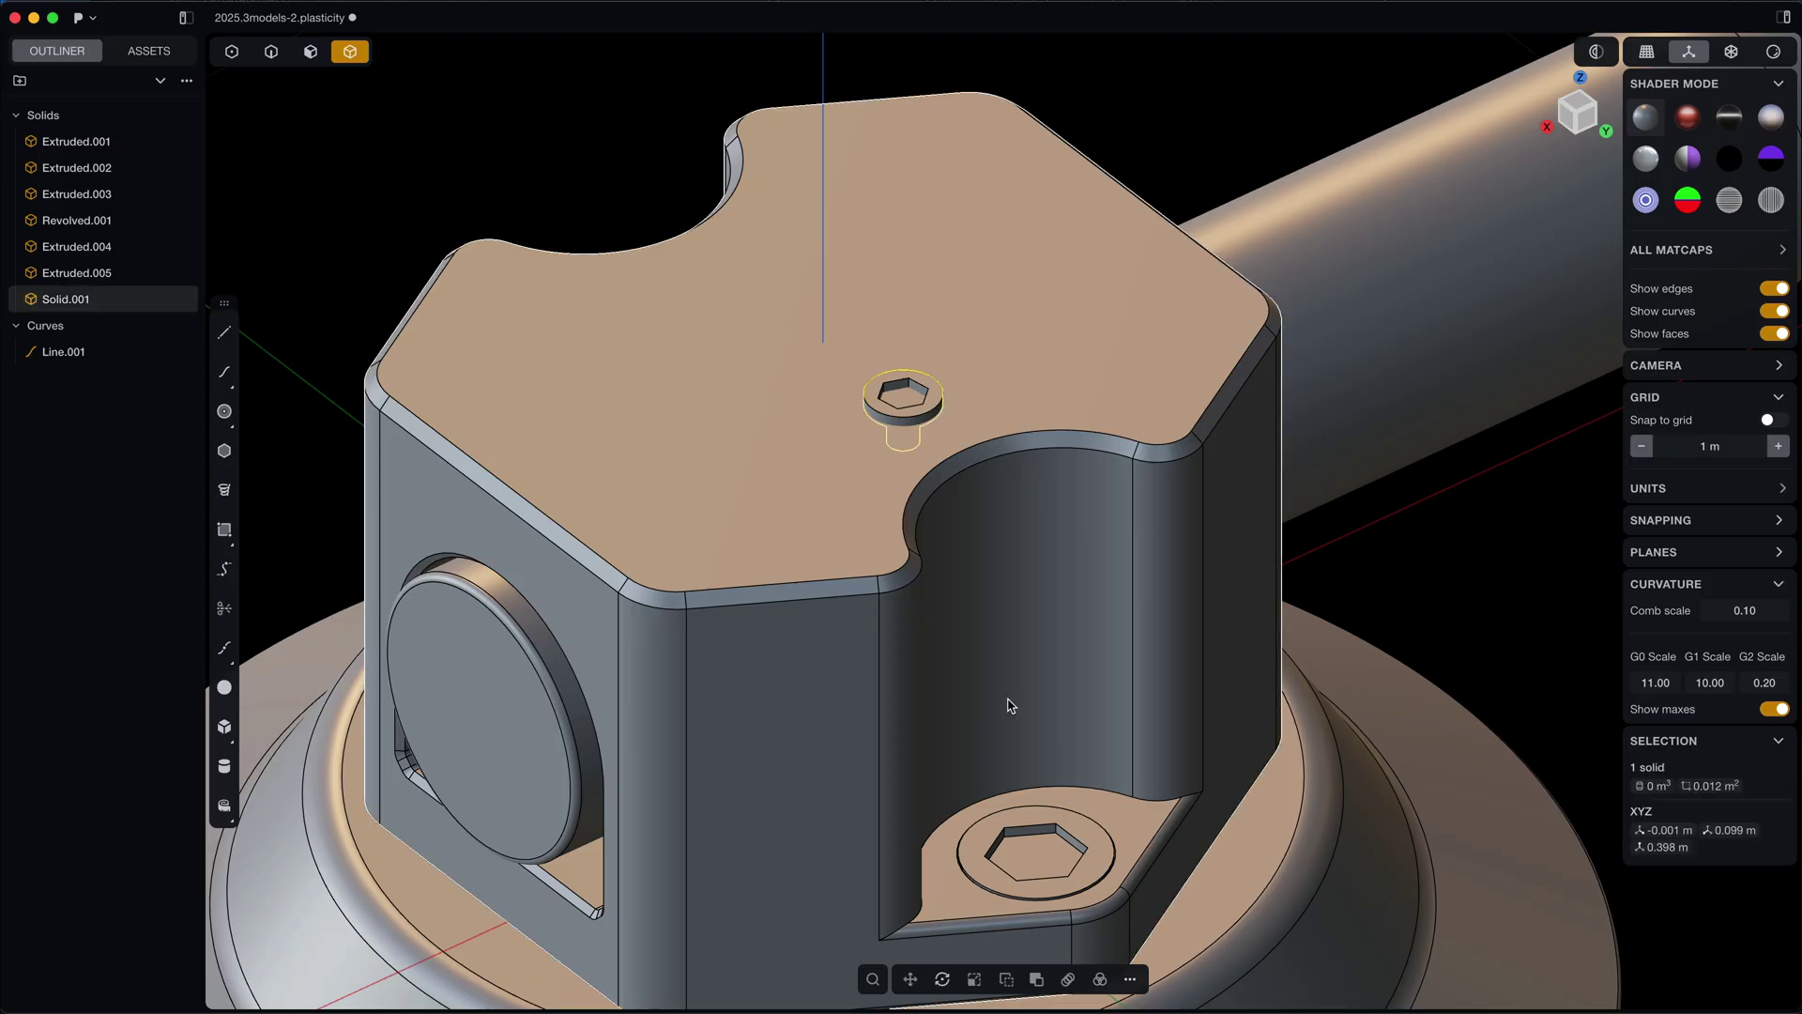
left_click(1100, 979)
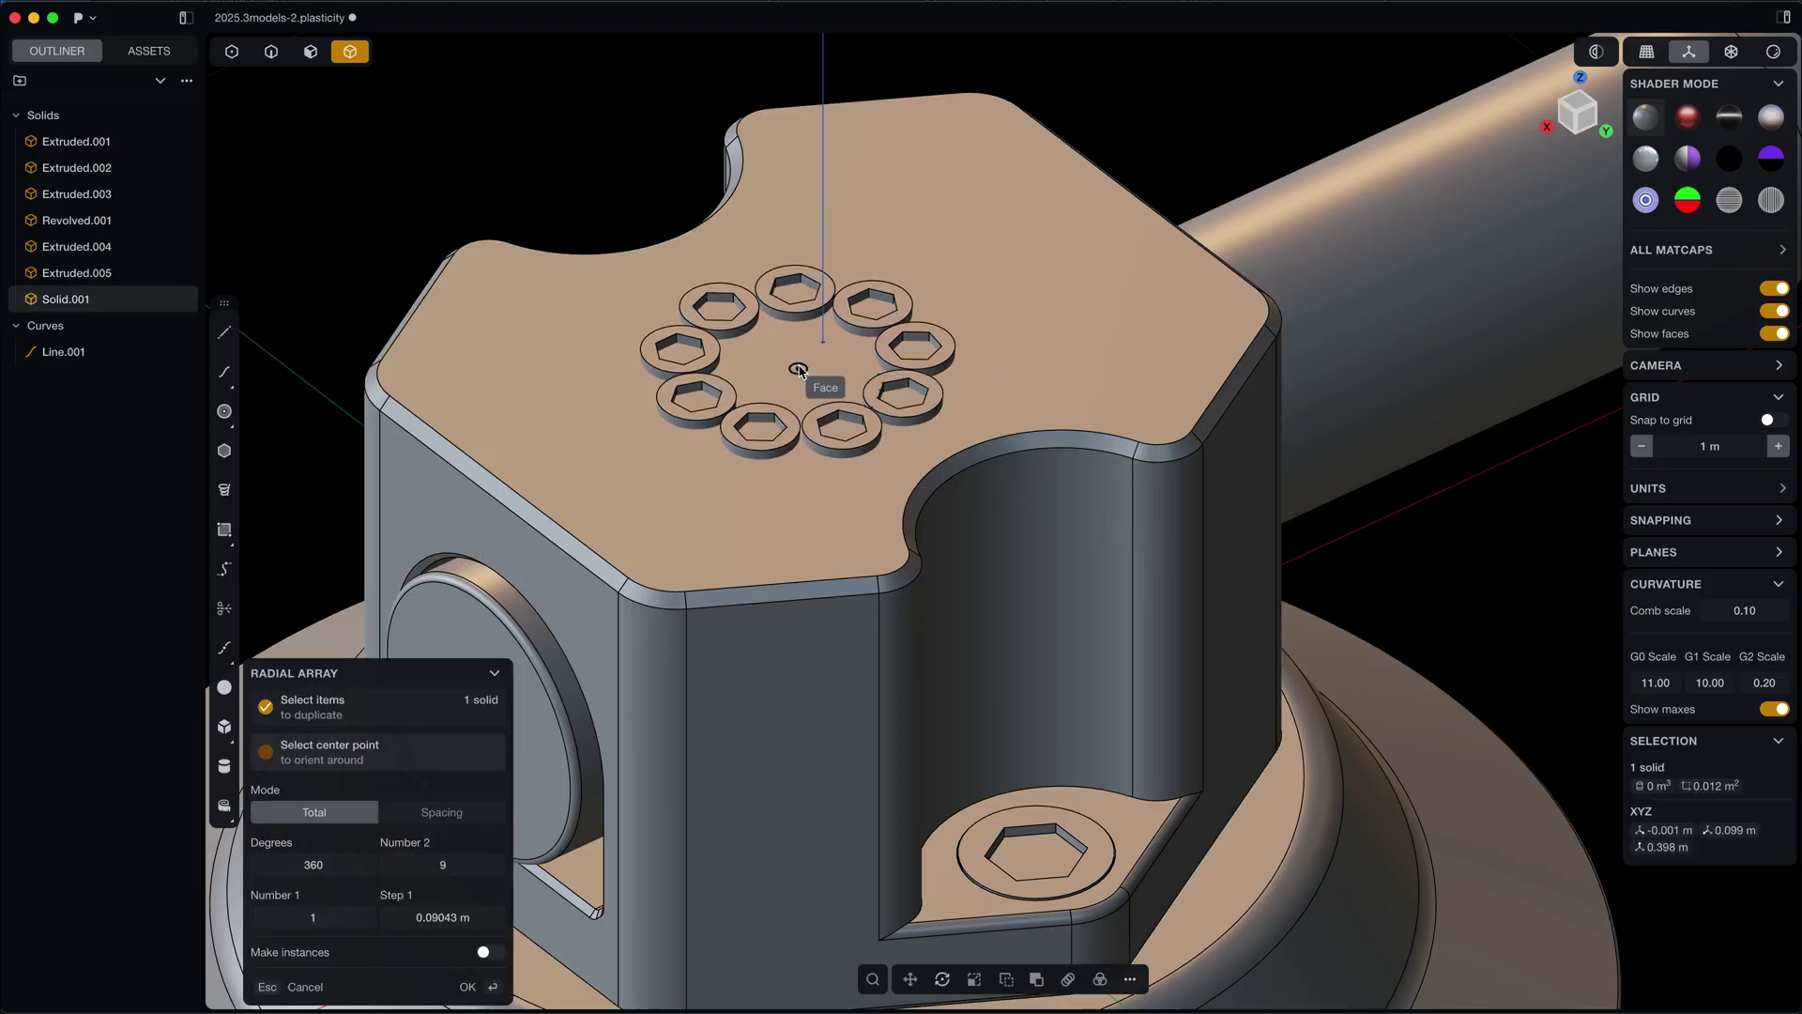
left_click(821, 343)
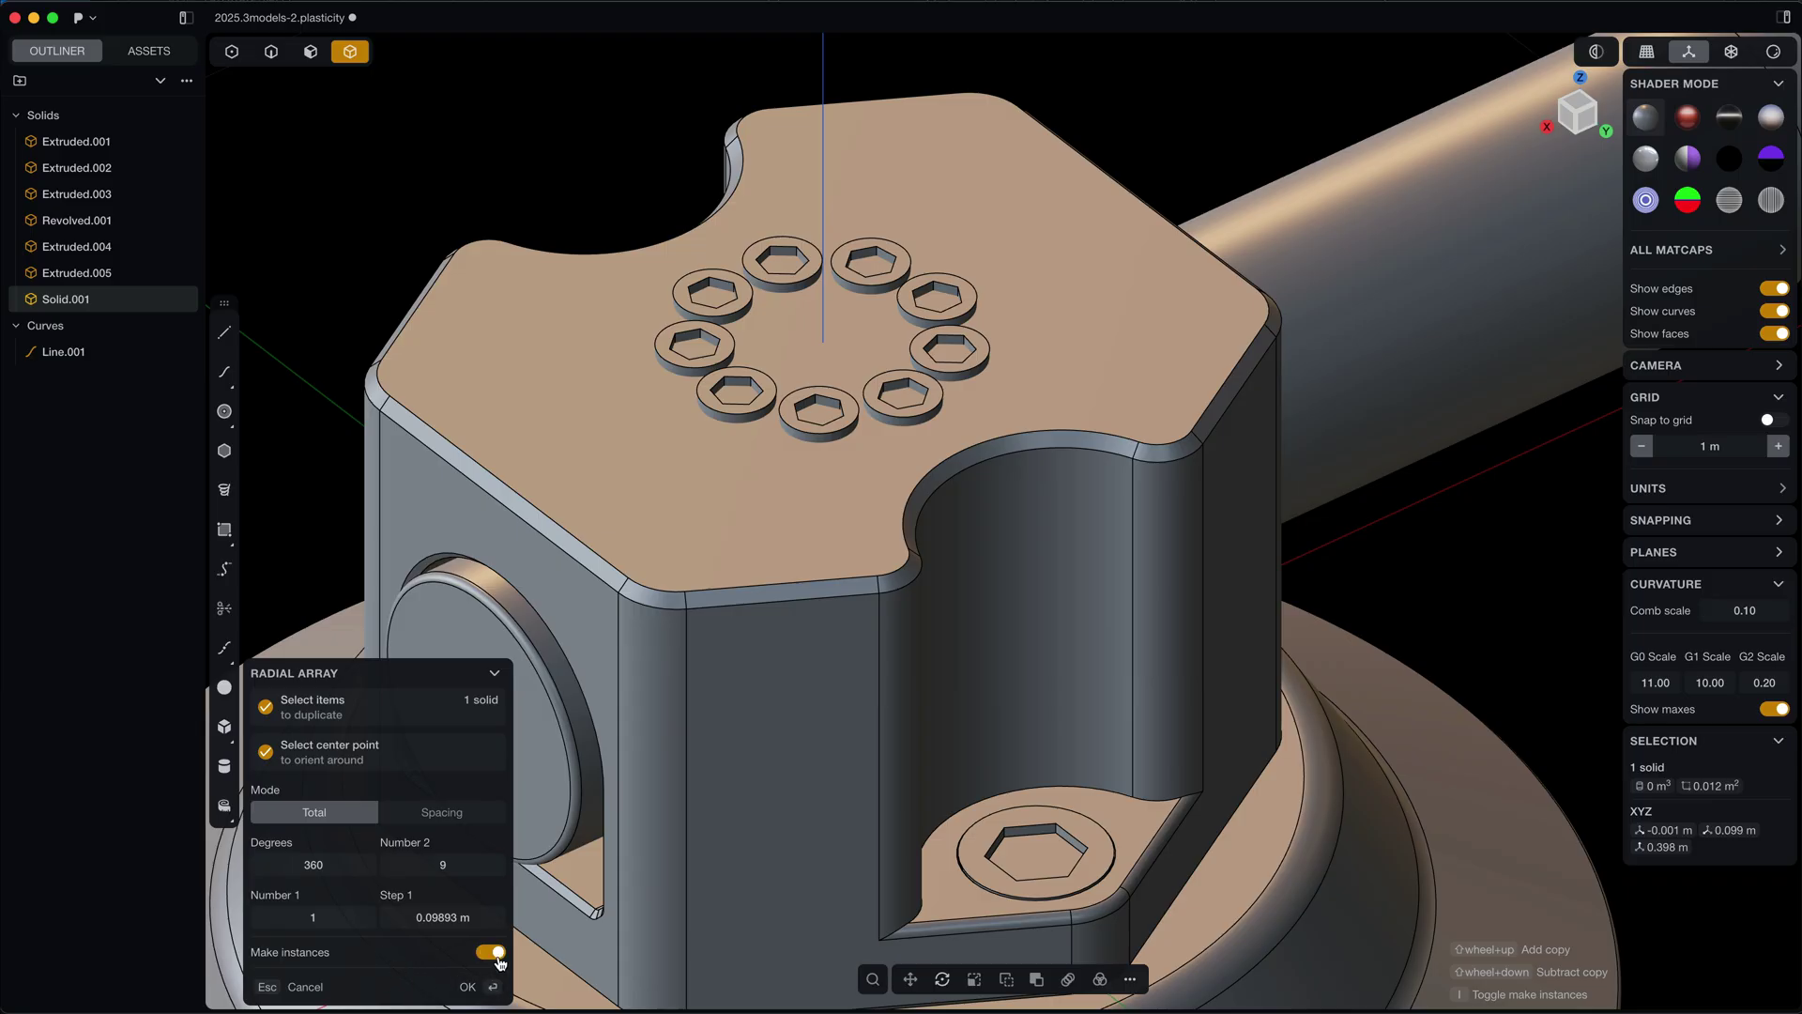
key("Return")
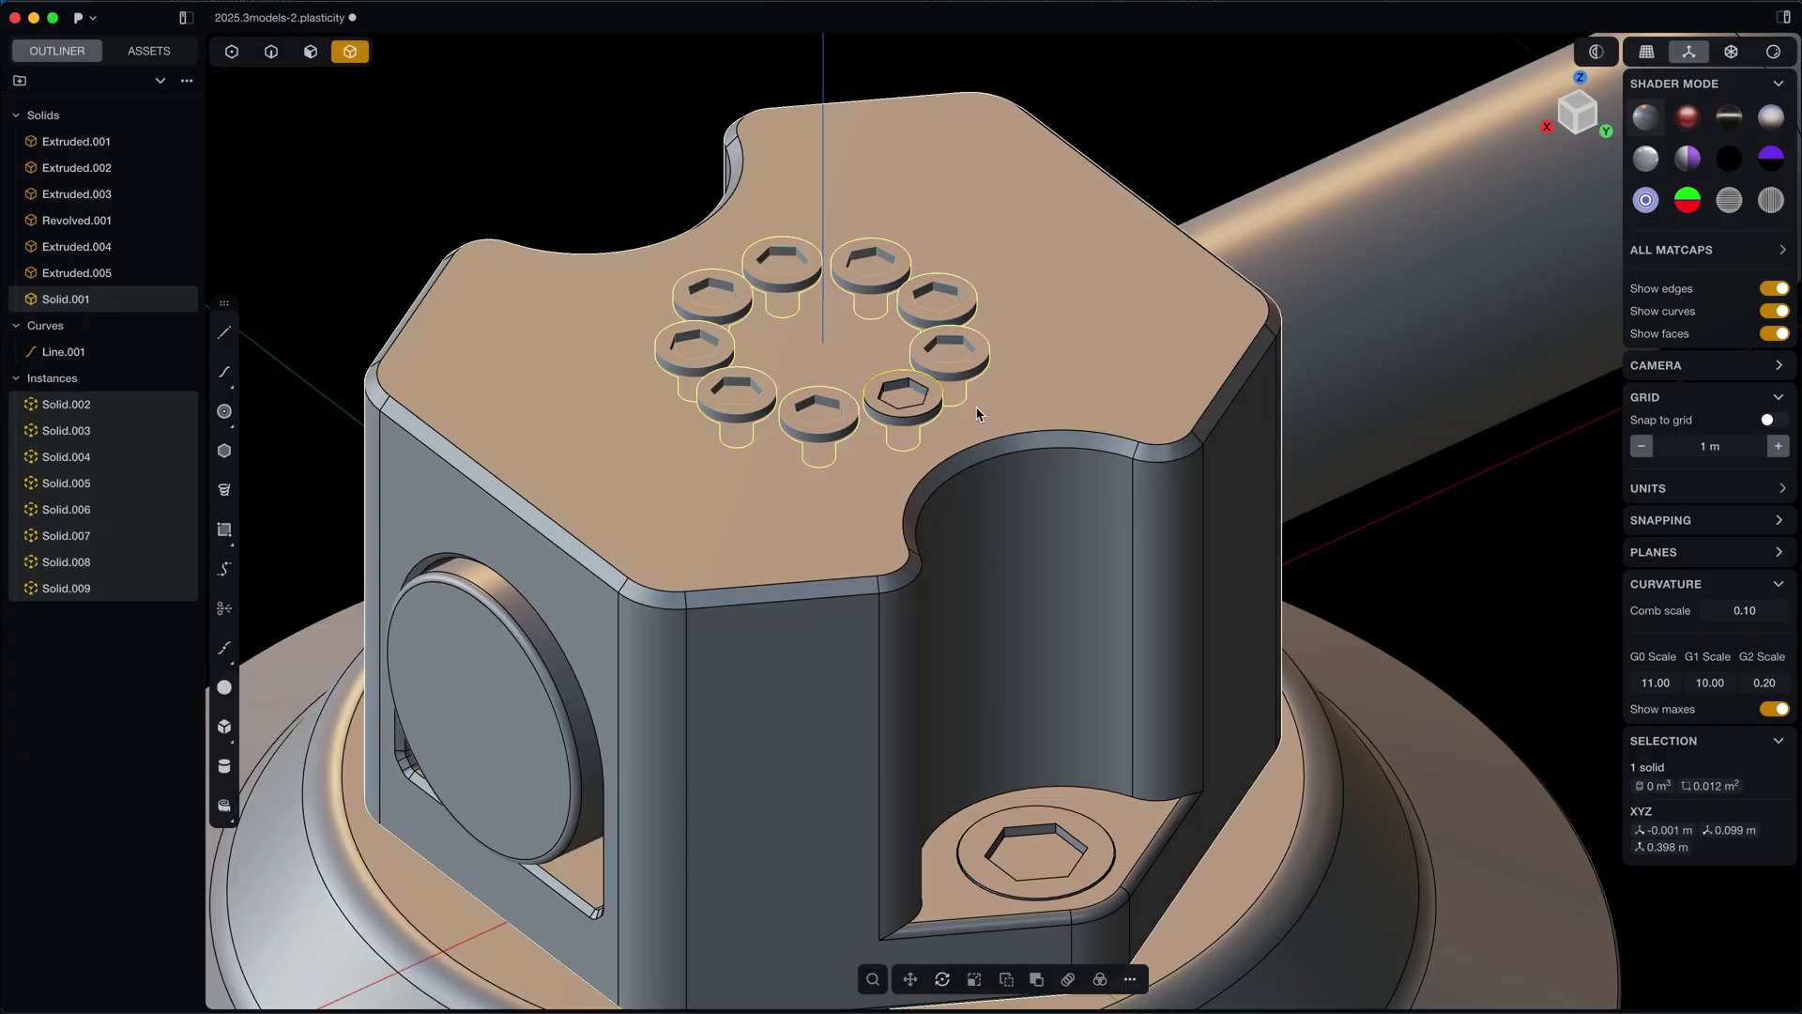
Raise the original screw head's upper face about 0.025 m with Push Face.
scroll(976, 414, "up", 3)
key("3")
left_click(902, 413)
key("g")
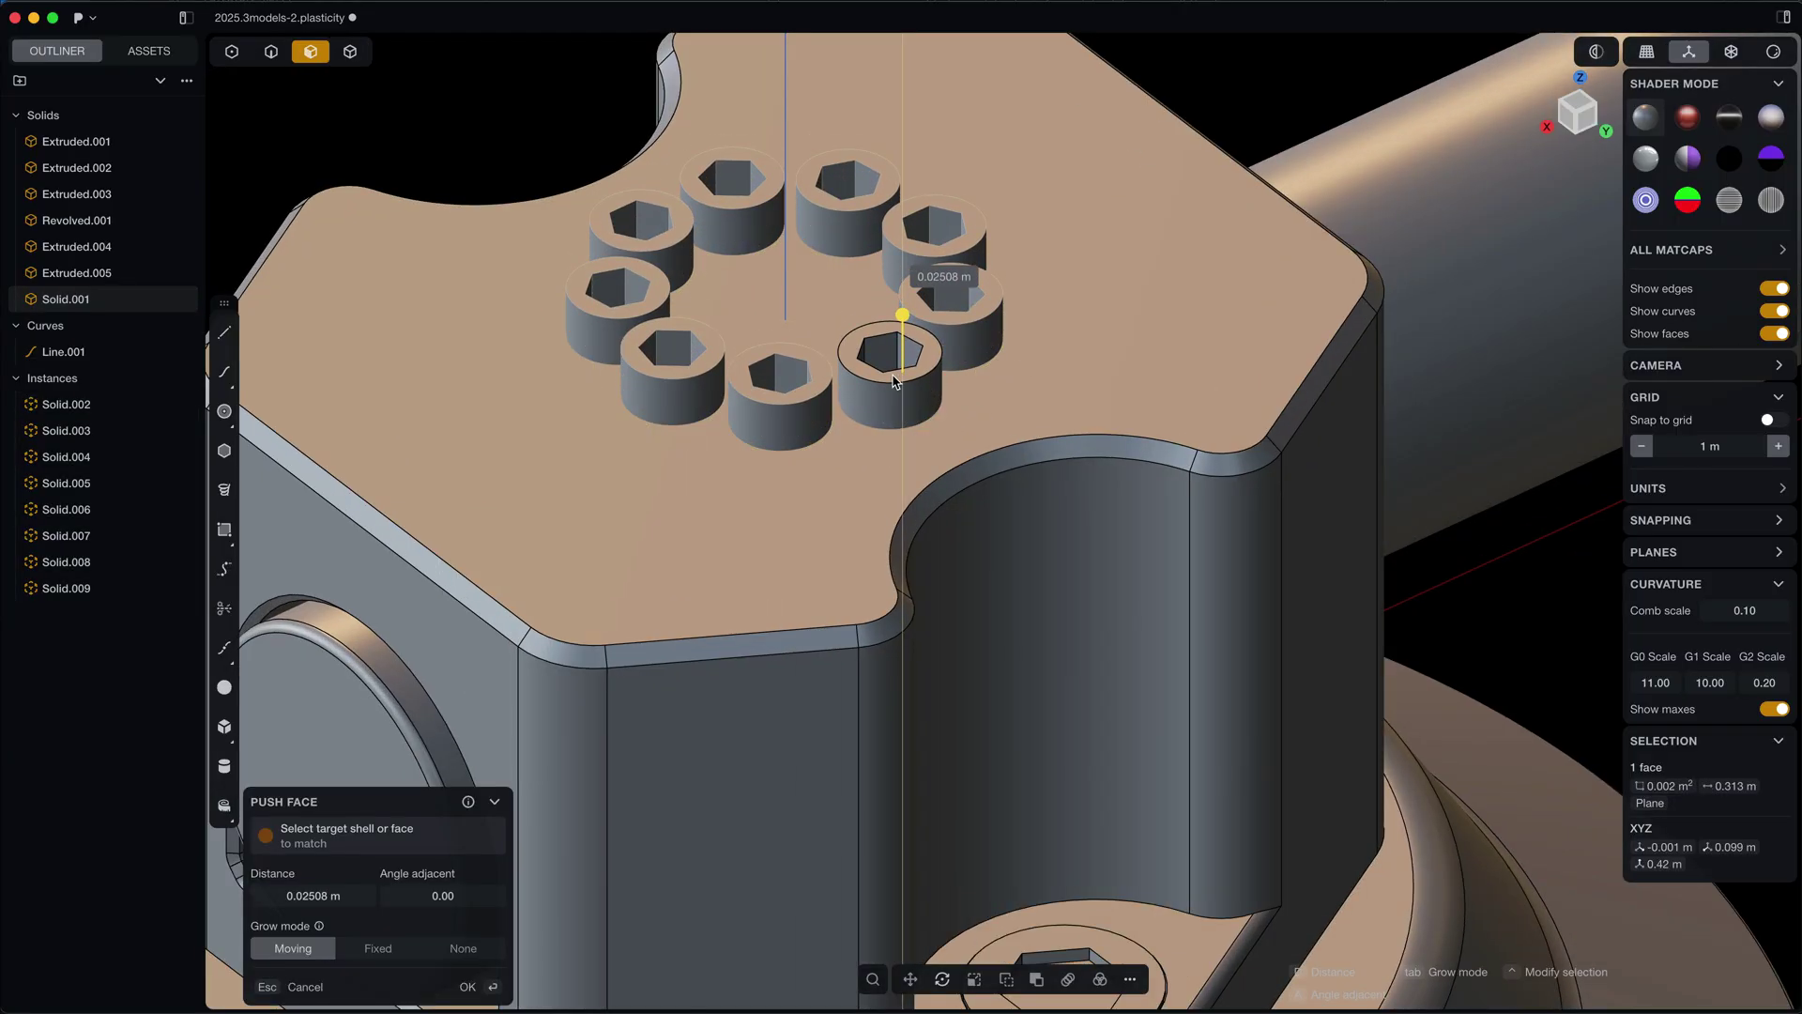
left_click(894, 381)
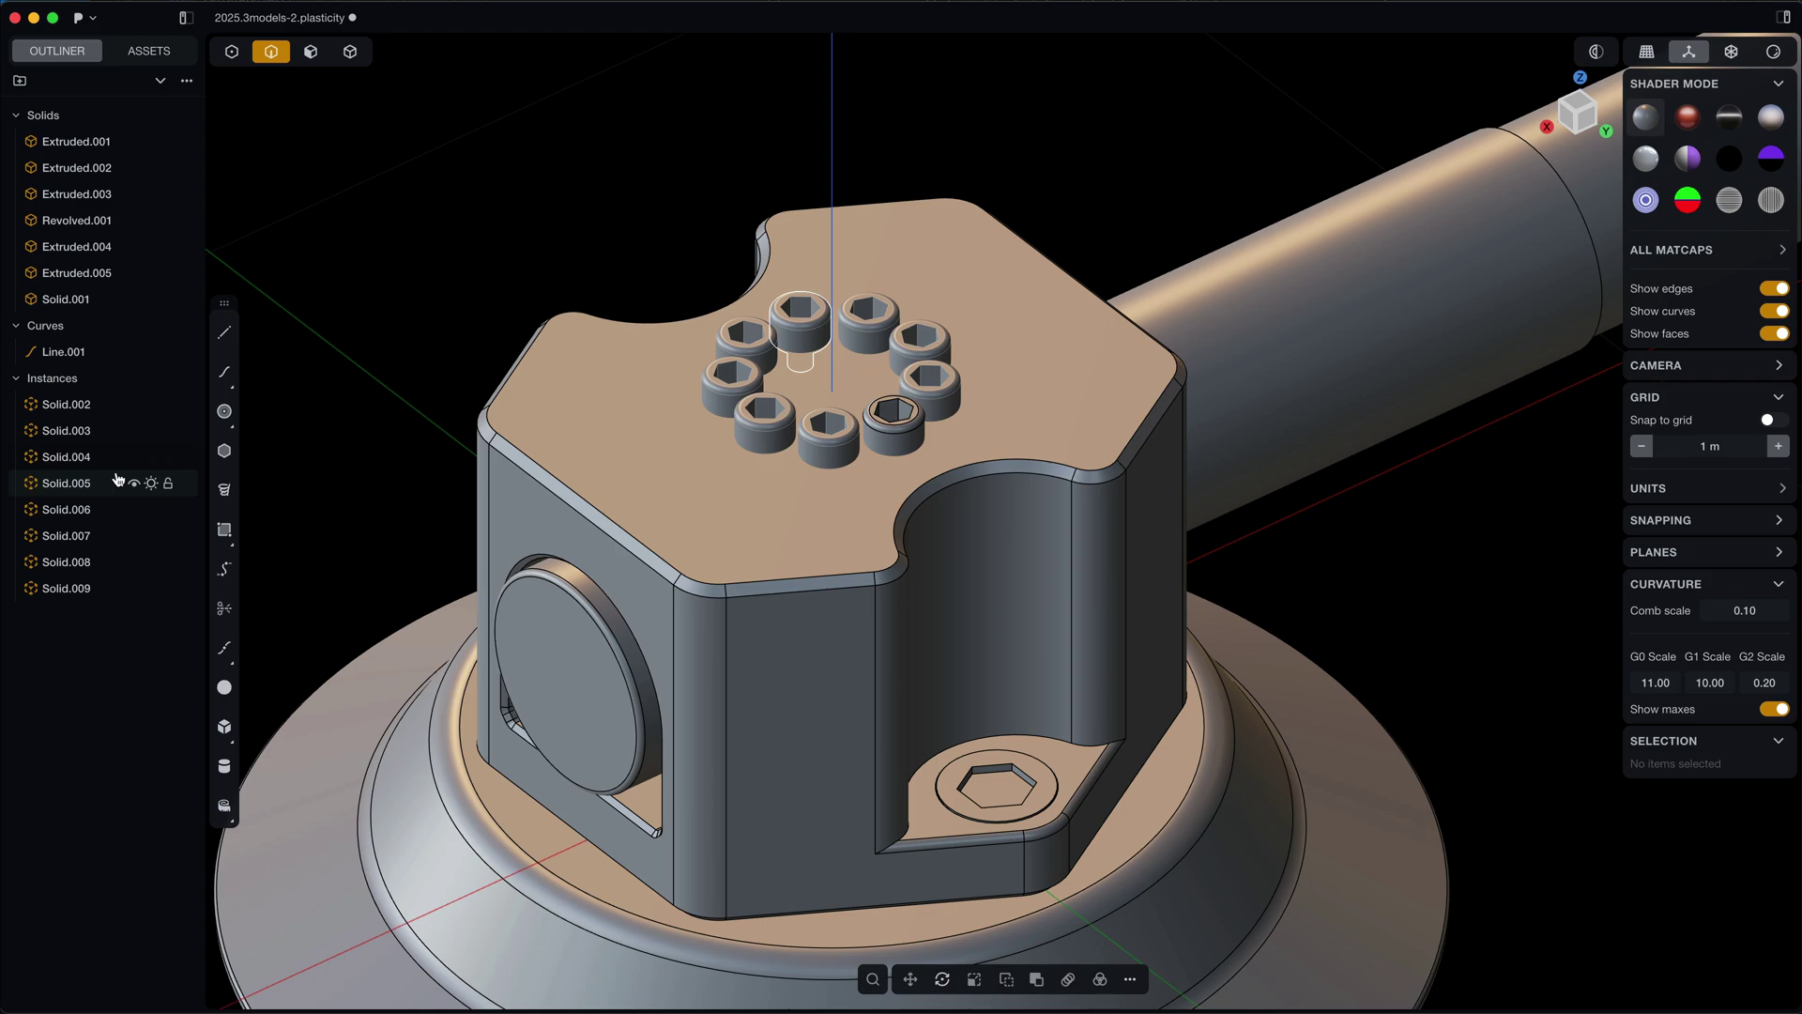
Group the eight screw instances, Solid.002 to Solid.009, together with the original screw Solid.001.
left_click(87, 413)
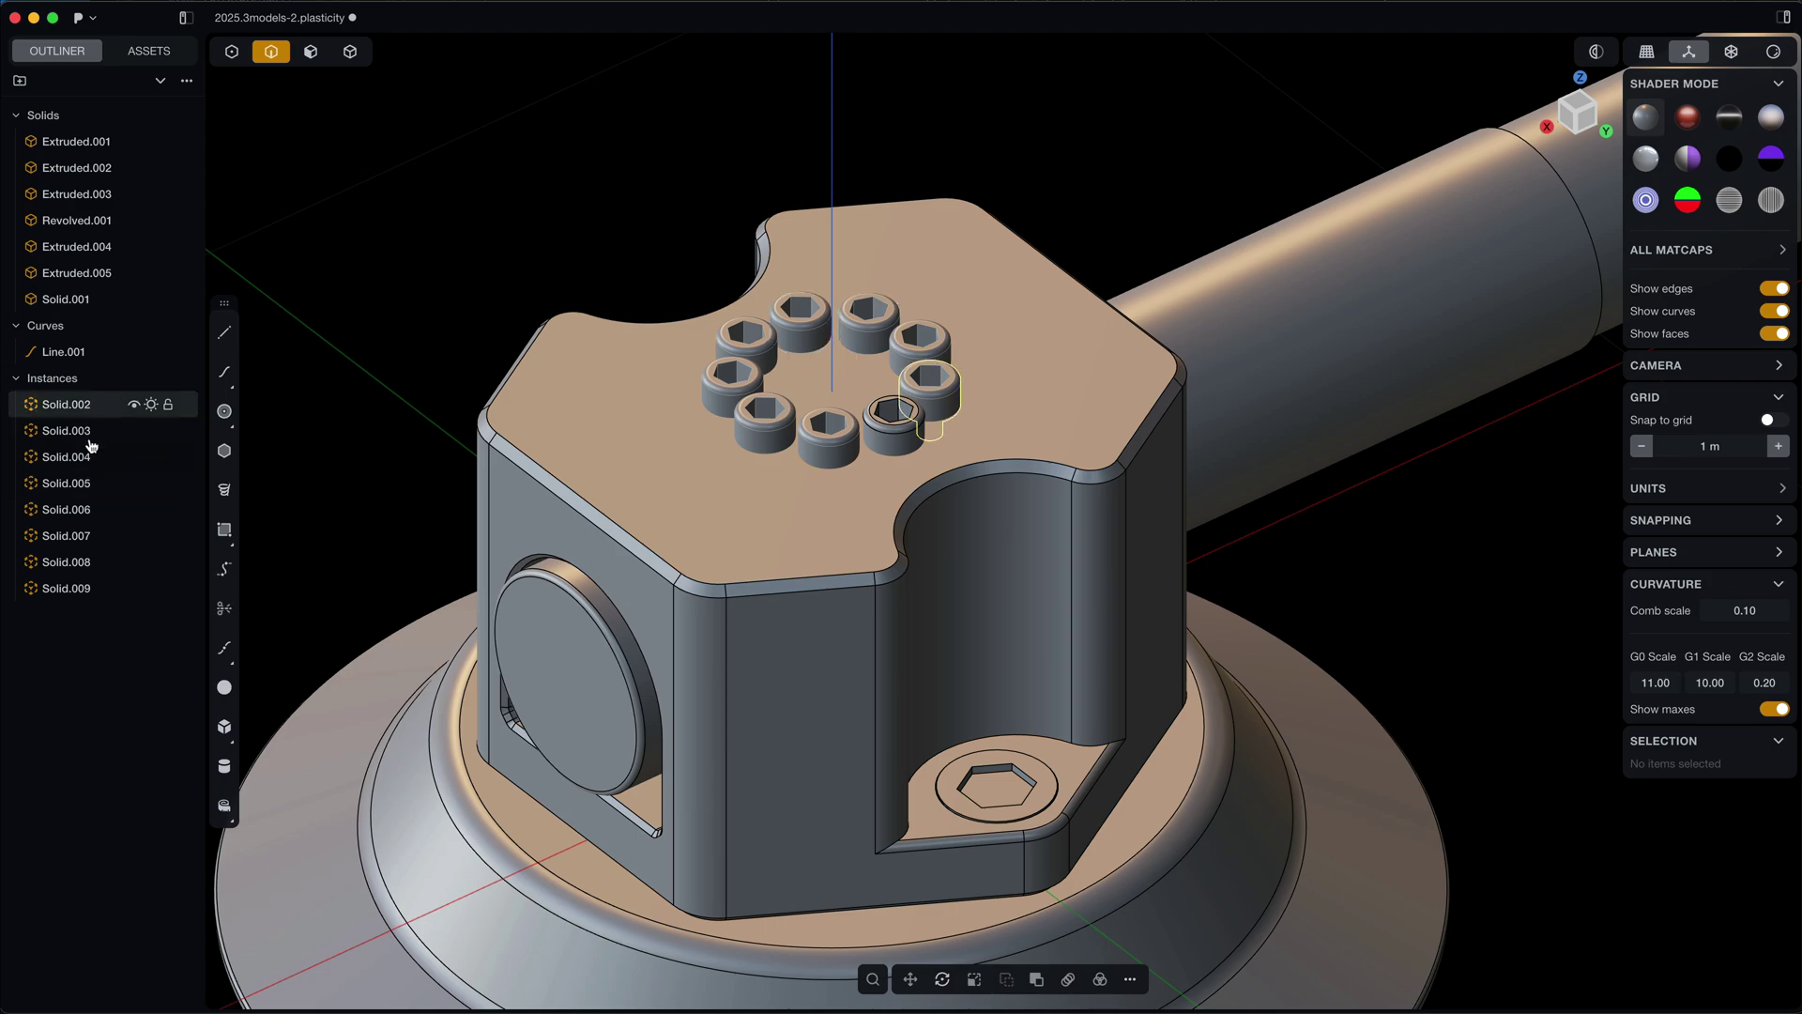
left_click(86, 590, "shift")
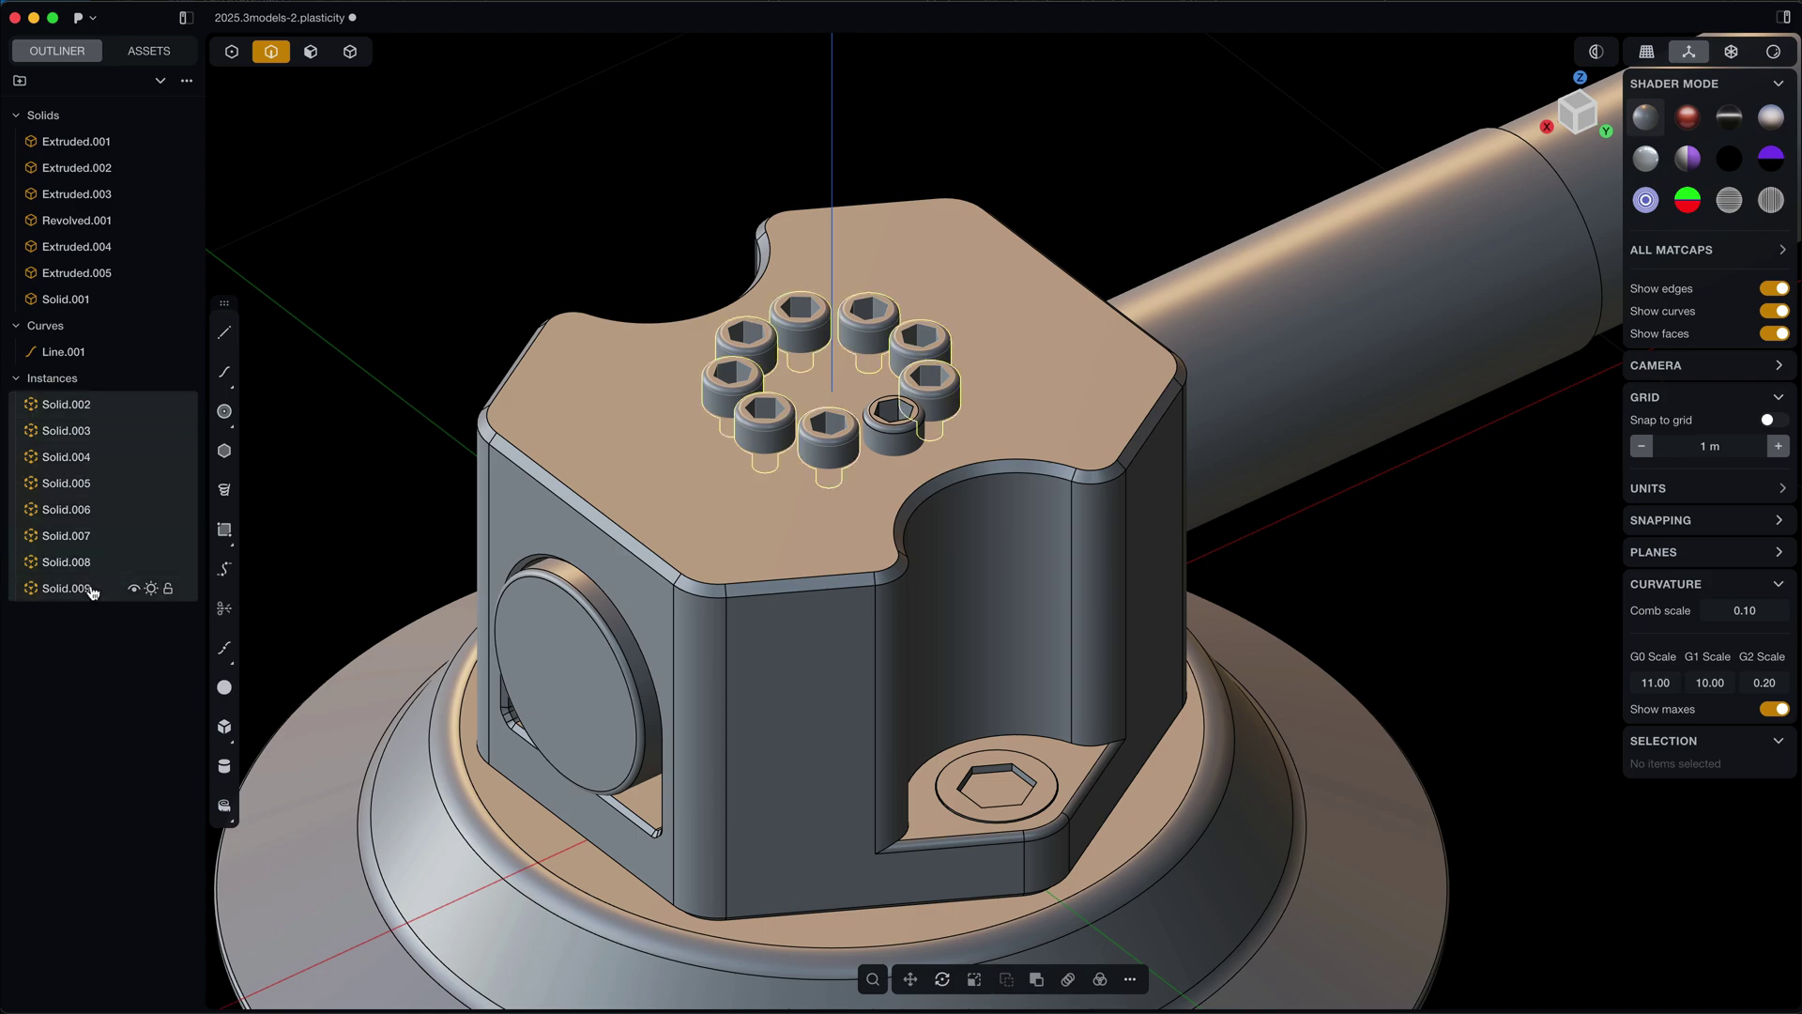
left_click(84, 300)
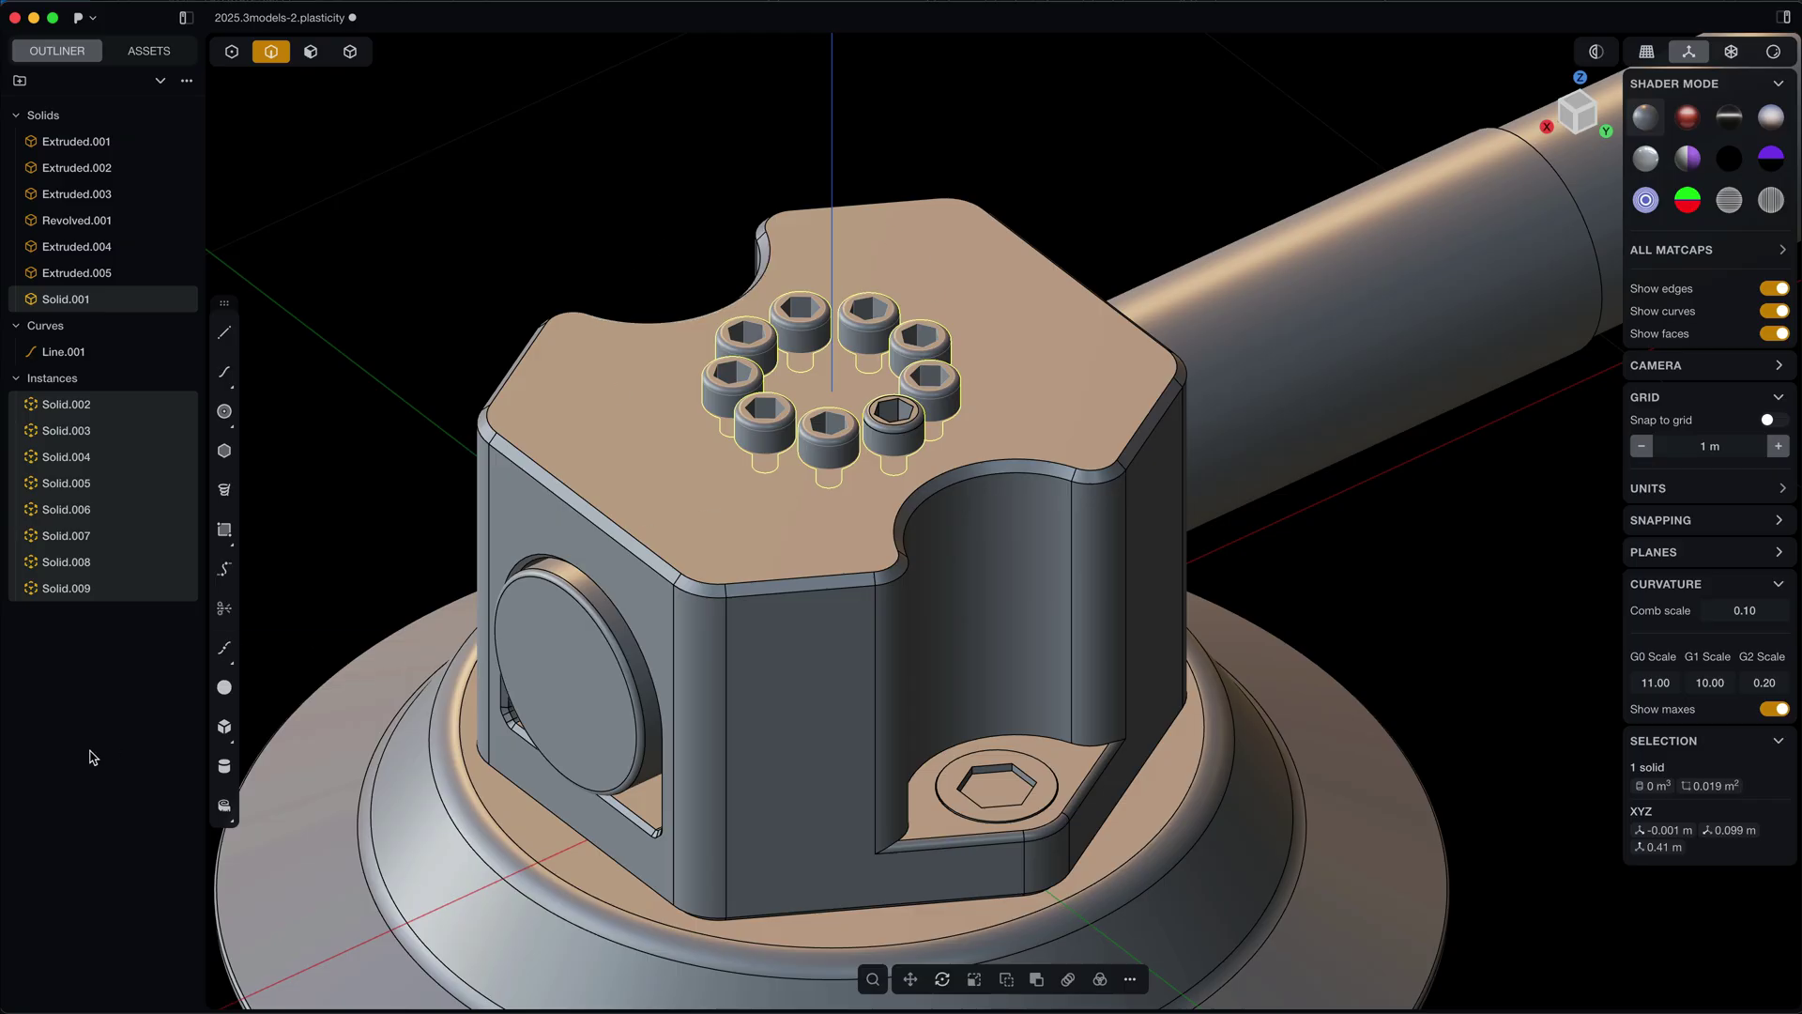
key("ctrl+g")
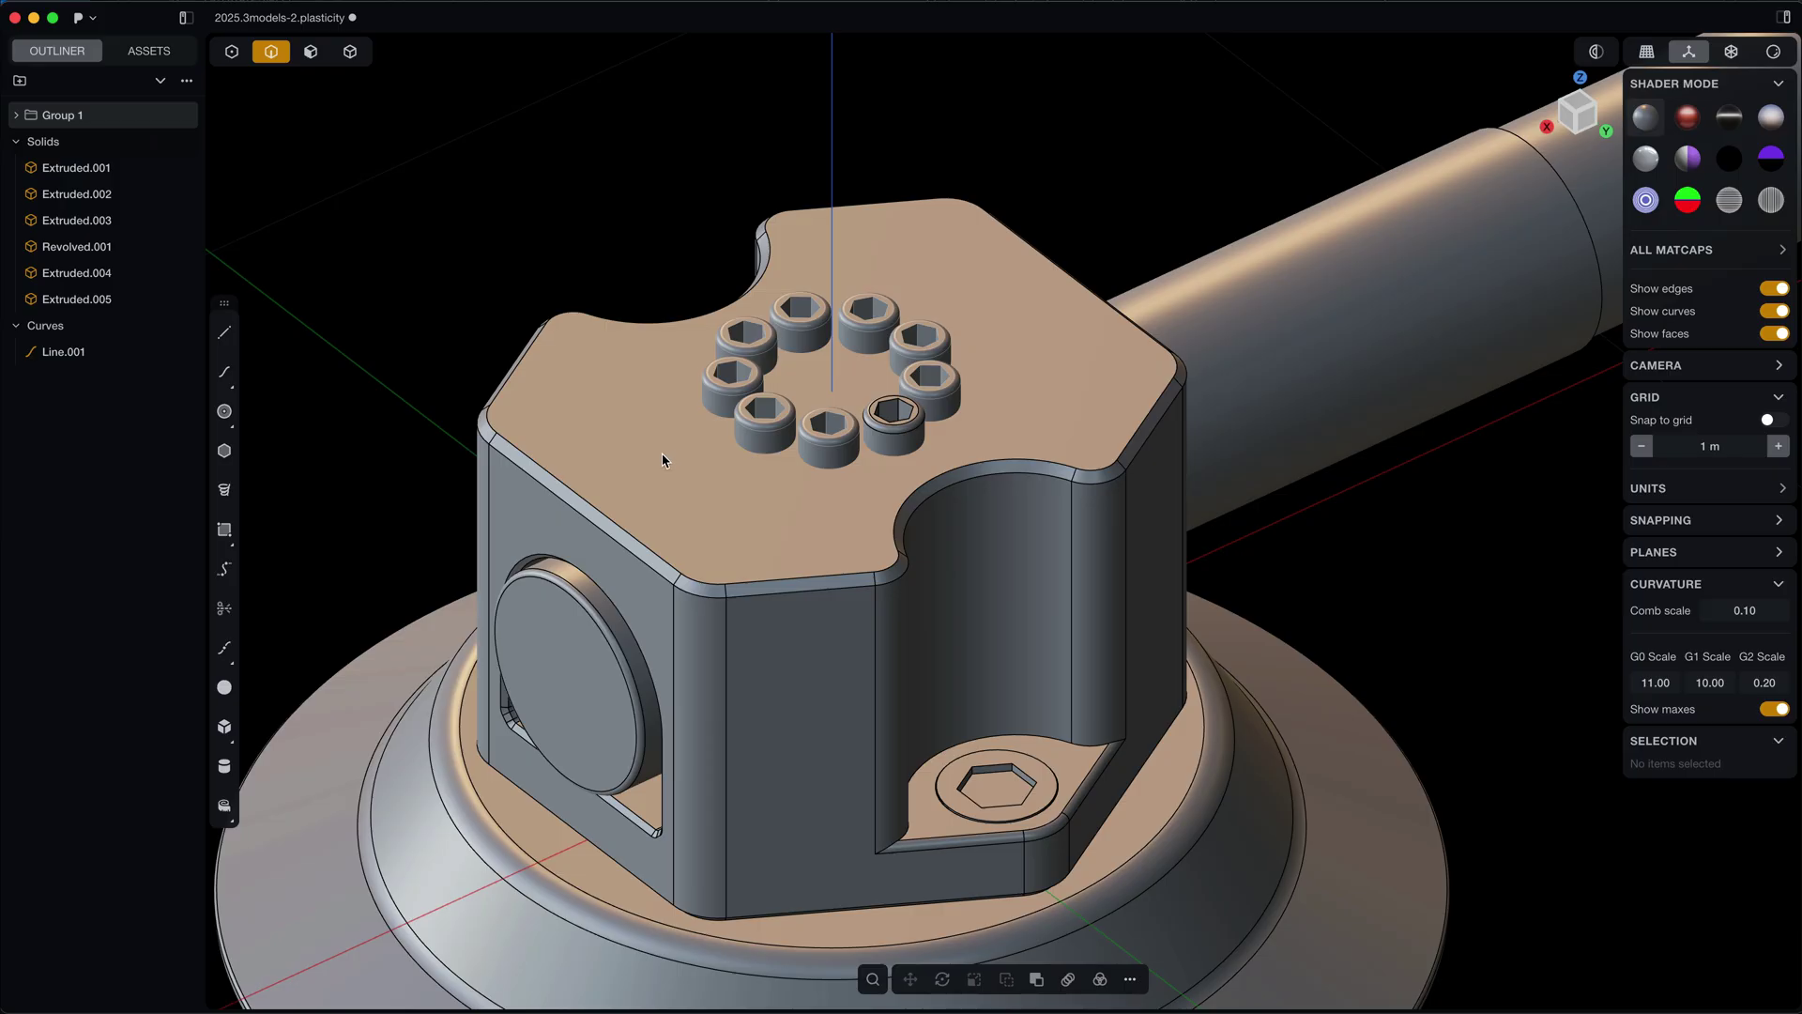
Create an instance of the screw group and move it straight up above the original ring.
type("finst")
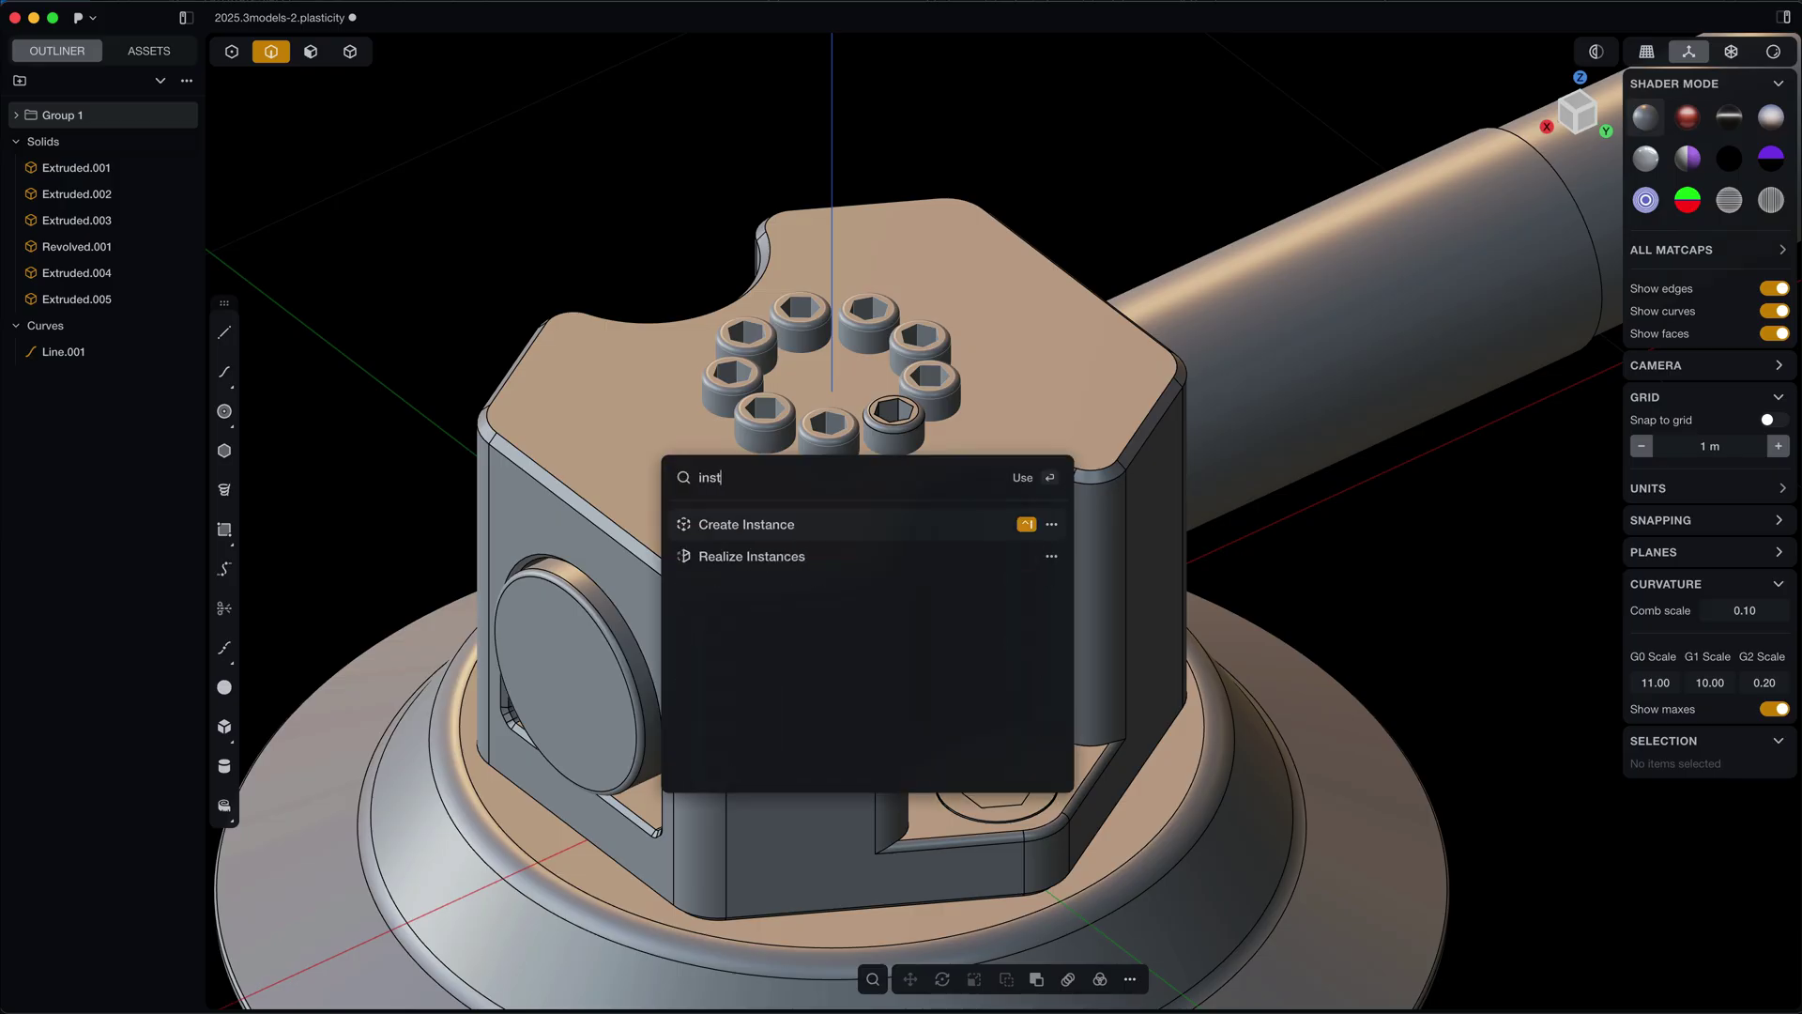
key("Return")
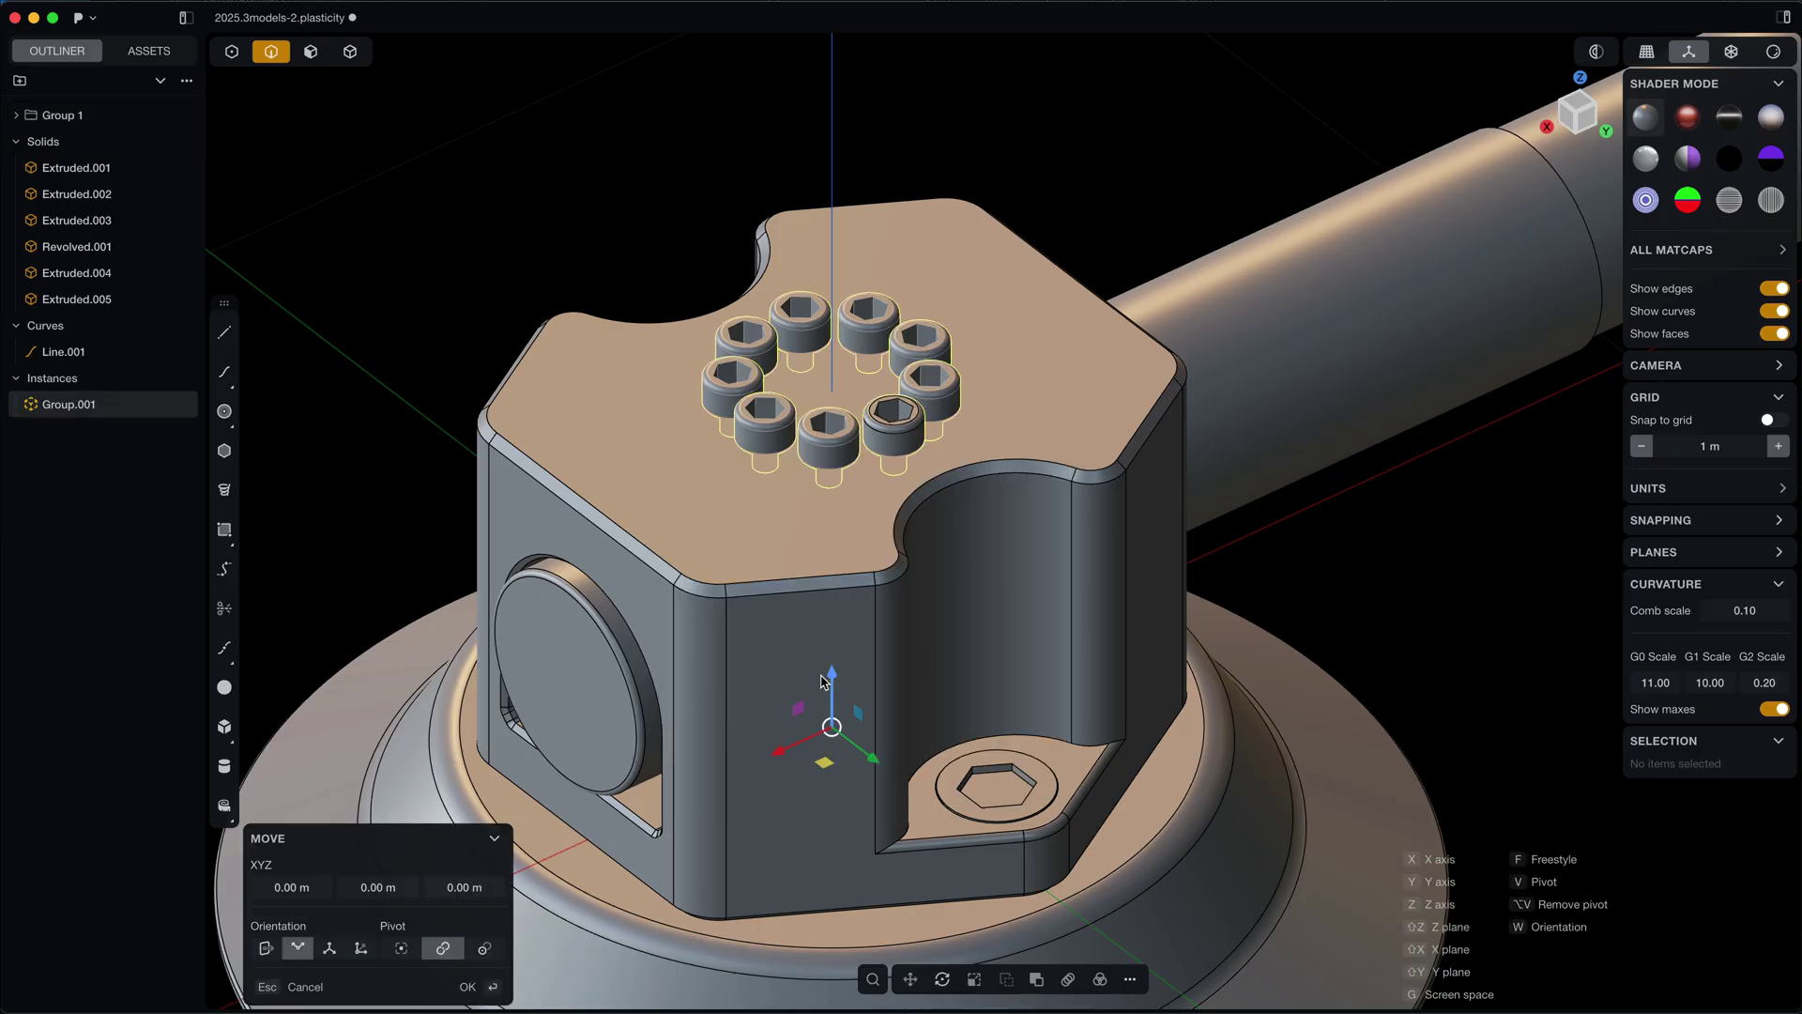
left_click_drag(831, 678, 832, 465)
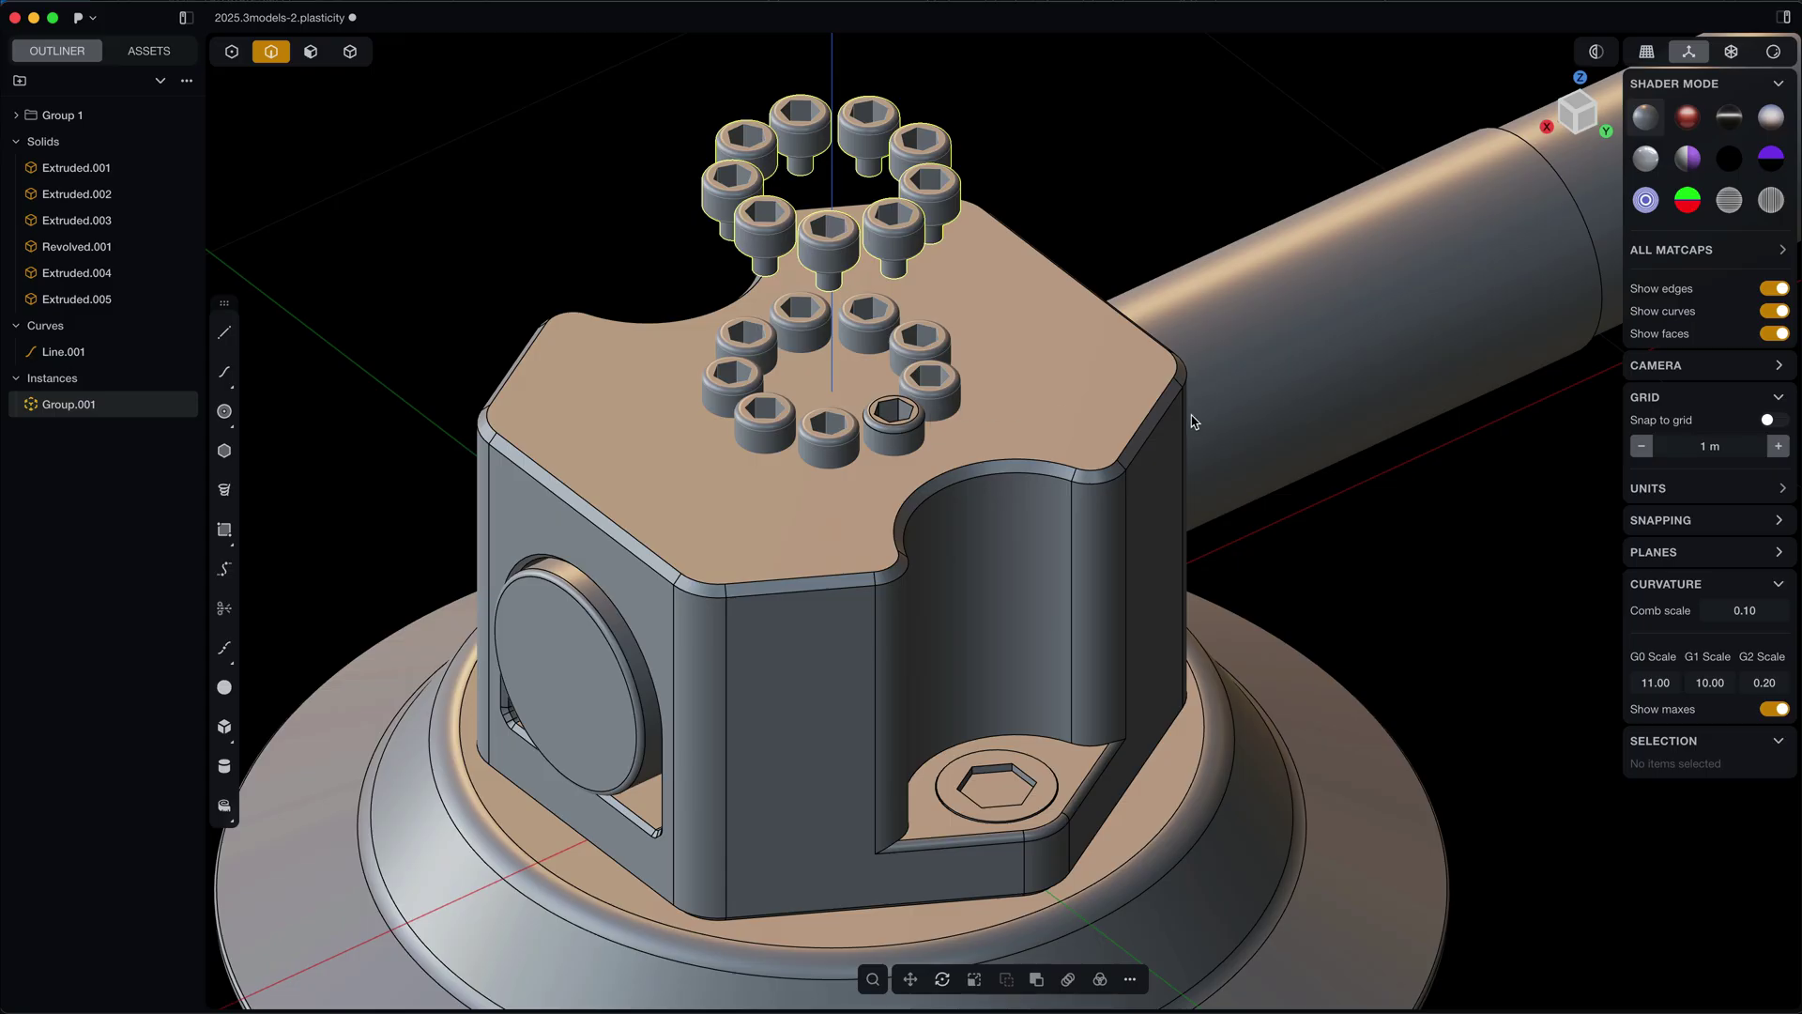
Hide the raised group instance and show it again.
middle_click_drag(1191, 419, 1009, 696)
key("g")
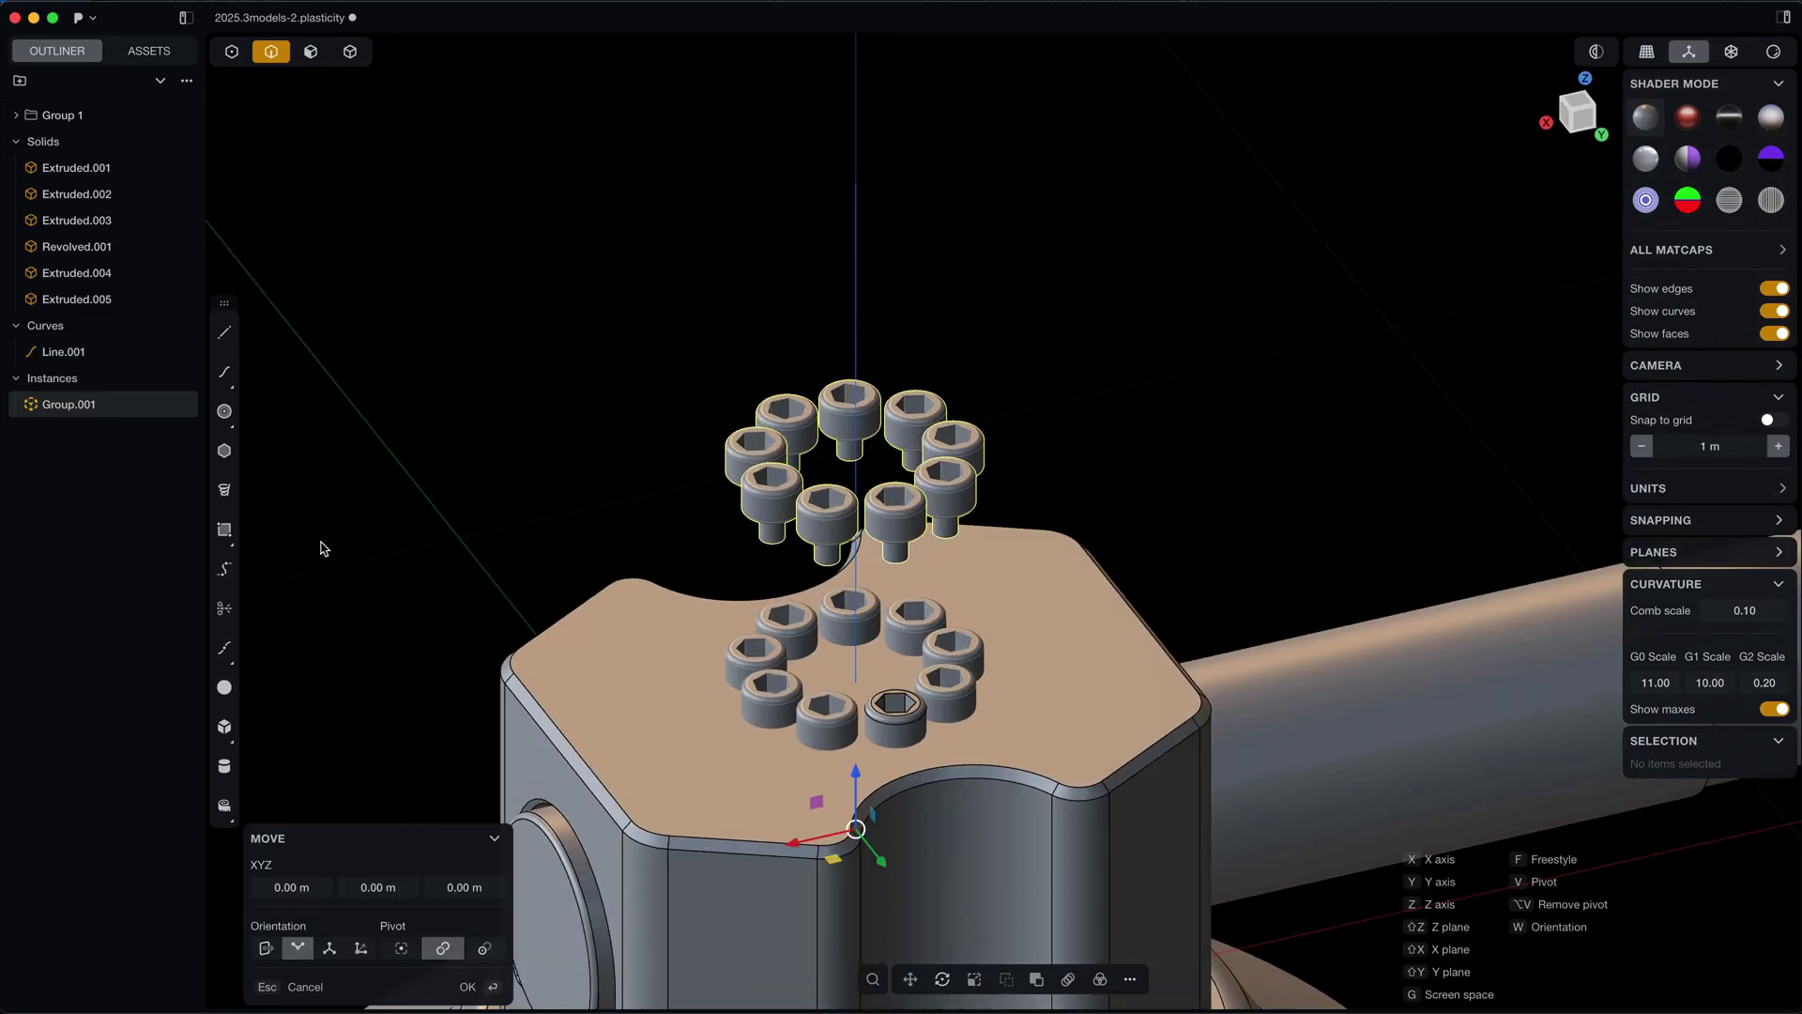
key("Escape")
left_click(130, 407)
left_click(131, 408)
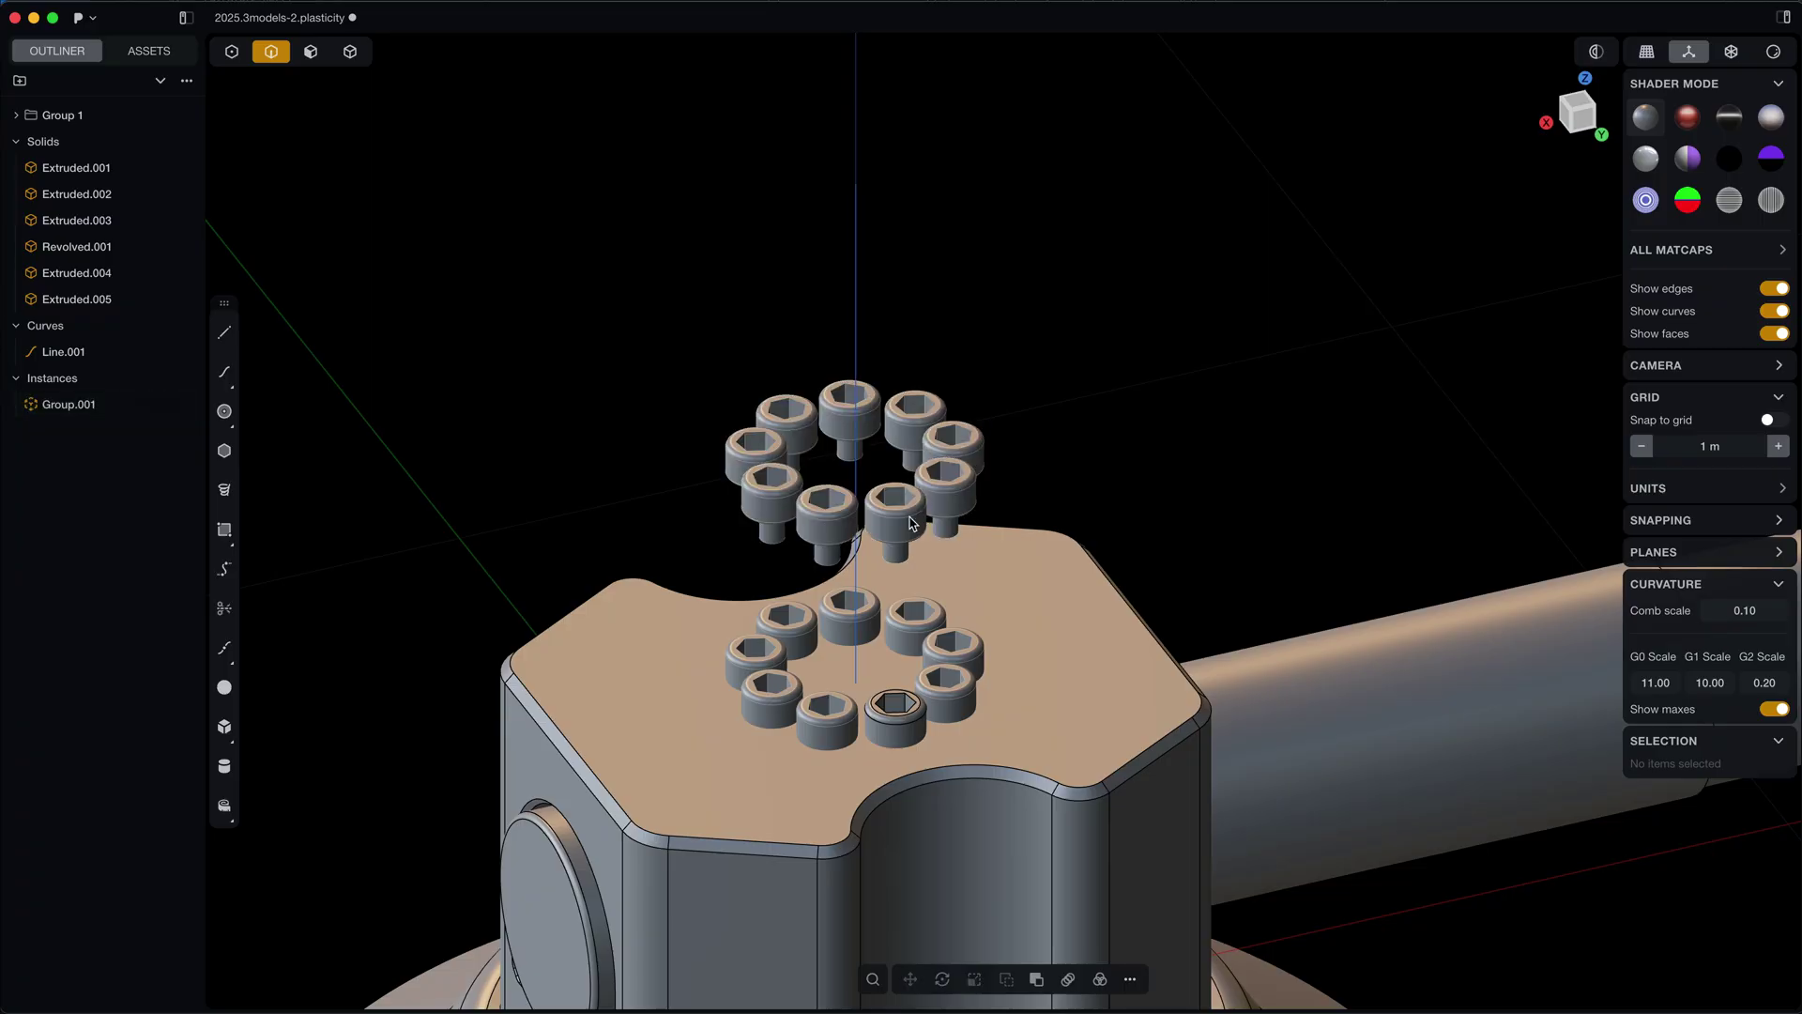
Try rotating the raised group instance about 95 degrees around the vertical axis.
key("4")
left_click(896, 532)
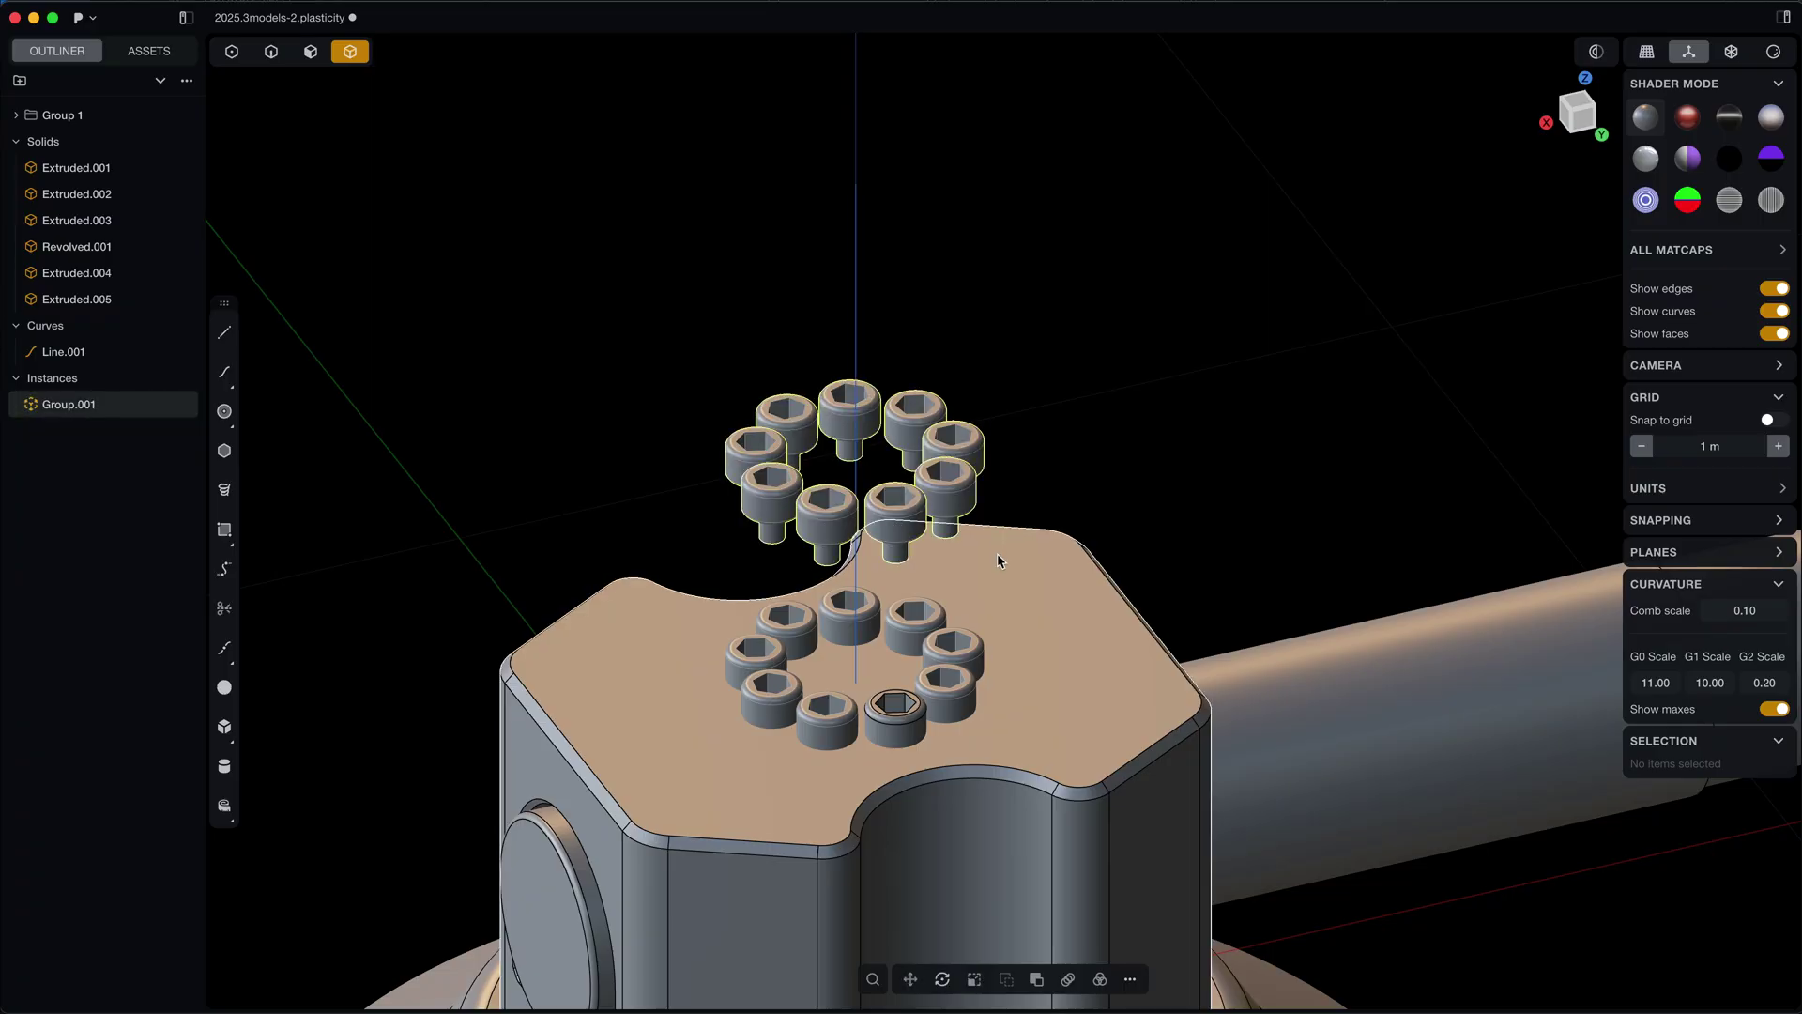
key("r")
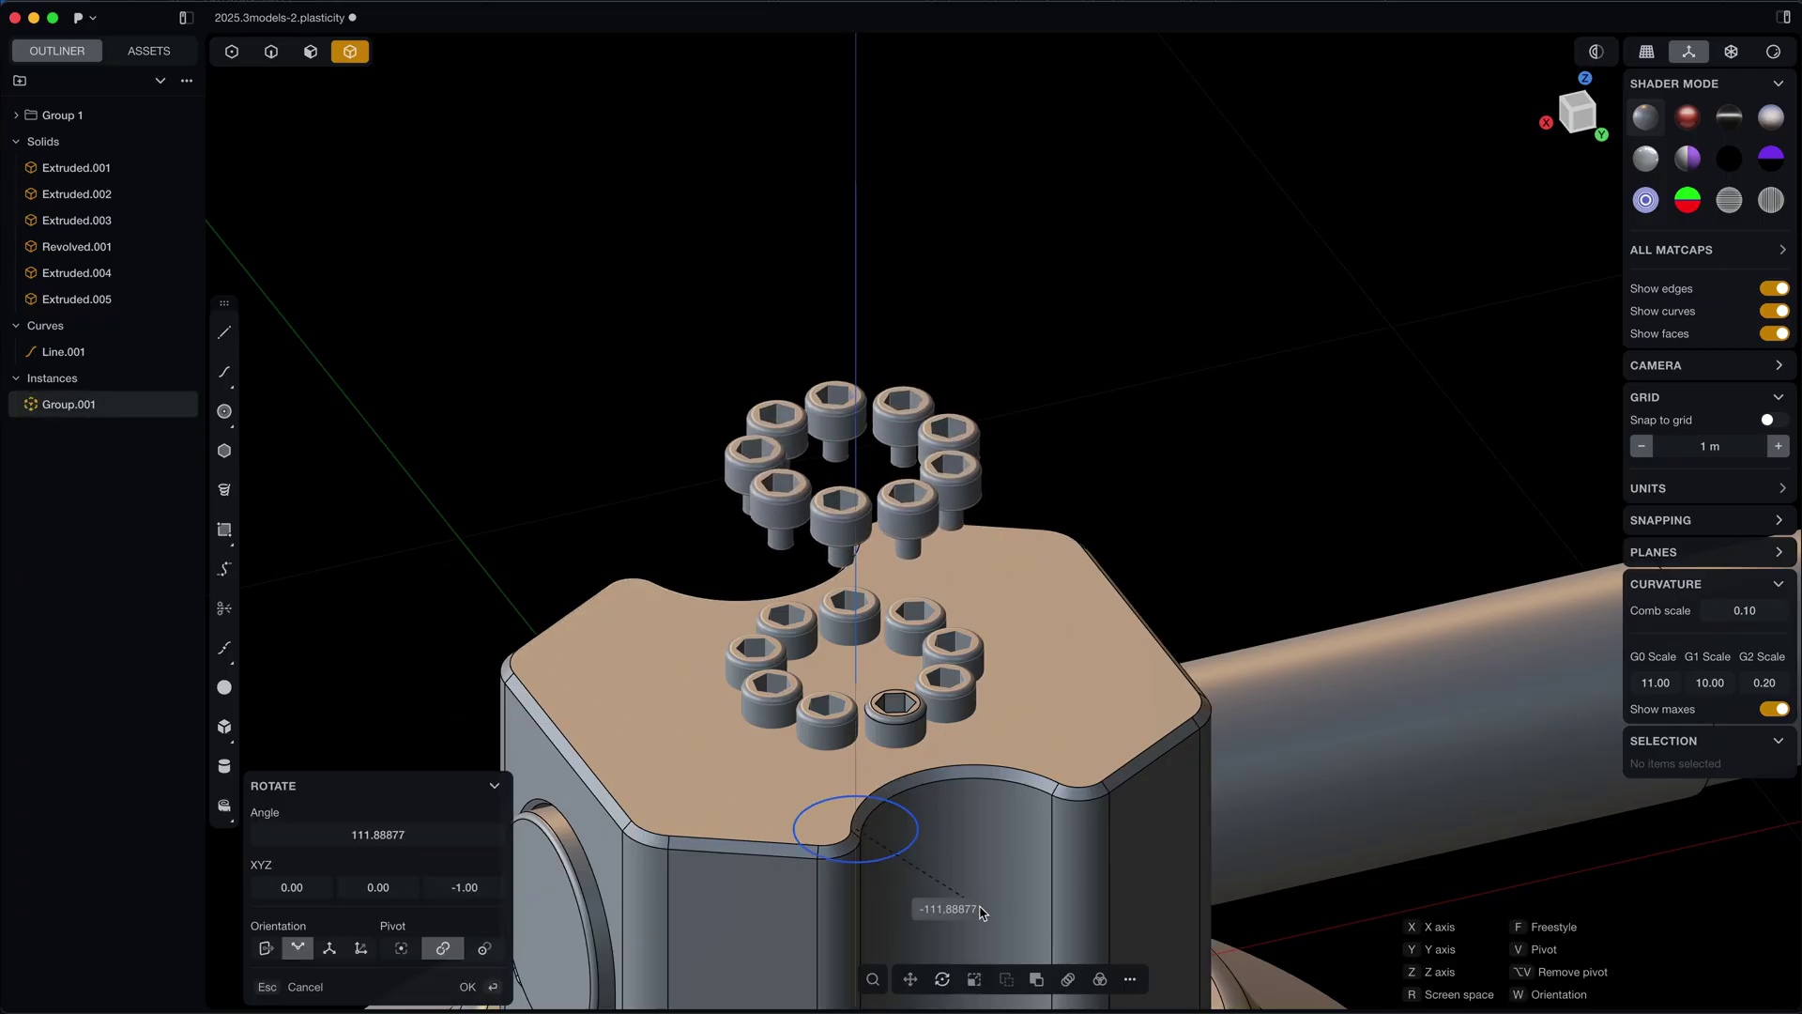
left_click(976, 871)
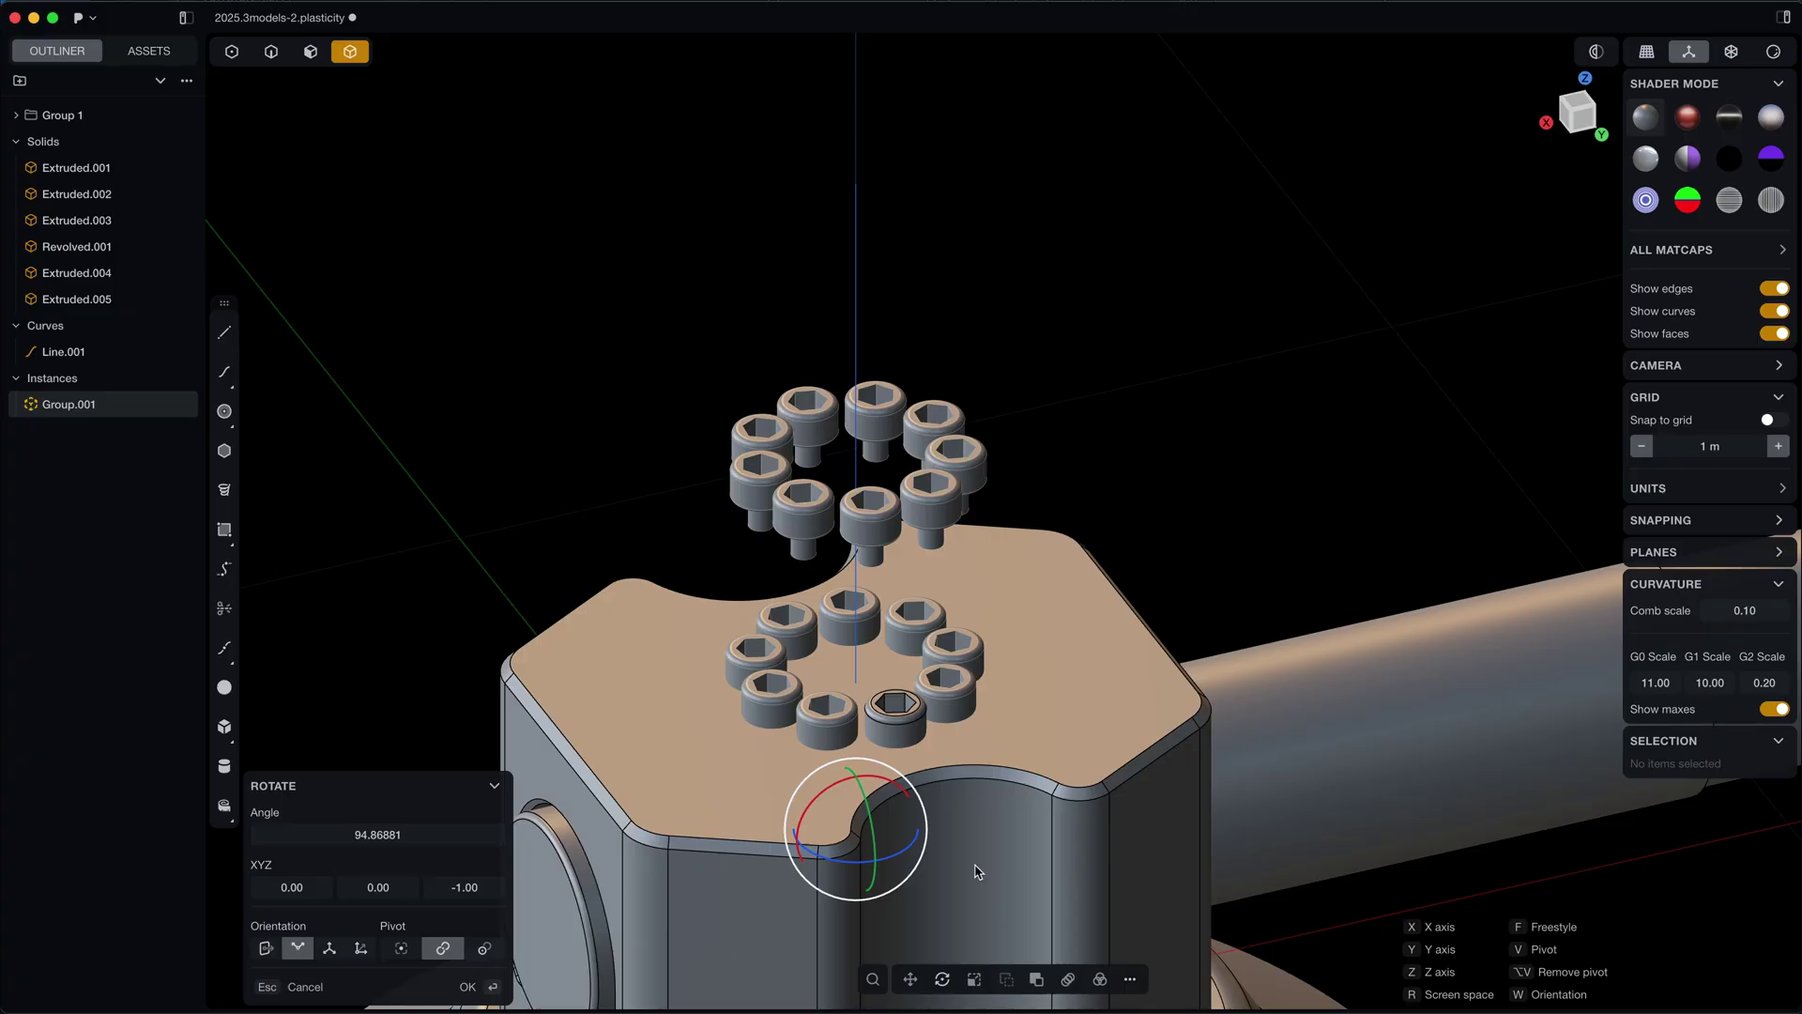
key("Escape")
Duplicate the raised group instance and move the copy horizontally beside it.
key("shift+d")
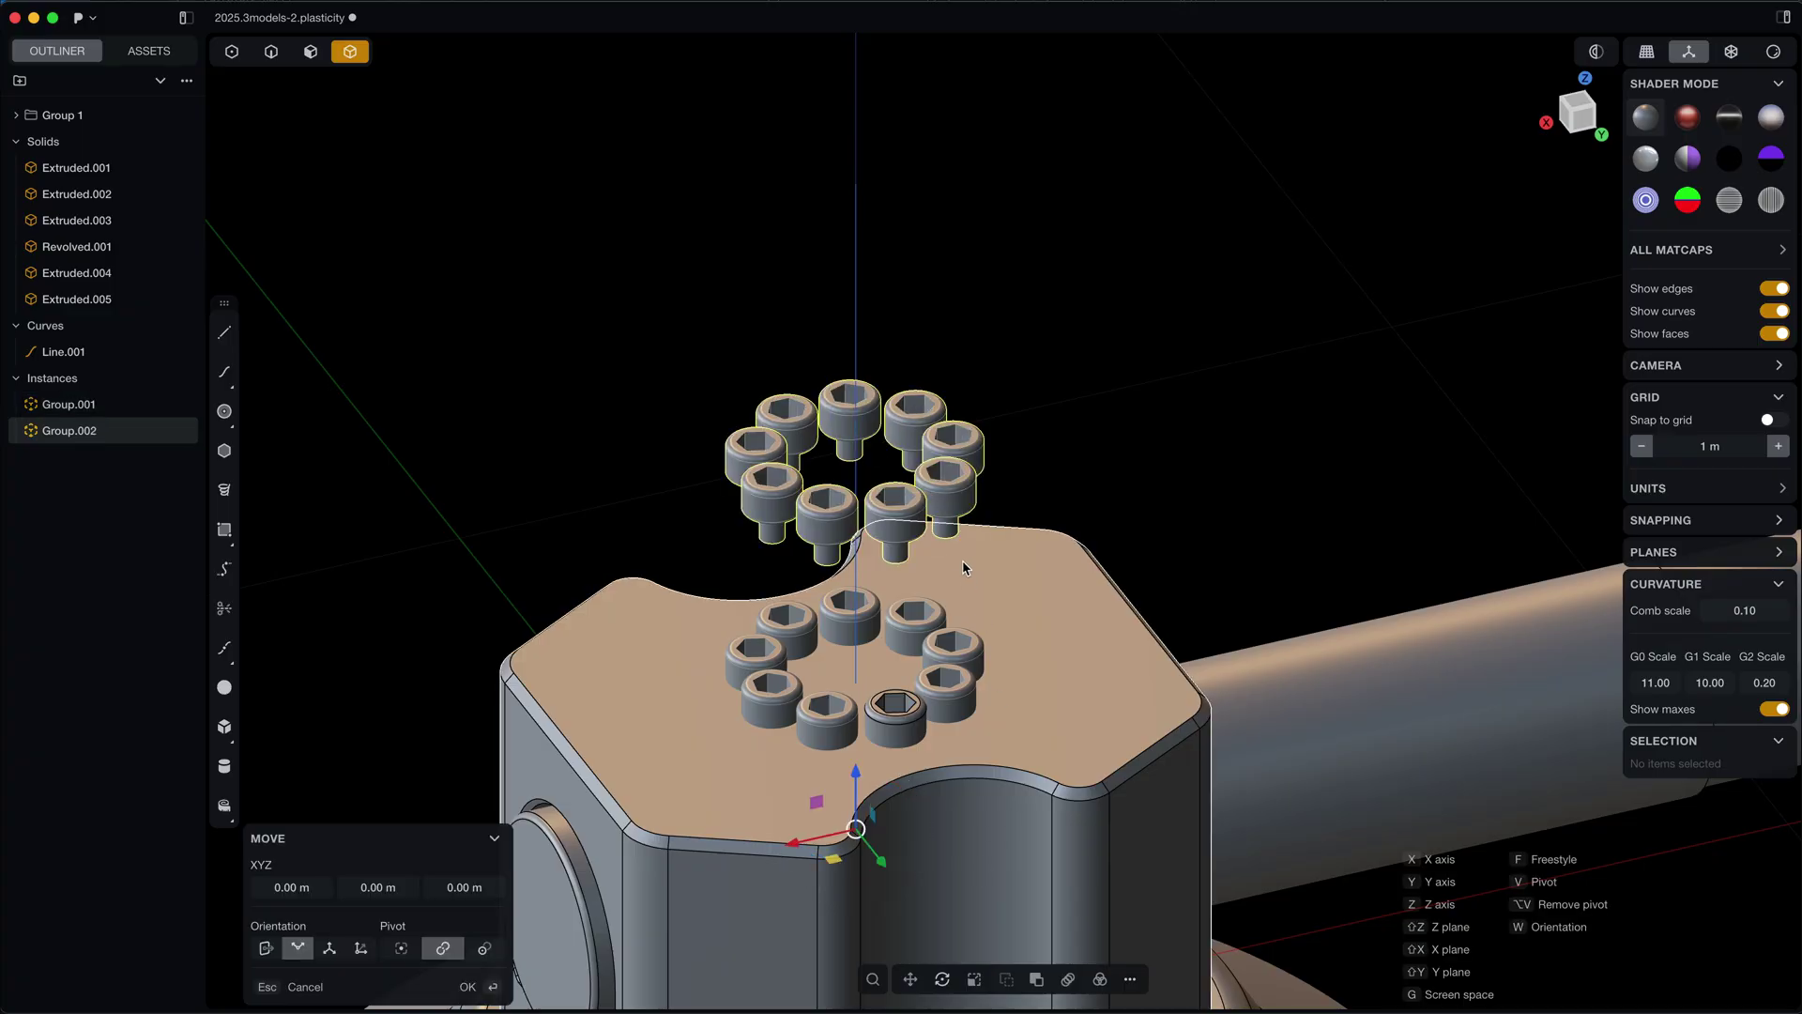
left_click_drag(834, 858, 1094, 777)
key("Return")
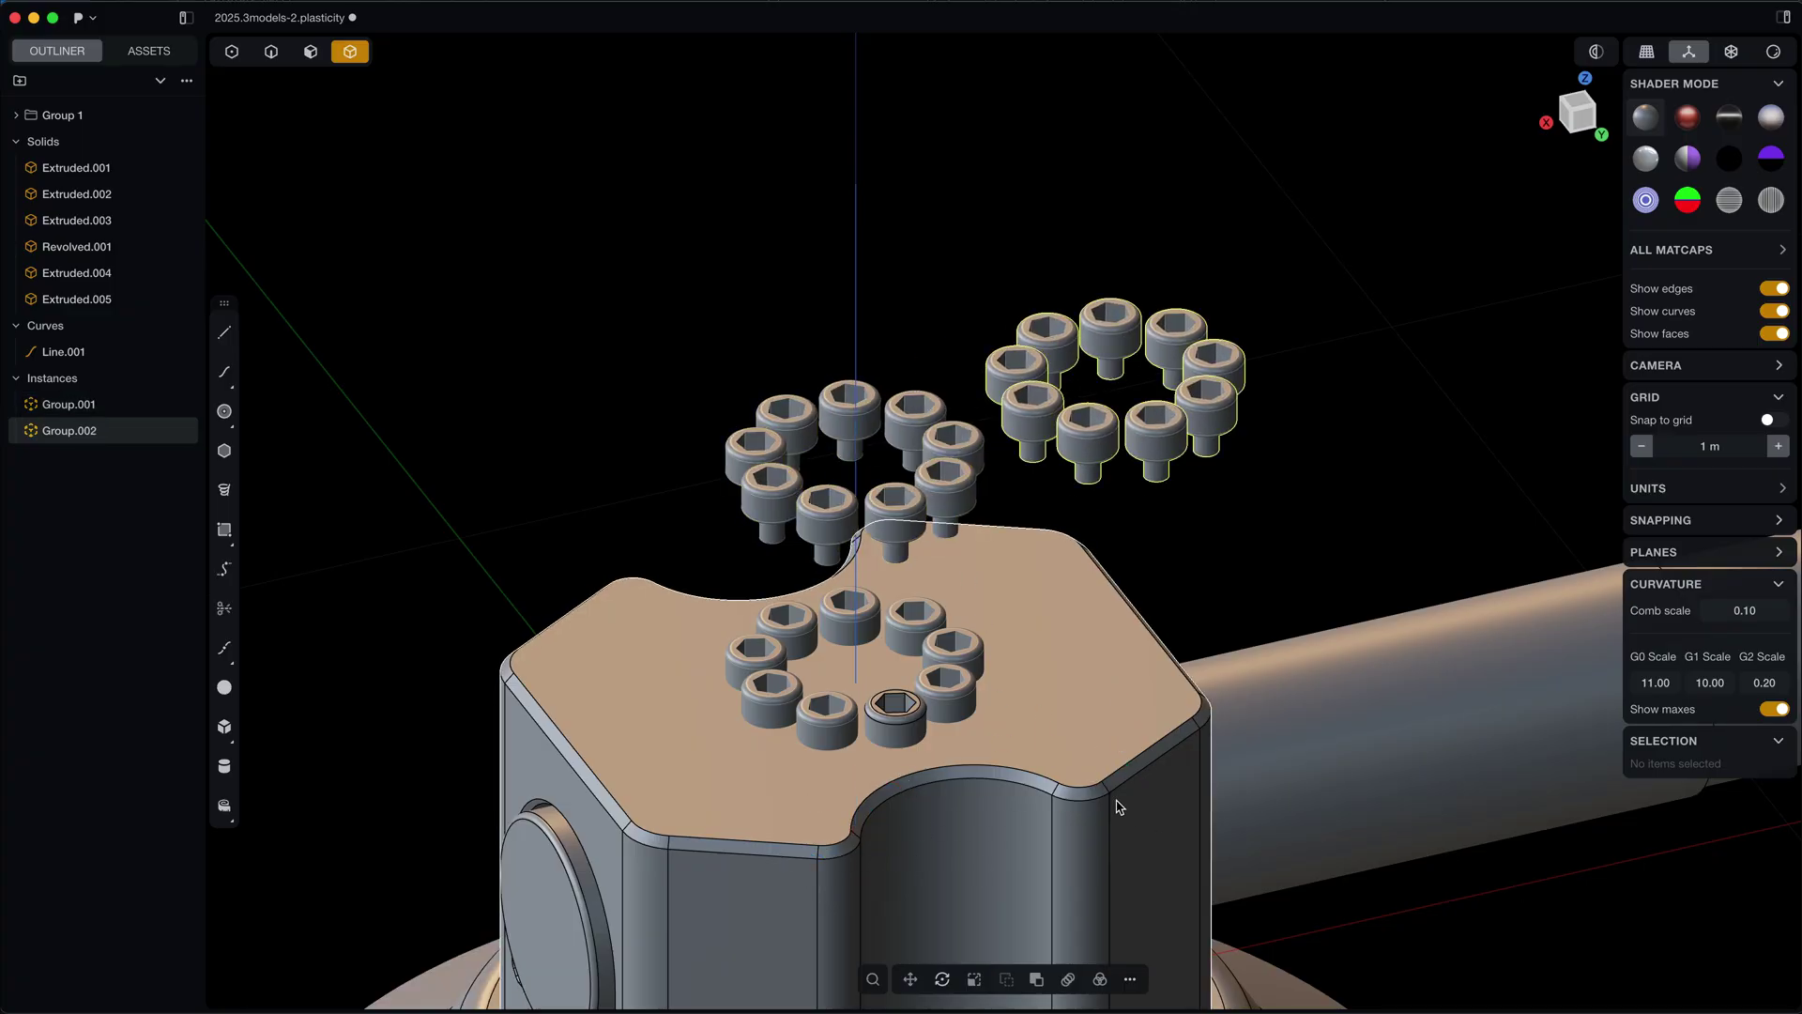
Try a rectangular array of both raised screw group instances.
scroll(1119, 802, "down", 3)
left_click(991, 568, "shift")
scroll(1043, 595, "down", 3)
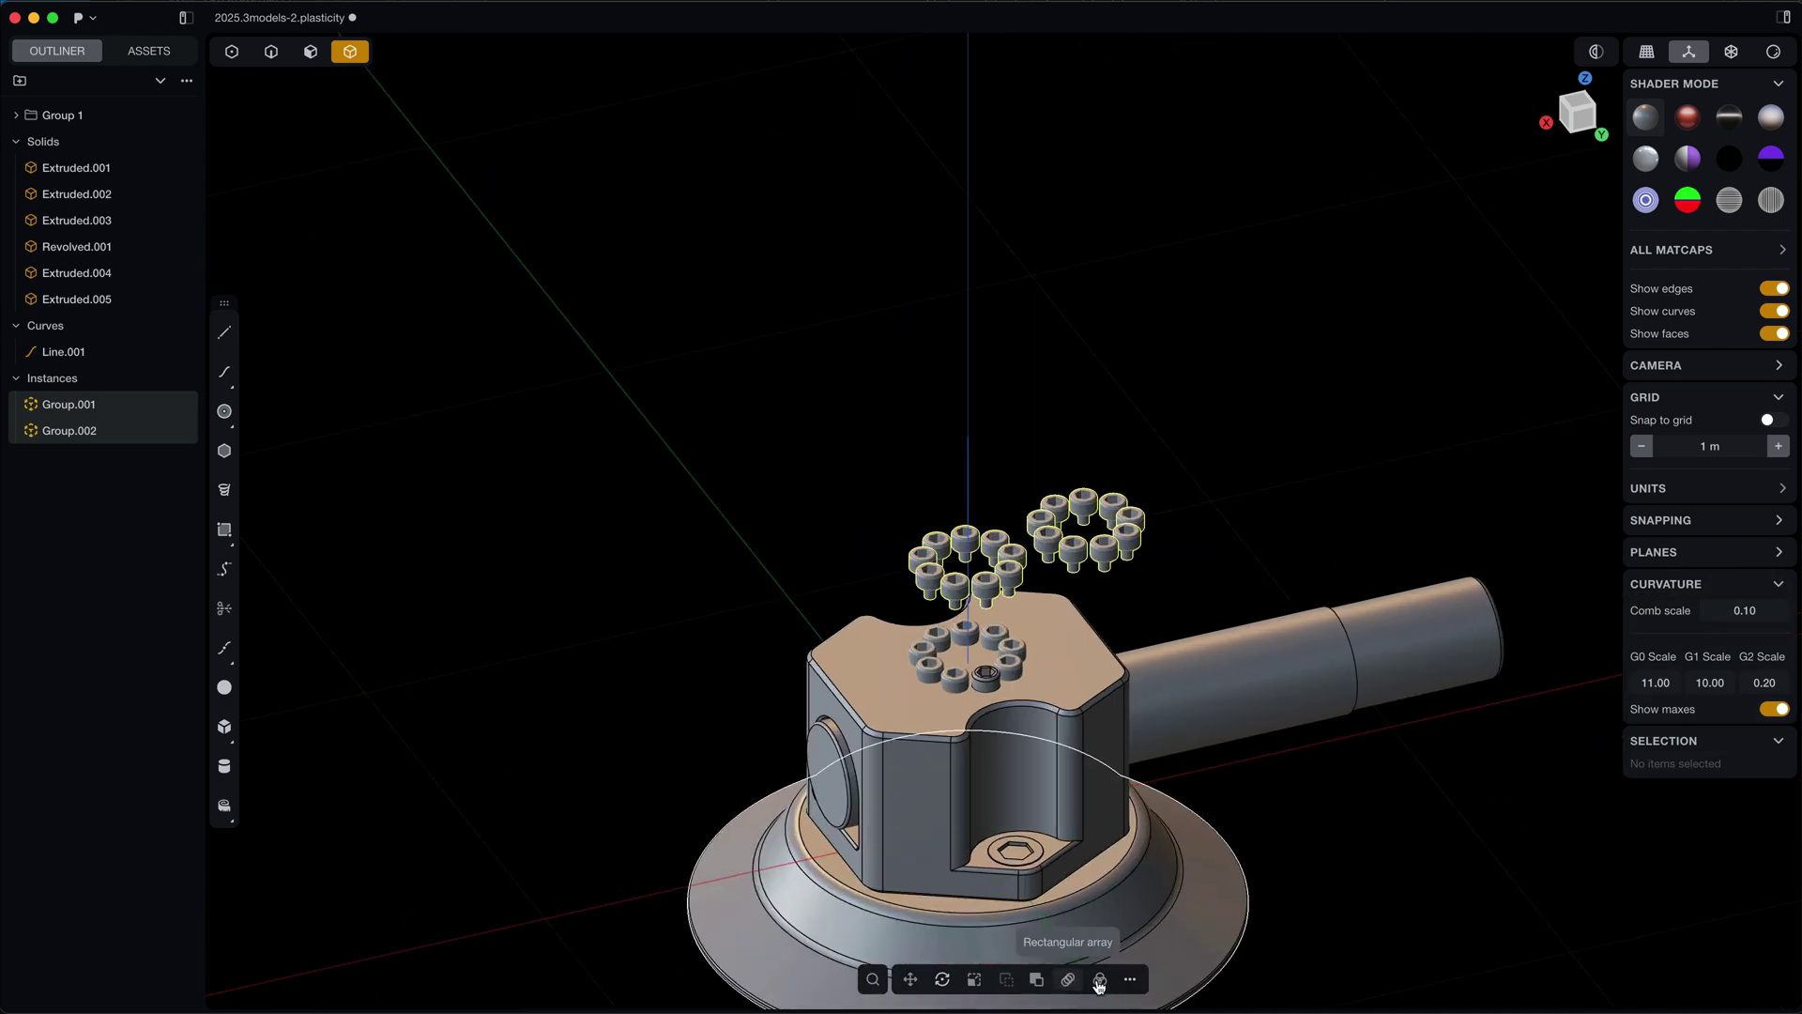
left_click(1070, 980)
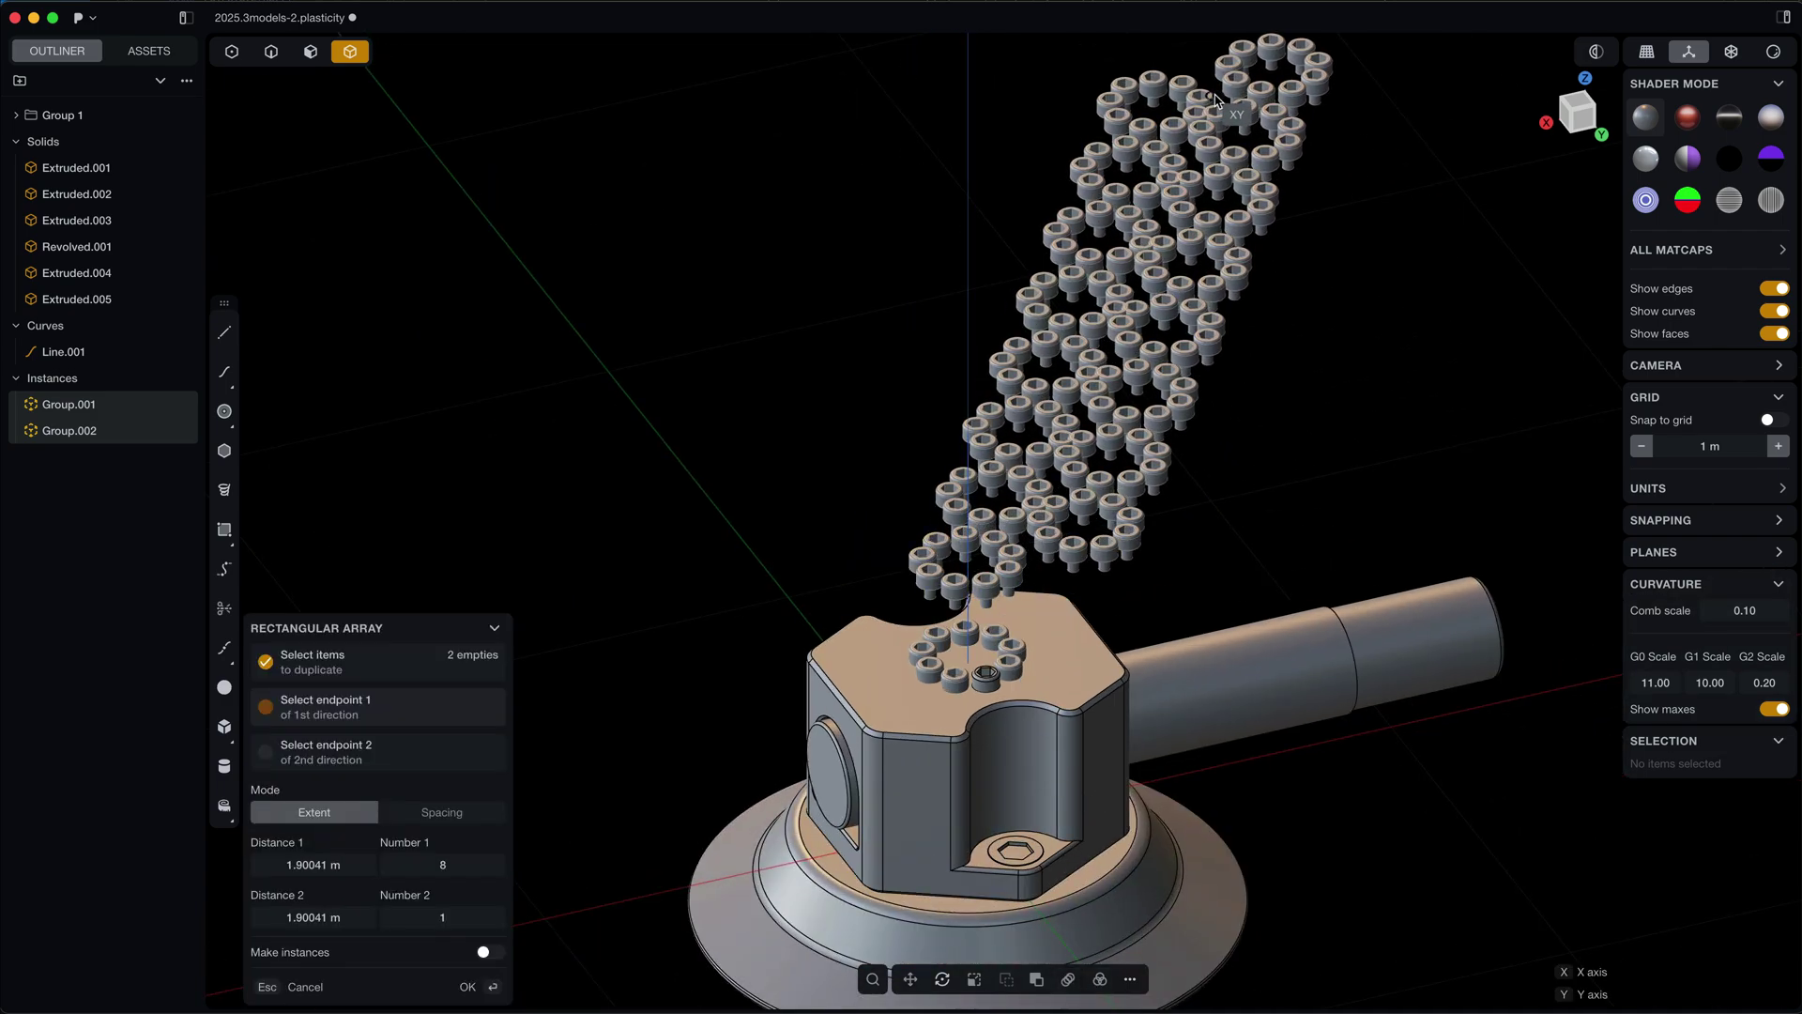
left_click(1313, 412)
key("Escape")
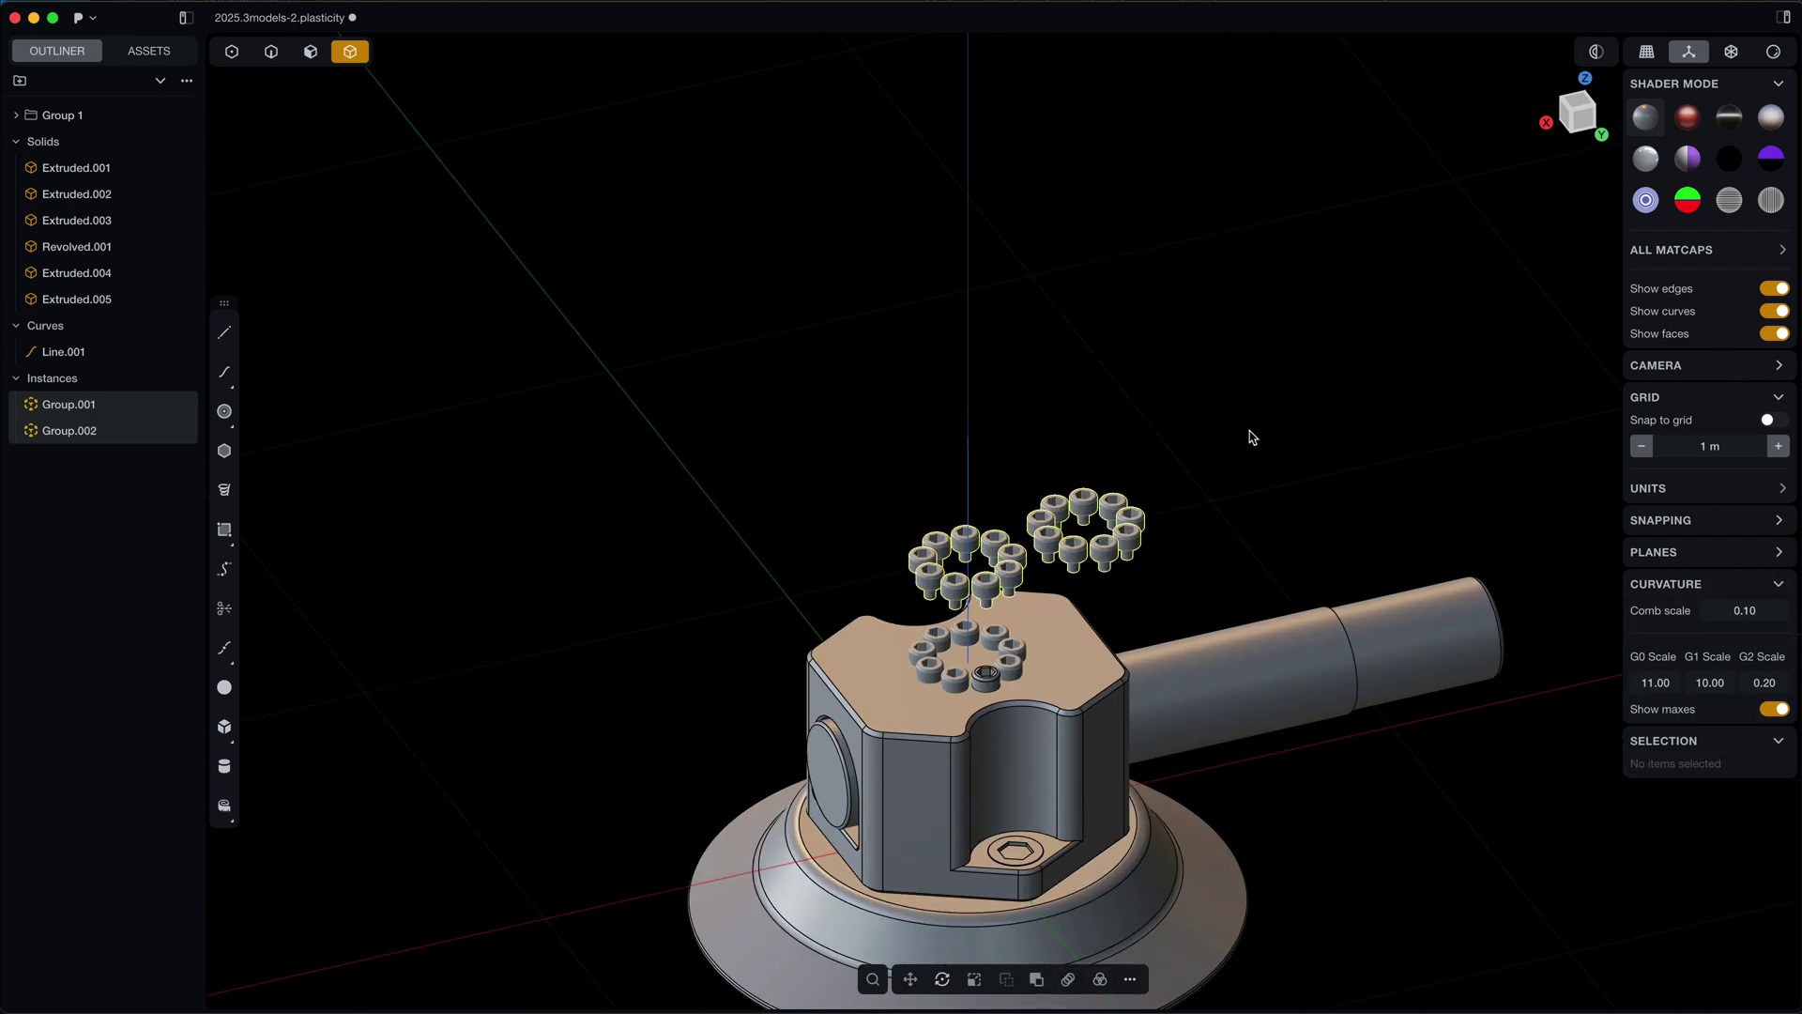
Undo the horizontal move of the duplicated group instance.
key("super+z")
key("super+z")
scroll(1064, 552, "up", 5)
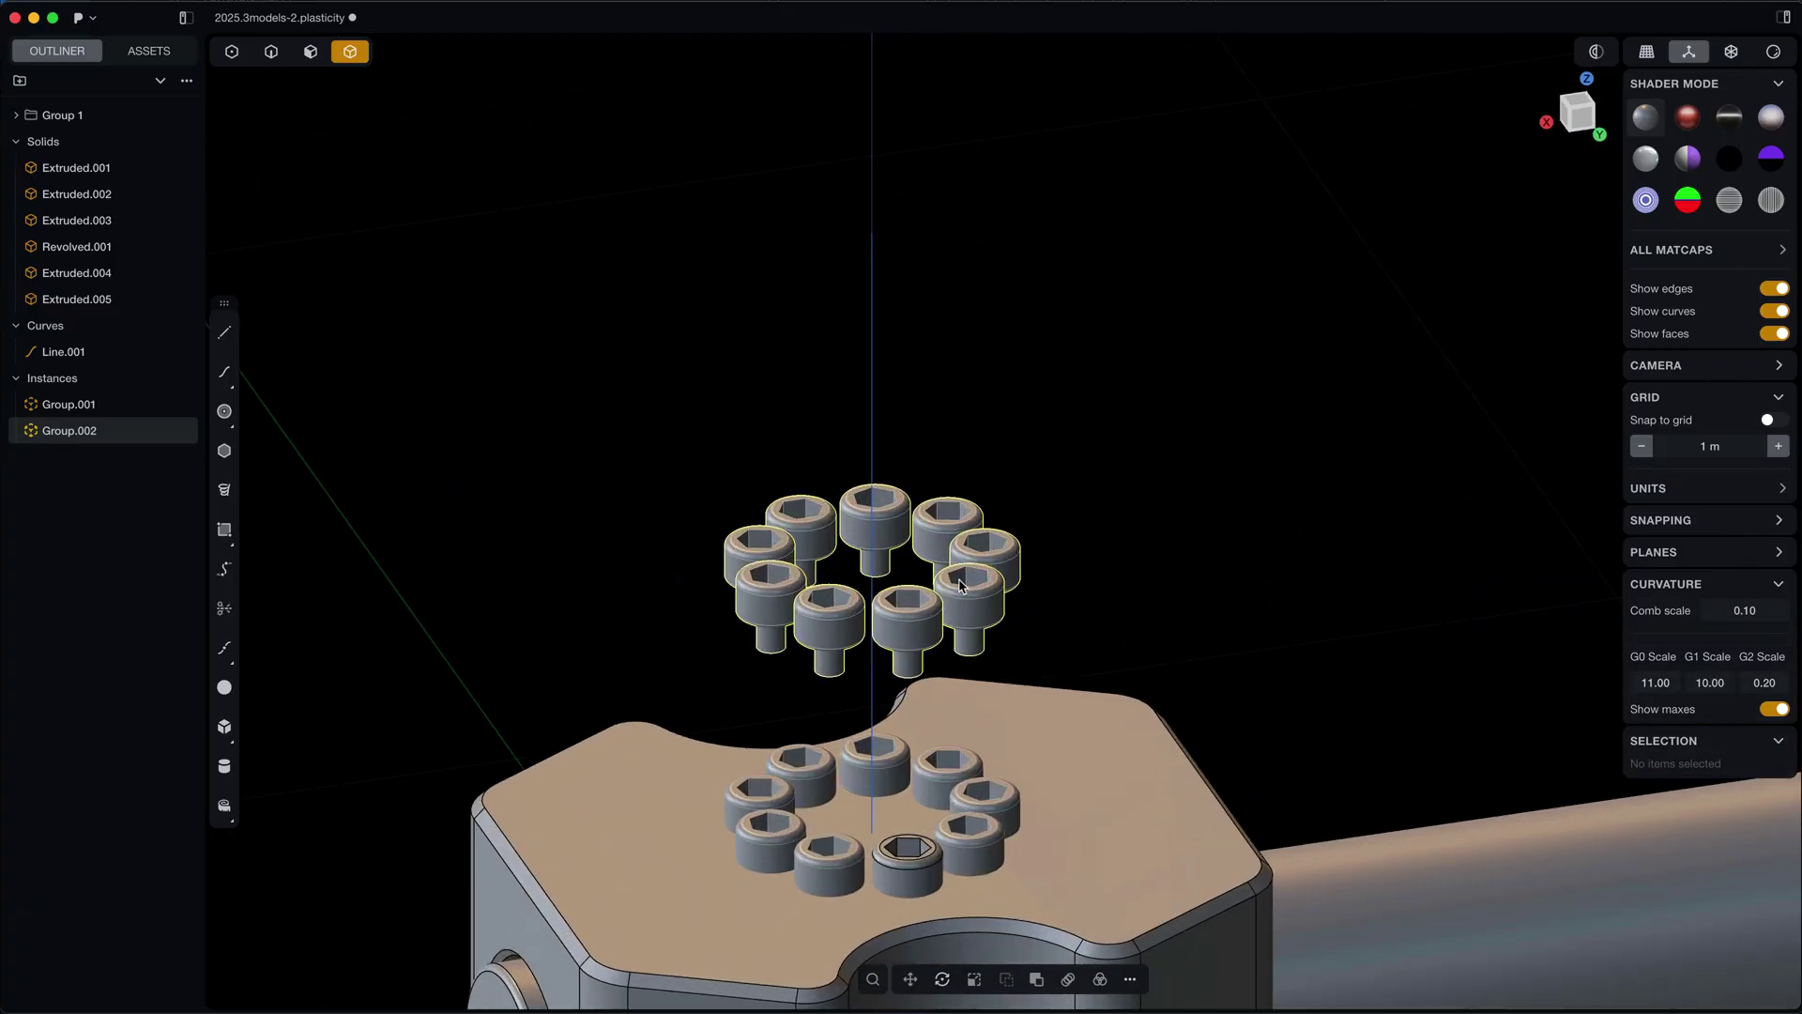
key("g")
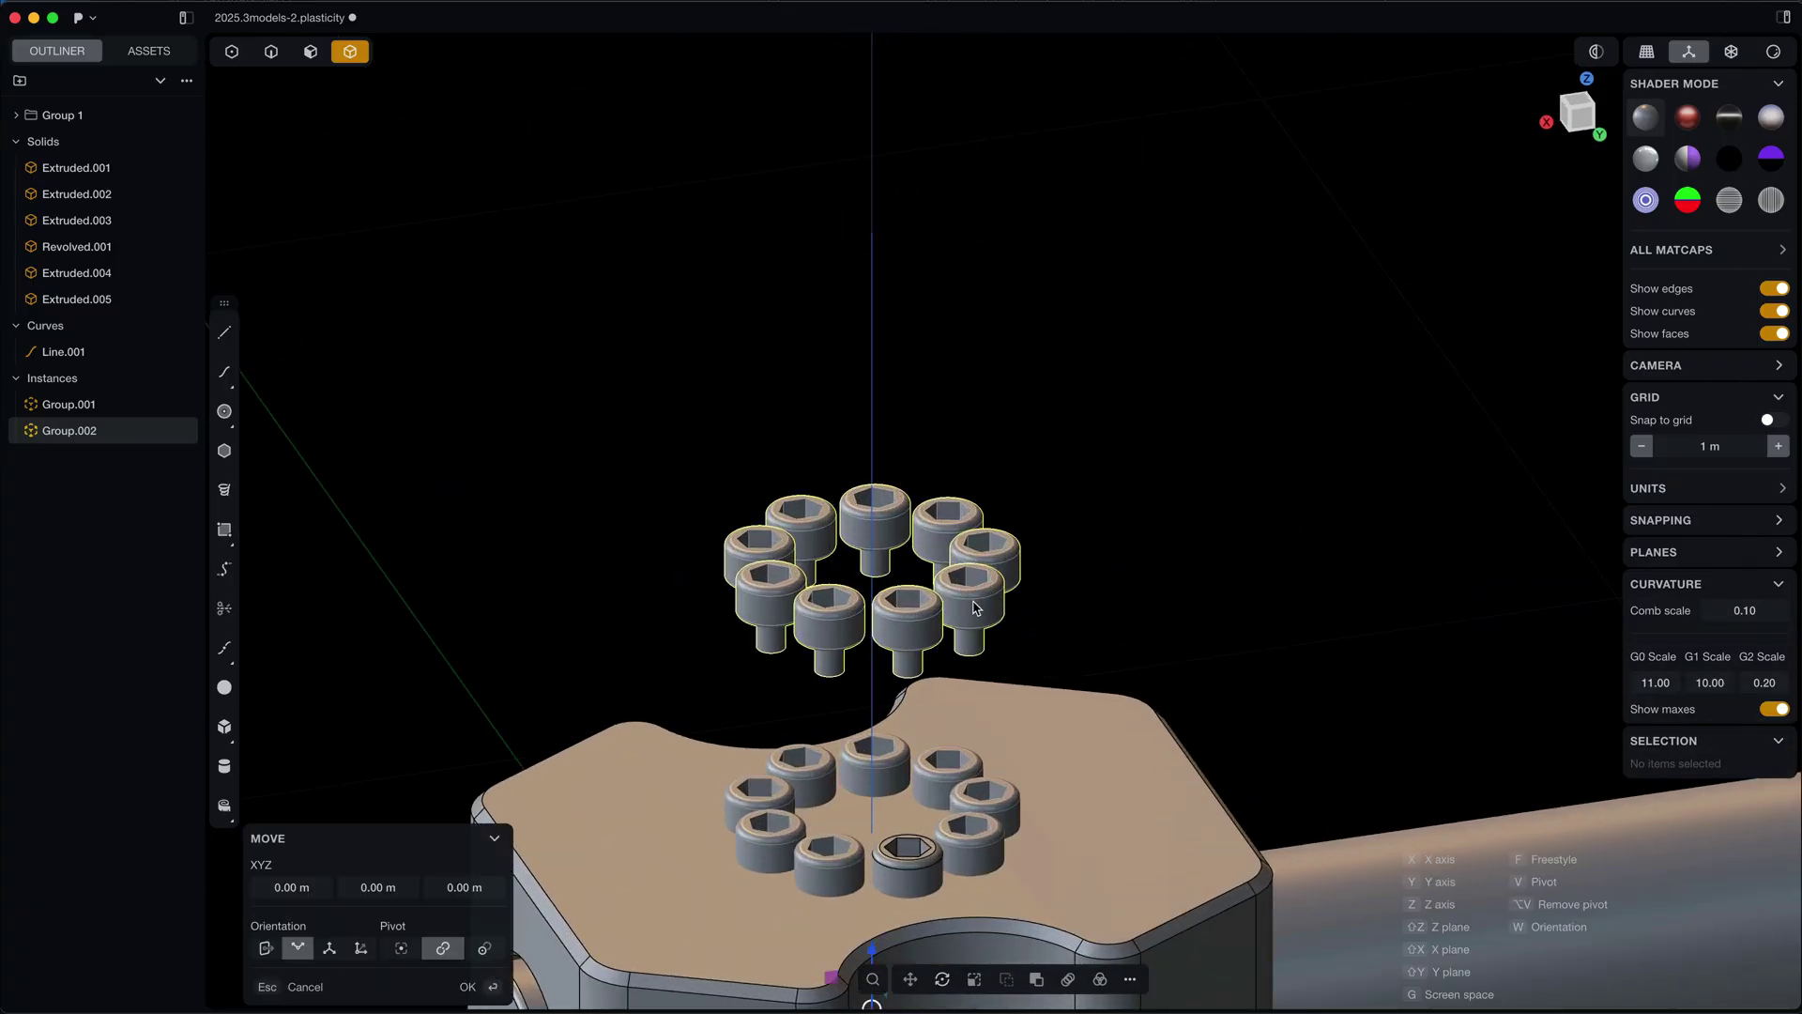
middle_click_drag(908, 583, 790, 584)
key("v")
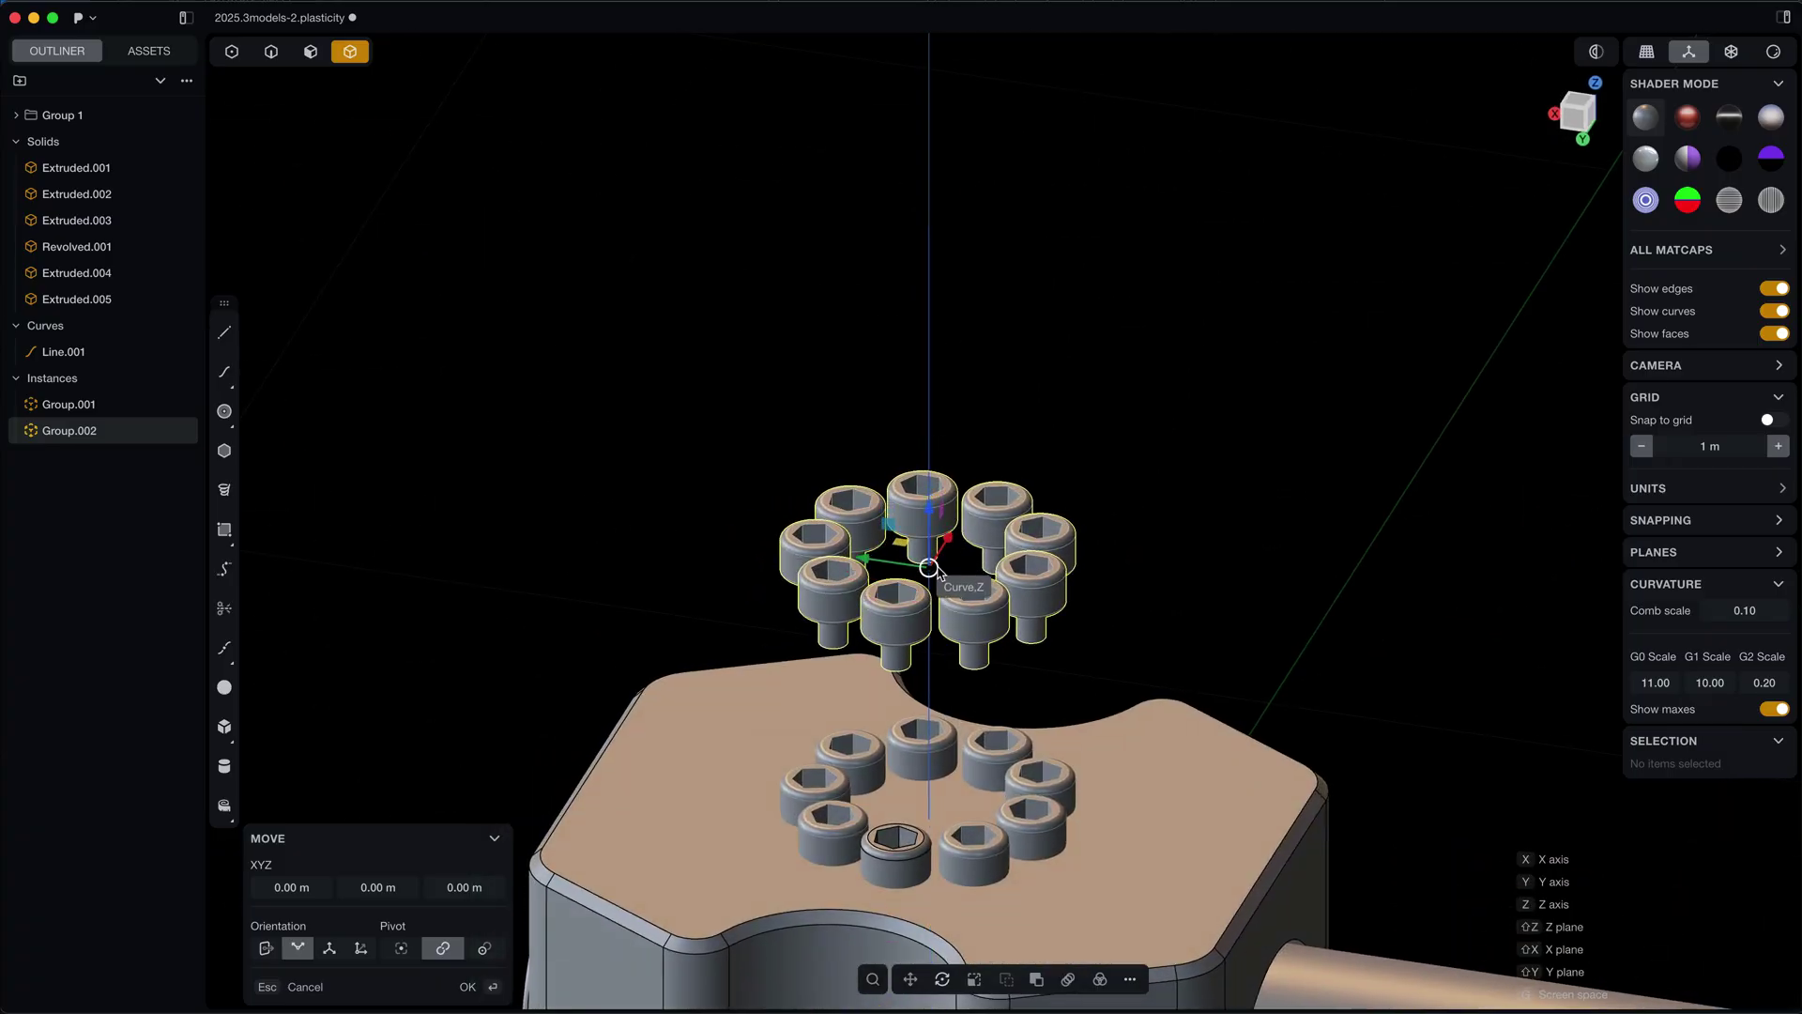
key("Escape")
Move the selected group instance sideways away from the original ring and down toward the block's top face.
key("g")
middle_click_drag(932, 624, 865, 583)
scroll(866, 582, "down", 2)
left_click_drag(870, 555, 1123, 658)
key("z")
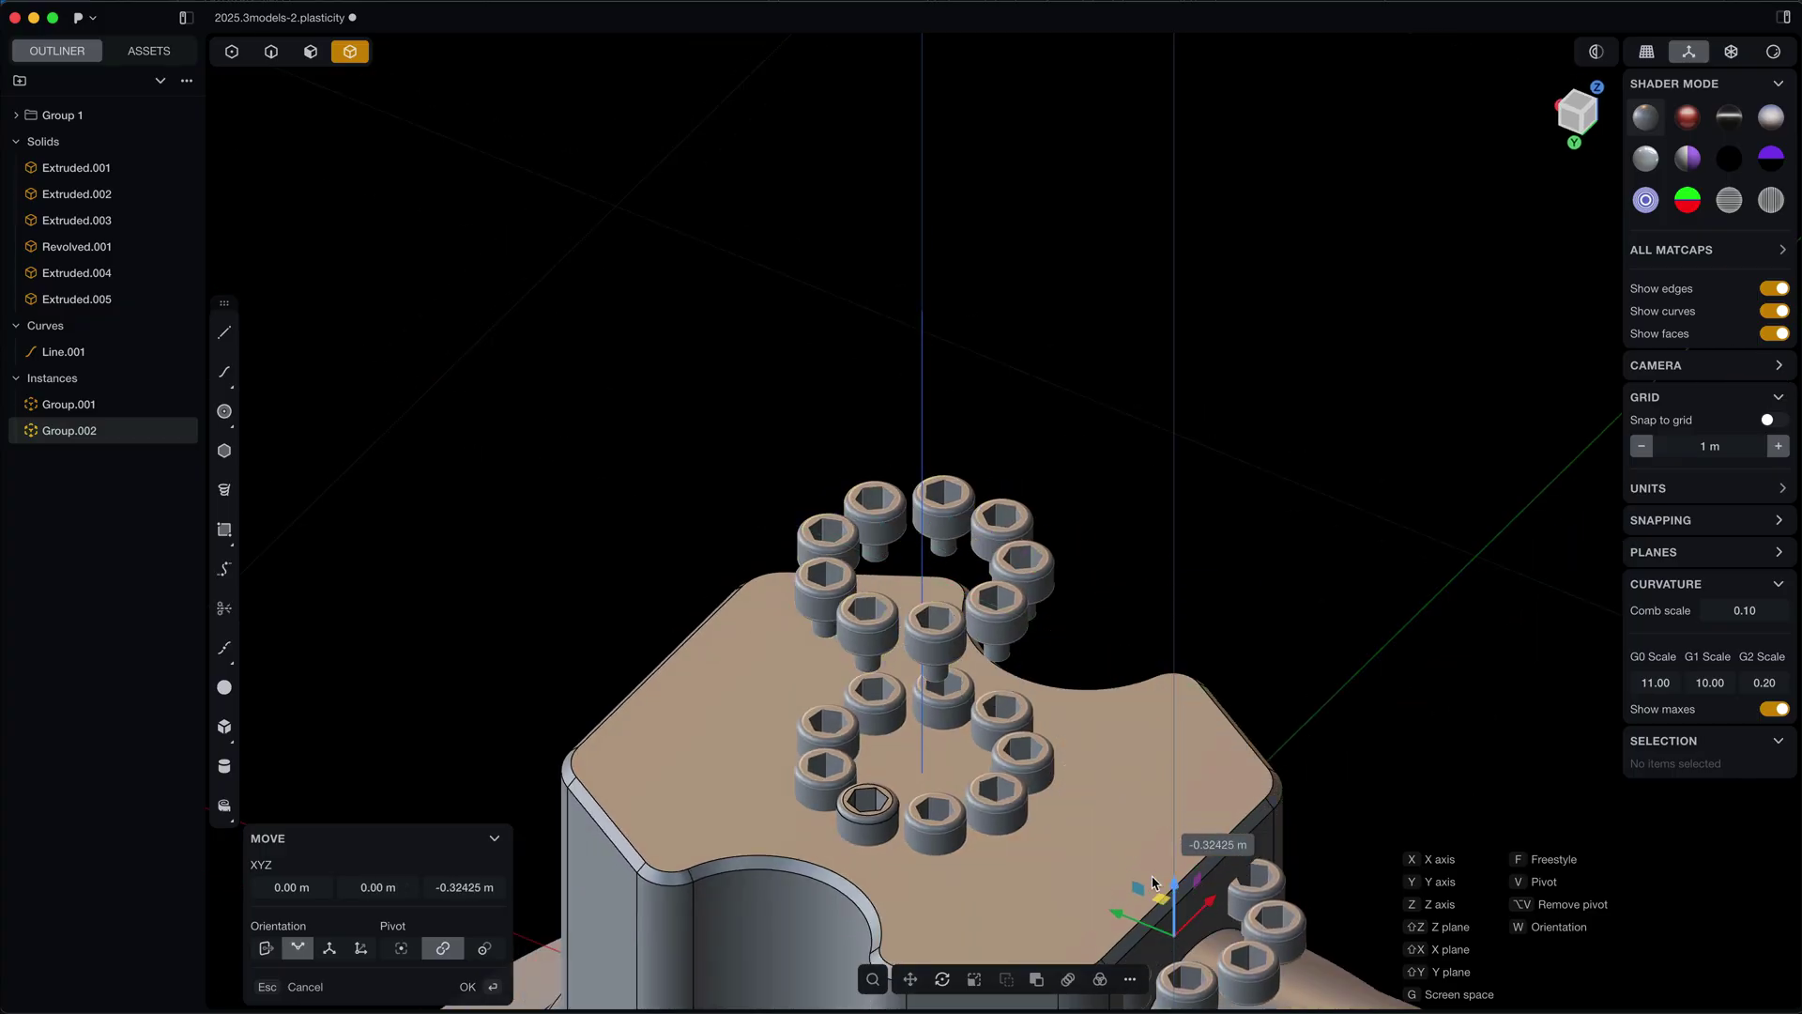
Scale the group instance uniformly to about 0.15 and move it about 0.12 m along X onto the nearby corner of the top face.
key("s")
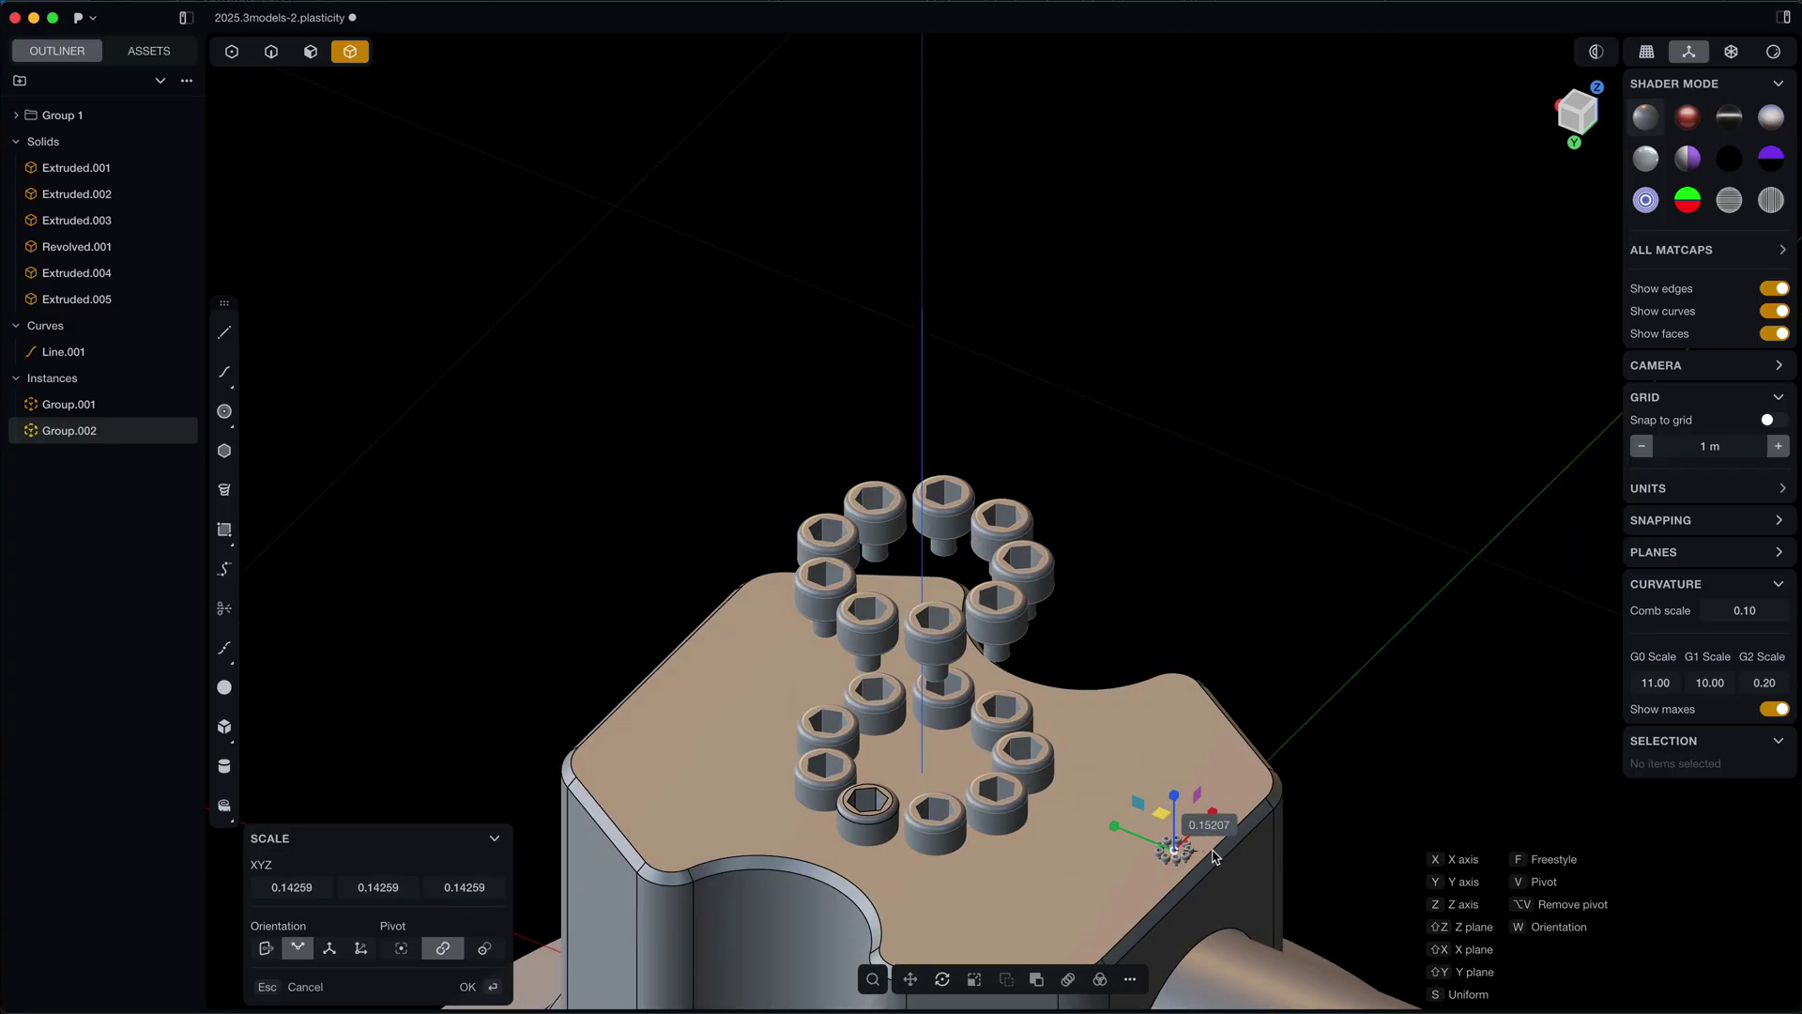
left_click(1220, 854)
key("g")
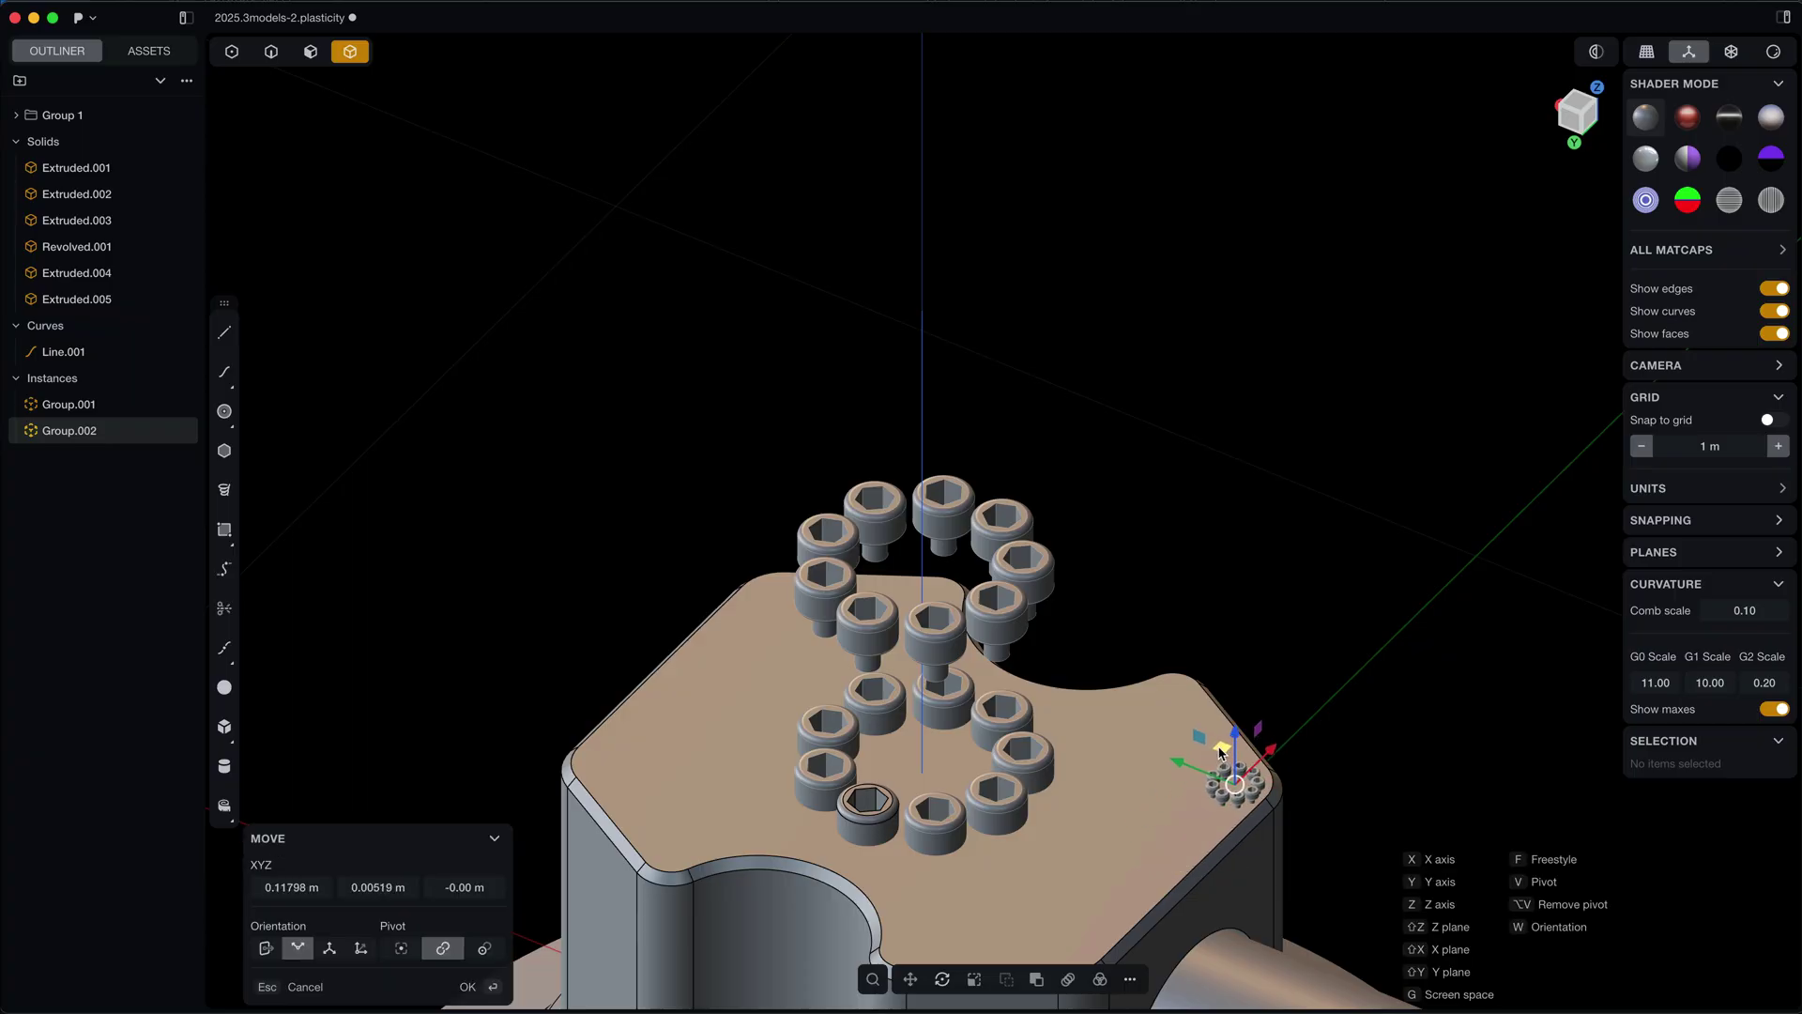
key("Return")
Delete the raised full-size group instance and duplicate the small one onto the front corner beside the handle.
left_click(1038, 572)
key("x")
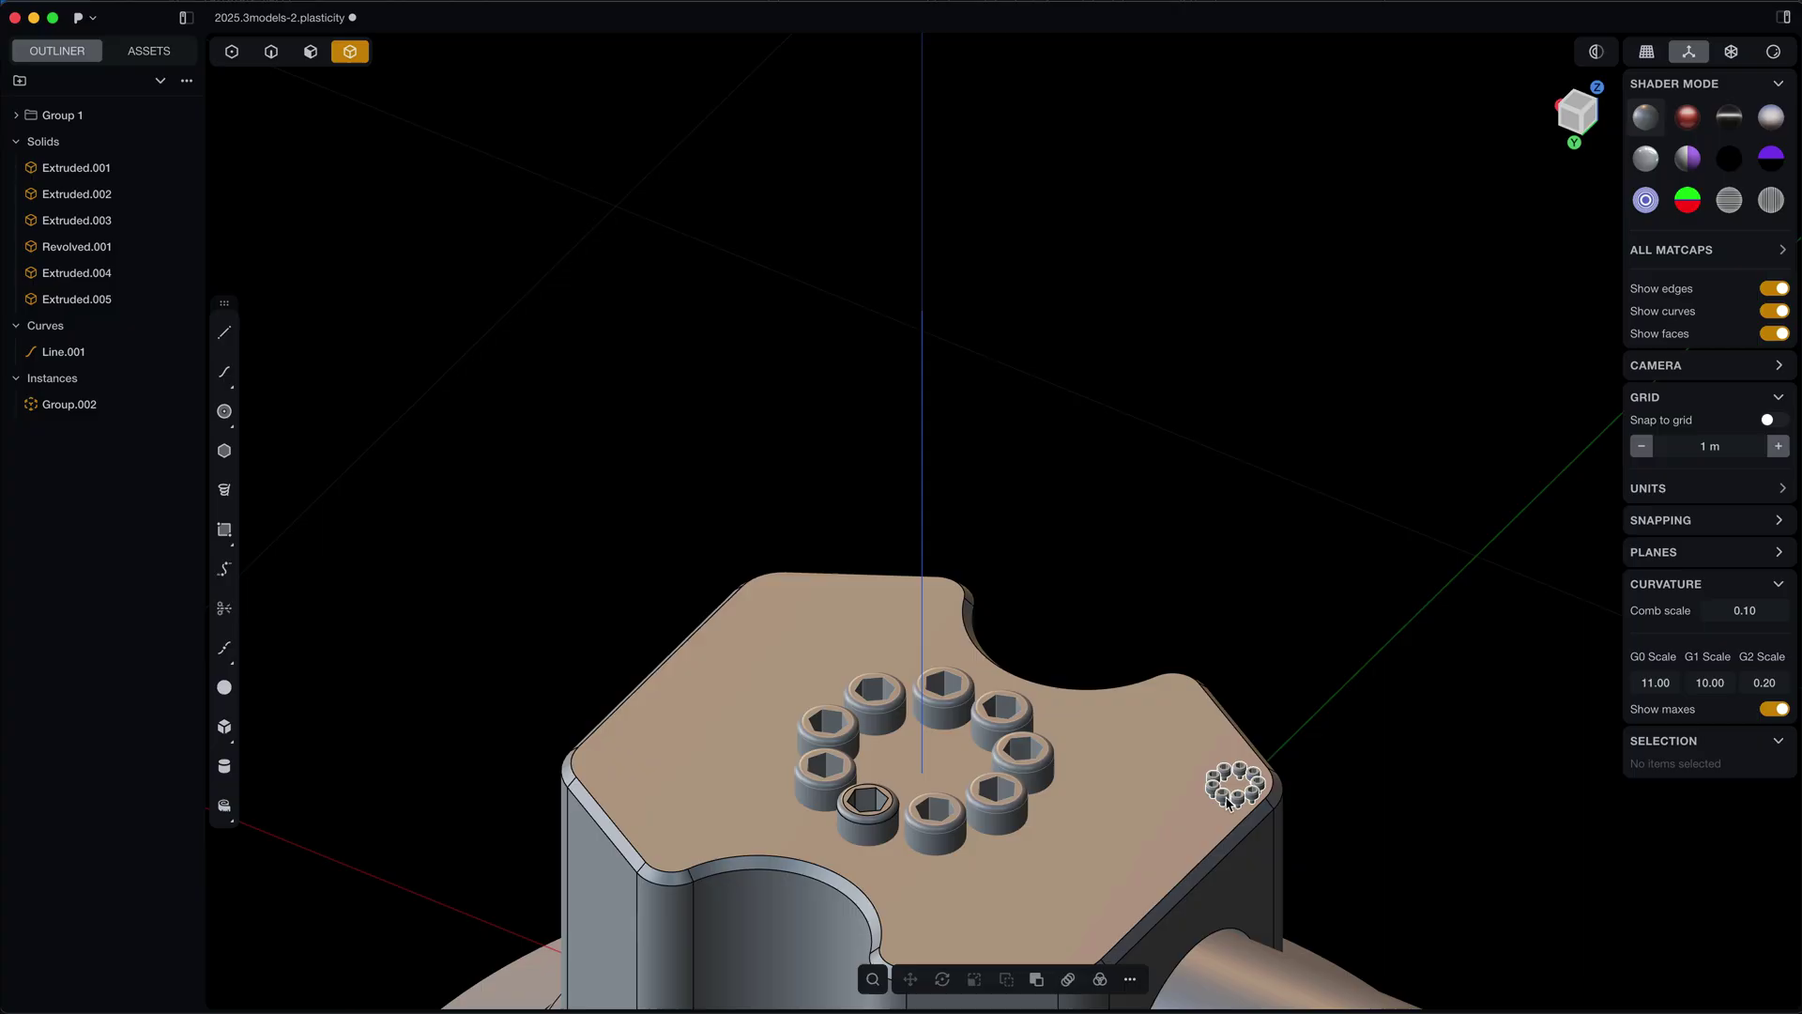
left_click(1226, 803)
middle_click_drag(1073, 821, 1061, 606, "shift")
key("shift+d")
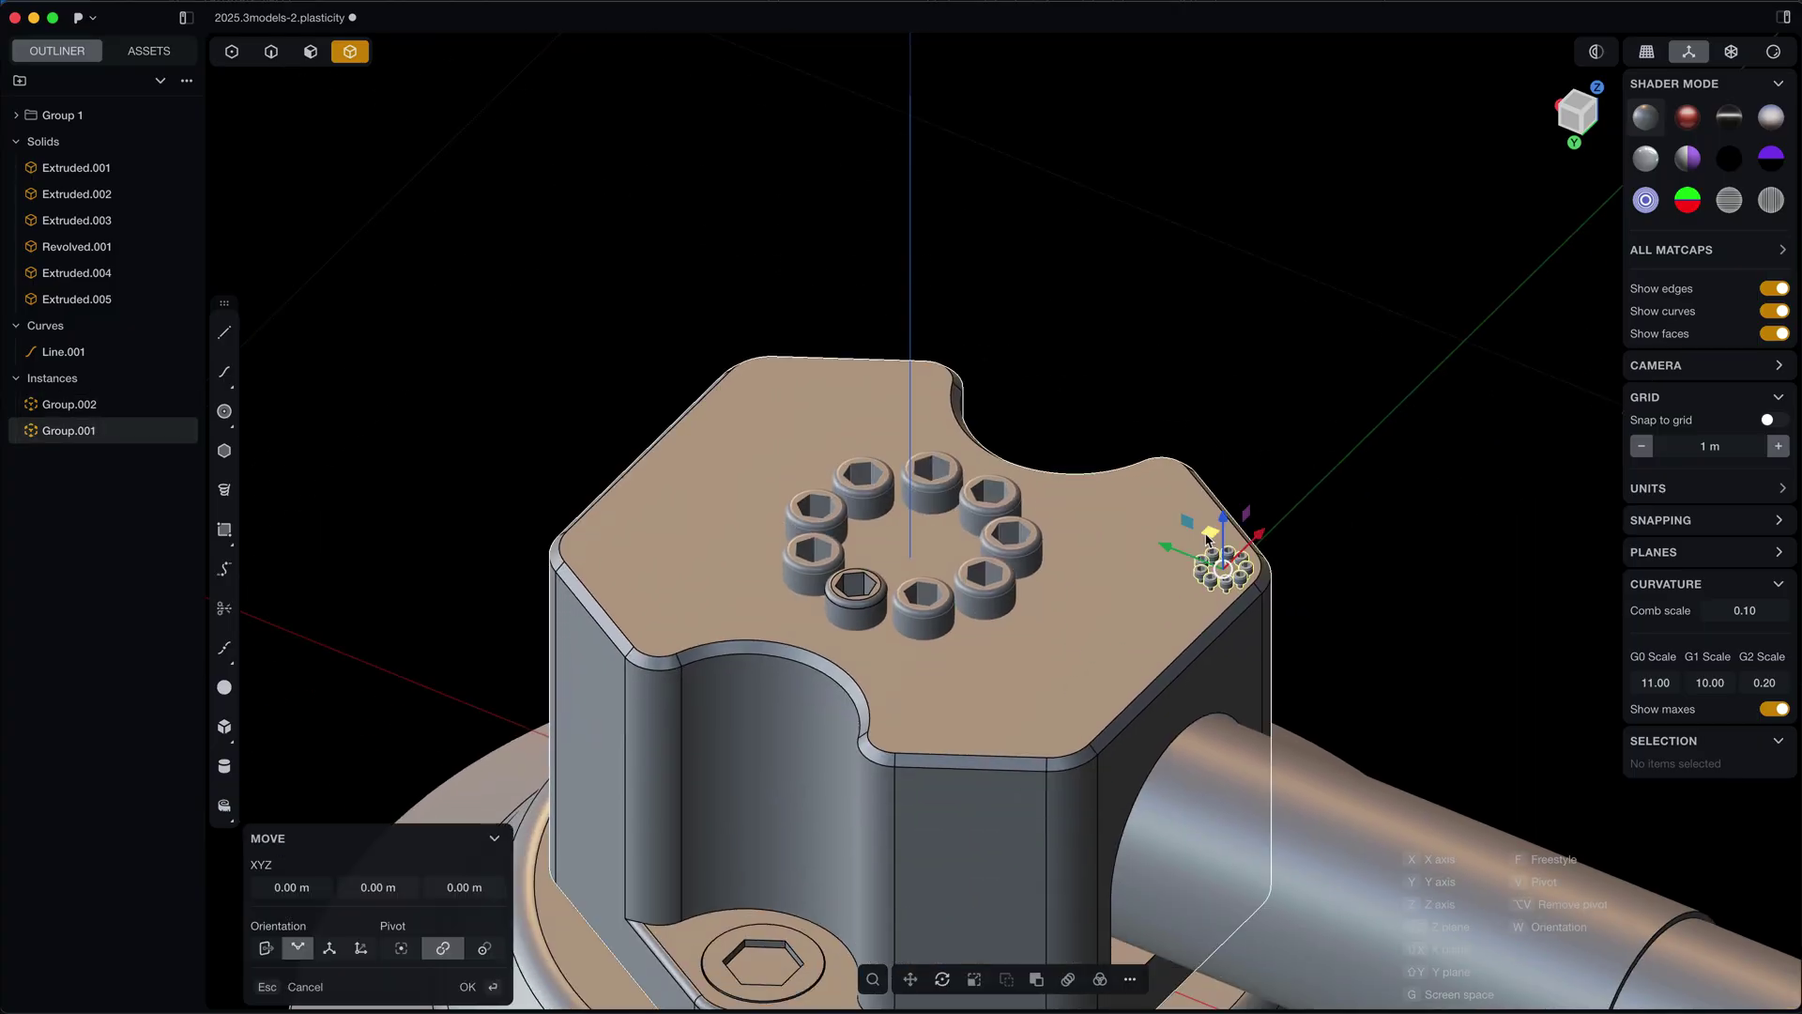
left_click(1030, 693)
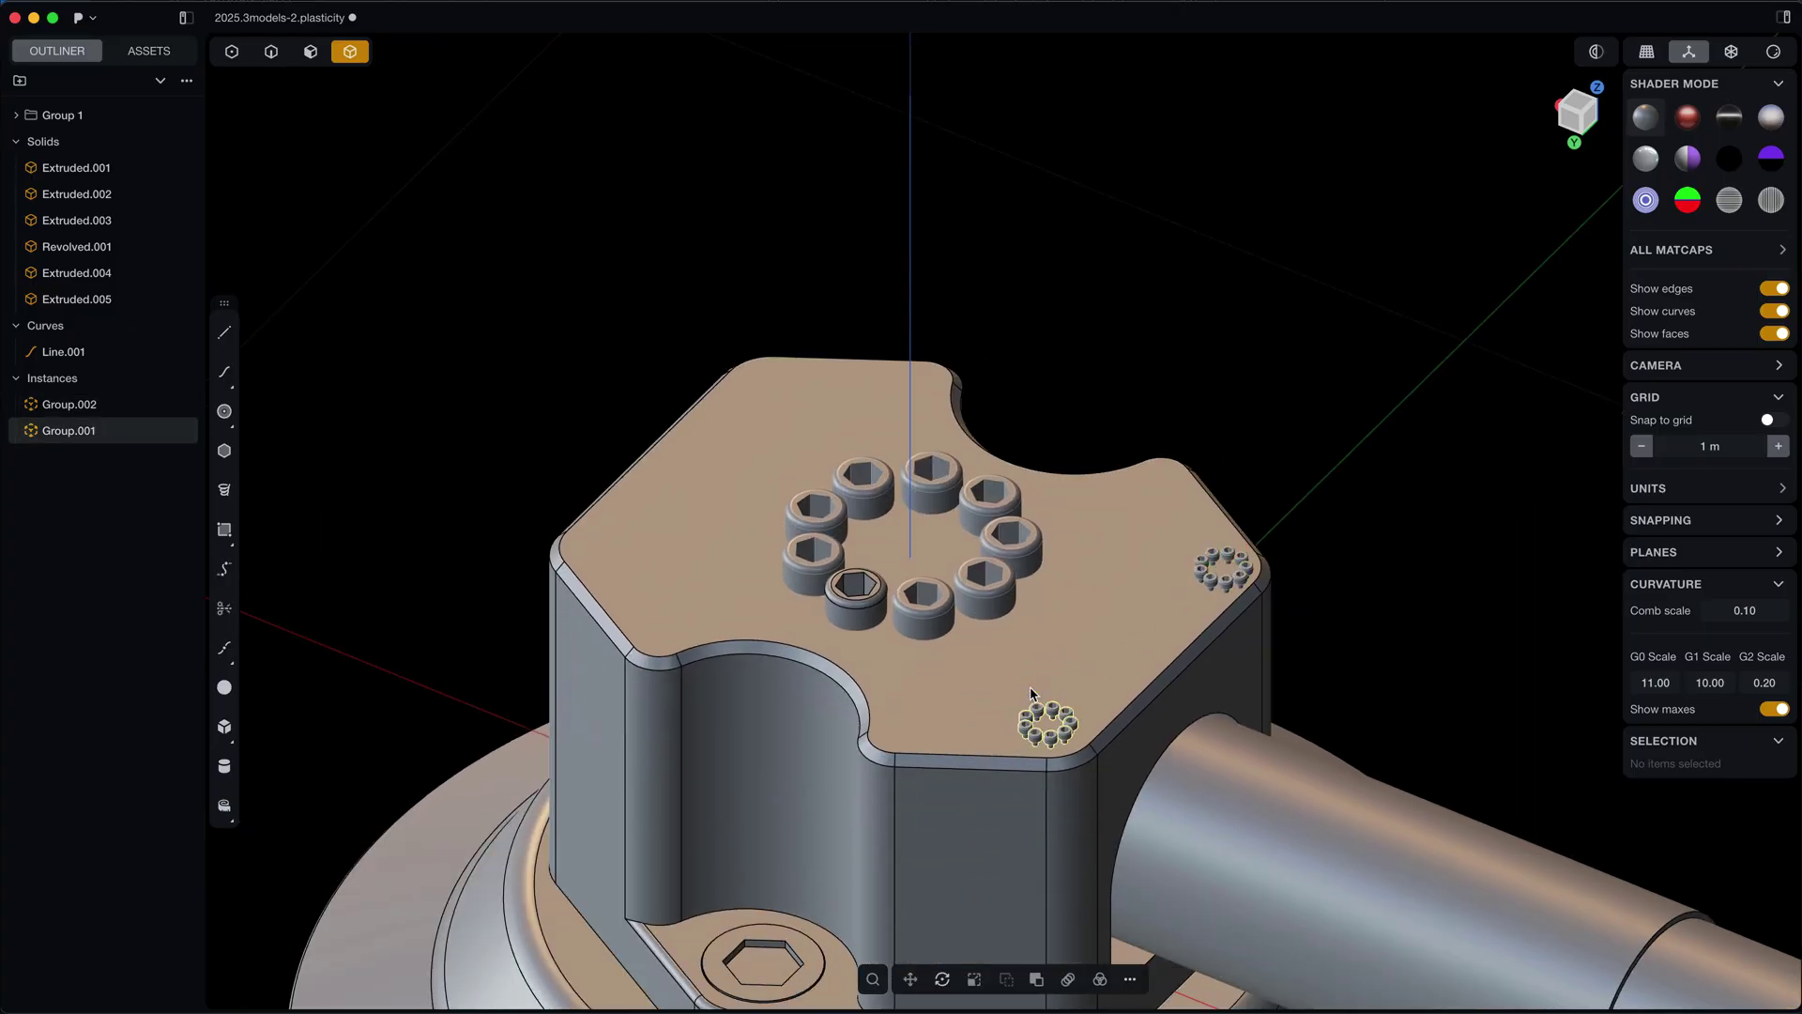
Duplicate the small instance onto the two remaining corners, about 0.50 m along Y and about 0.32 m along X.
key("super+d")
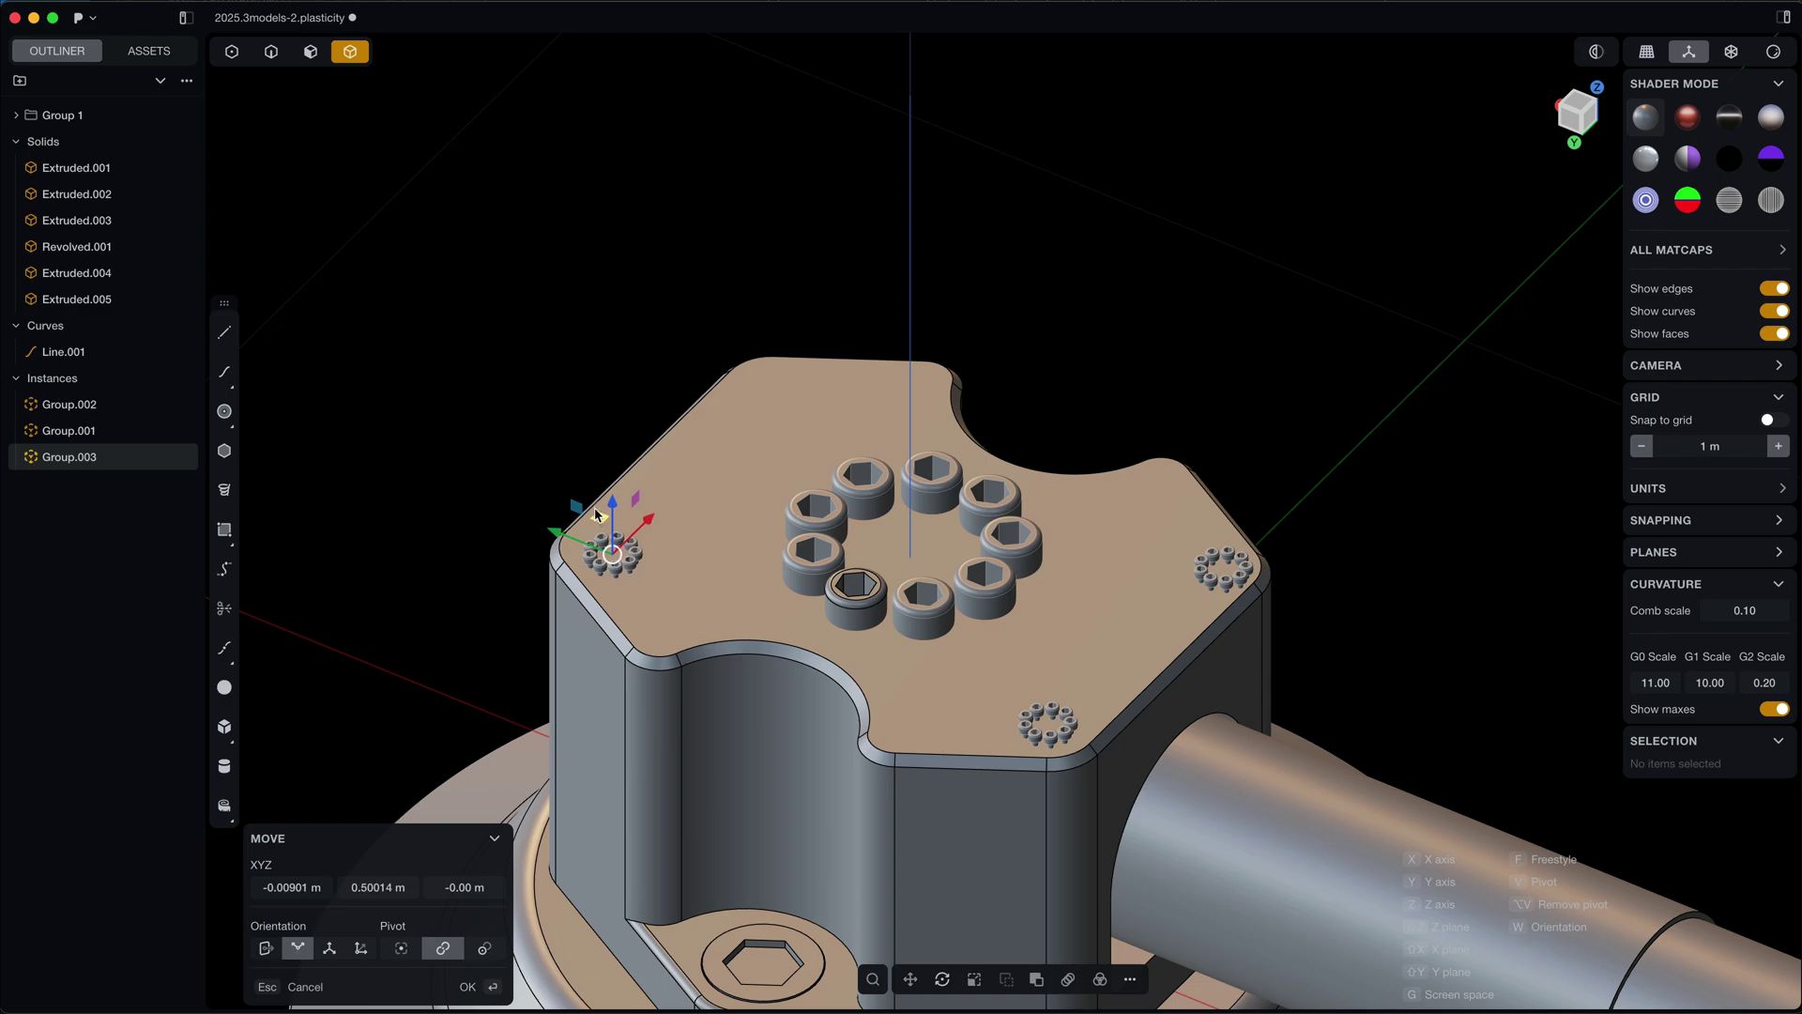
left_click(594, 507)
key("super+d")
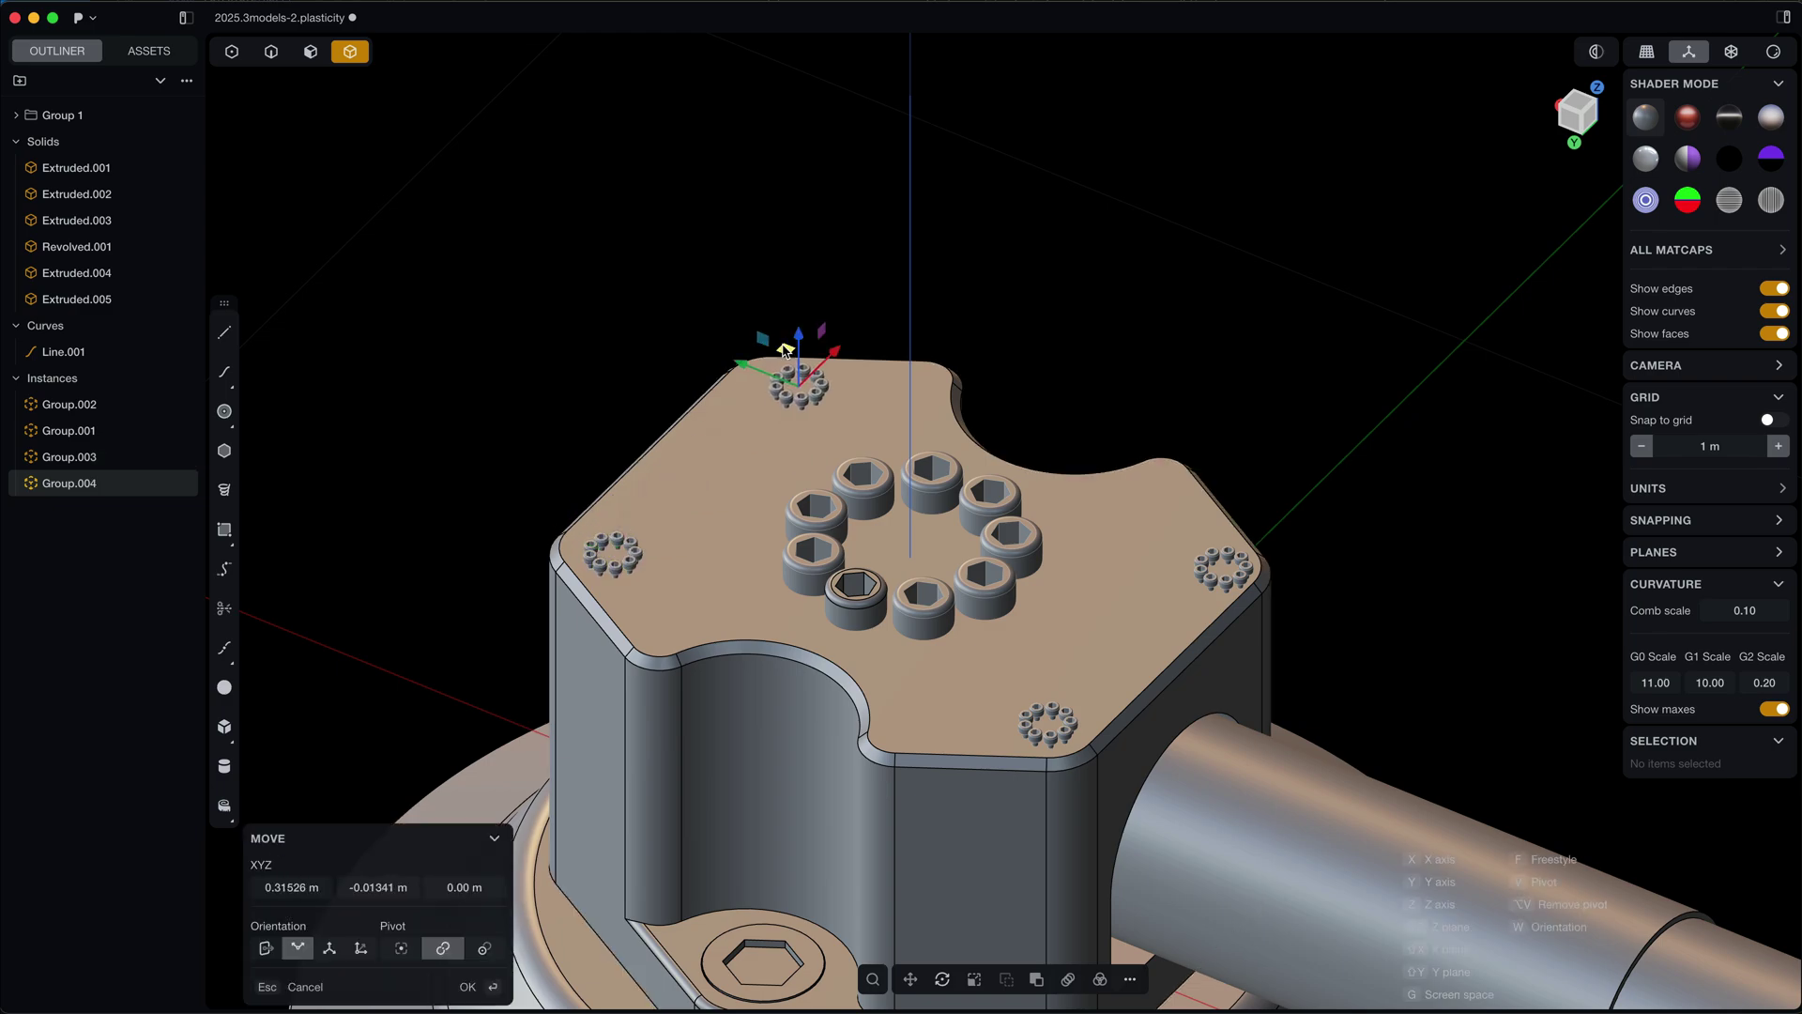
left_click(746, 352)
Select the side face of the original screw's head using face selection.
scroll(857, 690, "up", 5)
key("3")
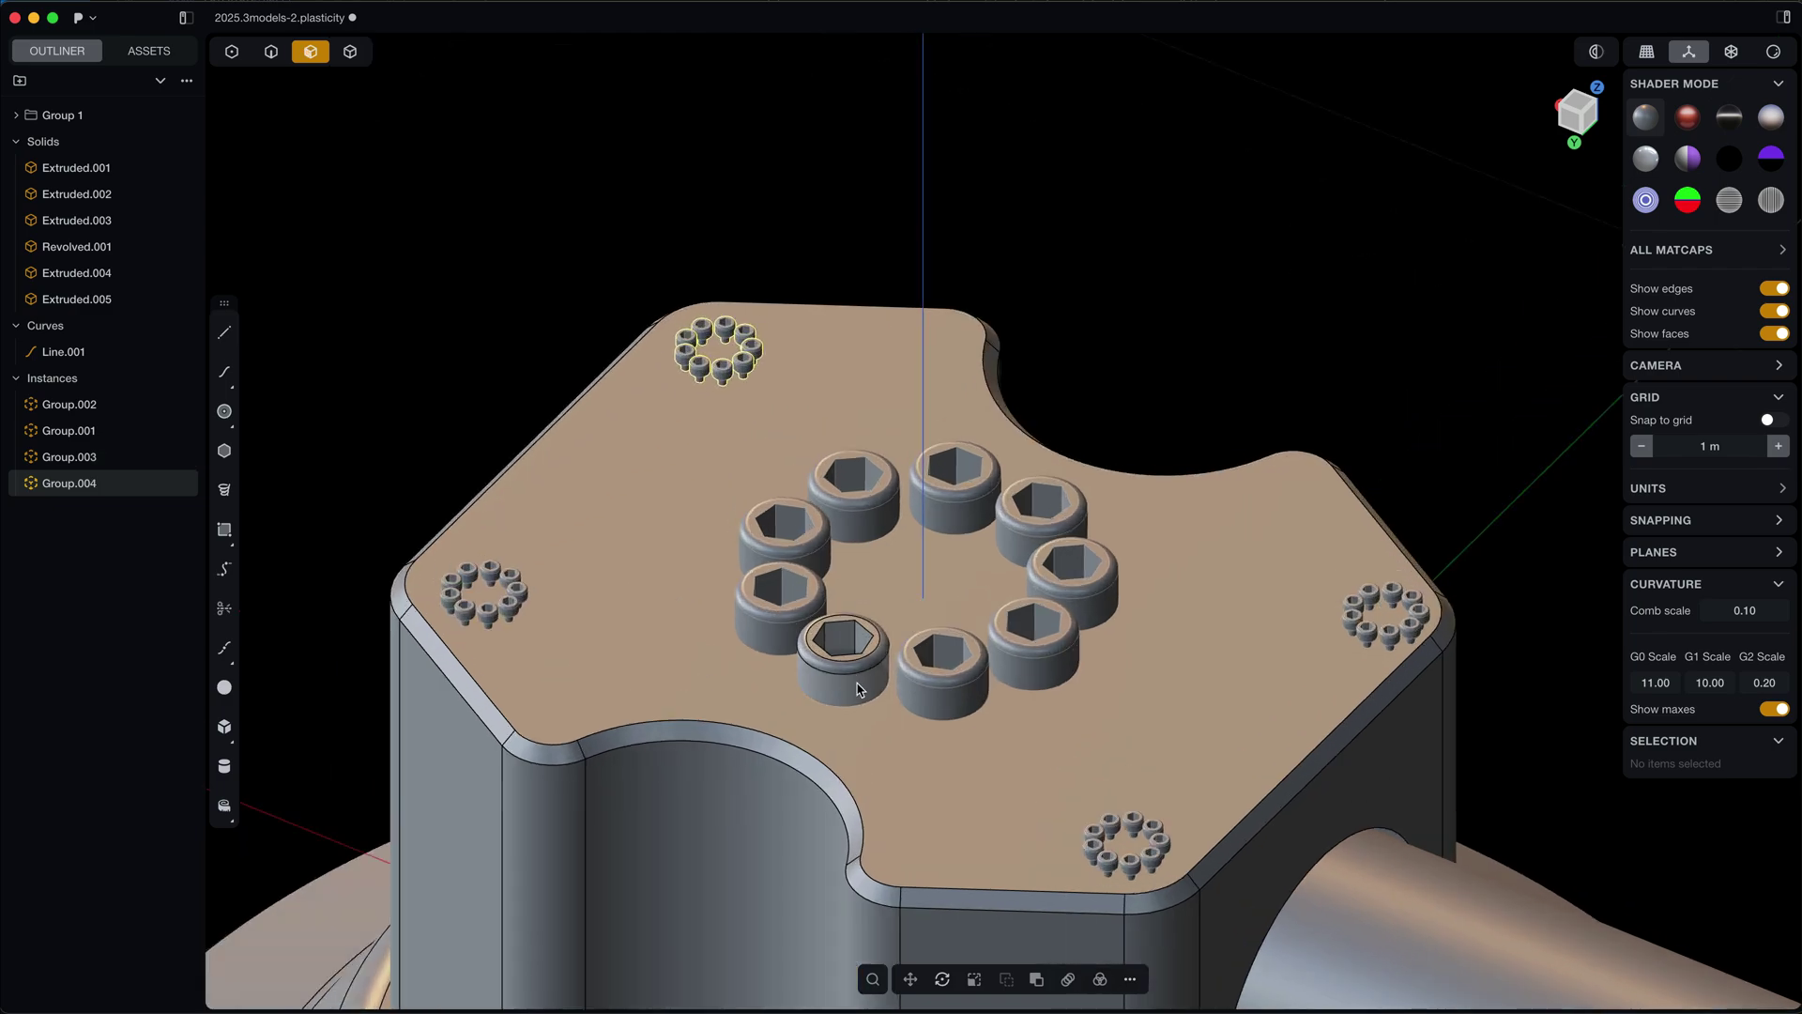
left_click(861, 669)
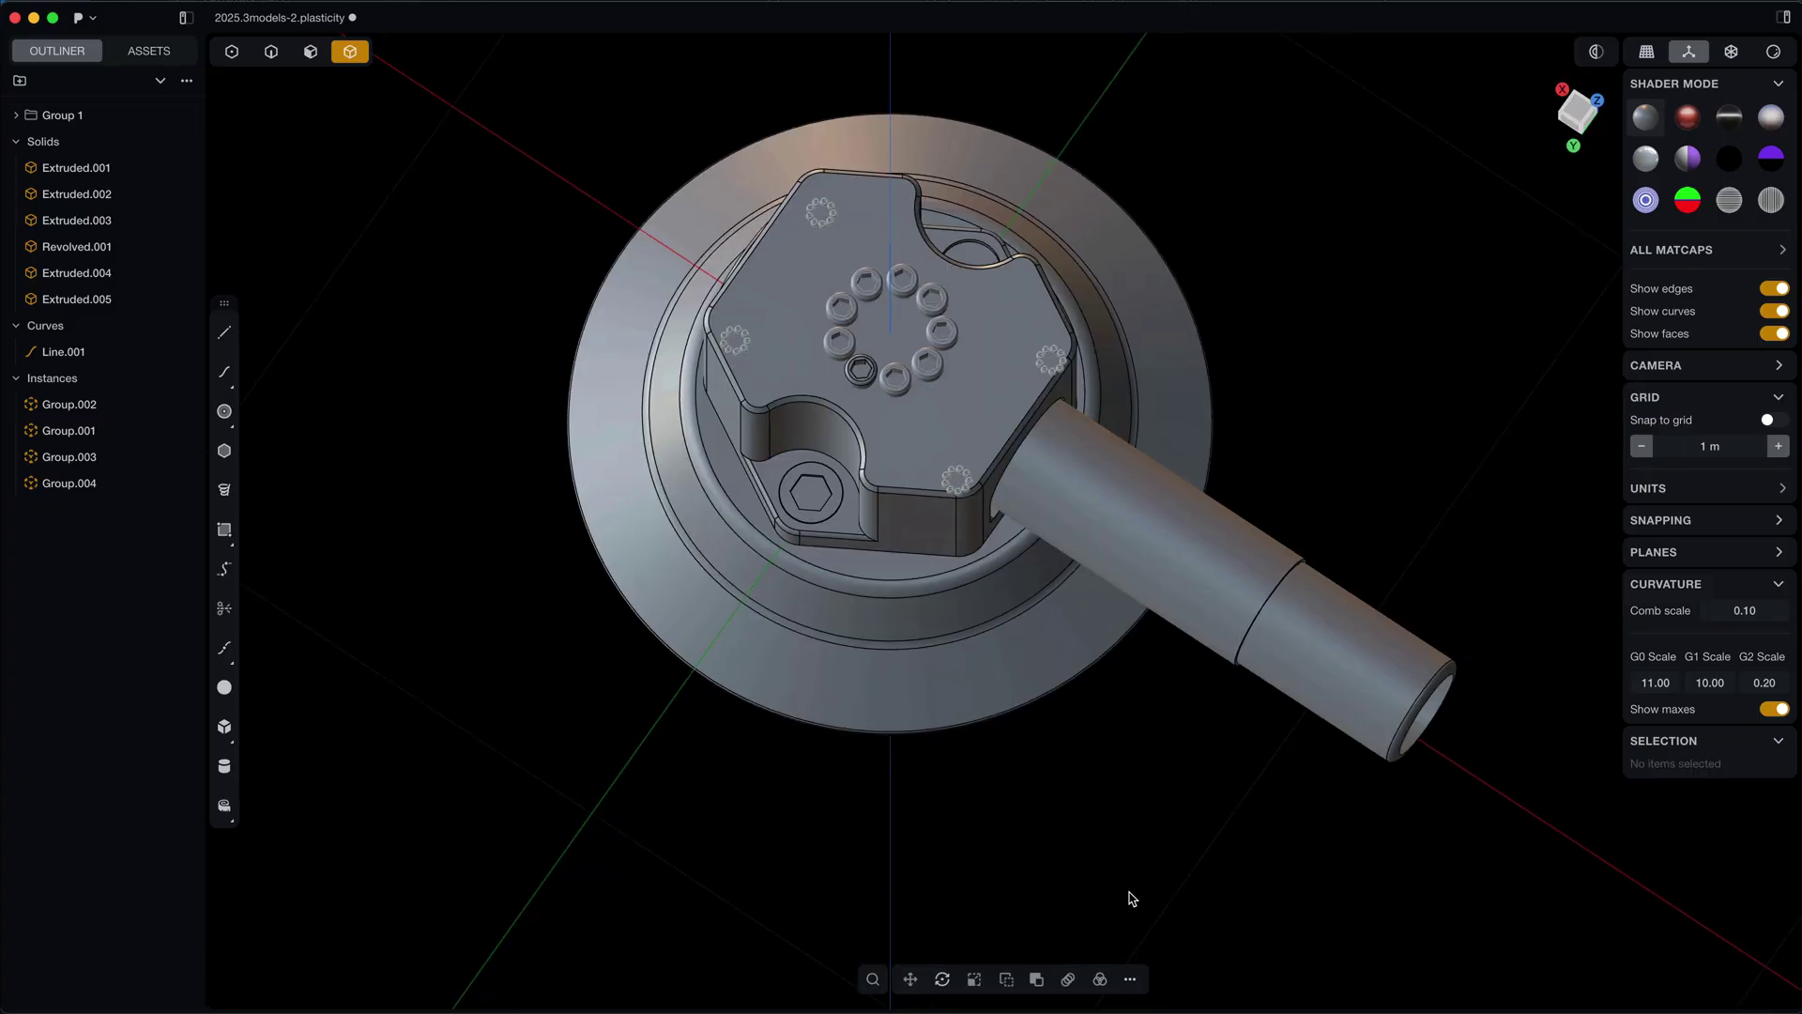
Delete the two small group instances on the rear half of the block and hide Group 1.
scroll(1129, 891, "down", 2)
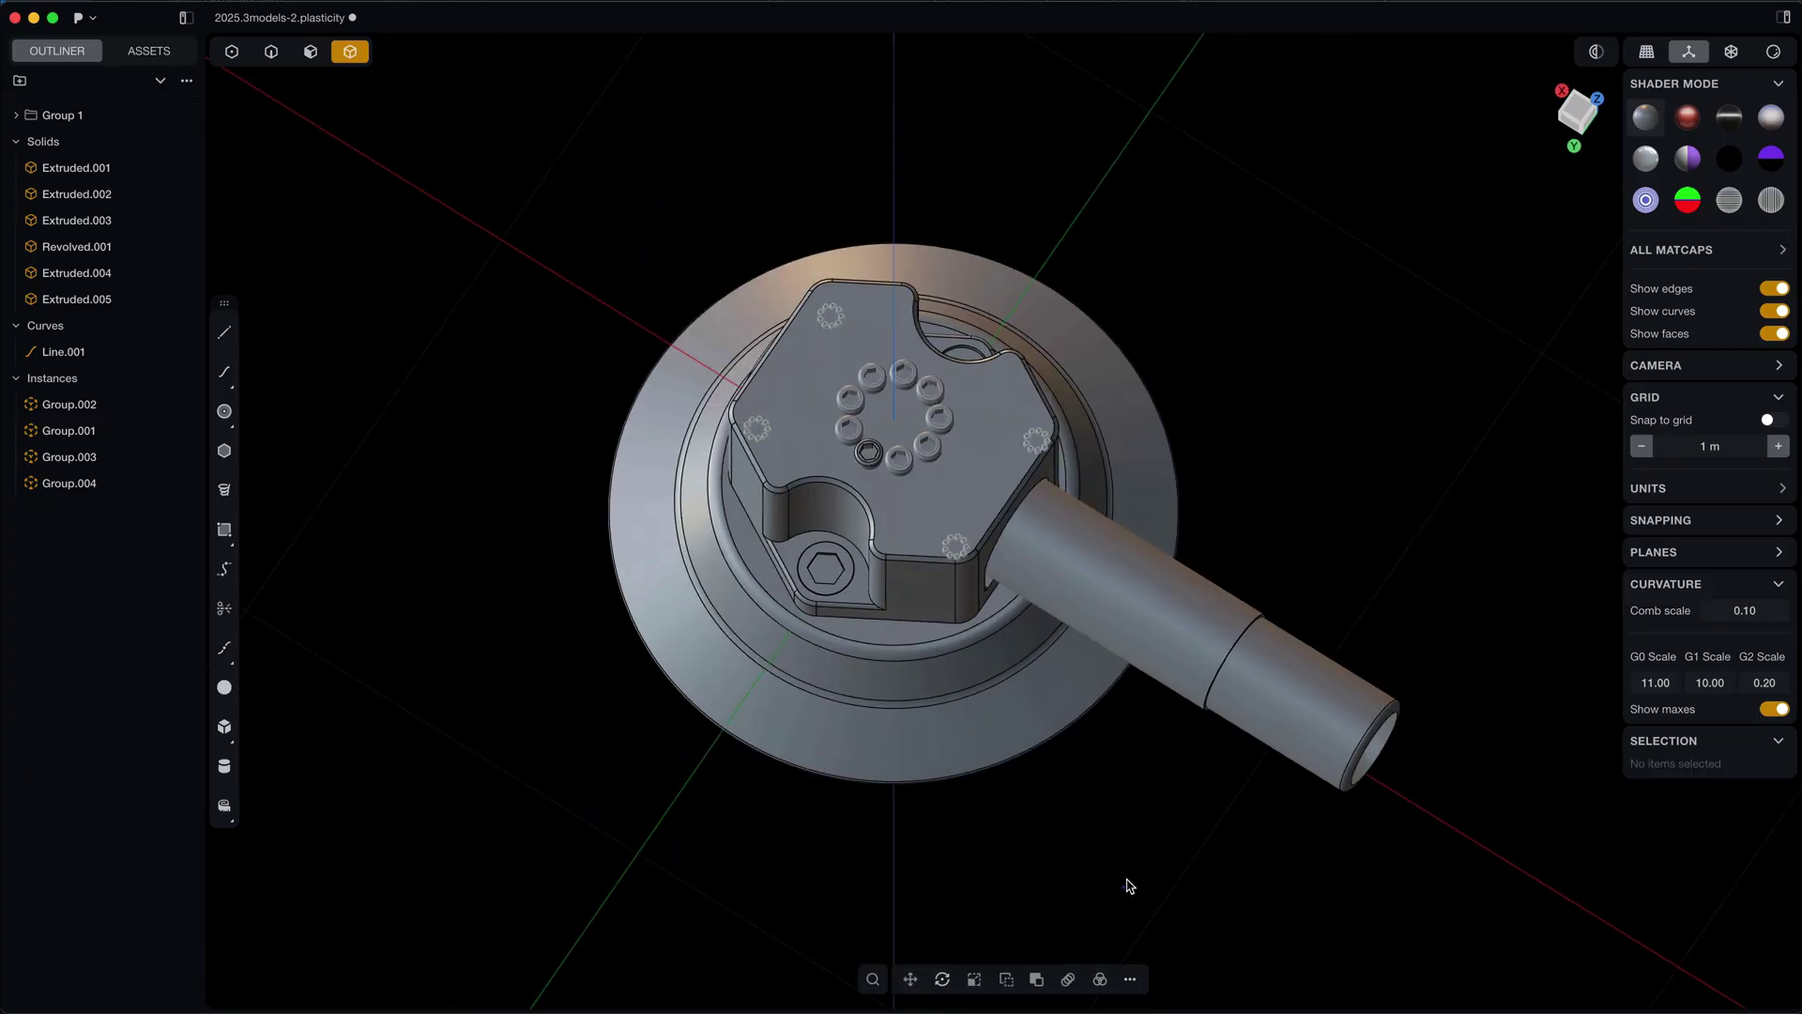
scroll(1126, 886, "up", 2)
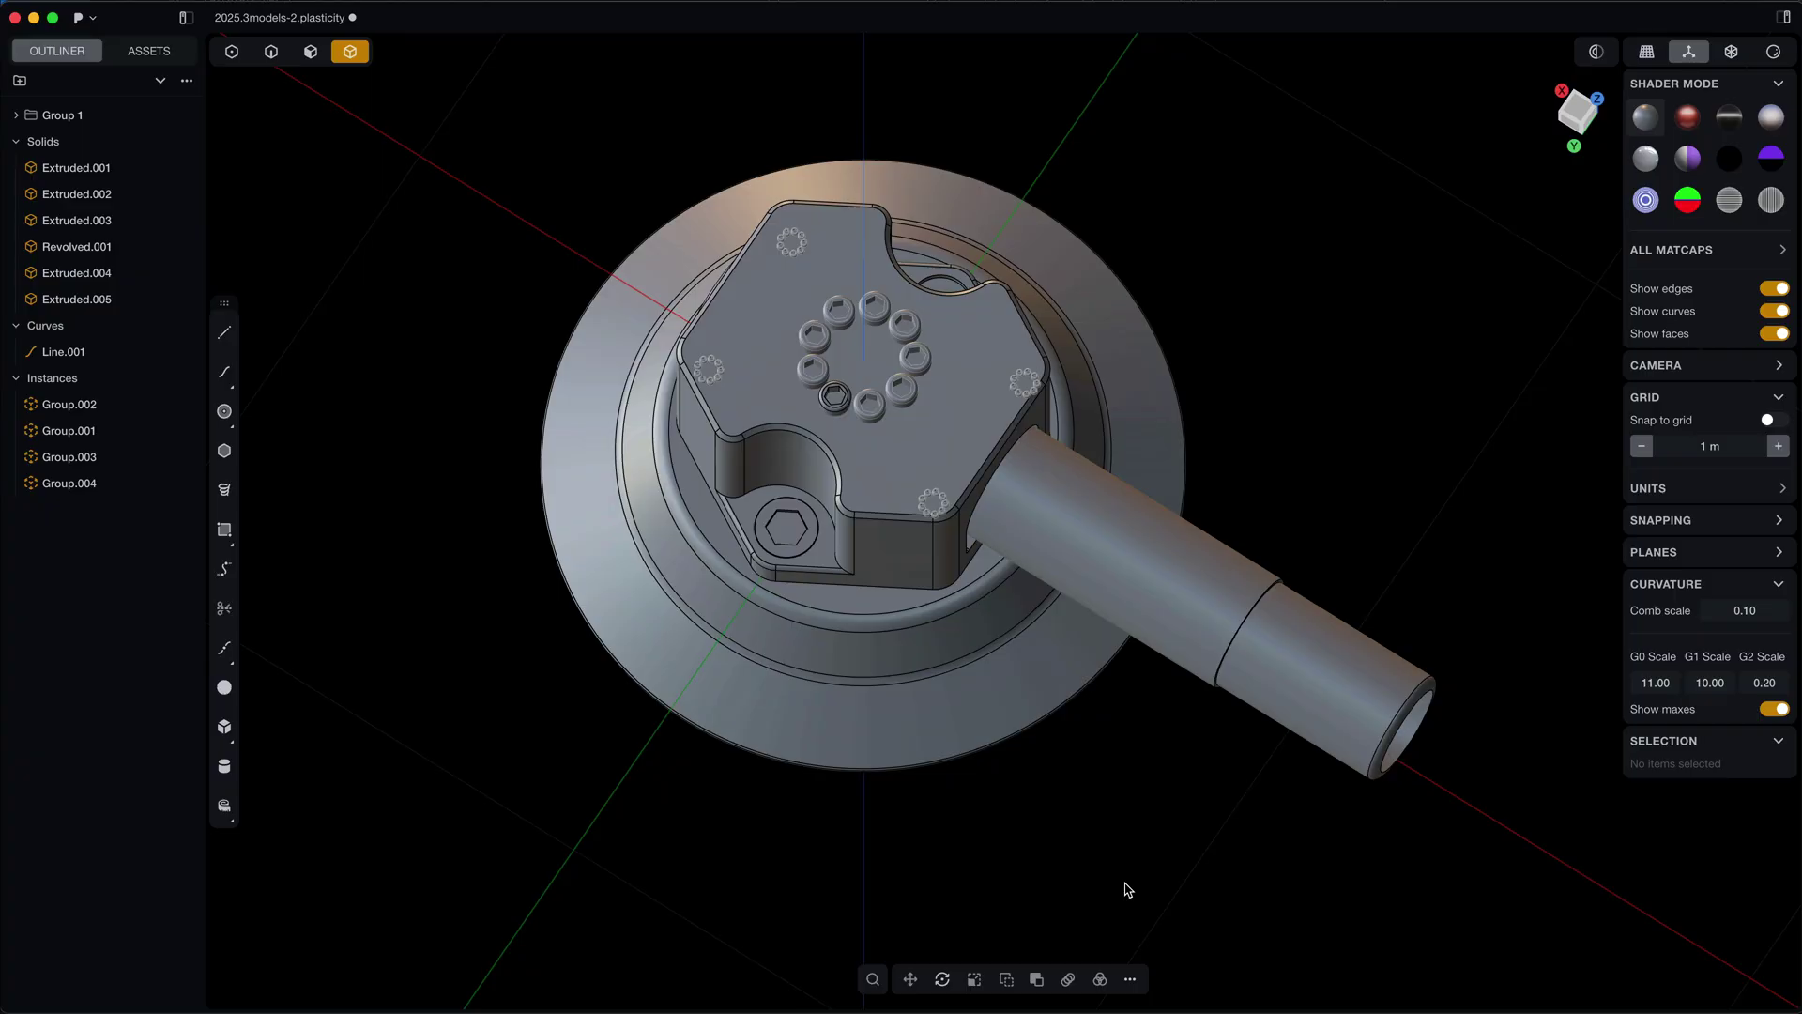
middle_click_drag(1125, 837, 1122, 780)
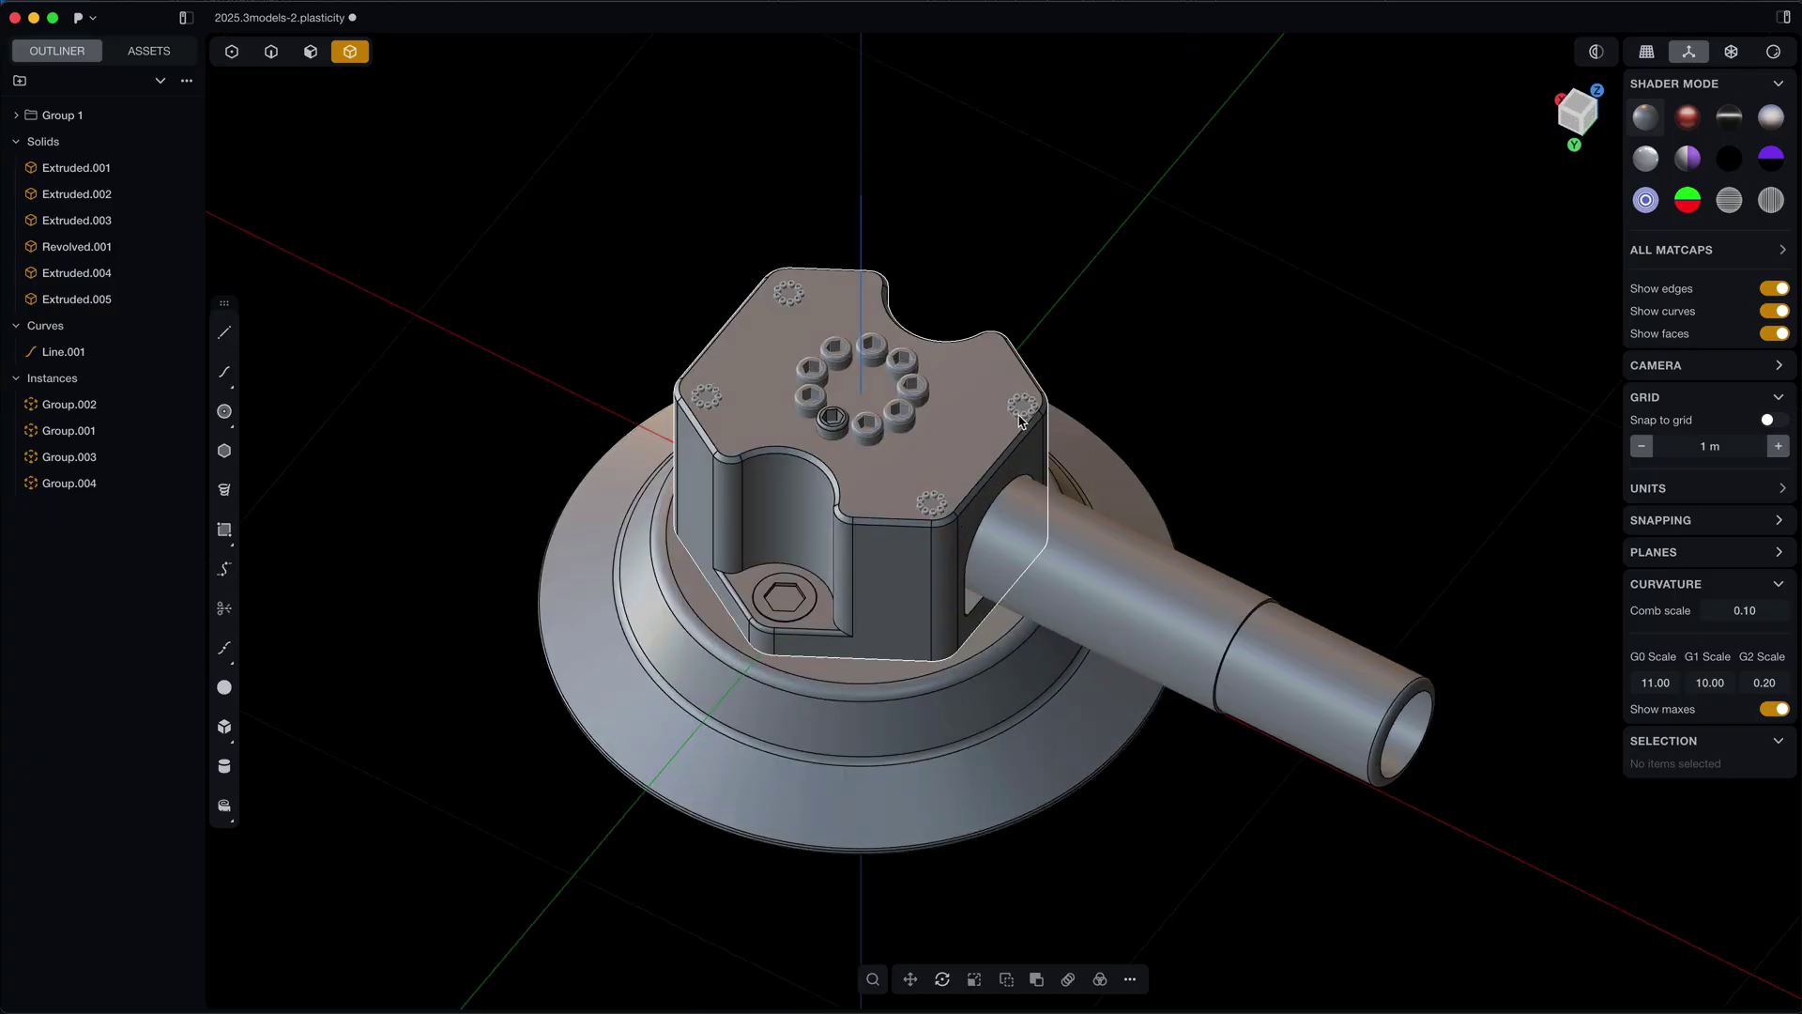
left_click(1020, 421)
left_click(1022, 407)
key("Delete")
left_click(790, 299)
key("Delete")
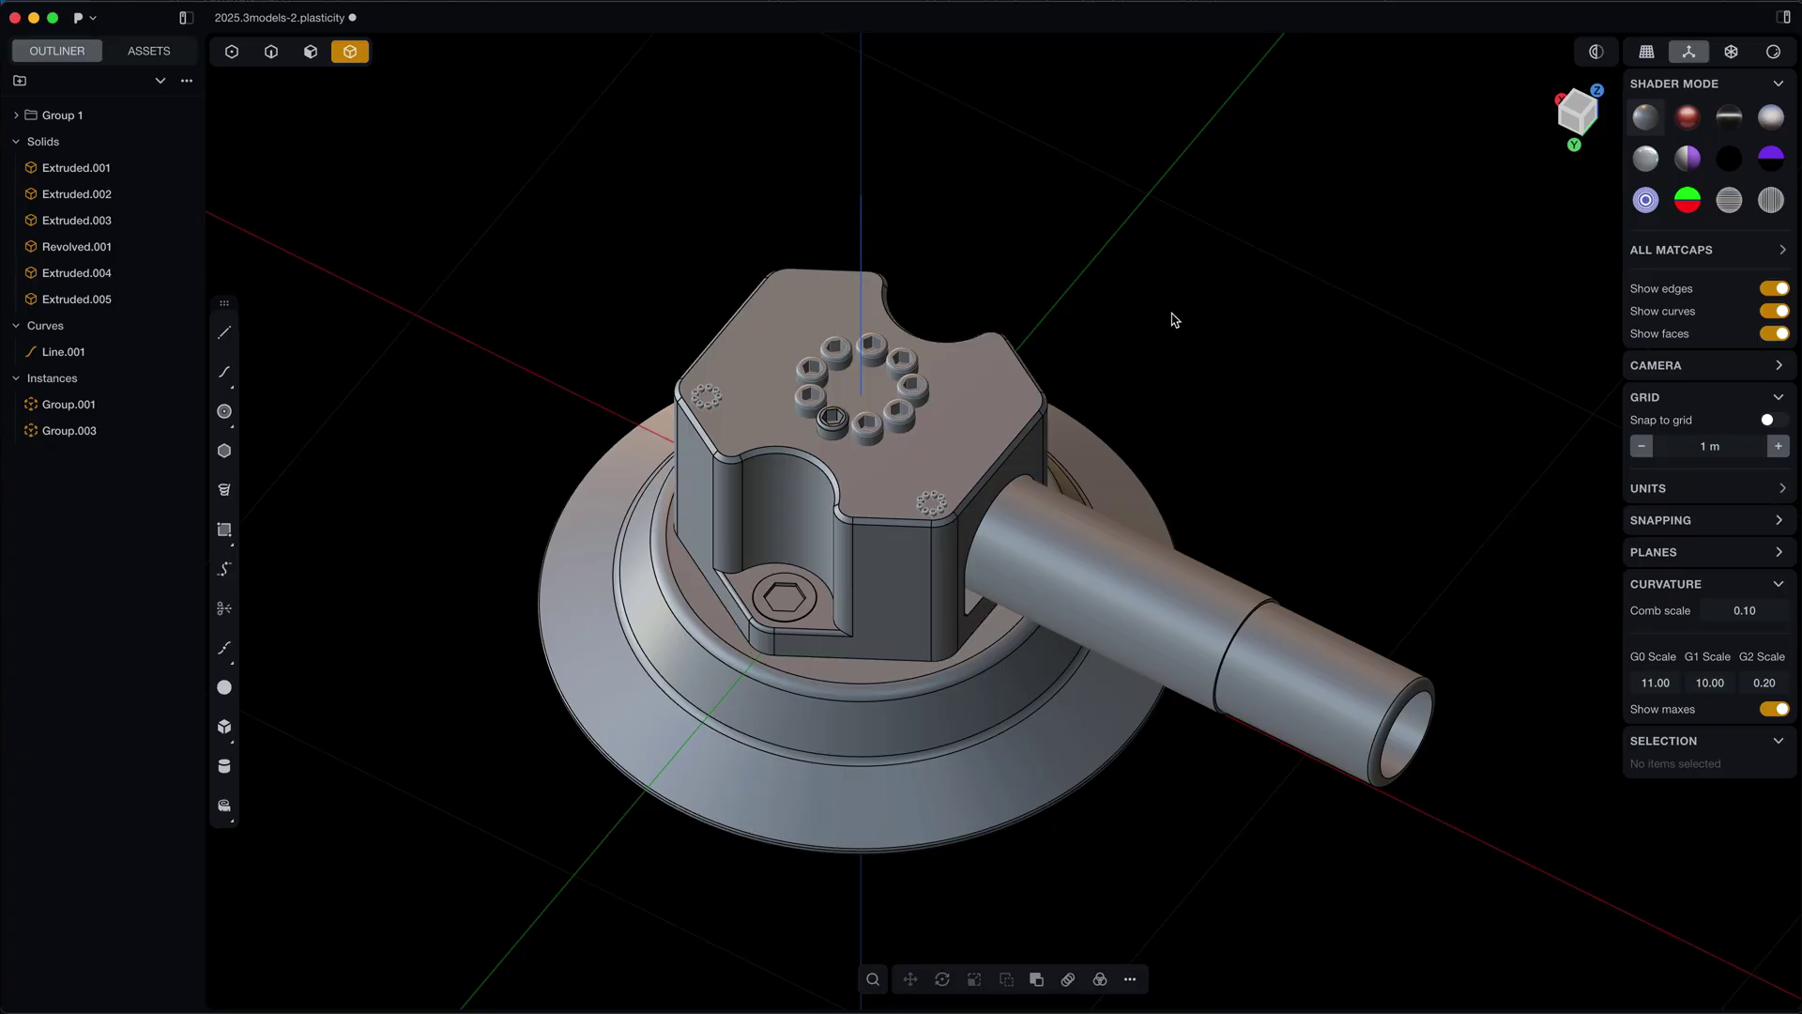
left_click(136, 116)
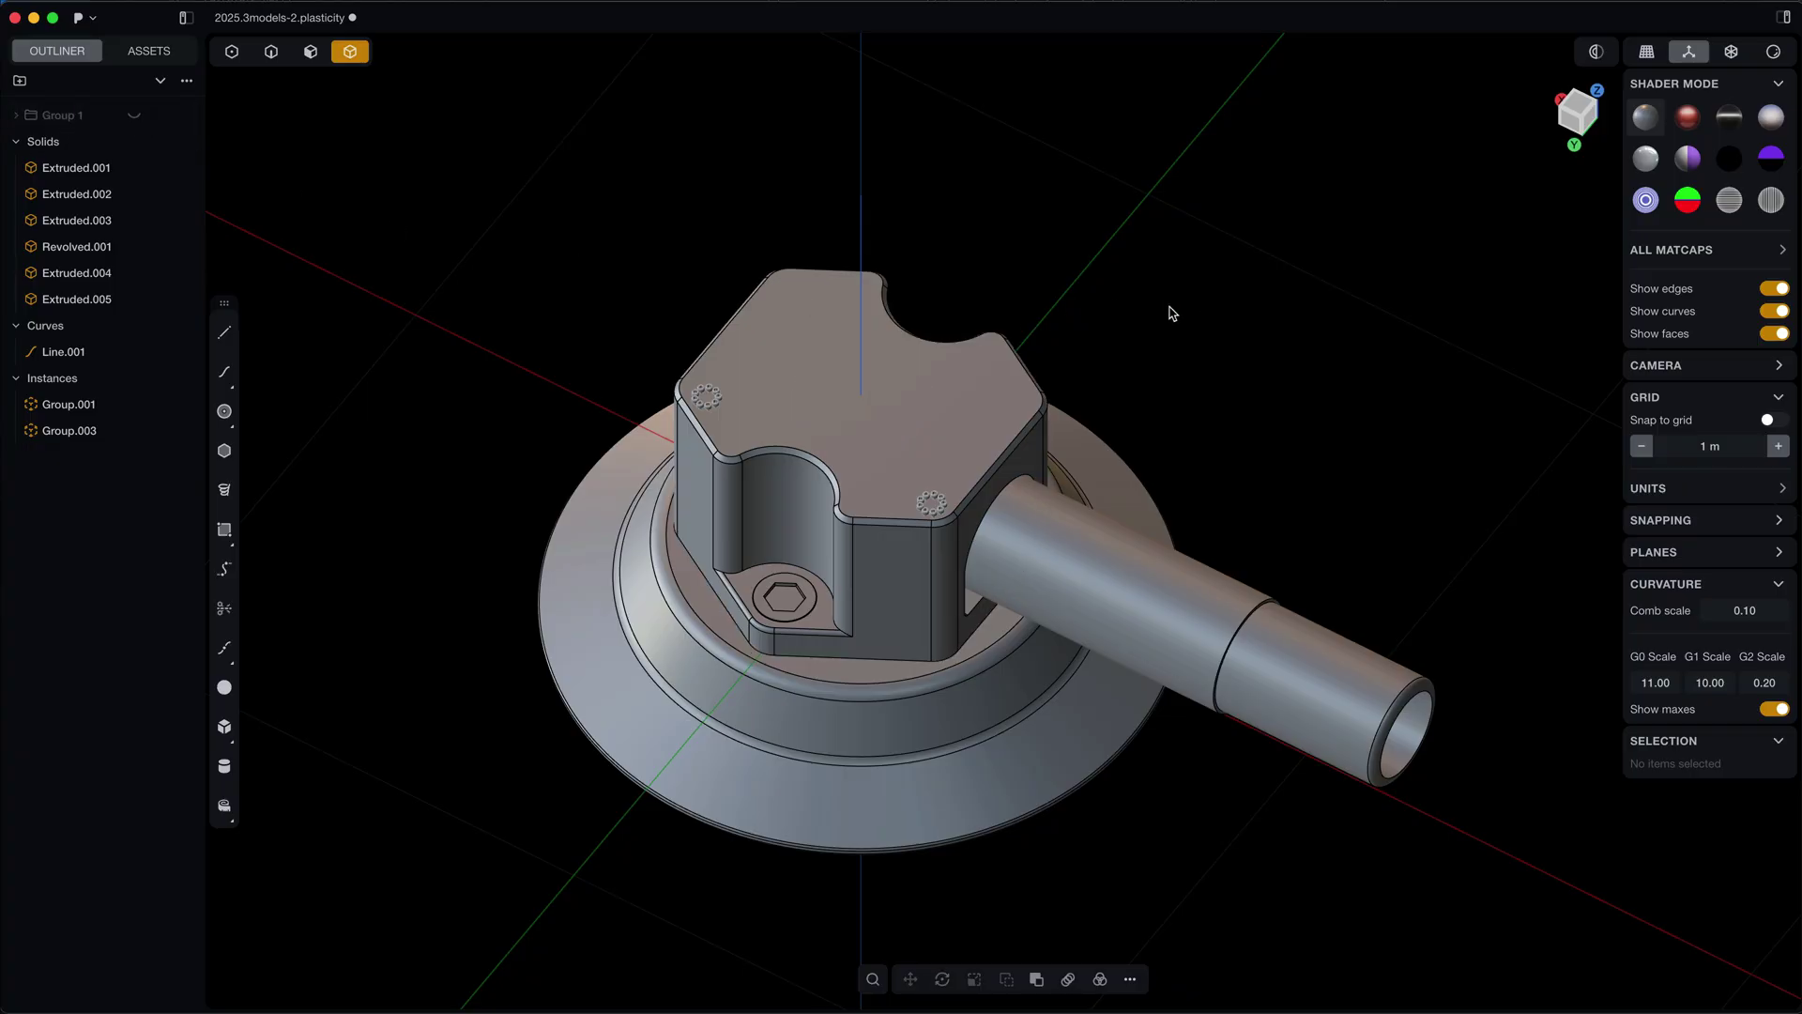
Cut all visible solids in half with the vertical line and delete the rear halves together with the line.
key("ctrl+a")
key("c")
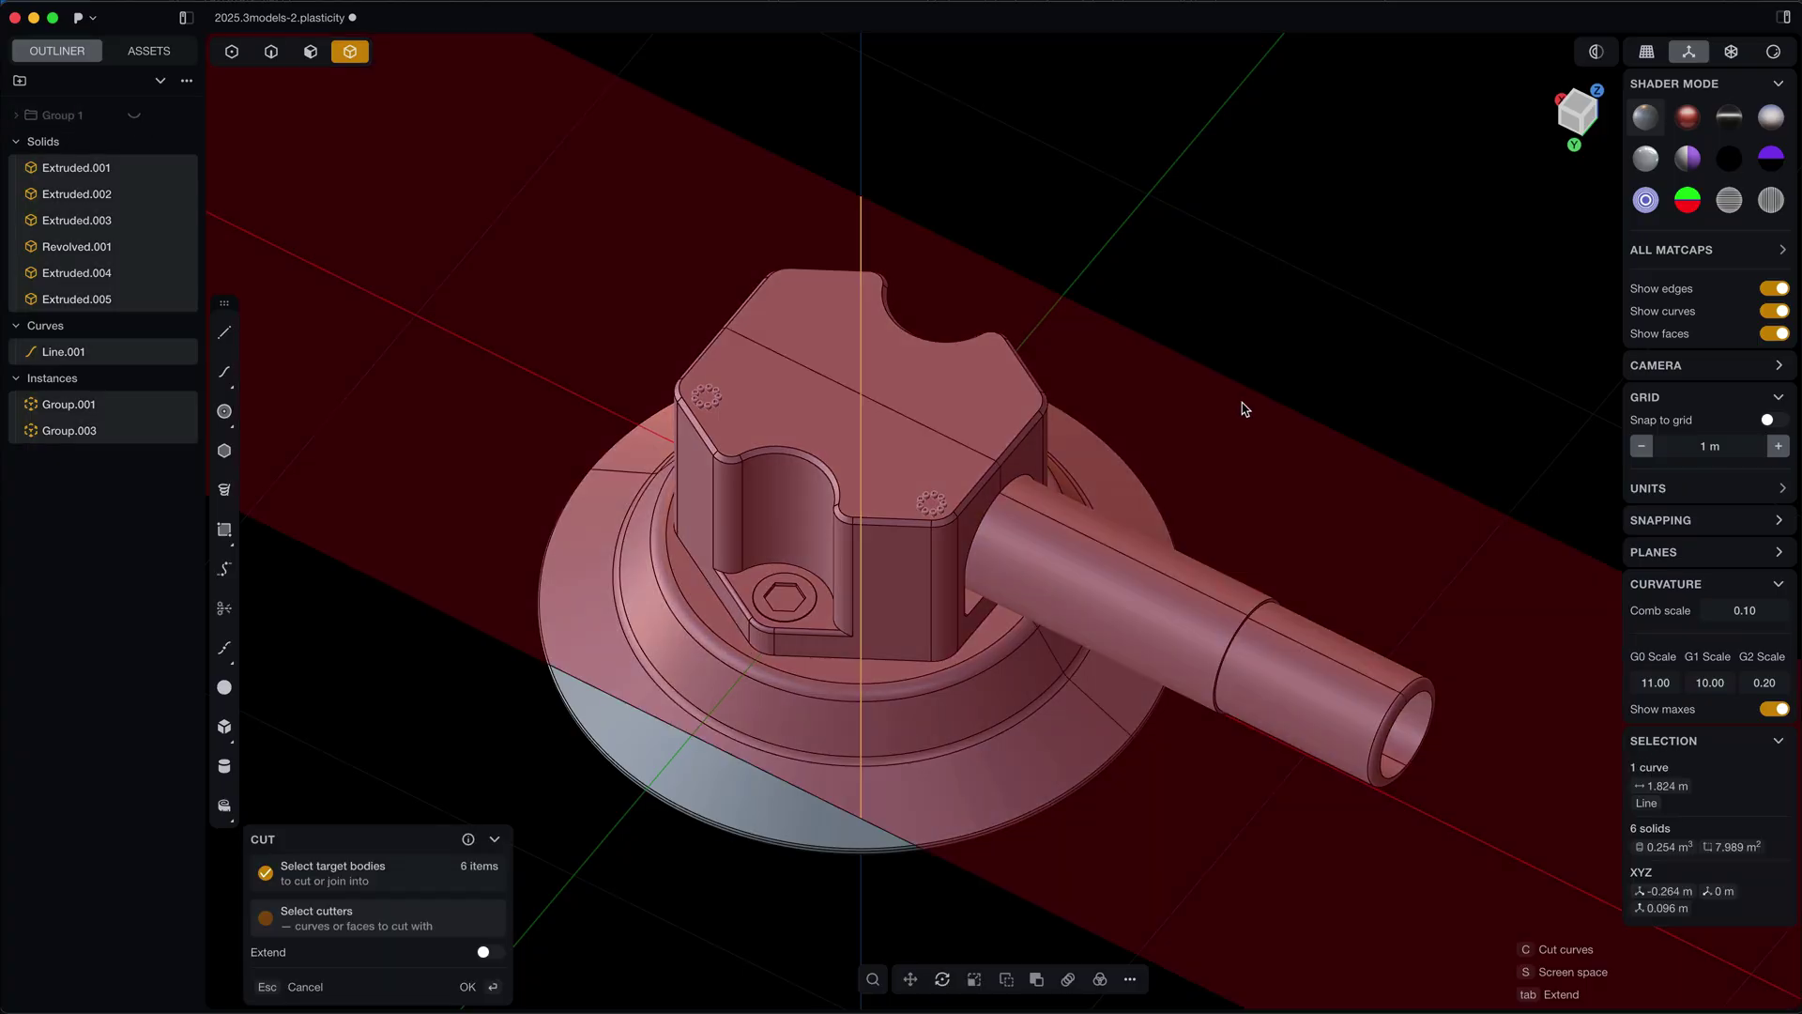
key("Return")
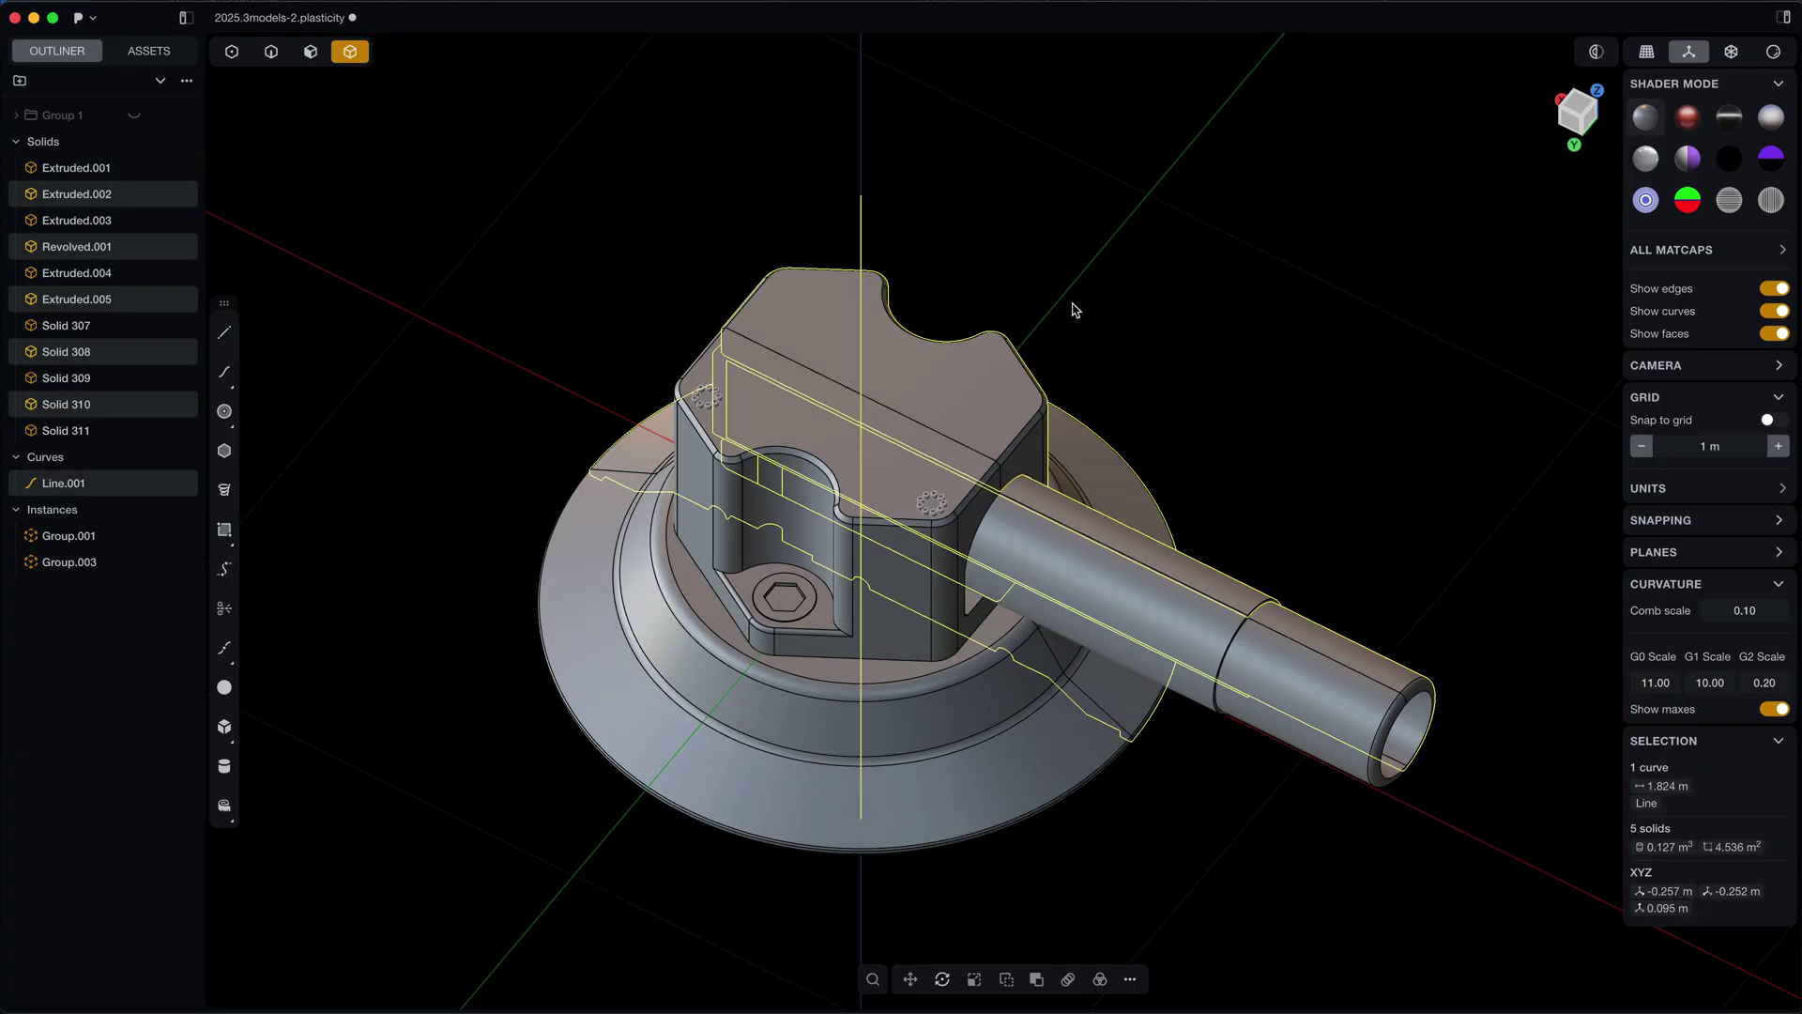
key("Delete")
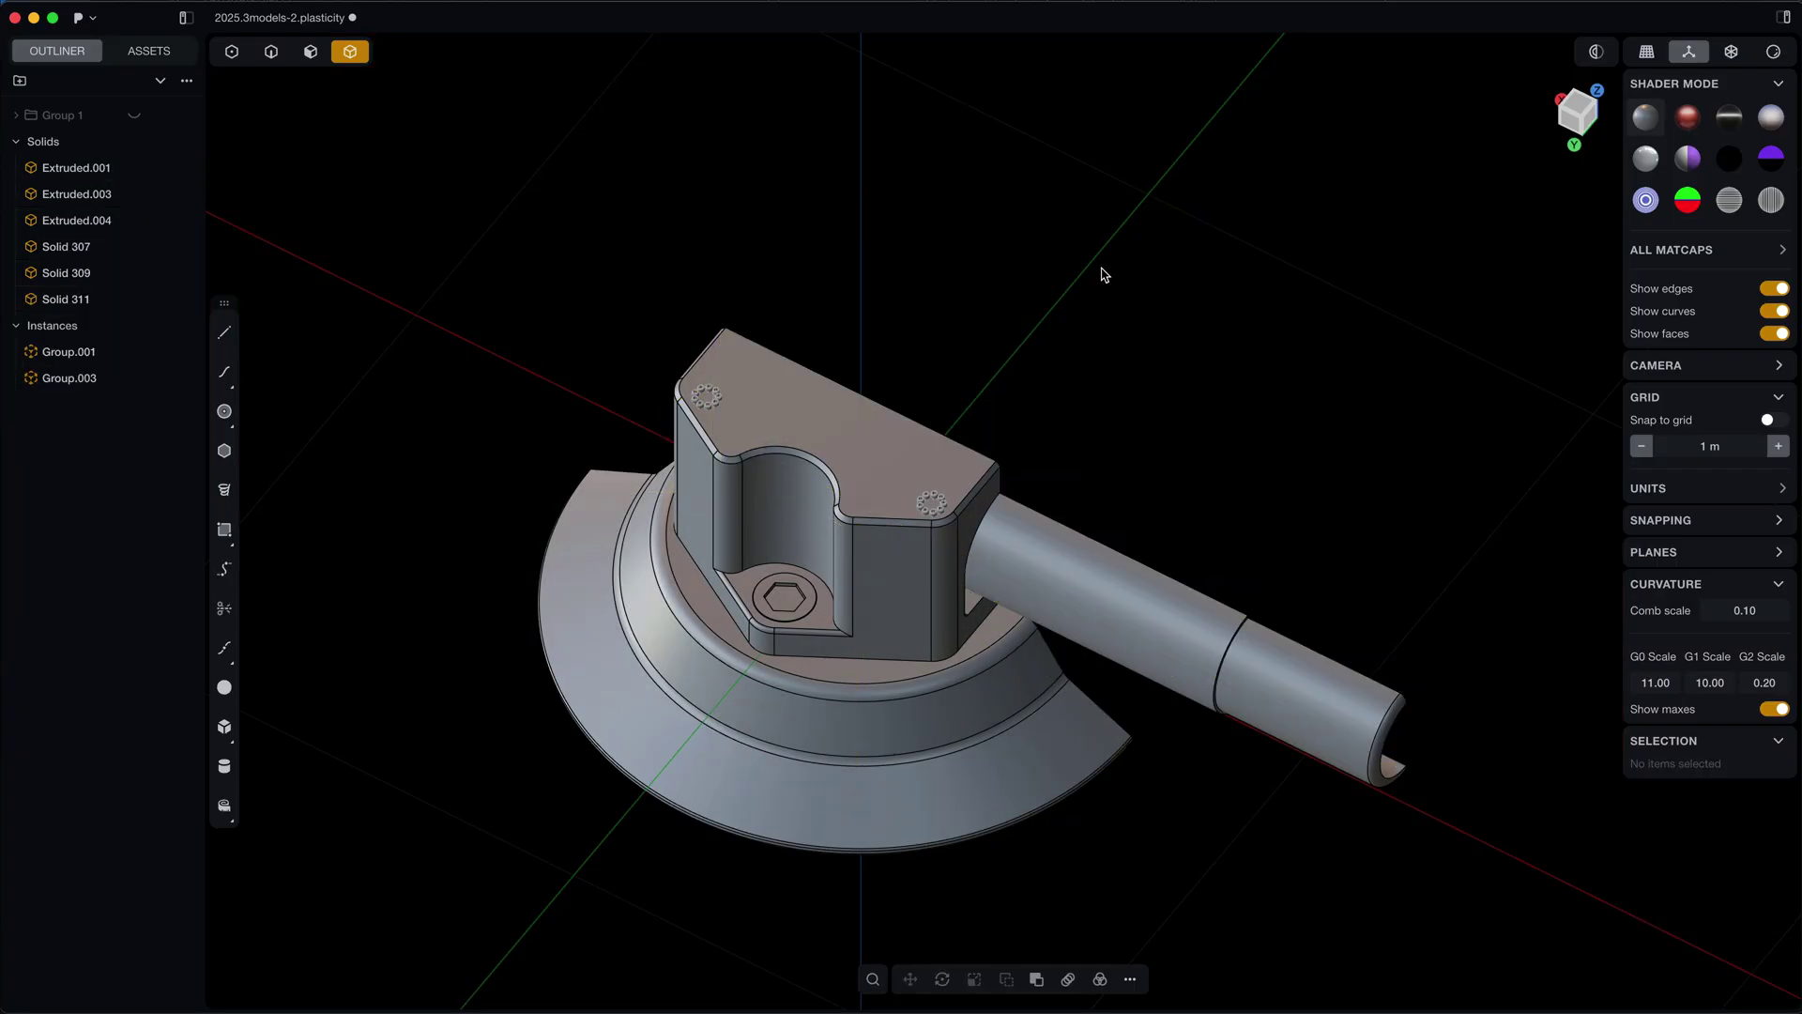
Group all the remaining half solids and the two small instances.
middle_click_drag(948, 474, 1140, 606)
scroll(824, 644, "up", 1)
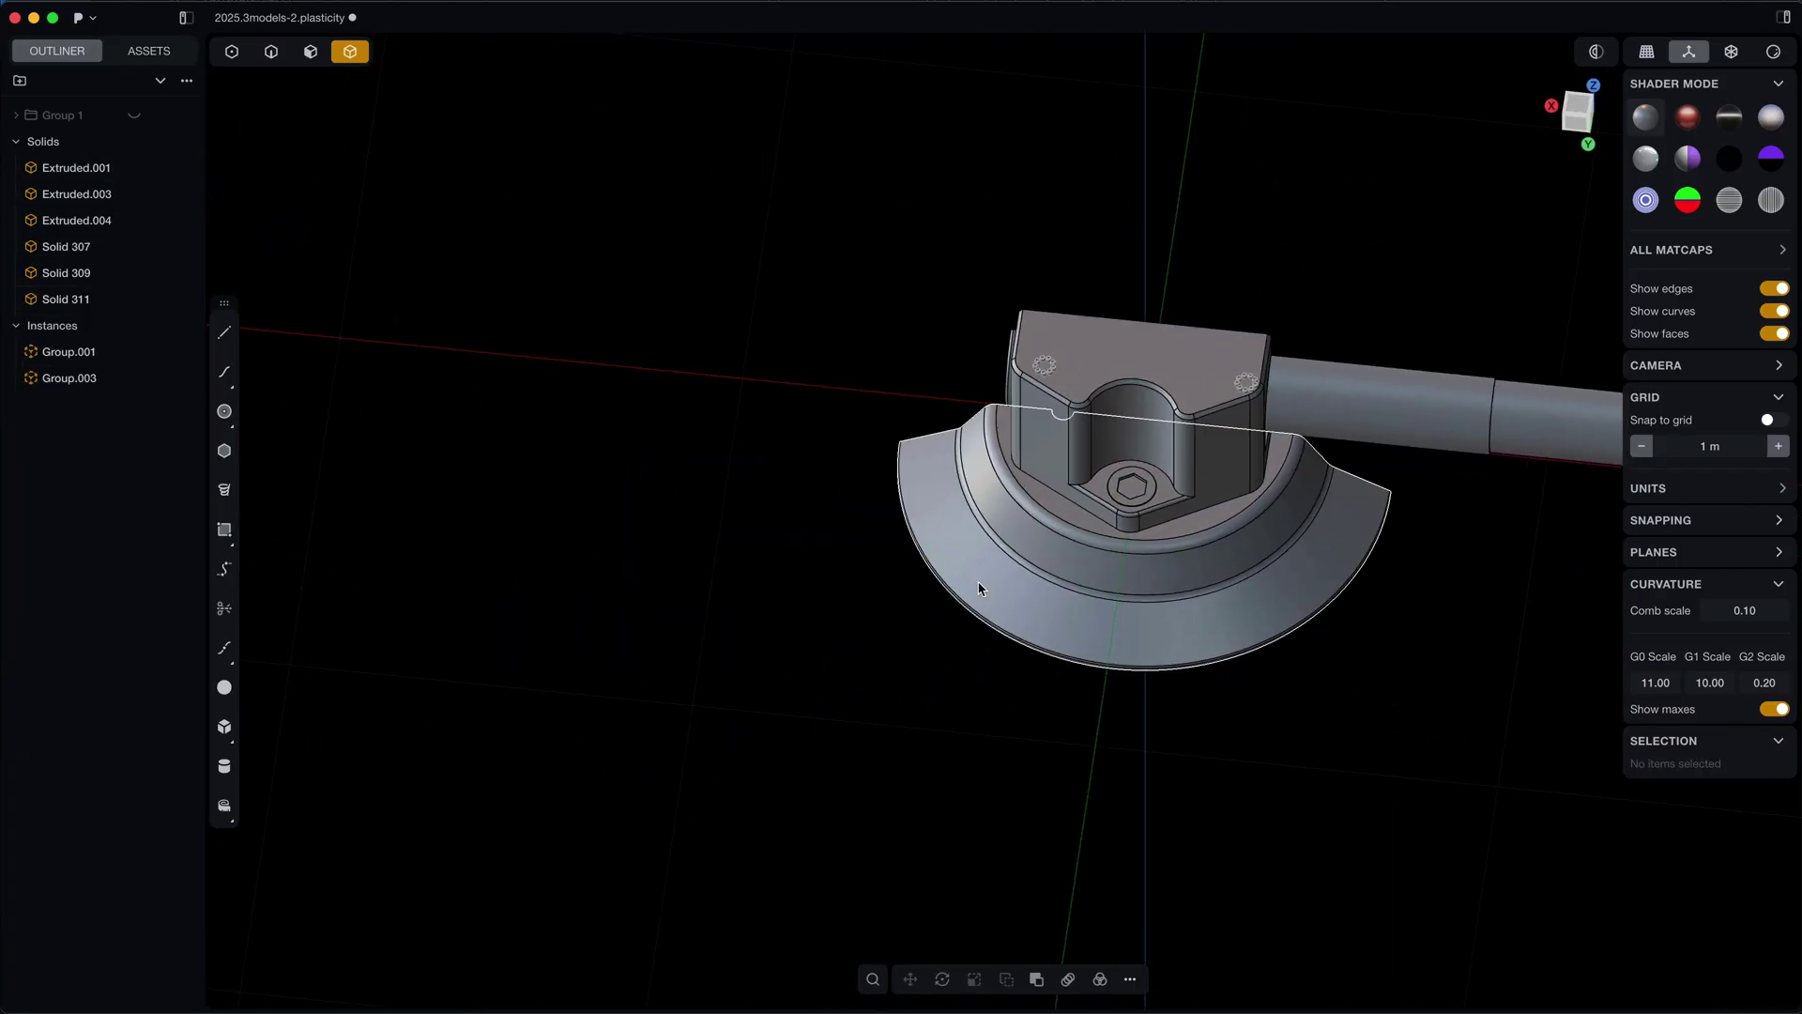
key("super+a")
middle_click_drag(630, 613, 514, 788, "shift")
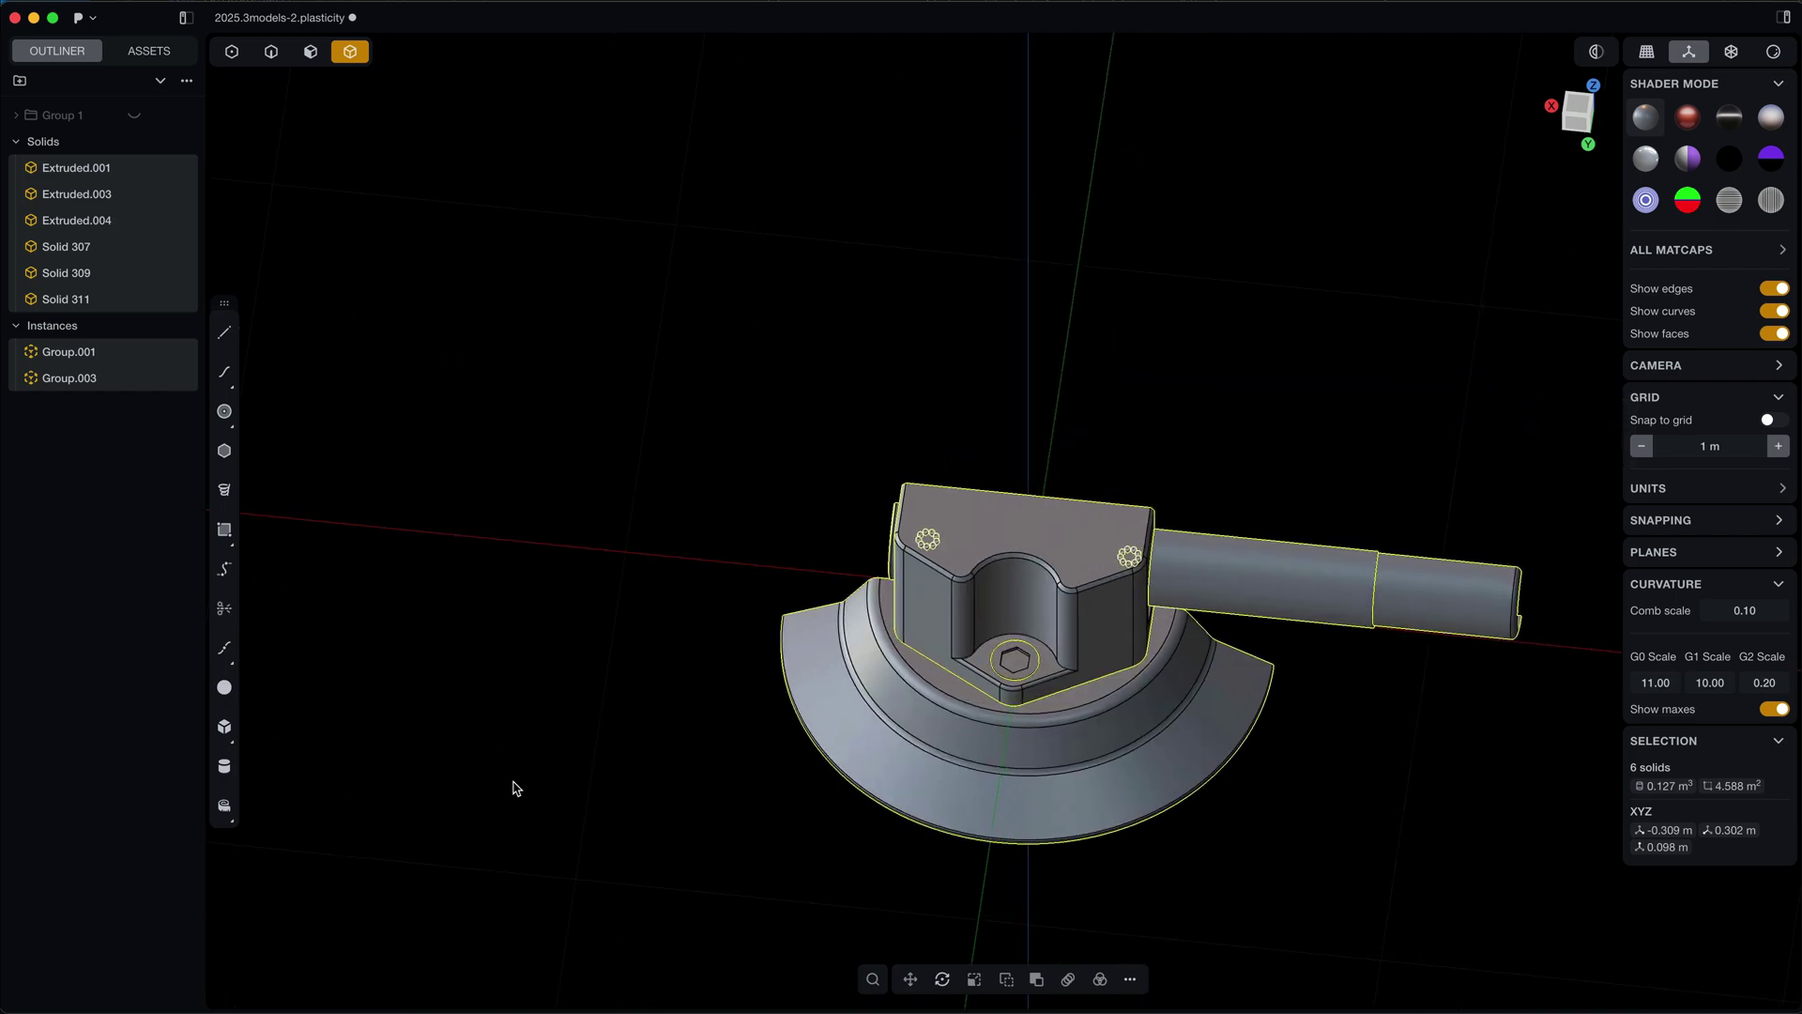
scroll(514, 788, "up", 2)
key("ctrl+g")
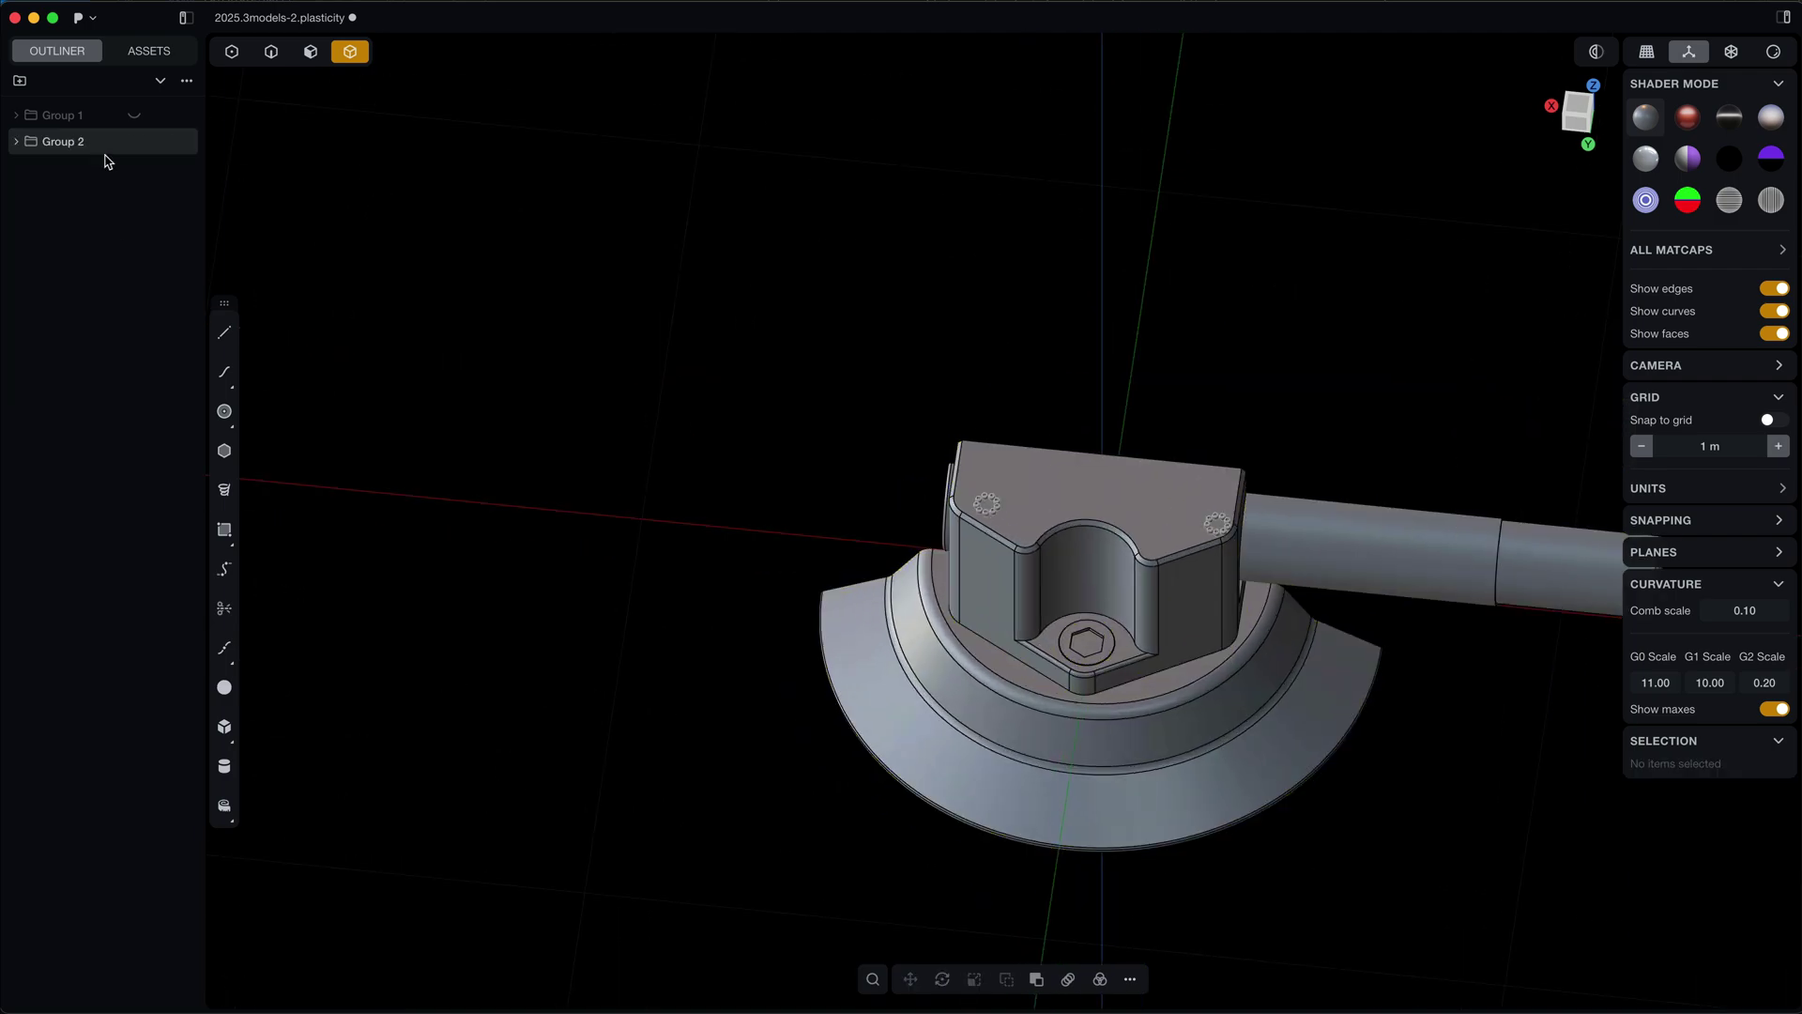
Create an instance of Group 2.
middle_click_drag(591, 390, 395, 413, "shift")
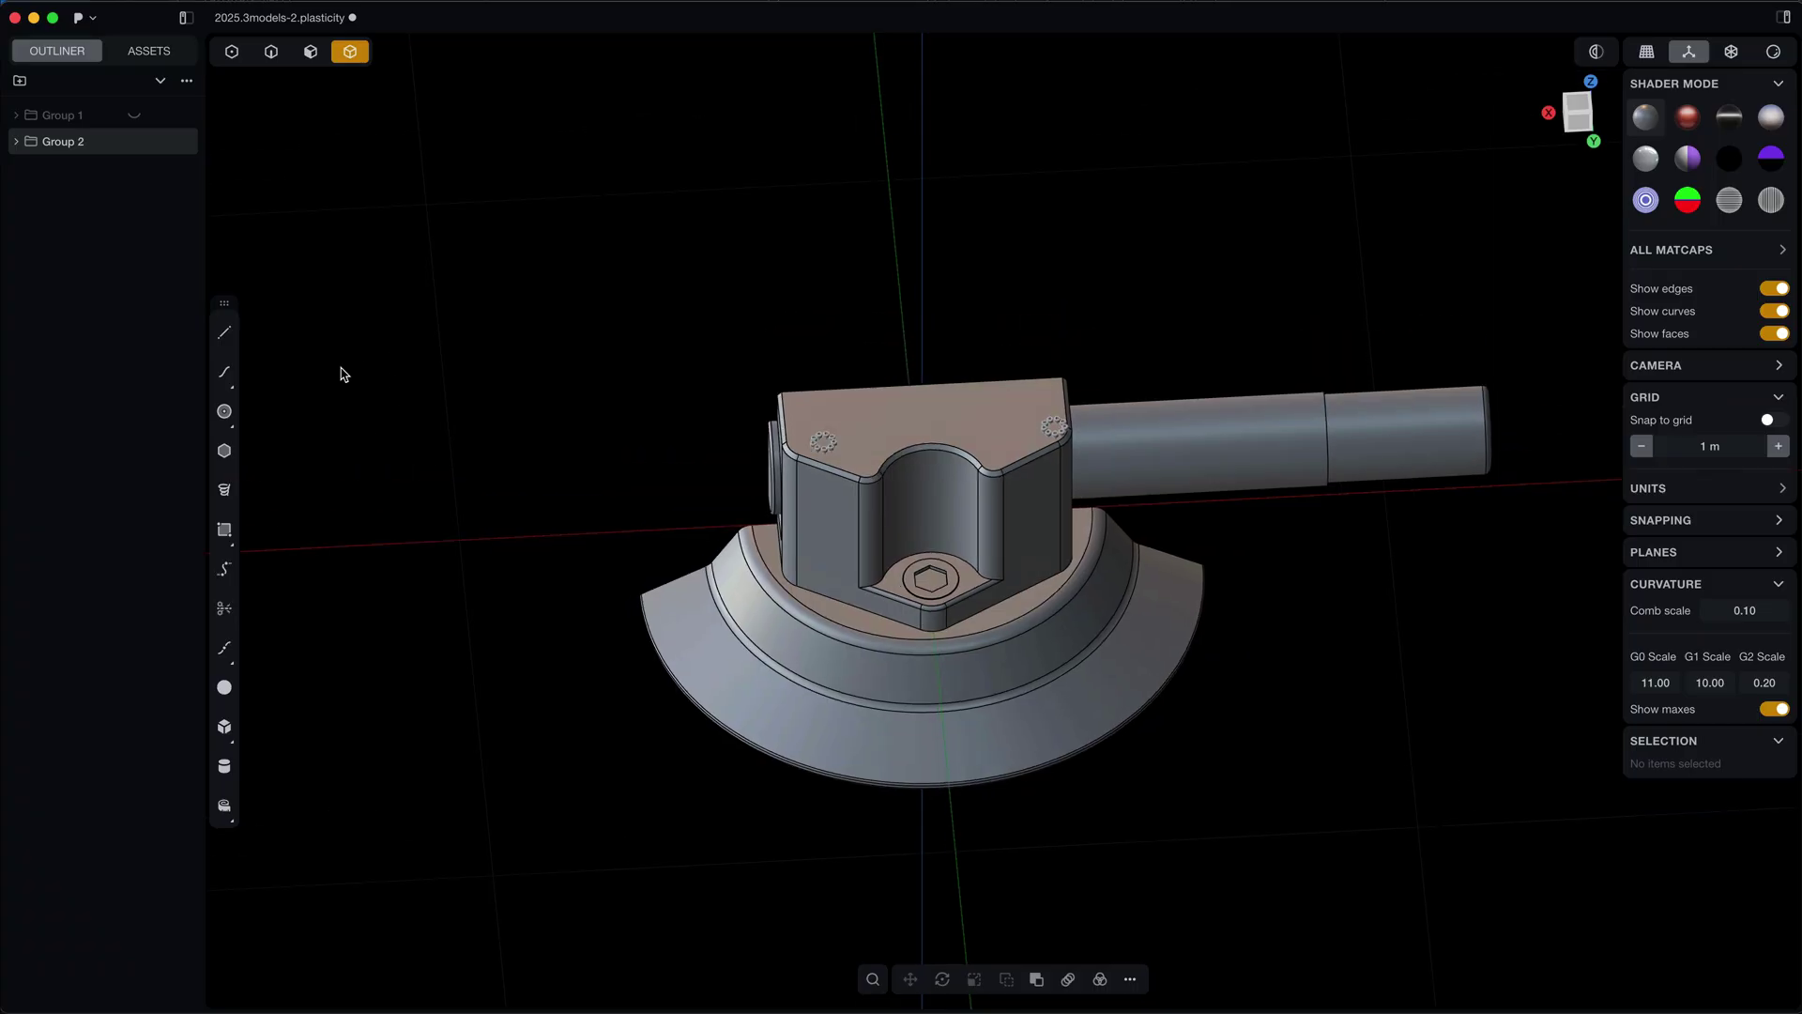
type("f")
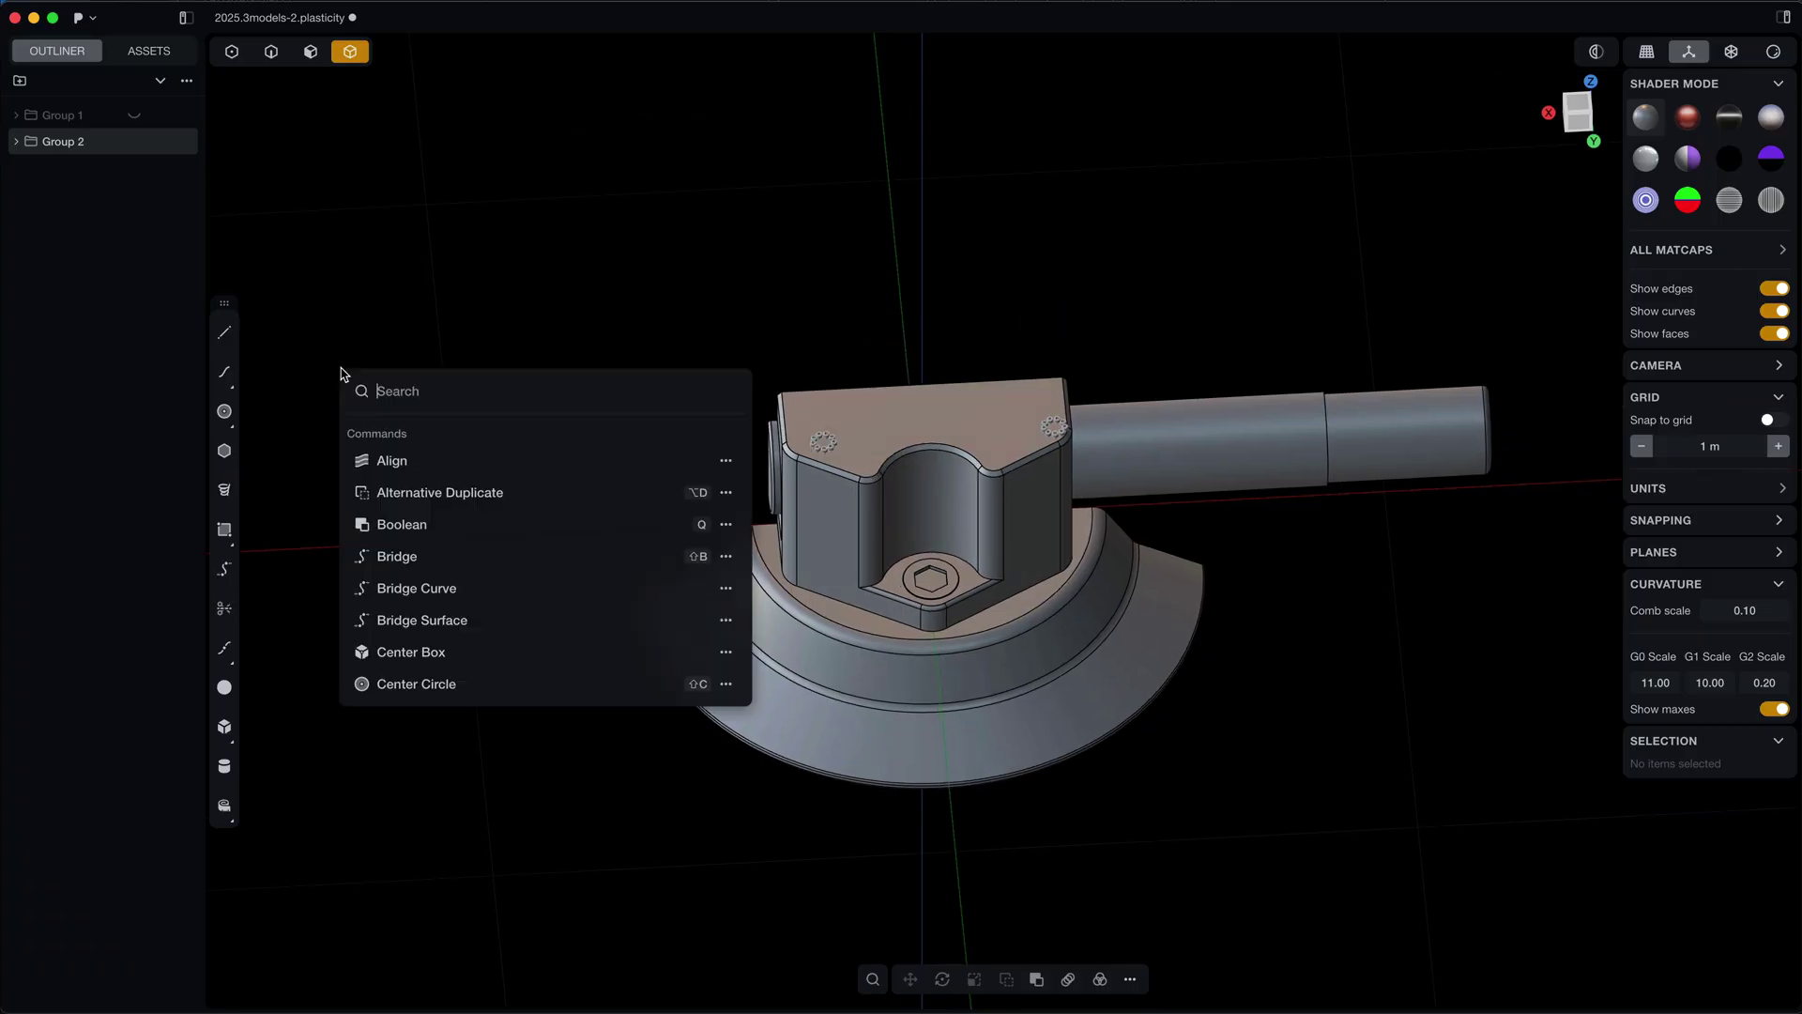
type("create in")
key("Return")
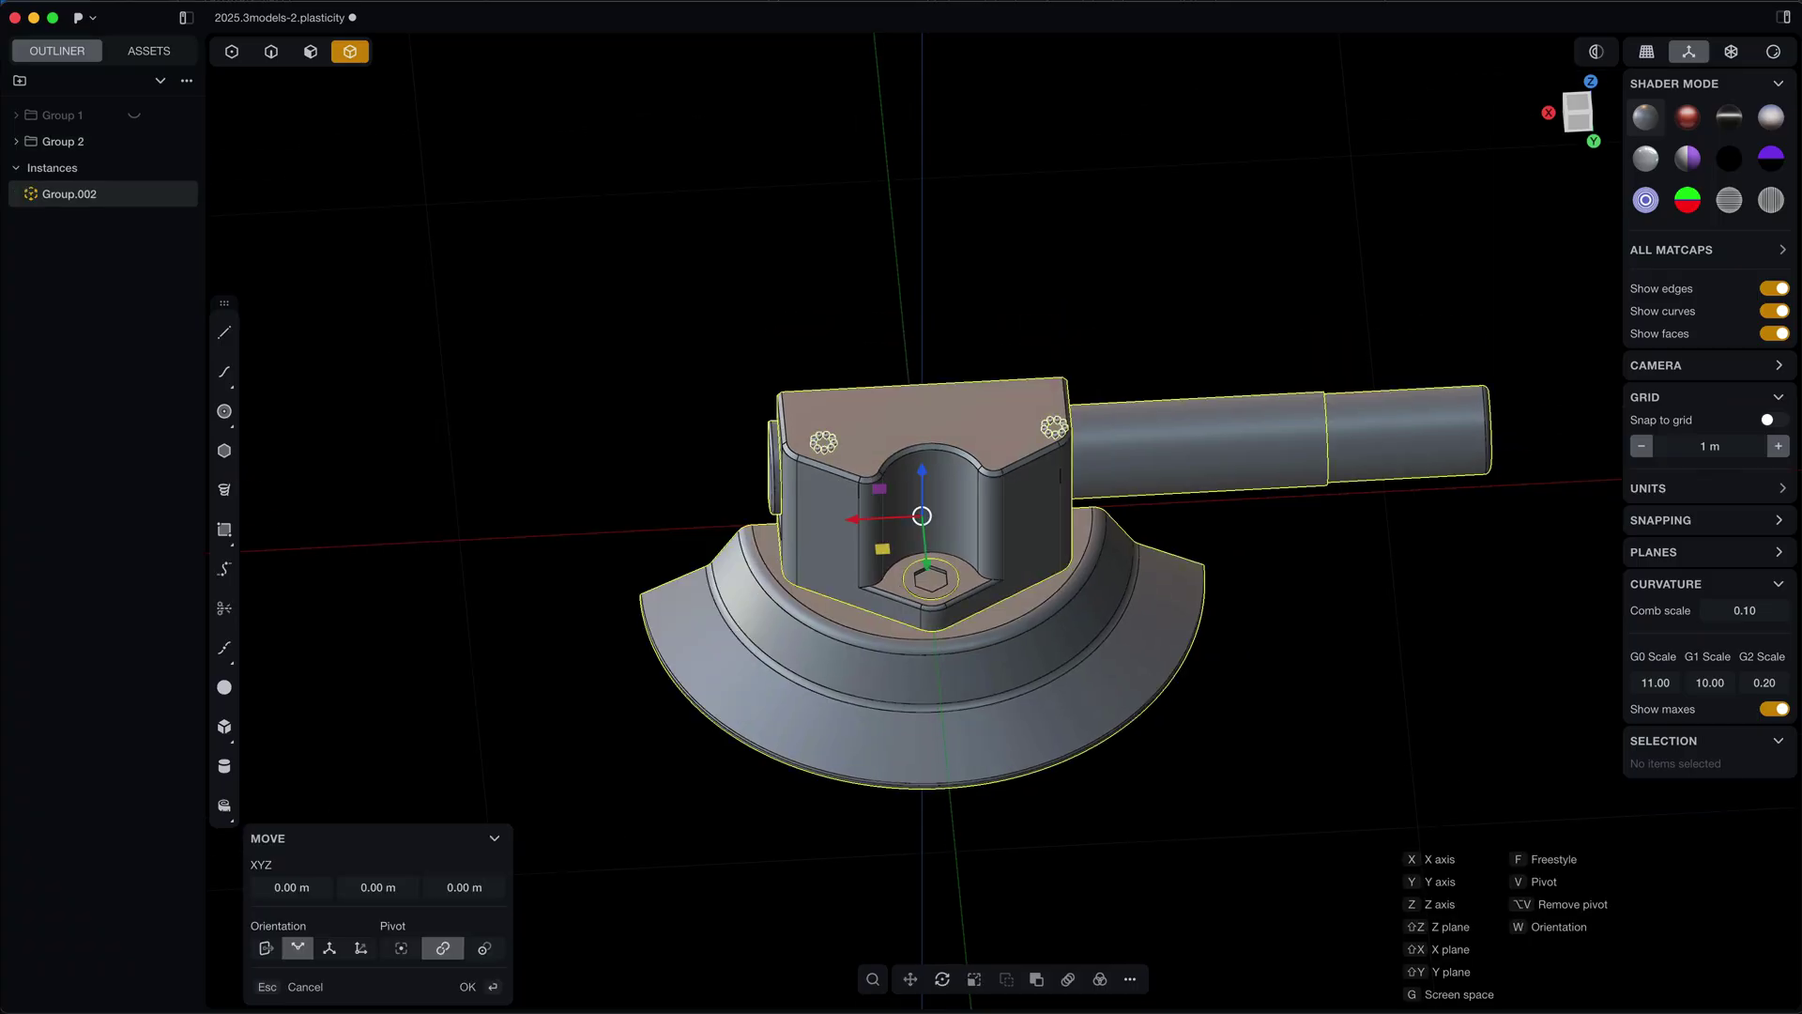
Mirror the new half-model instance by scaling it to -1 along the Y axis.
middle_click_drag(504, 498, 557, 527)
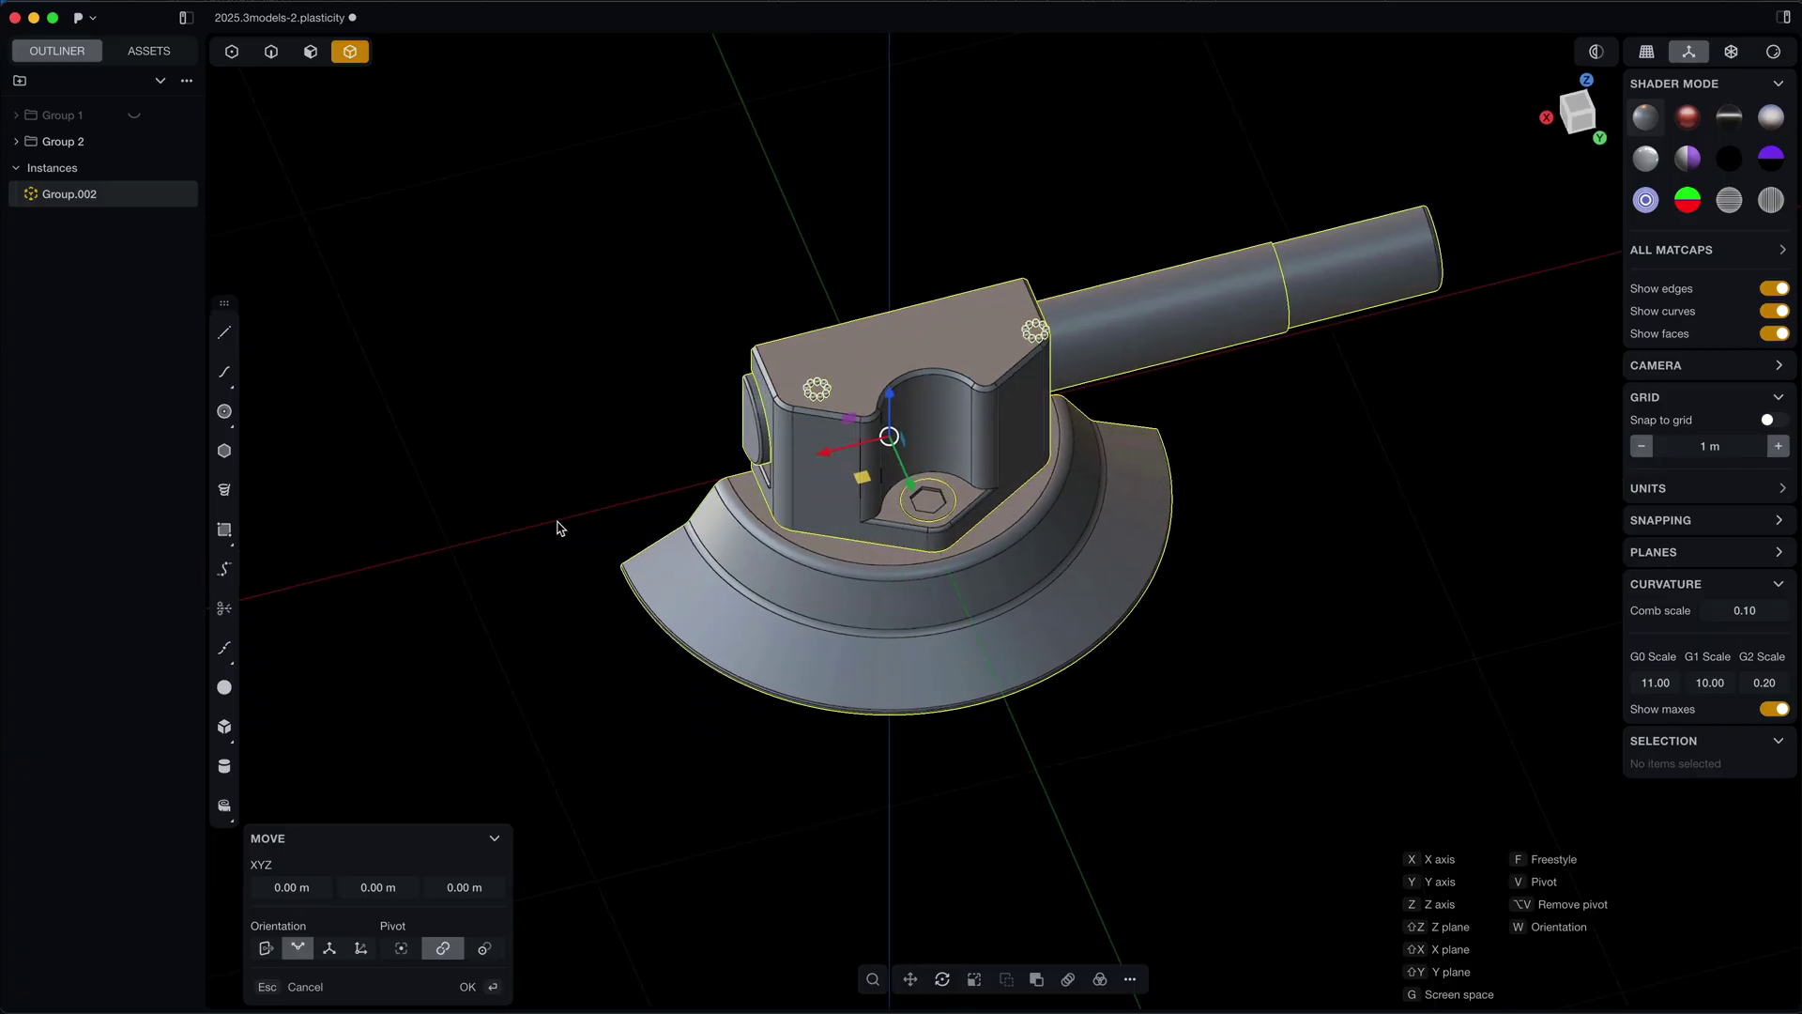
type("s")
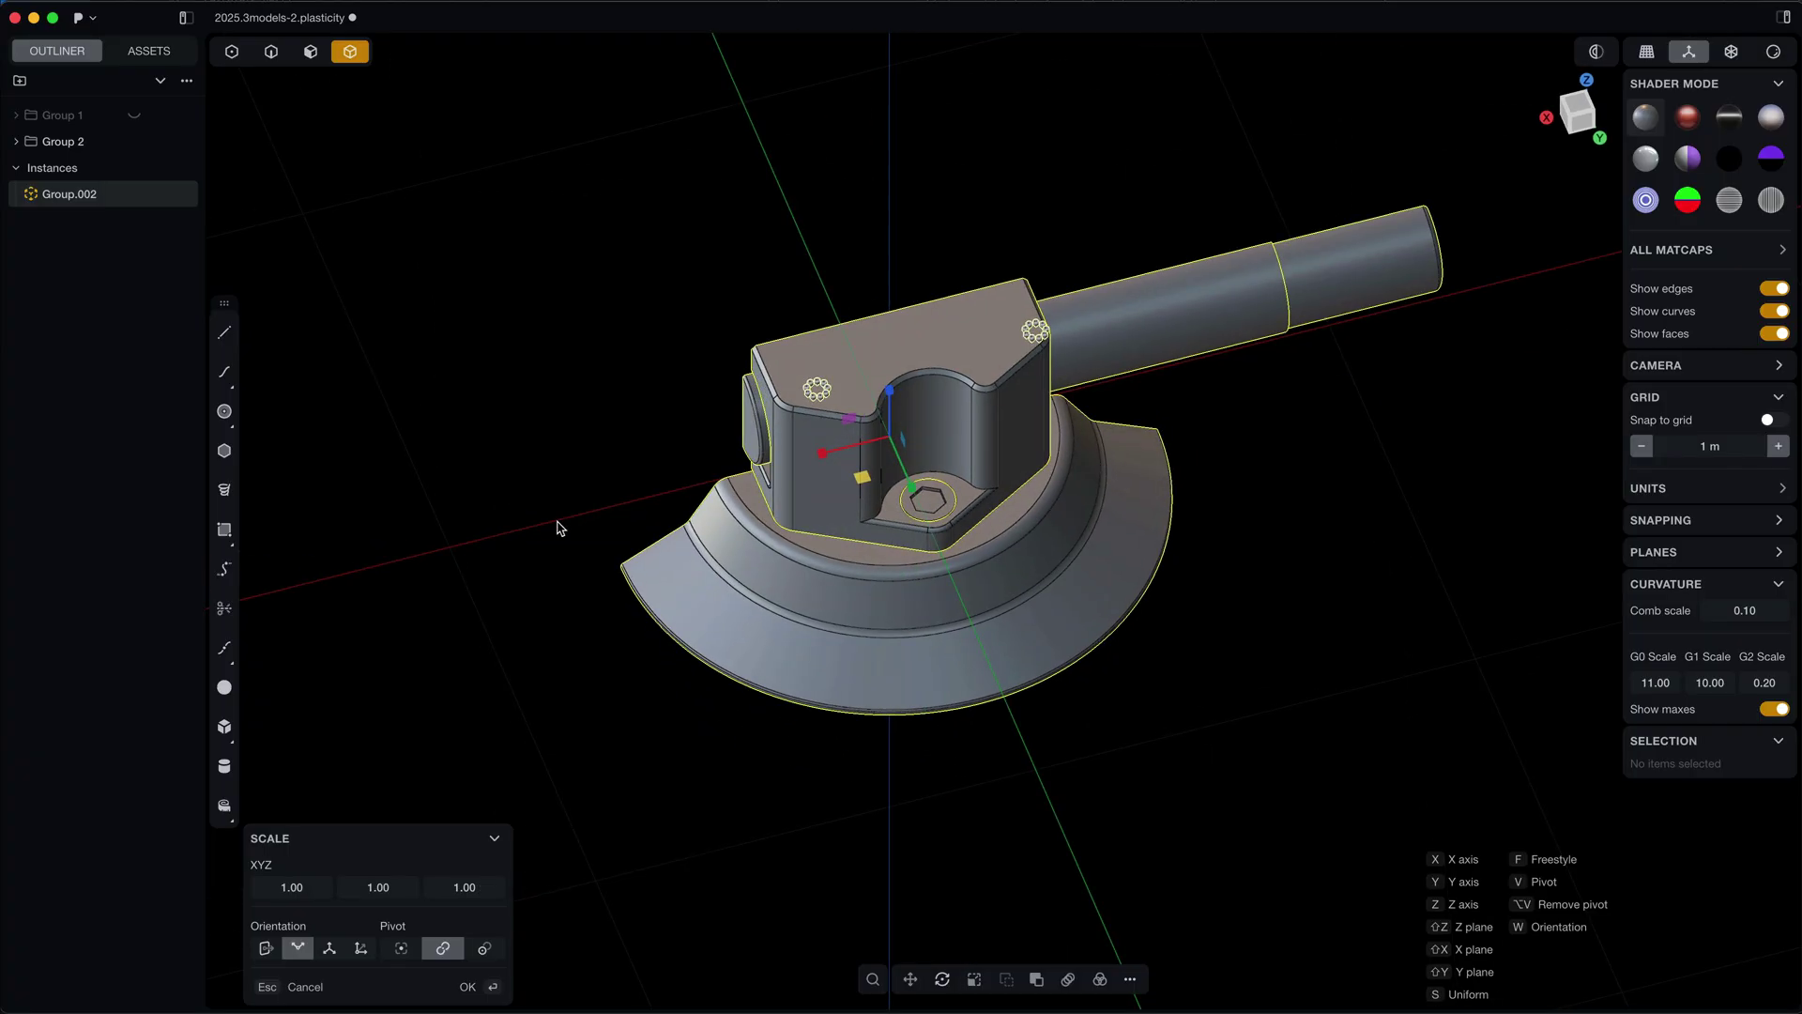
type("y-1")
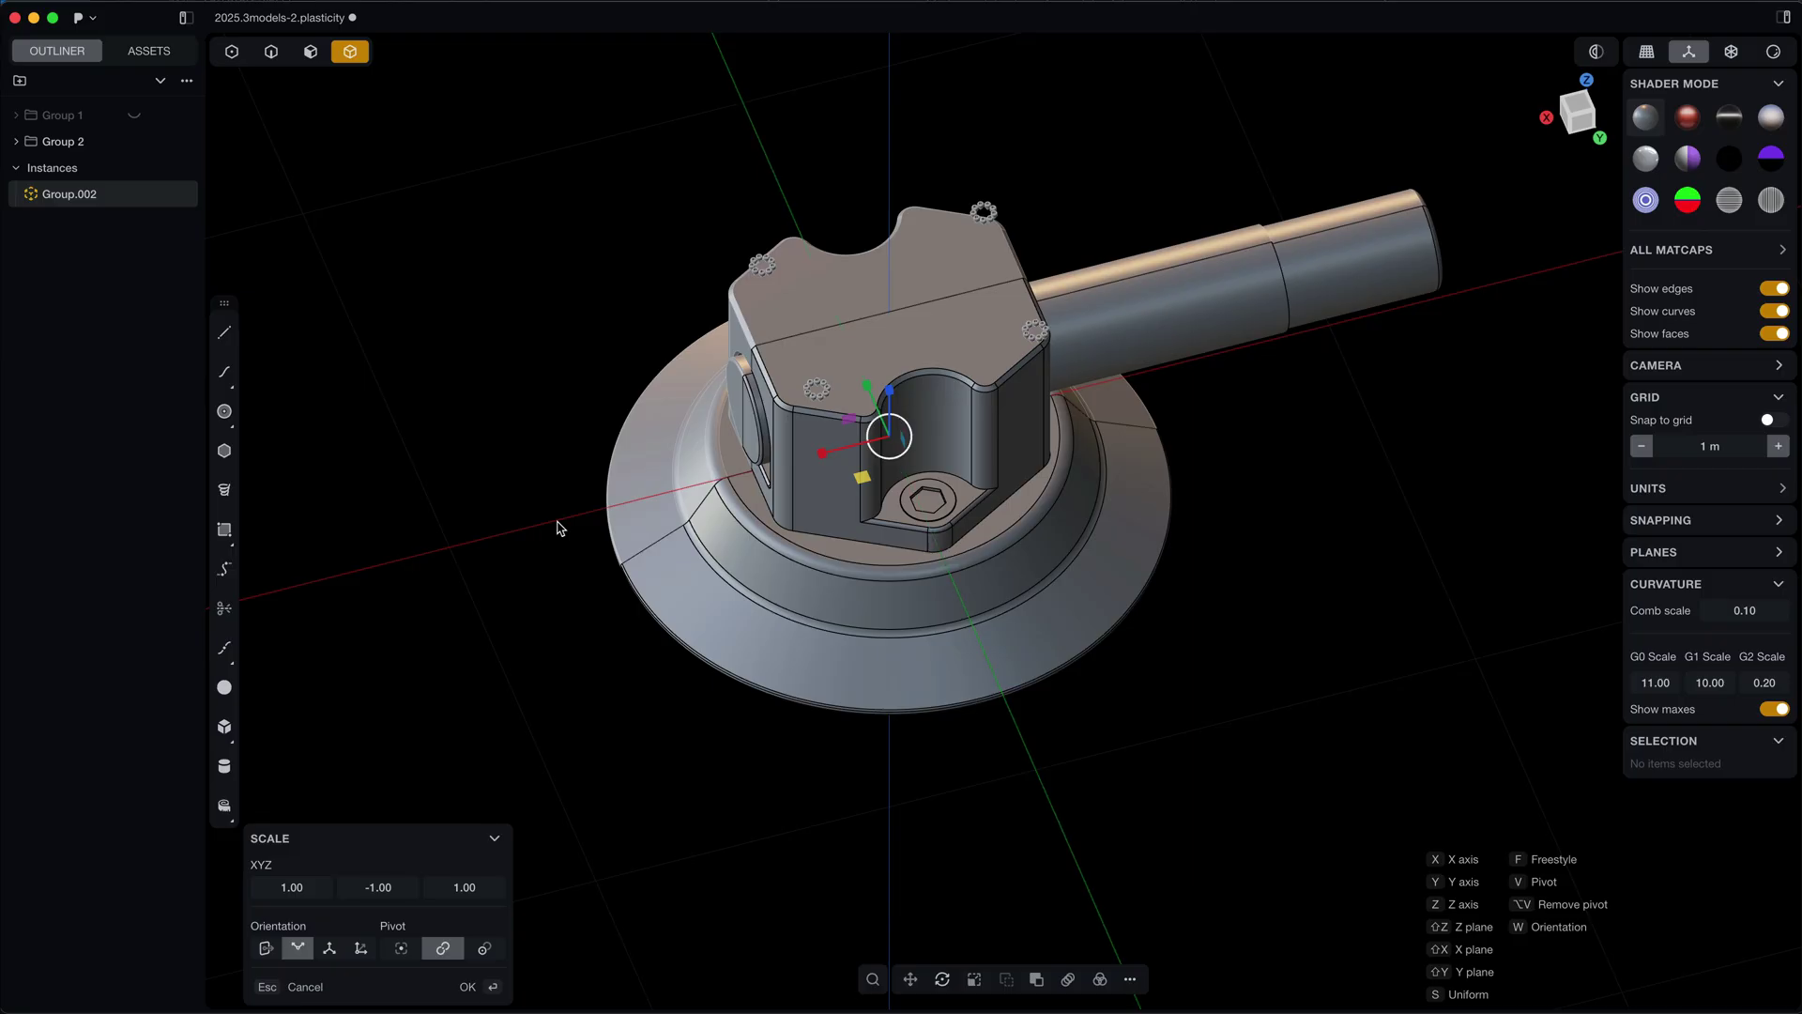
key("Return")
left_click(556, 488)
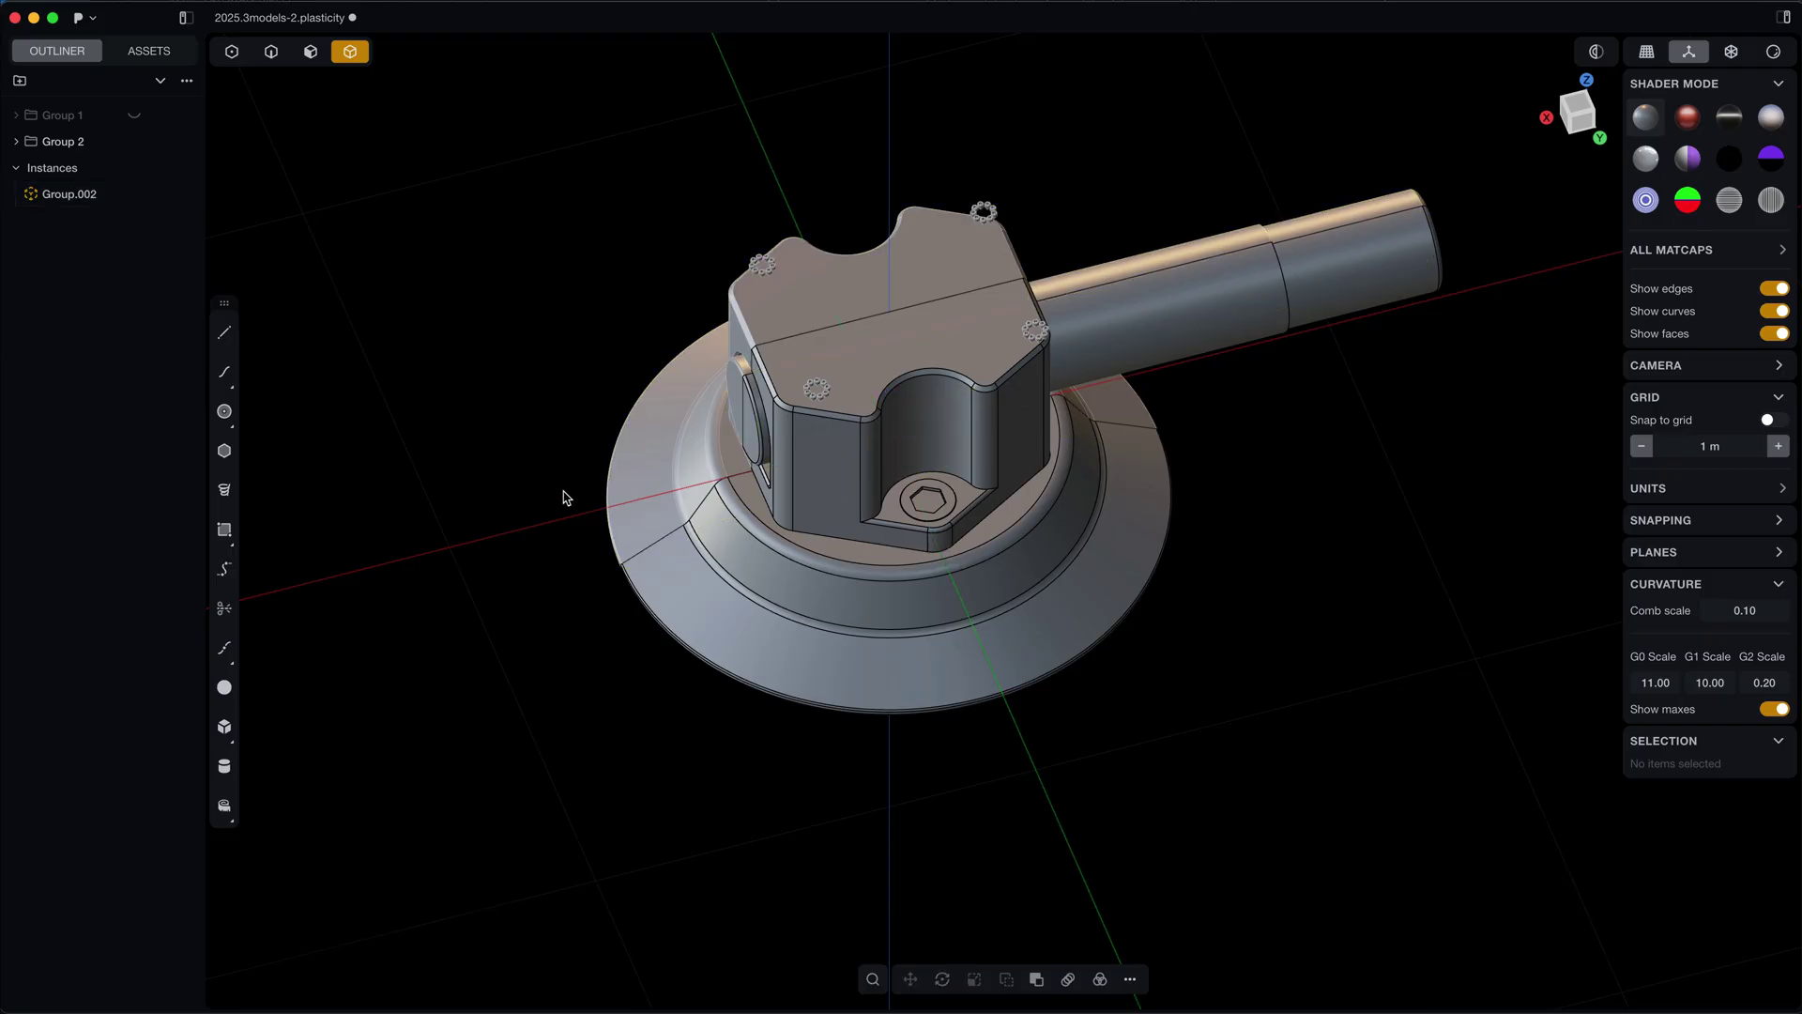
middle_click_drag(563, 495, 821, 549)
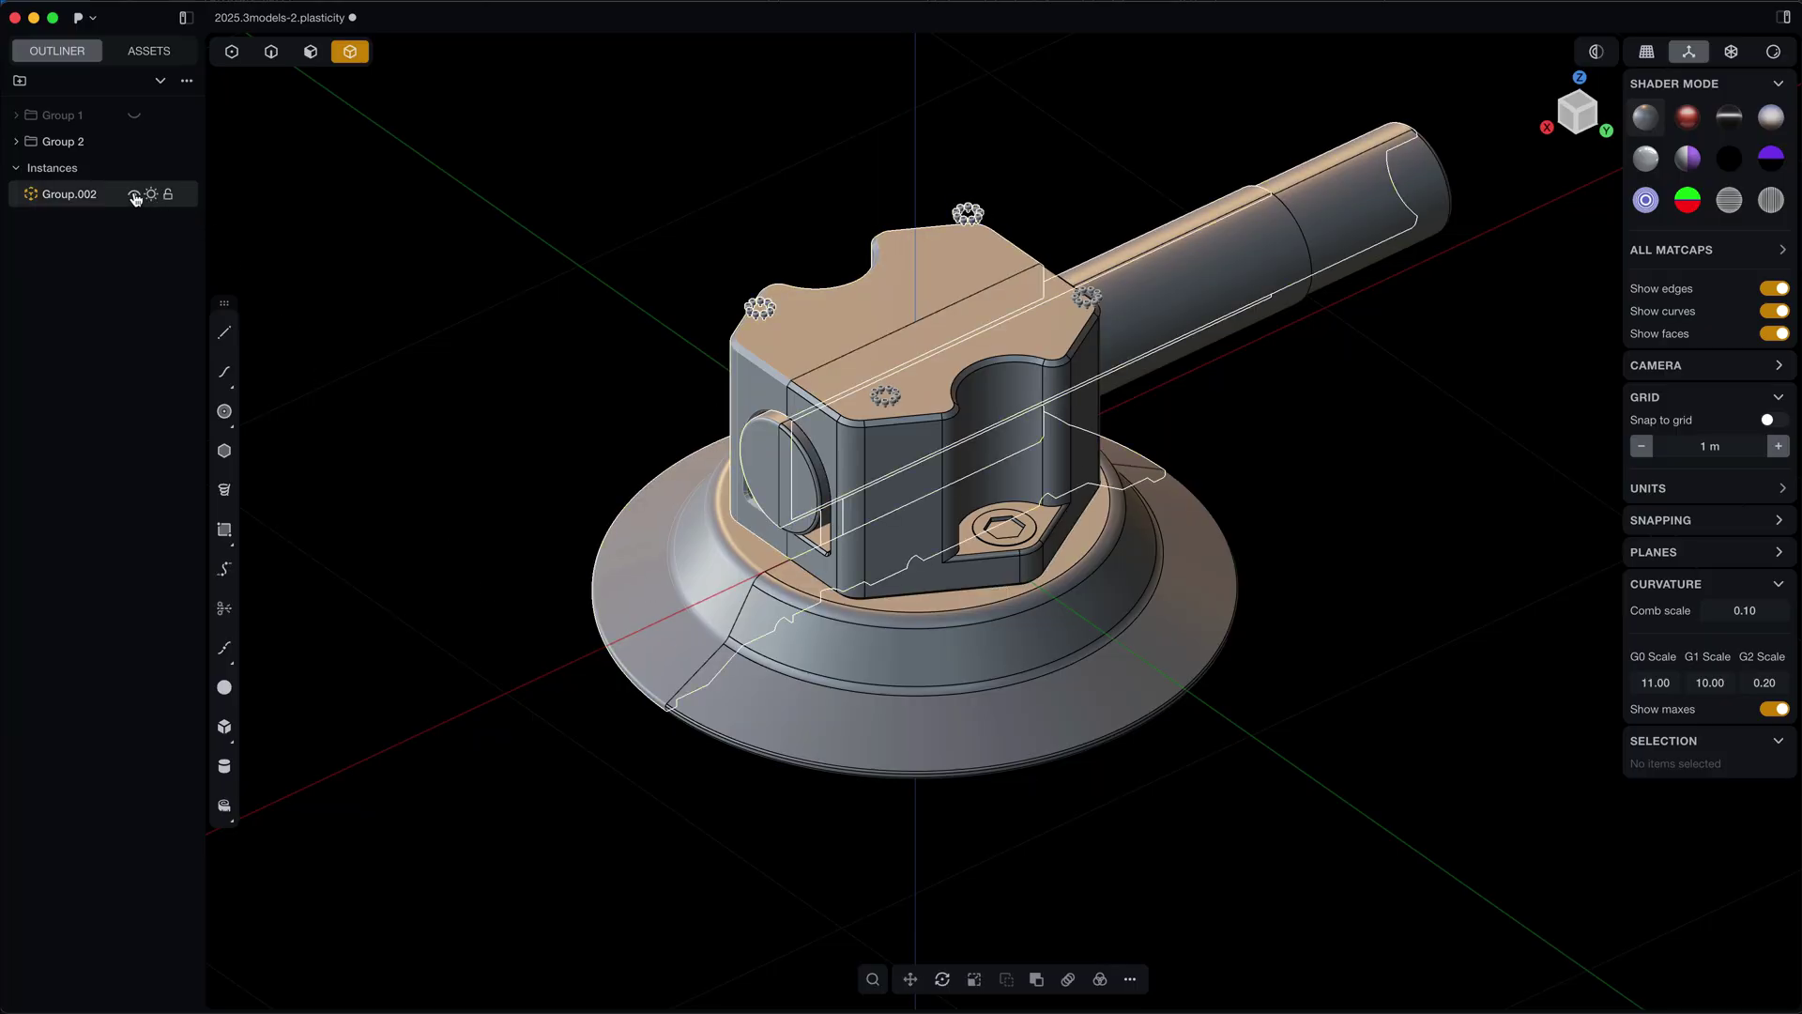
Toggle the mirrored instance's visibility and inspect the completed model from several angles.
left_click(134, 195)
left_click(134, 195)
scroll(474, 490, "down", 2)
middle_click_drag(474, 490, 506, 491)
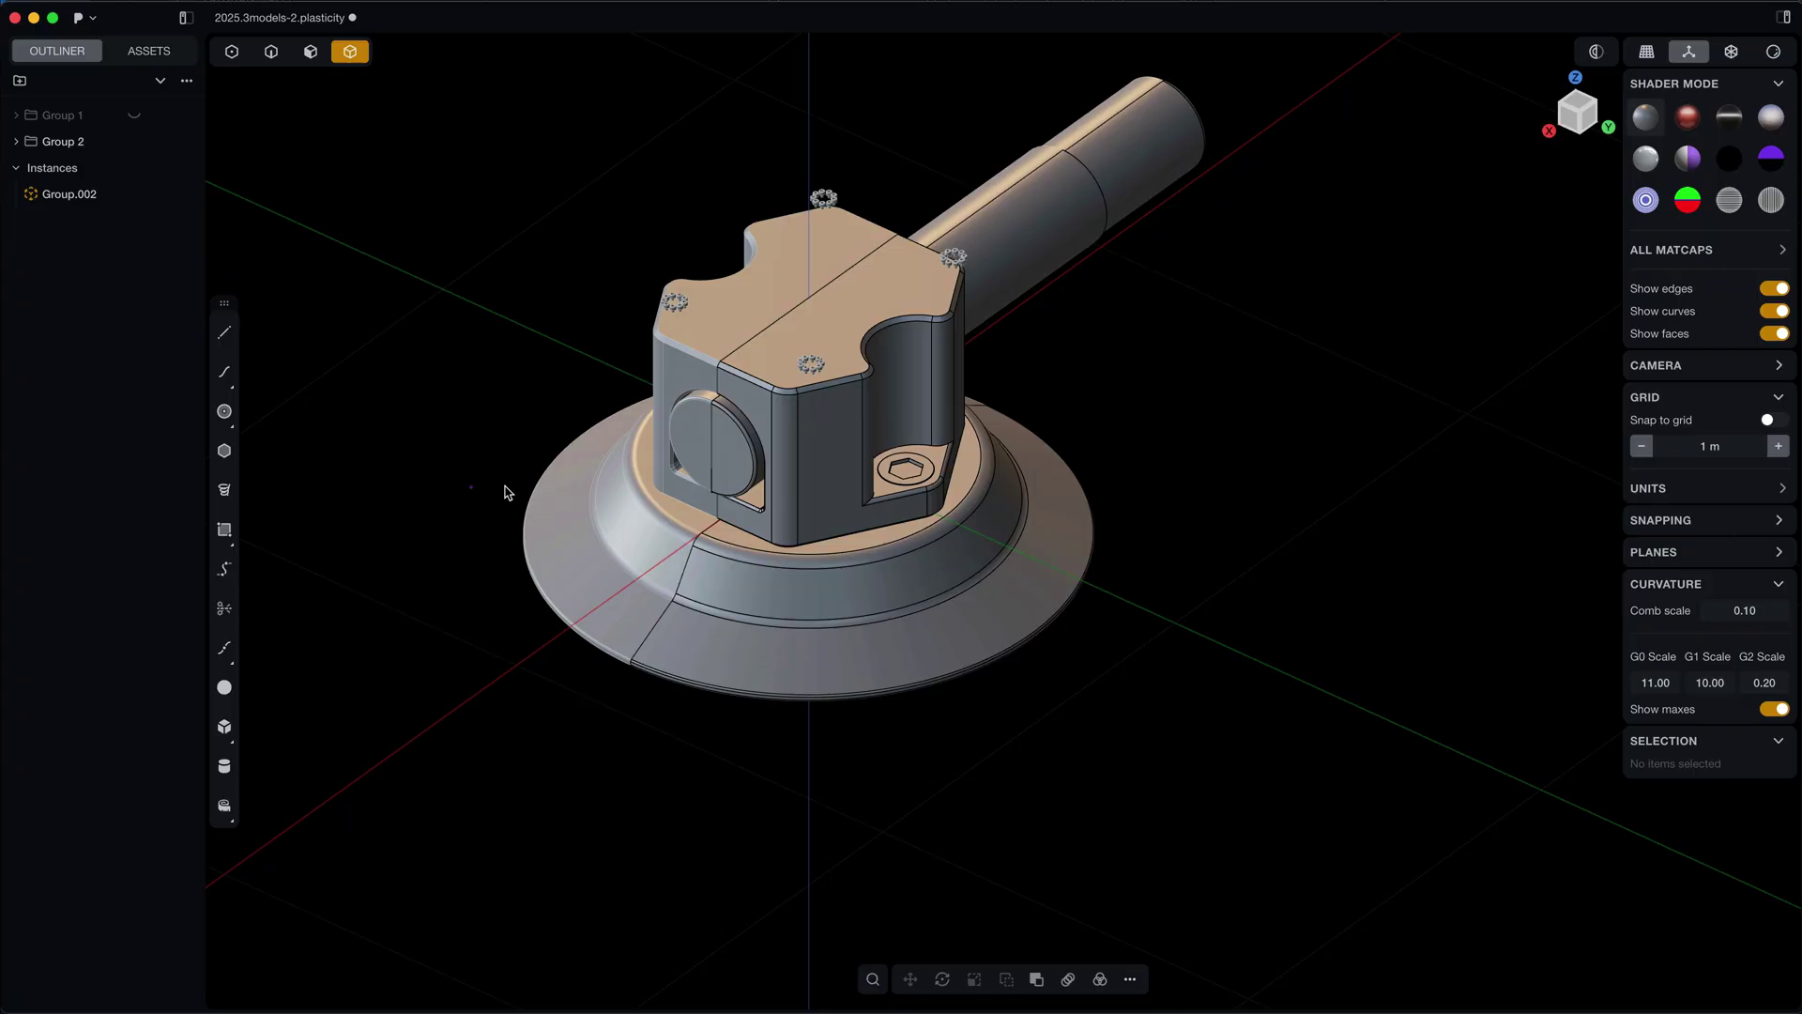
scroll(507, 492, "down", 3)
left_click(134, 194)
left_click(134, 194)
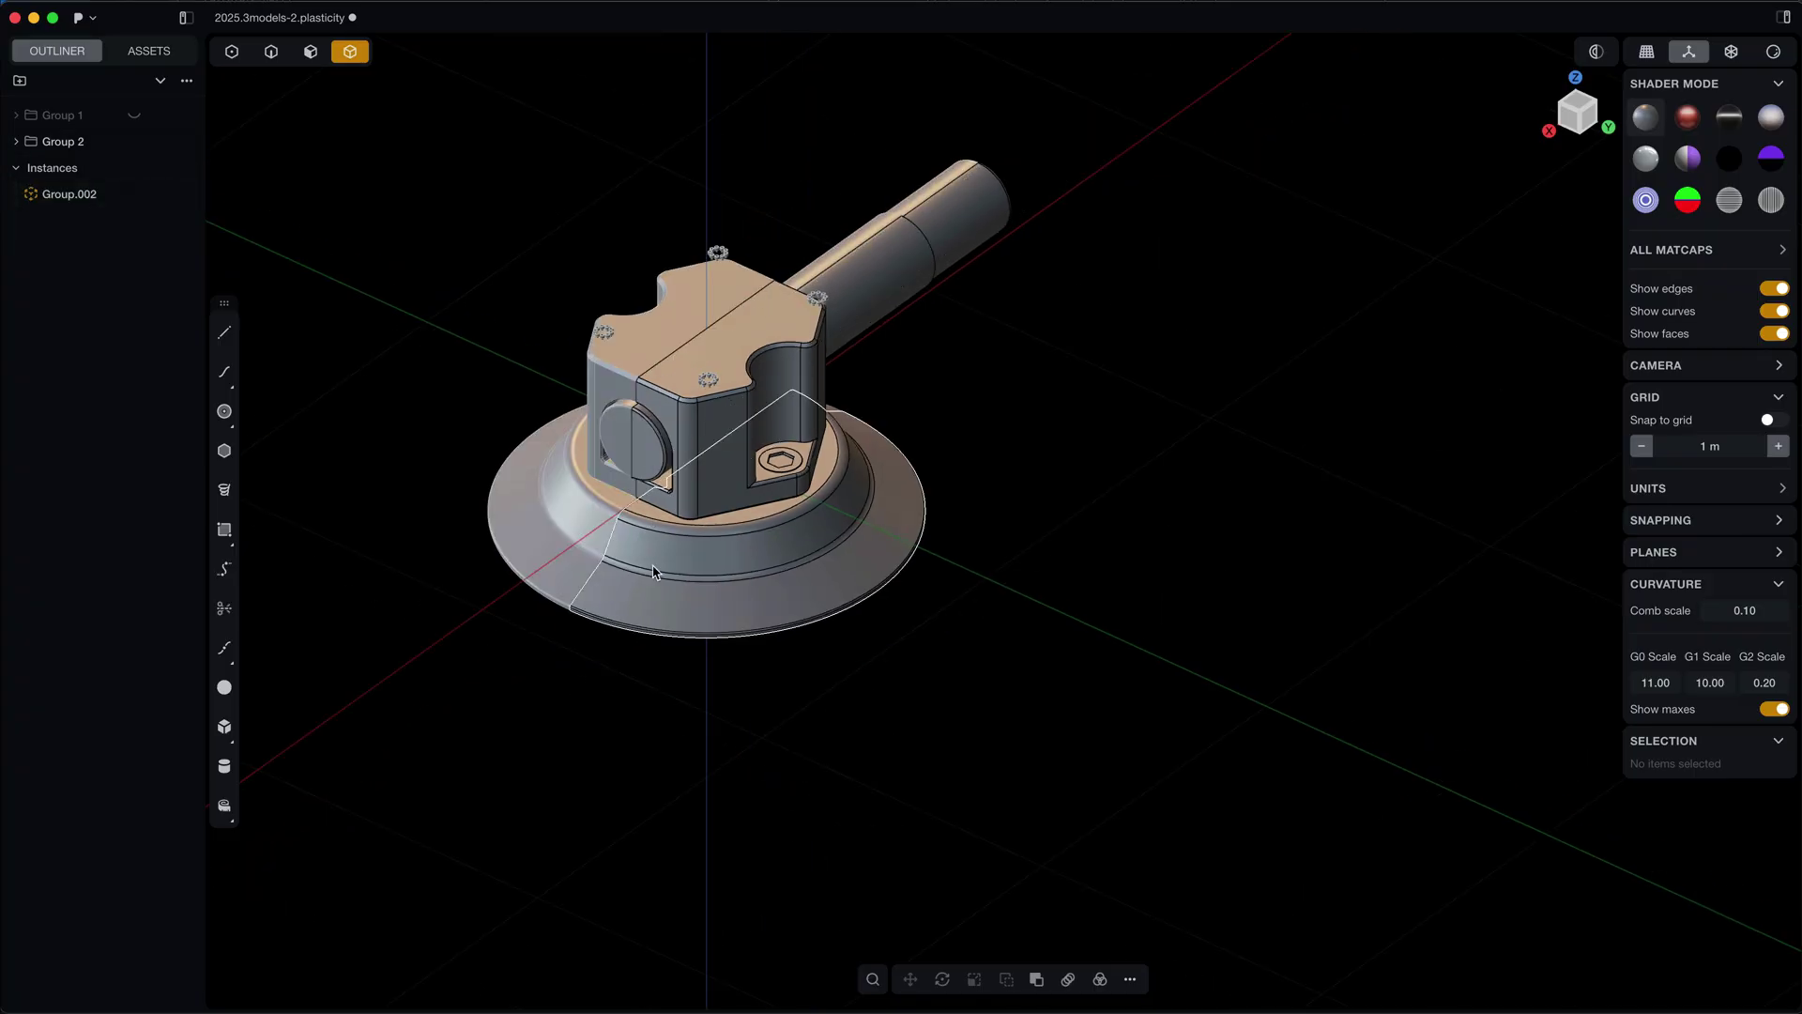
middle_click_drag(654, 572, 776, 567)
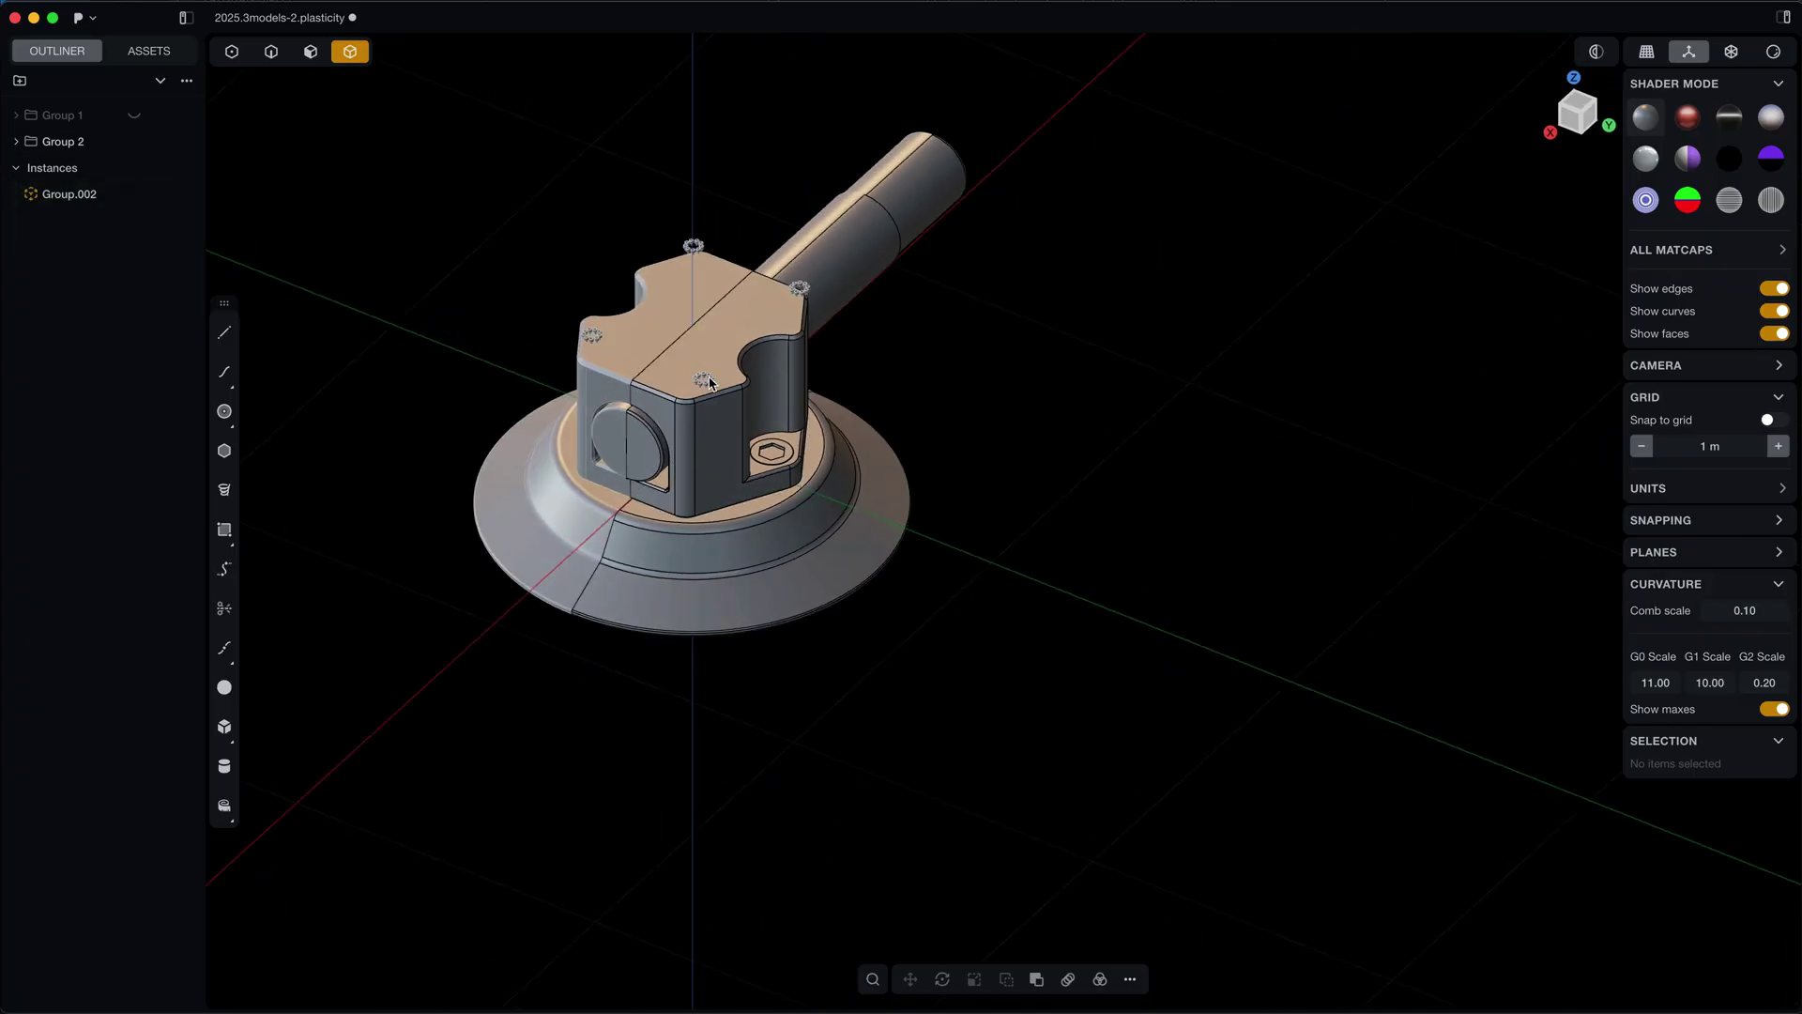
scroll(708, 385, "up", 5)
scroll(755, 506, "down", 3)
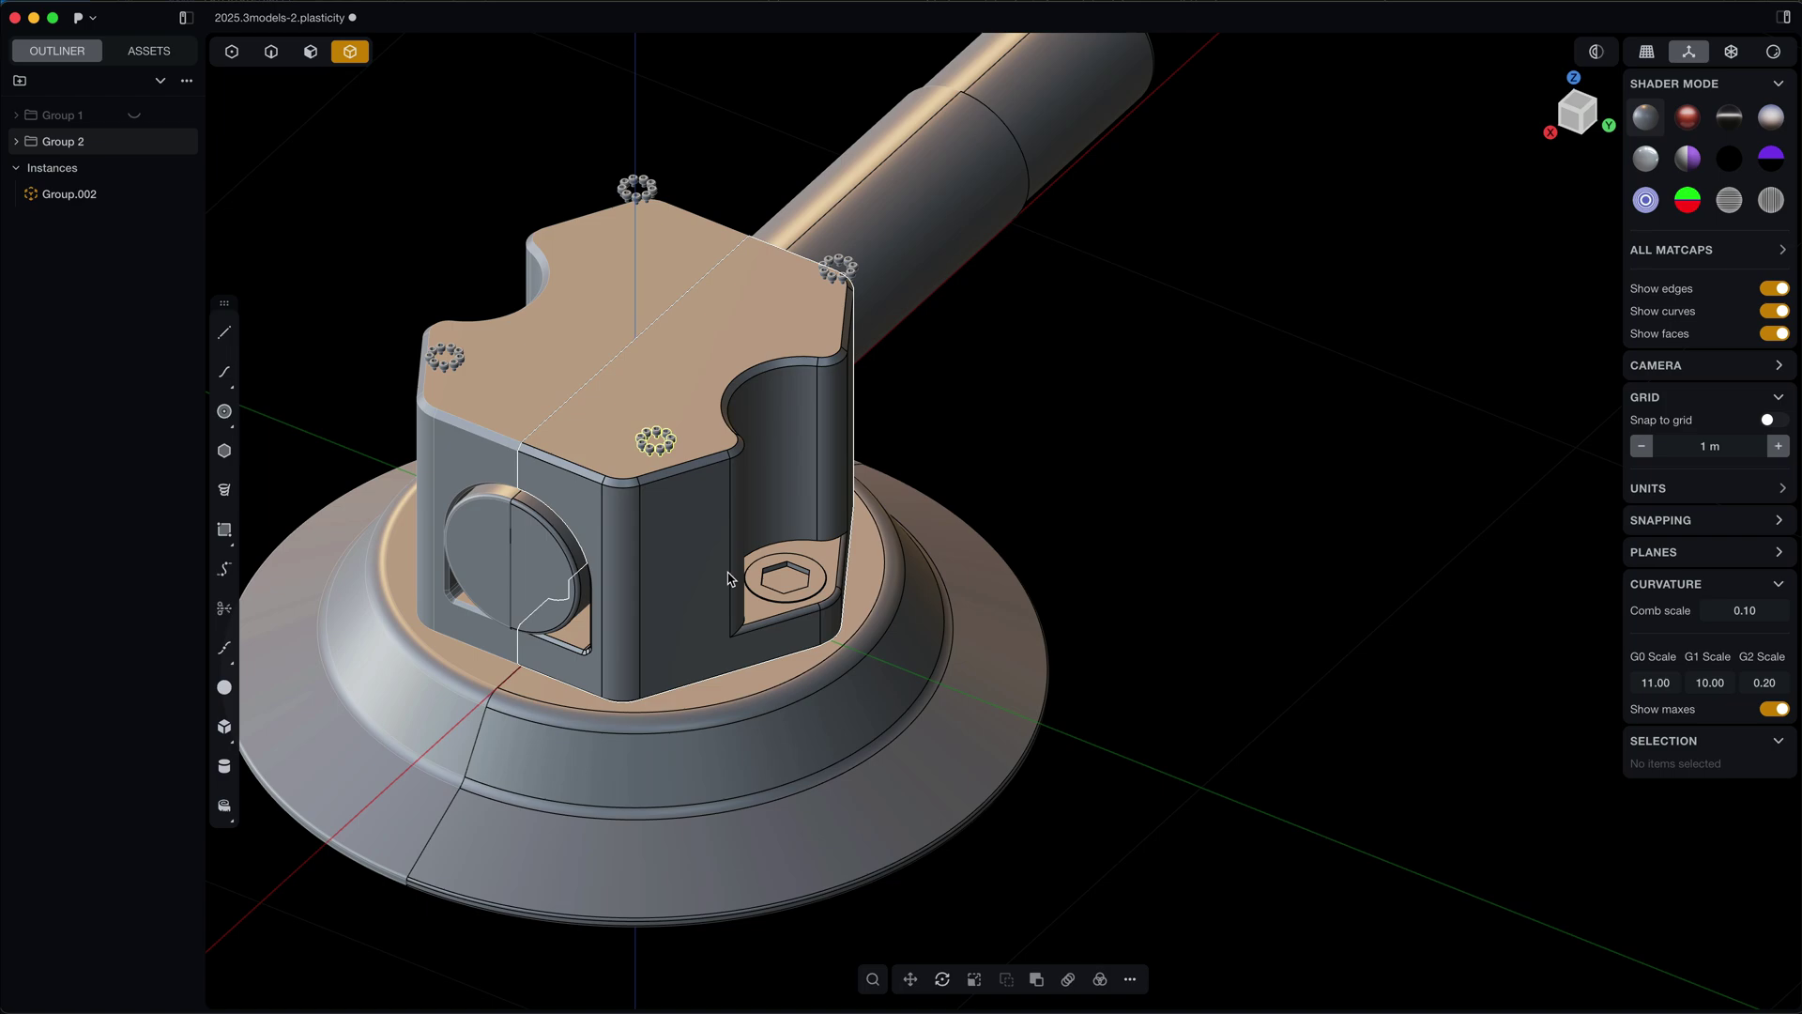
Try to push the angled front face of the original half body outward.
key("g")
key("Escape")
key("3")
left_click(695, 591)
key("o")
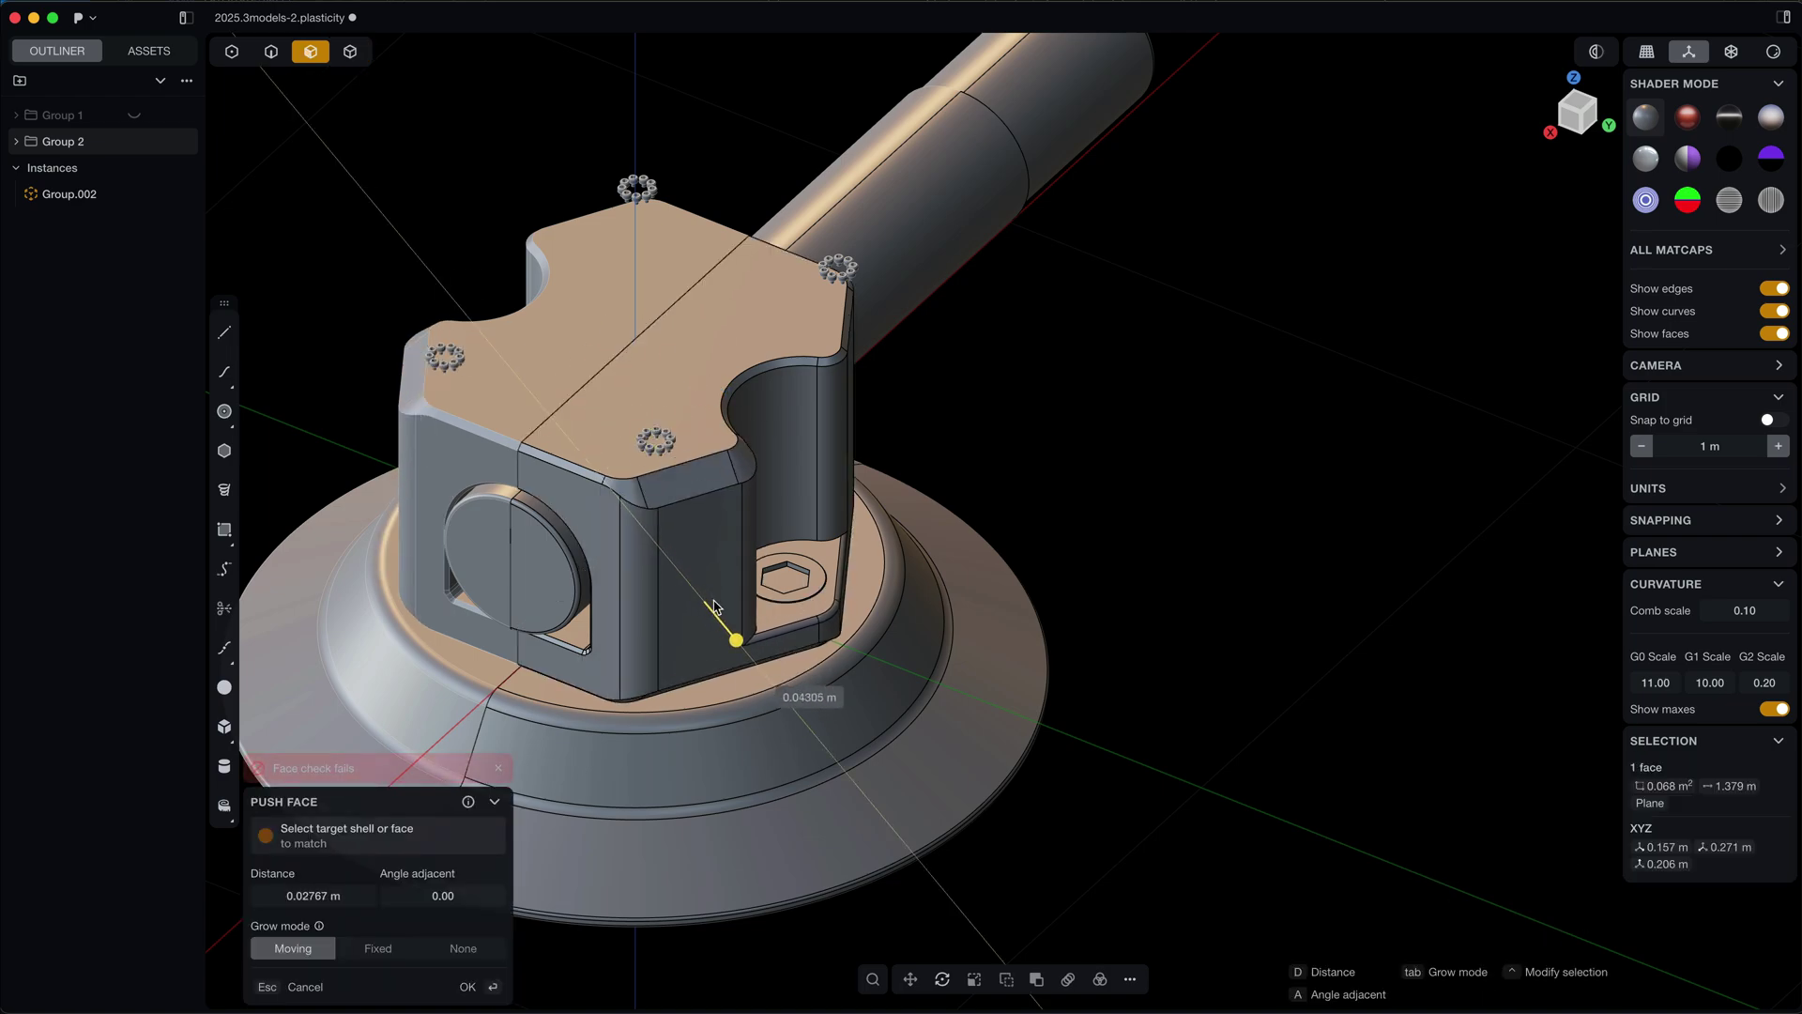
key("Escape")
middle_click_drag(852, 529, 855, 673, "shift")
middle_click_drag(954, 567, 1094, 414, "shift")
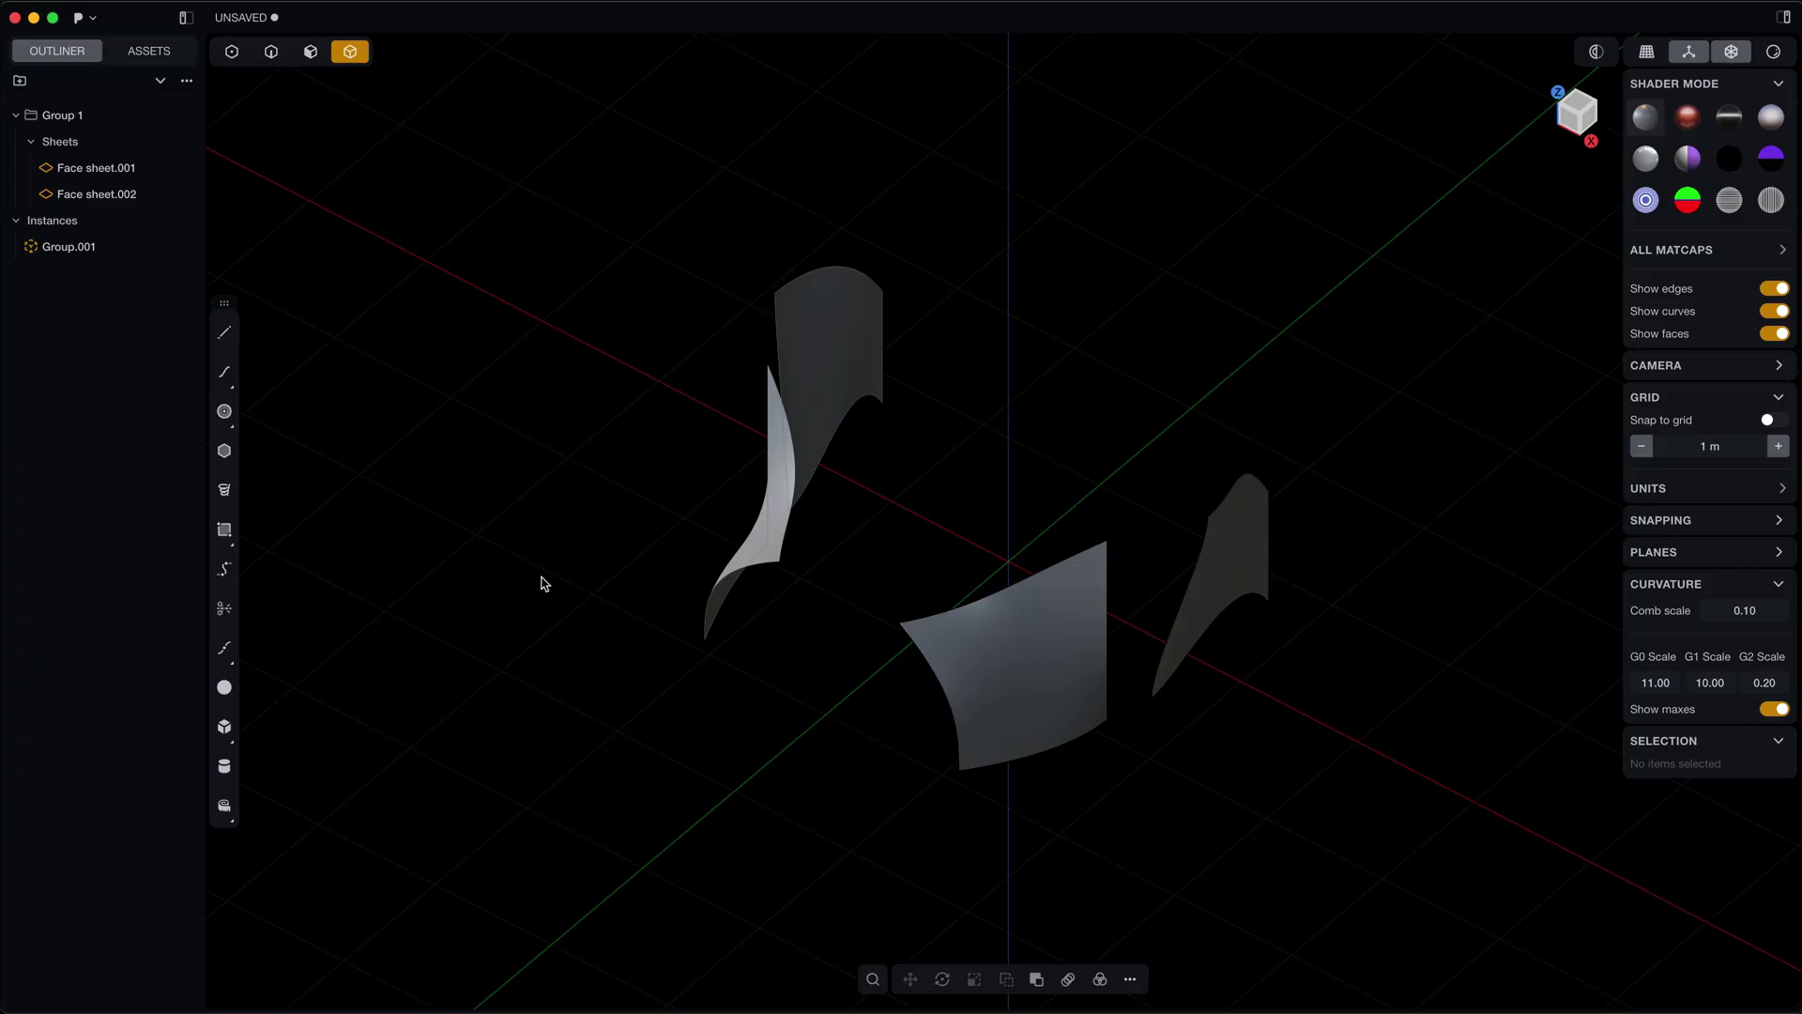
Move eight control points of the front sheet in Group 1 by about -0.22, -0.14 and 0.01 m in X, Y and Z.
key("1")
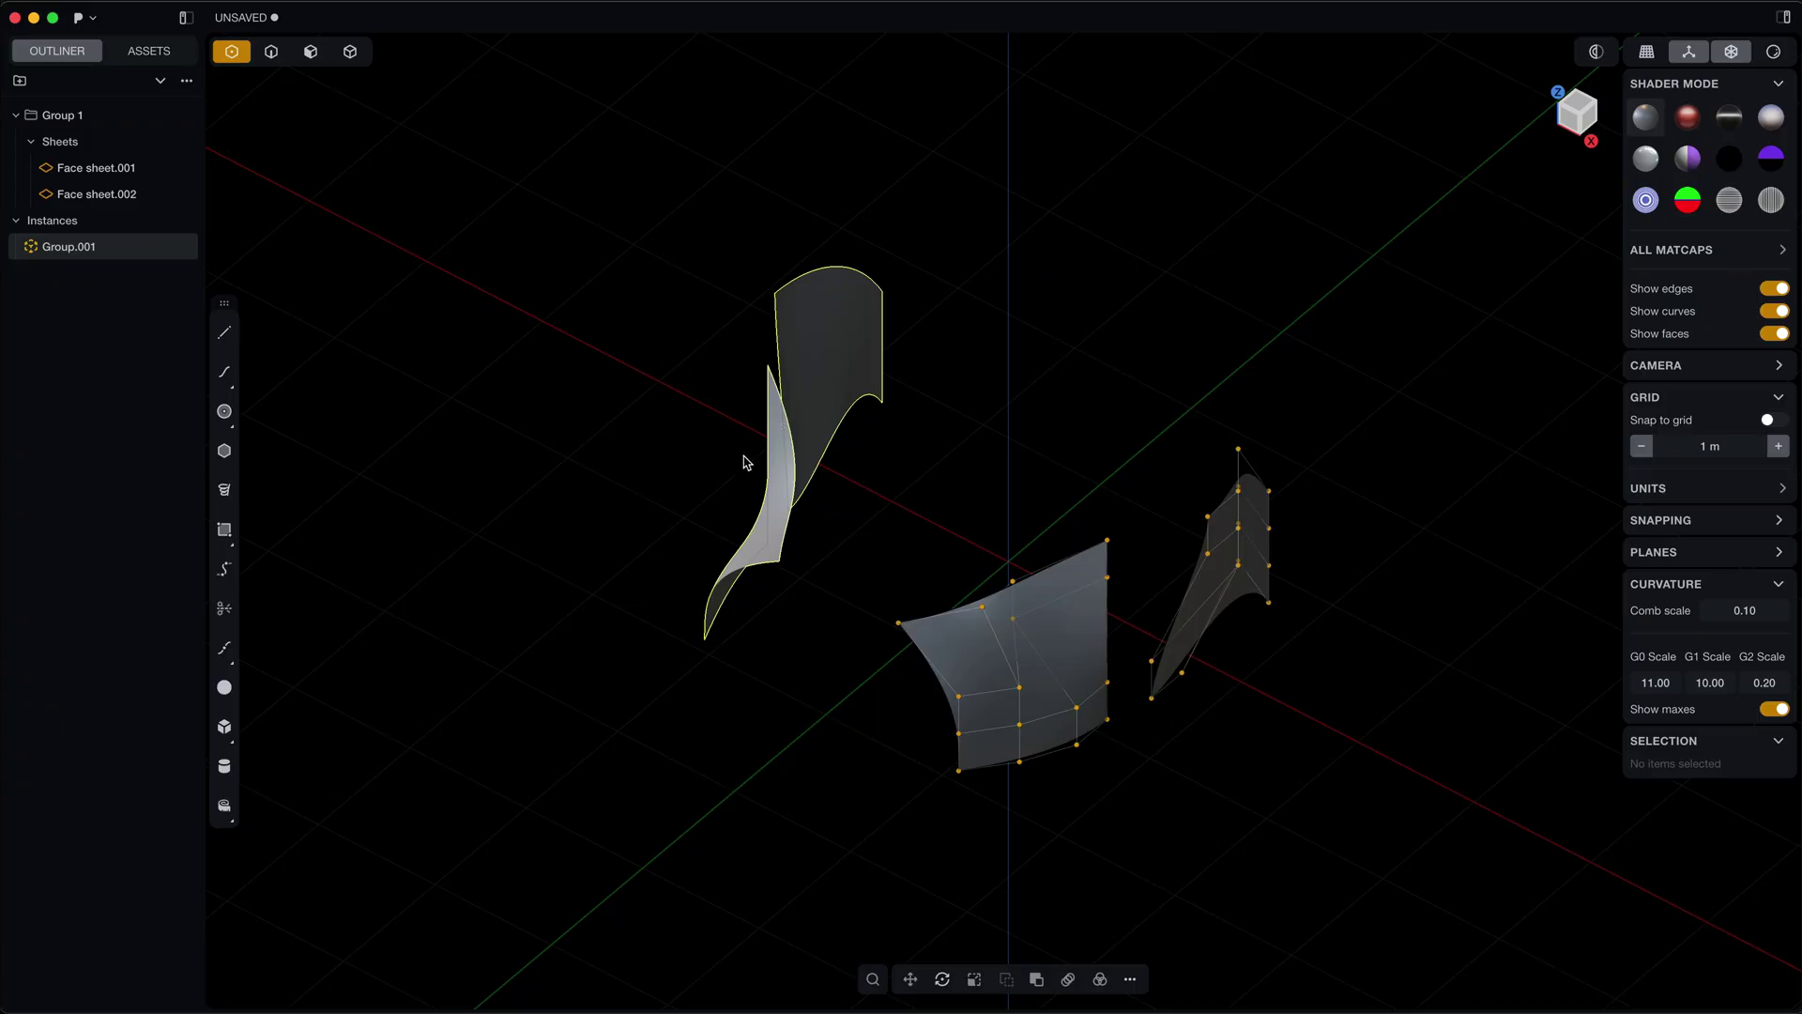
mouse_move(732, 413)
middle_mouse_down()
mouse_move(769, 426)
mouse_move(737, 411)
middle_mouse_up()
scroll(1146, 394, "down", 2)
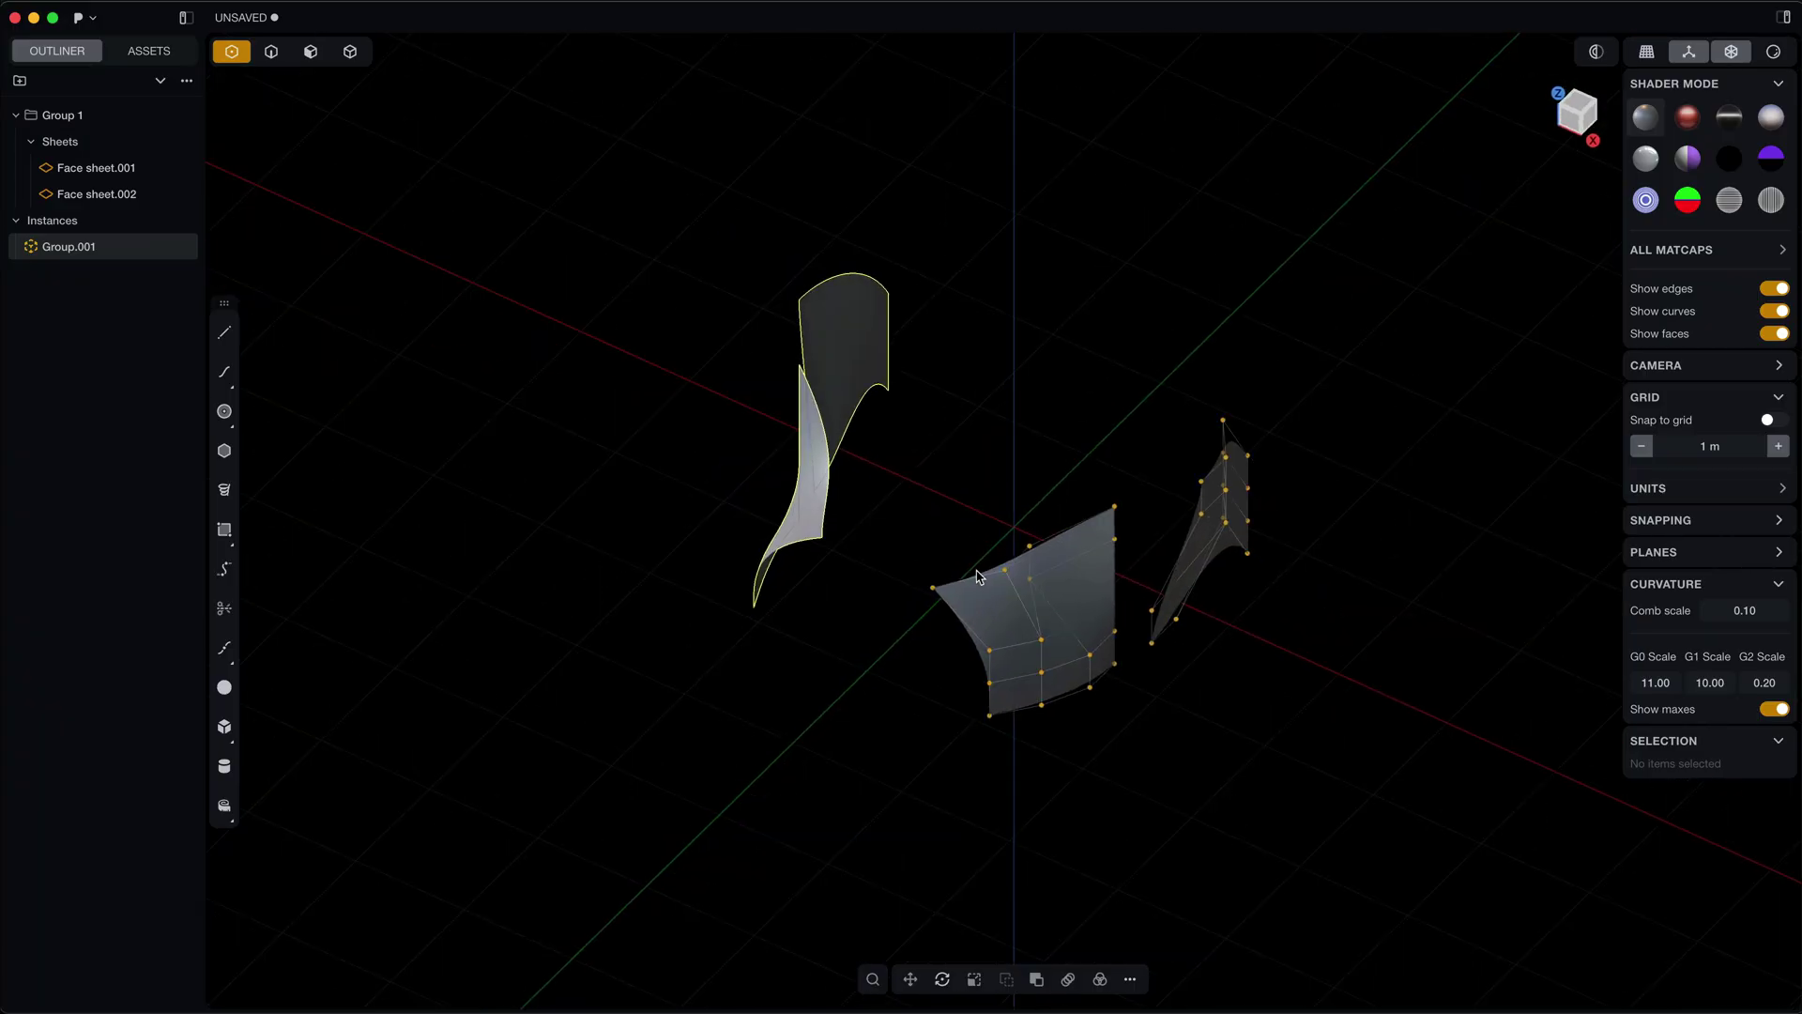
mouse_move(731, 860)
middle_mouse_down()
mouse_move(768, 801)
mouse_move(732, 846)
middle_mouse_up()
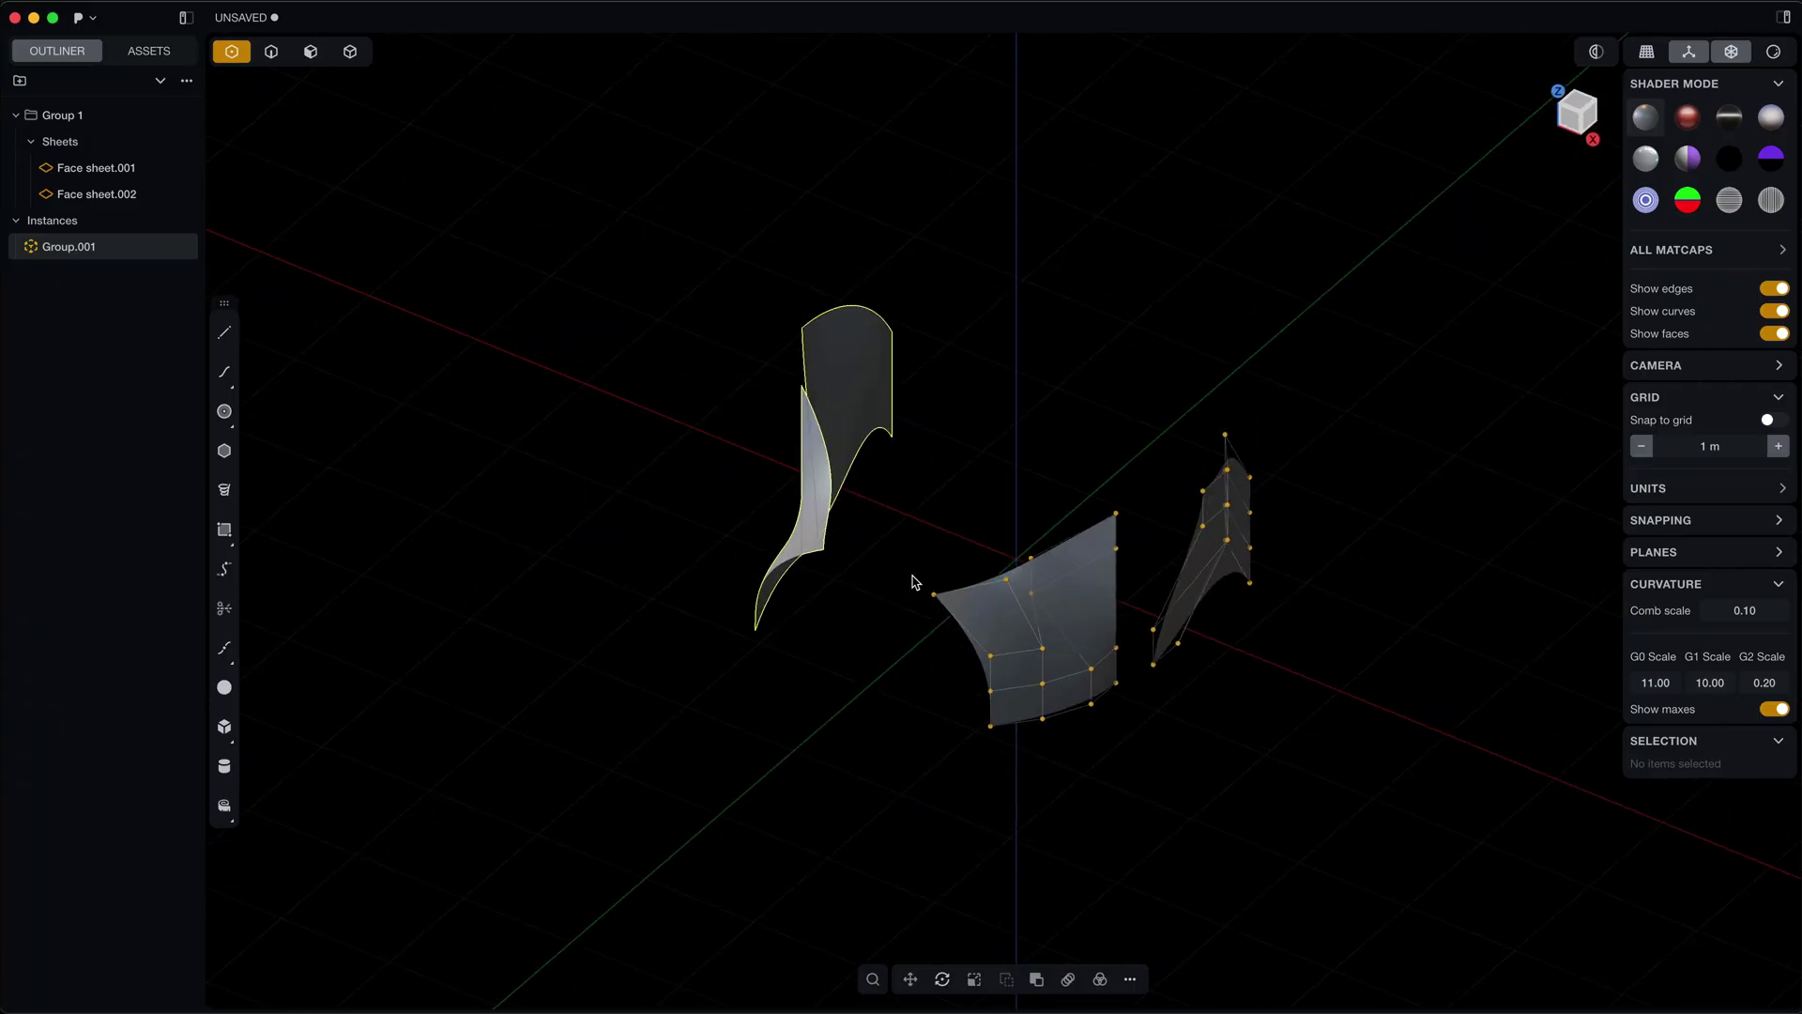
left_click_drag(921, 533, 1074, 721)
key("g")
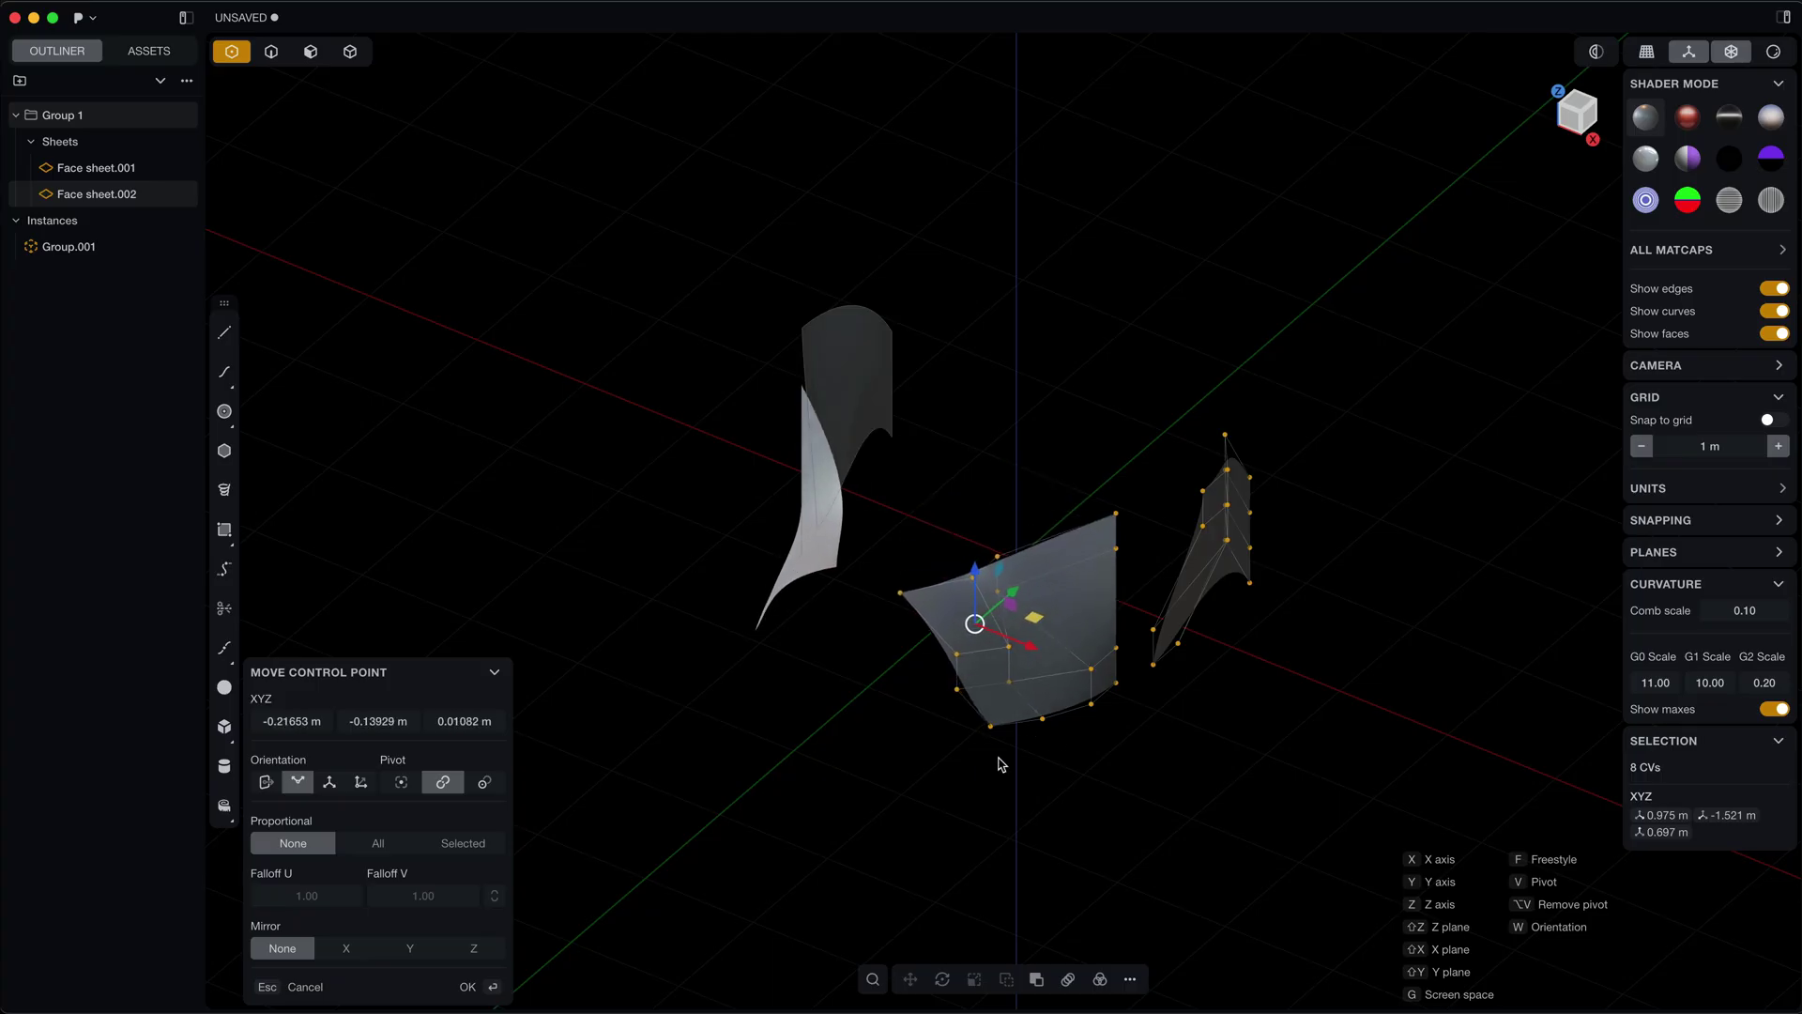
scroll(995, 781, "down", 2)
key("Return")
middle_click_drag(921, 826, 976, 769)
left_click(917, 831)
scroll(985, 762, "down", 3)
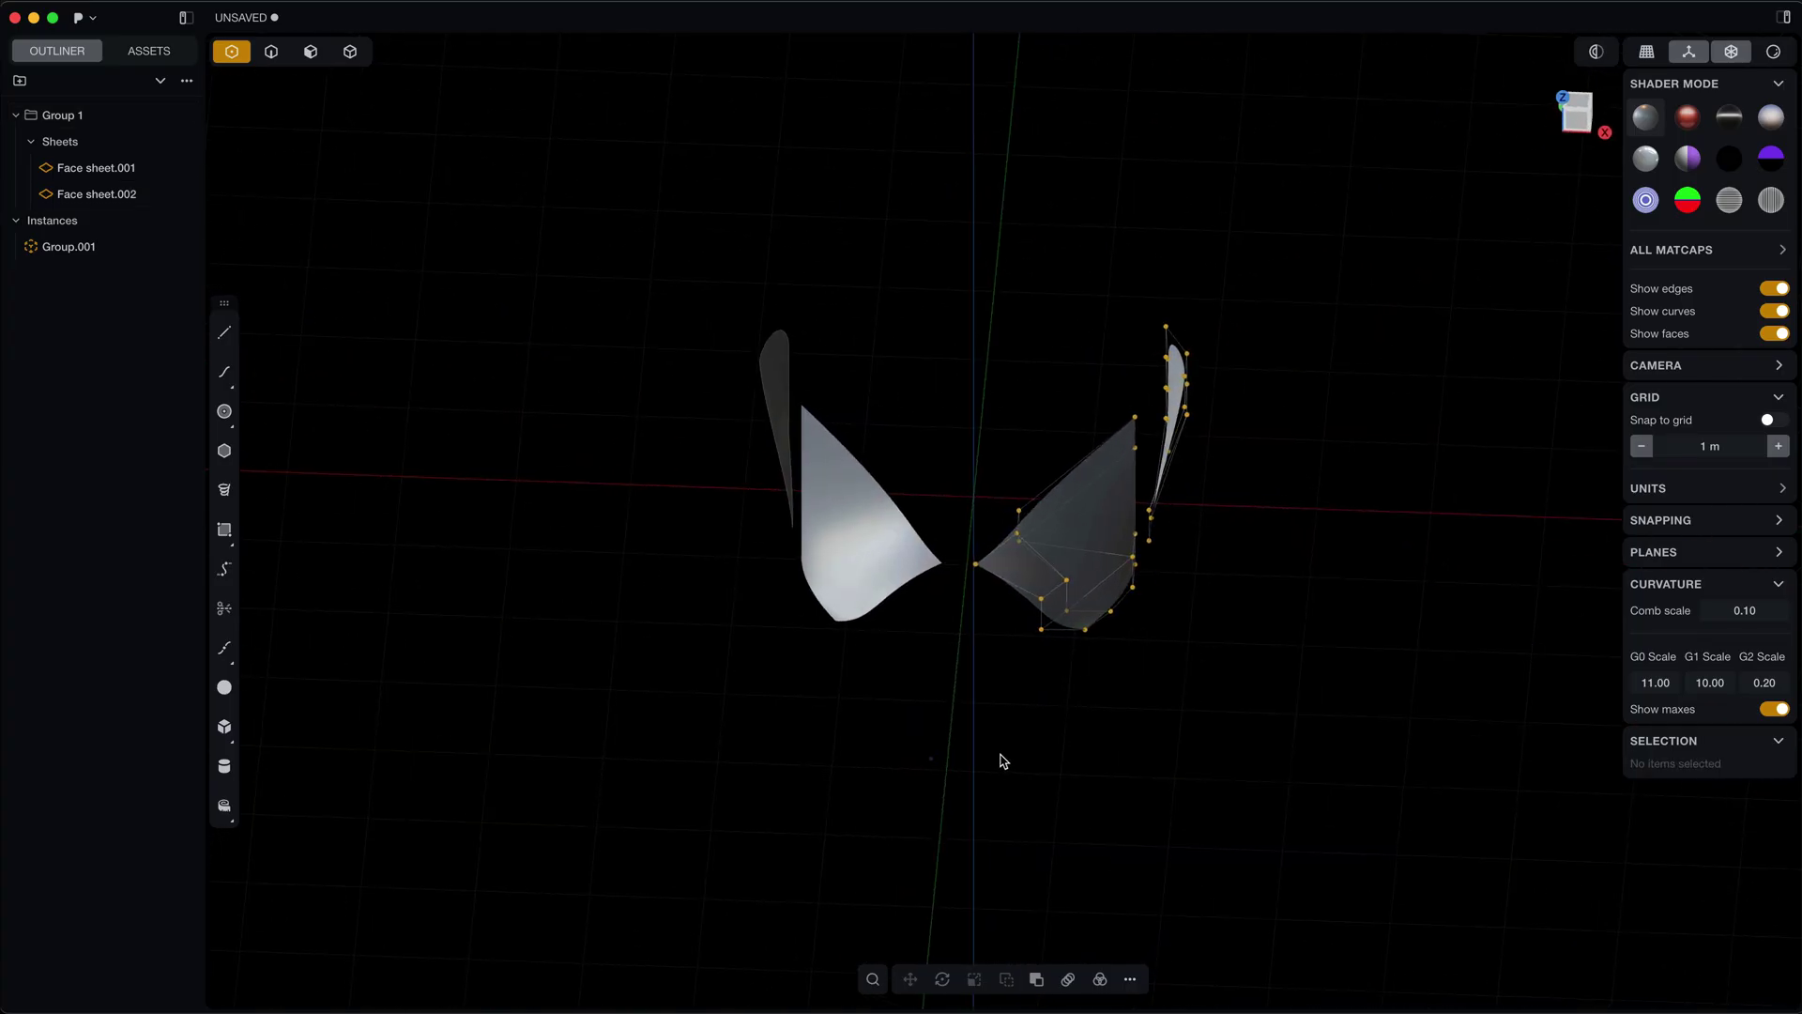
Realize the Group.001 instance to turn it into independent sheets.
left_click(877, 515)
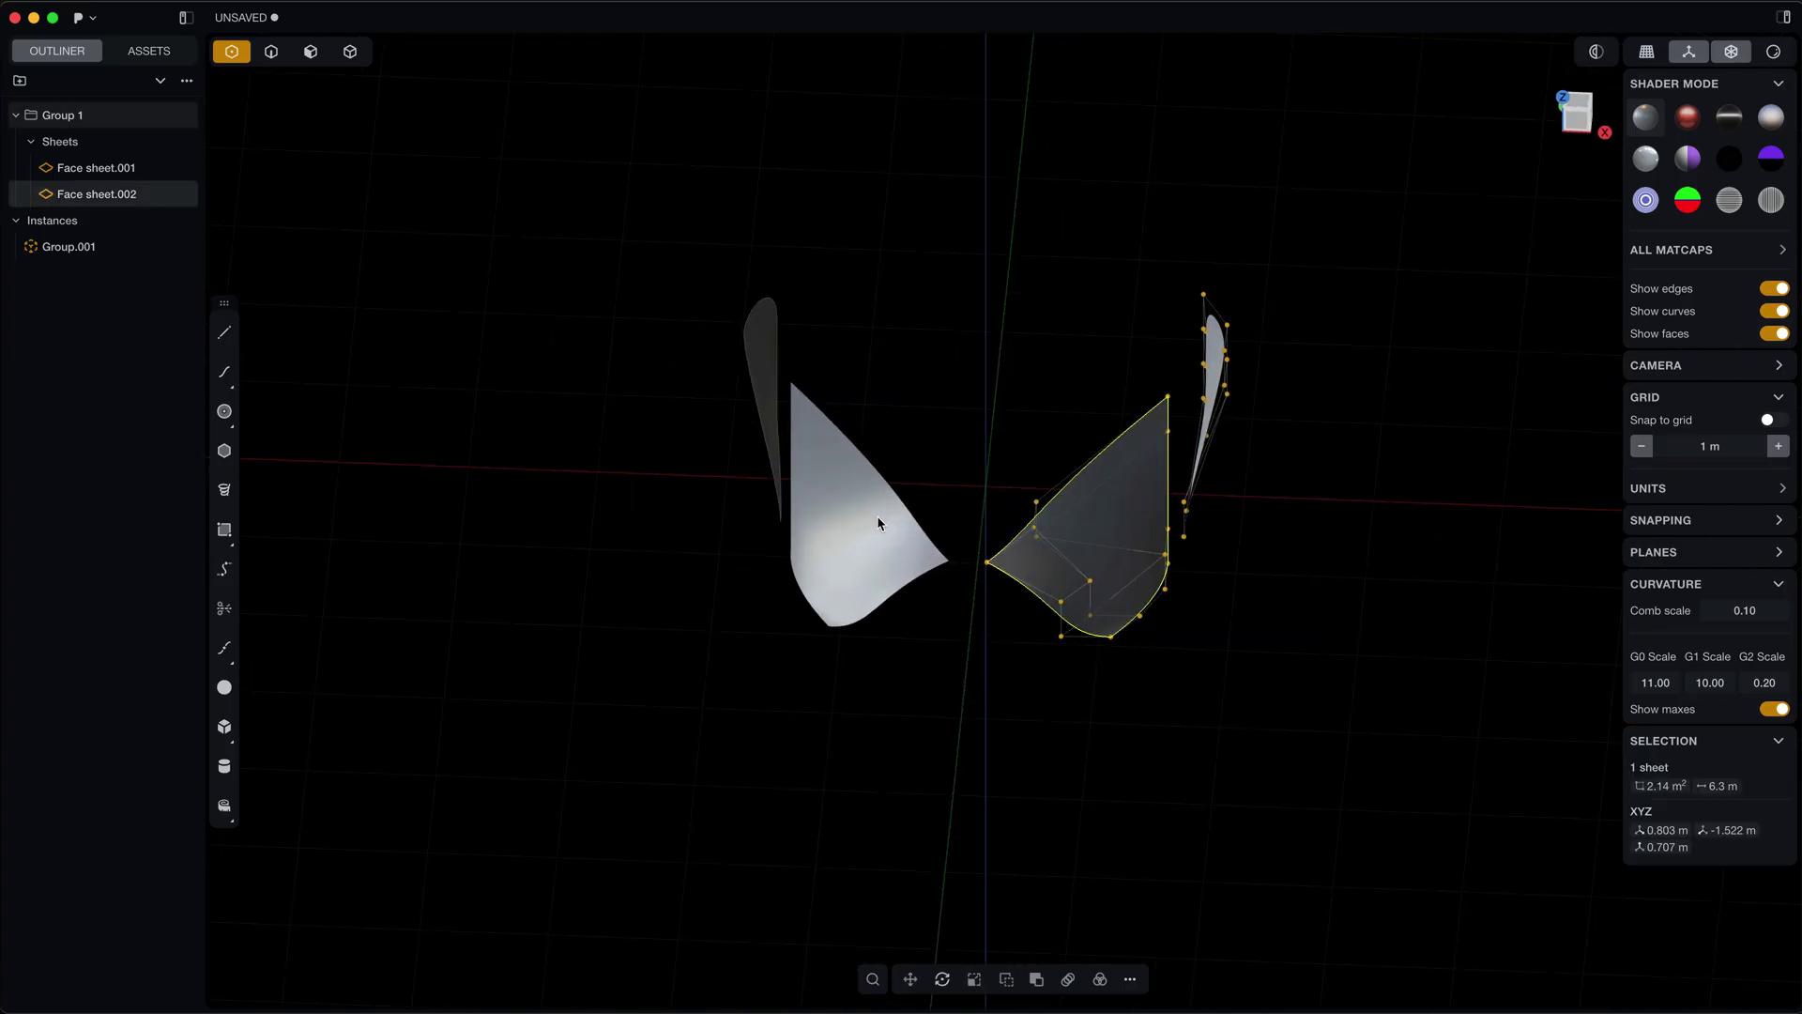
left_click(49, 248)
scroll(527, 599, "down", 3)
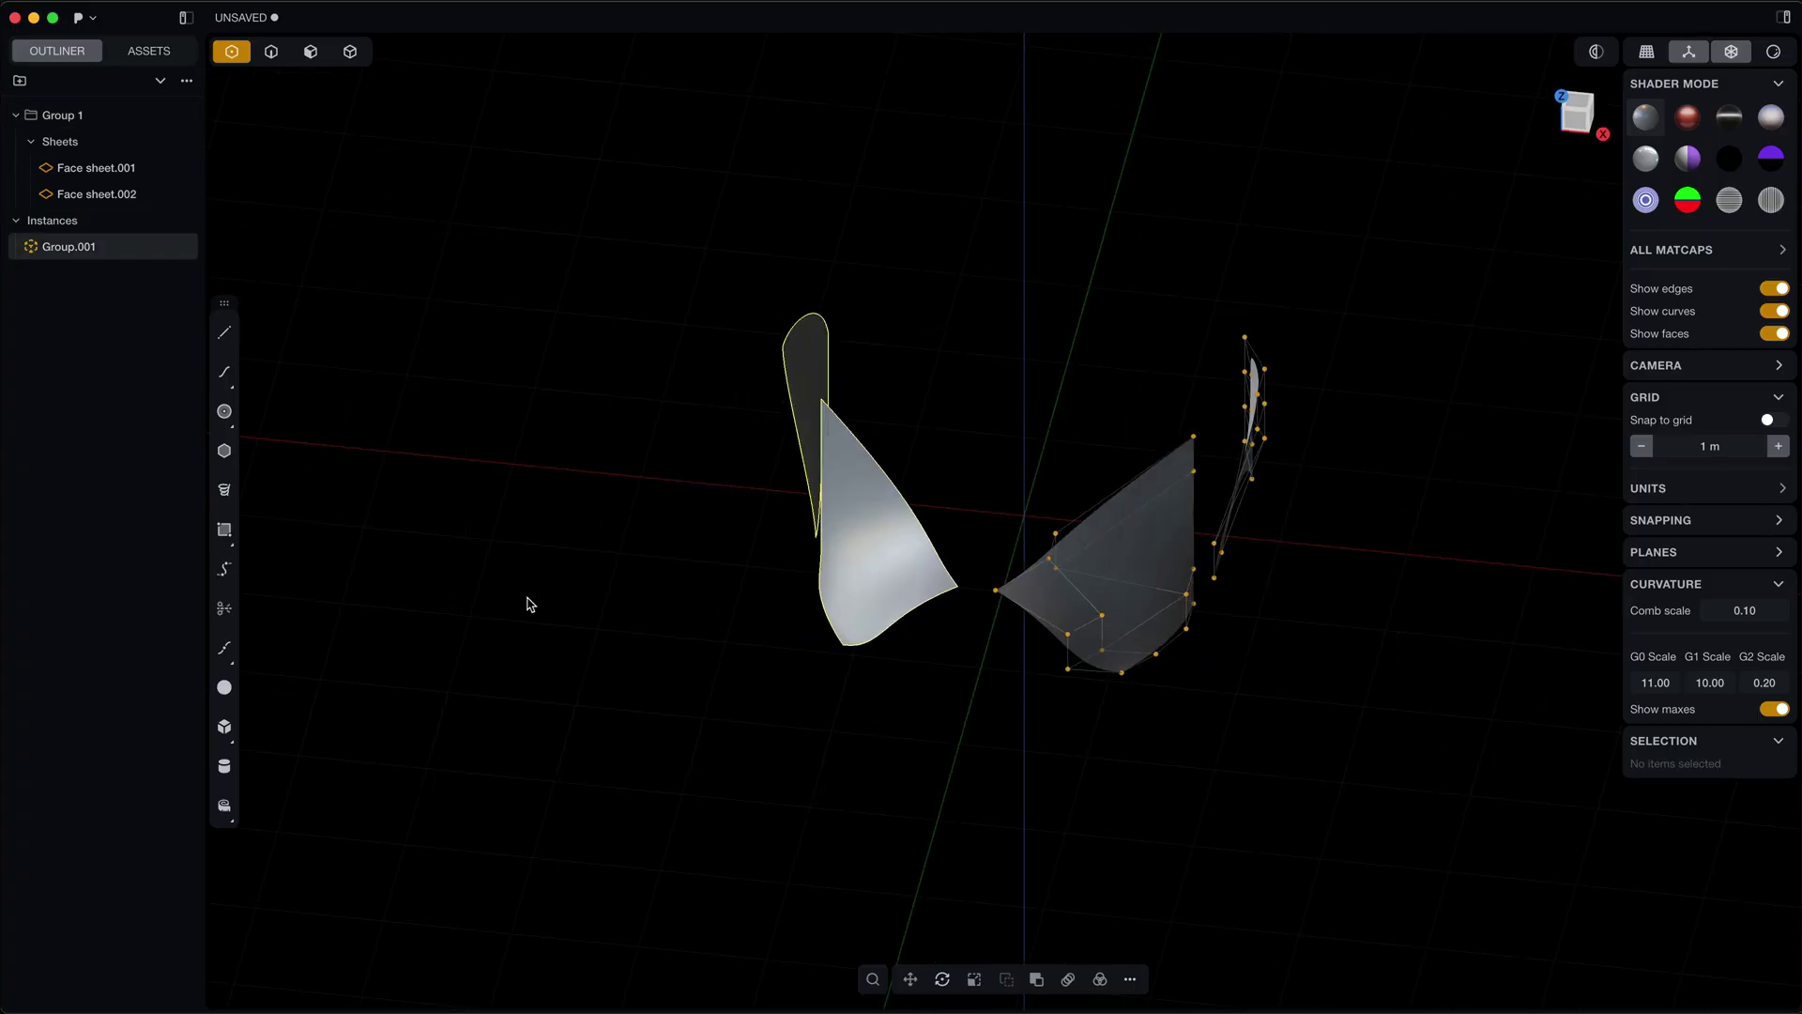
right_click(528, 604)
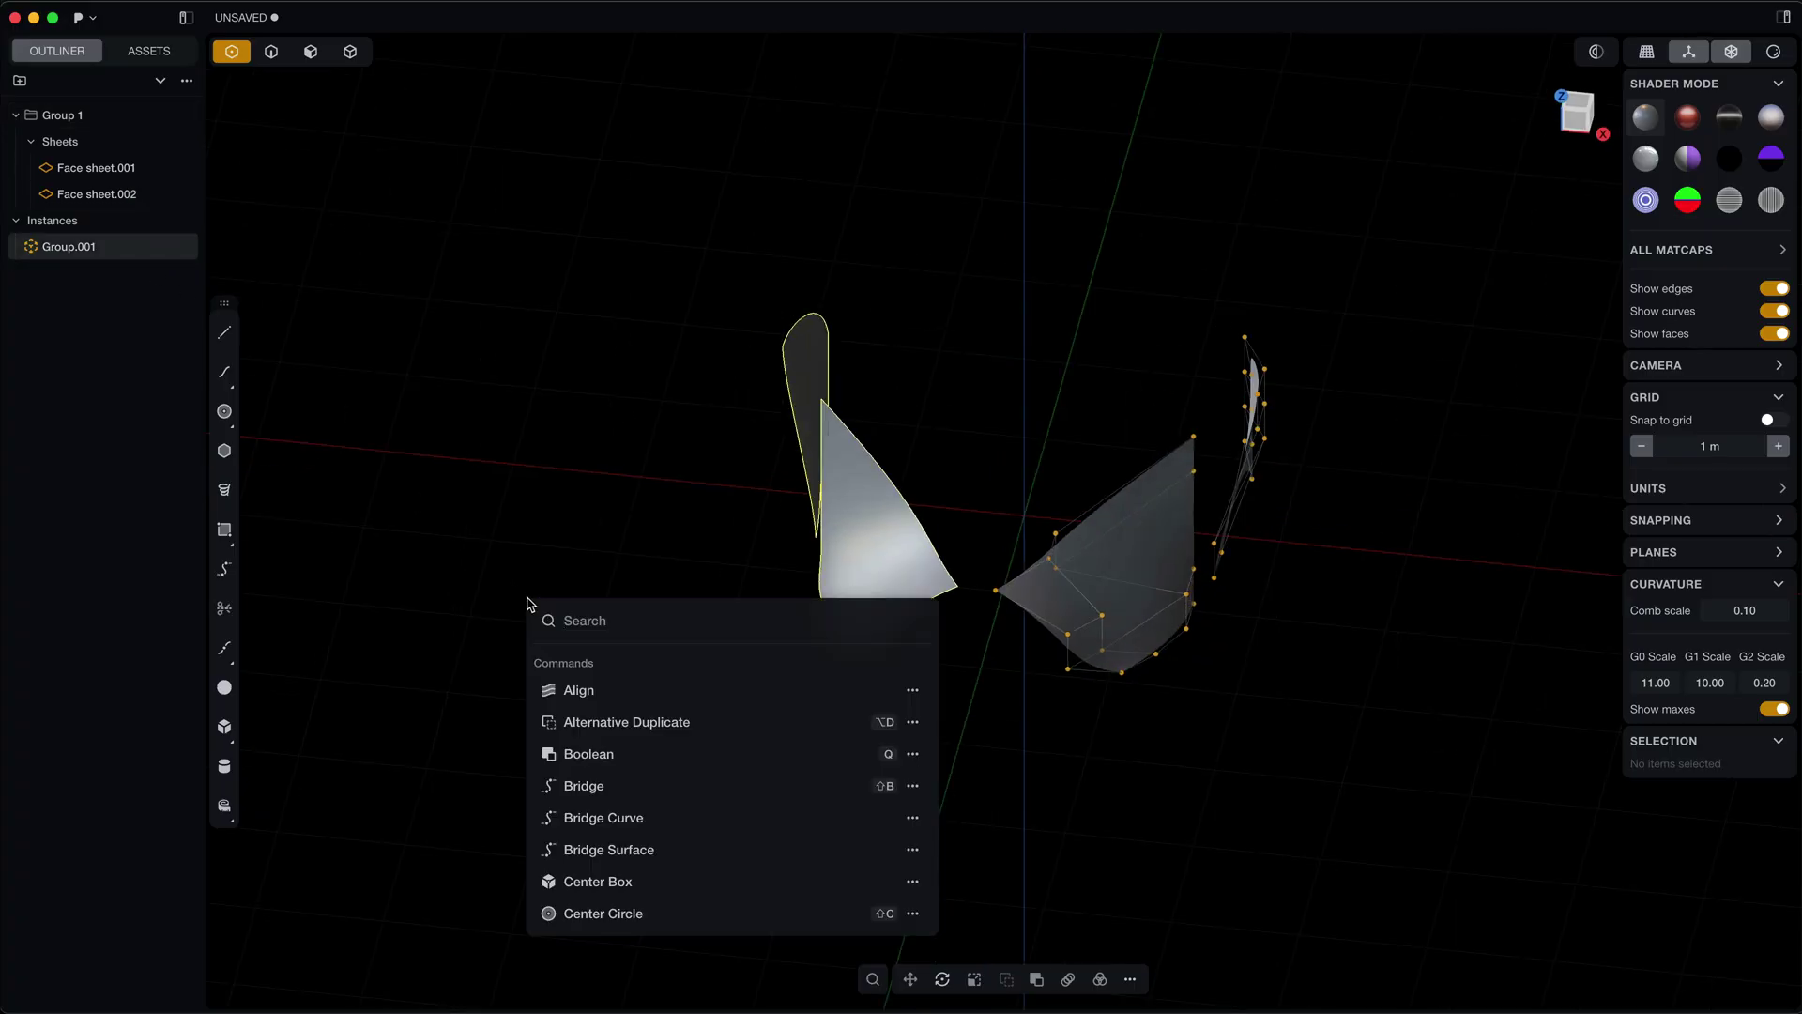
type("reali")
key("Return")
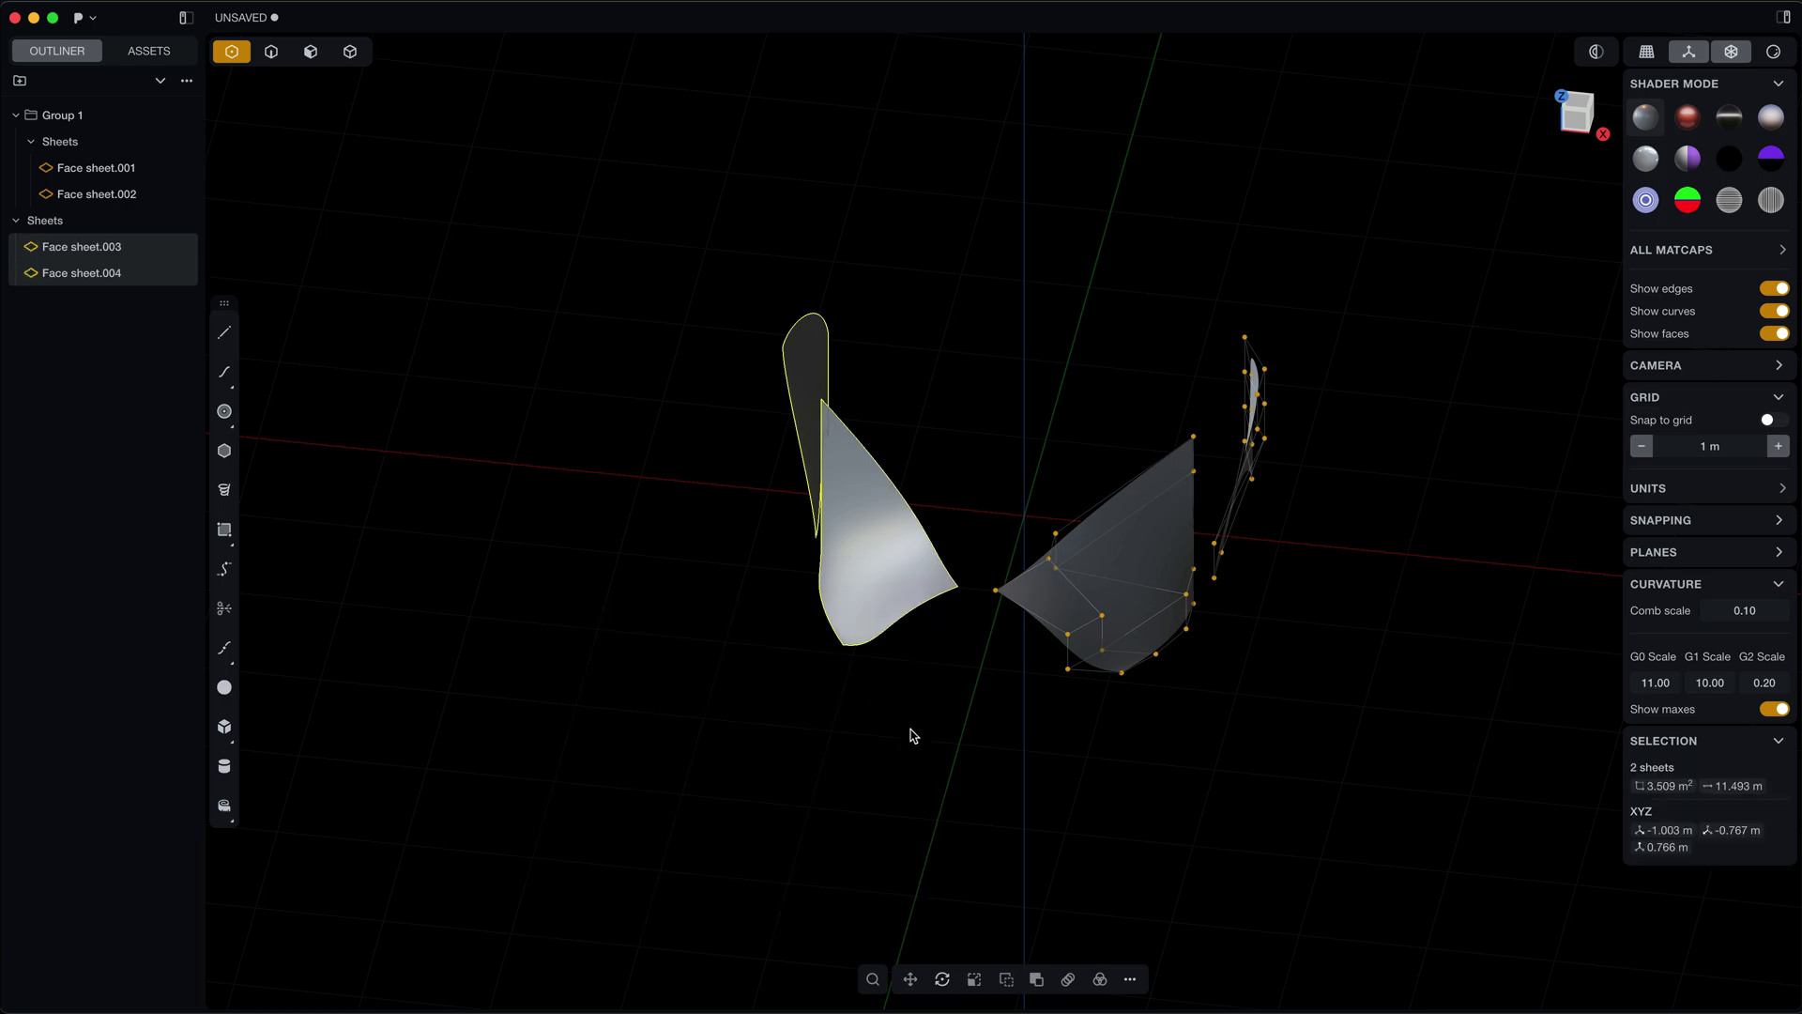
Show the realized front sheet's control points and move six of them by about -0.08, 0.14 and 0.16 m in X, Y and Z.
key("Escape")
key("3")
left_click(850, 588)
key("shift+1")
key("1")
middle_click_drag(792, 712, 804, 644)
key("Escape")
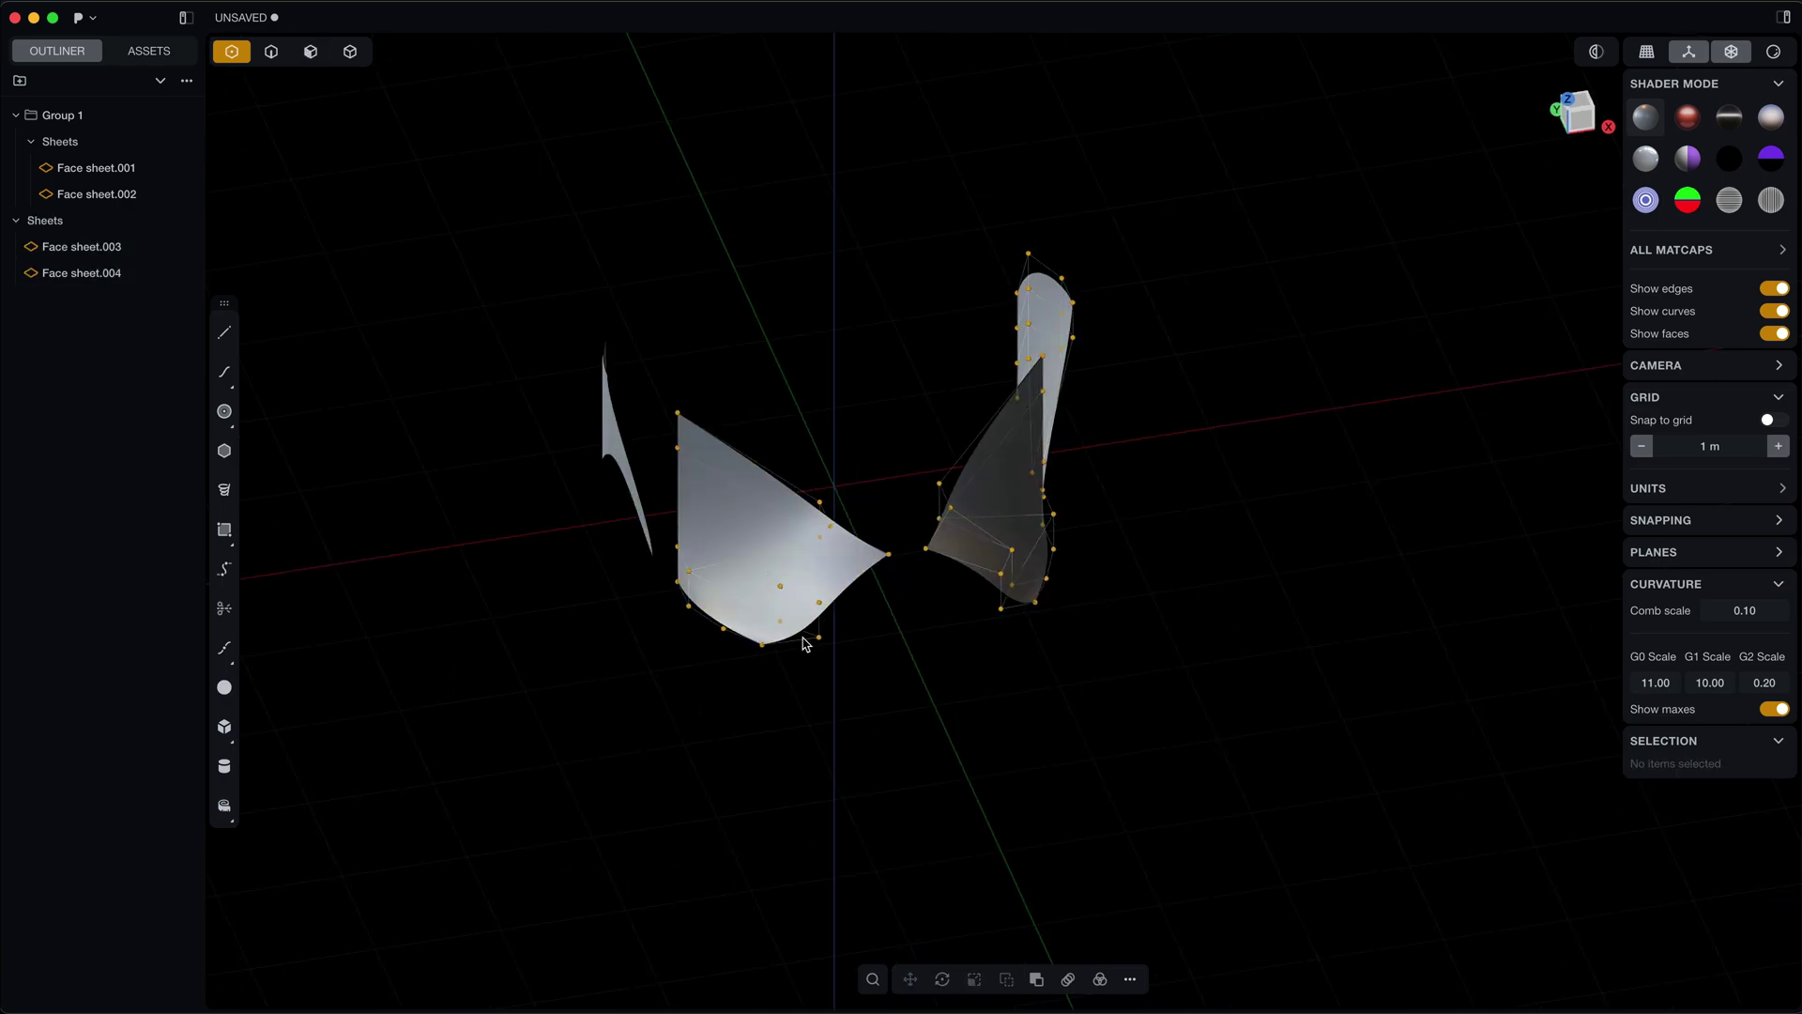
left_click_drag(774, 460, 827, 687)
key("g")
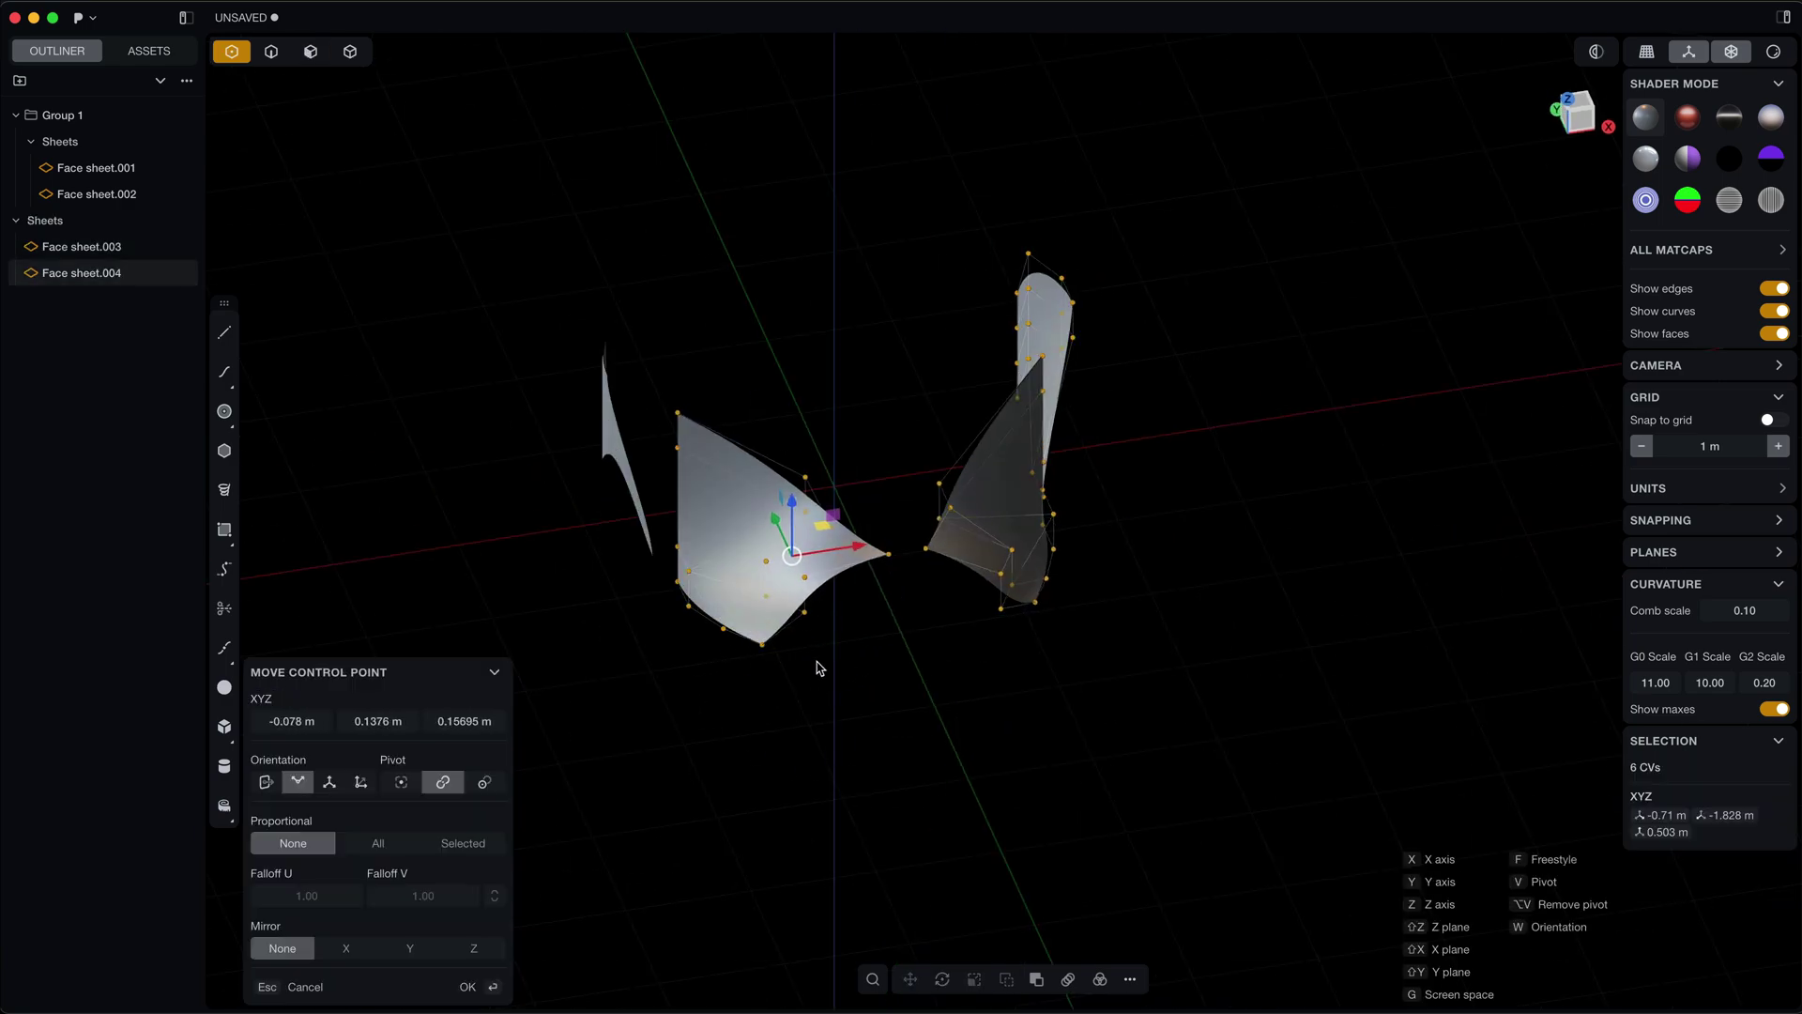
key("Return")
Loft a G1-continuous surface between the lower edges of the realized front sheet and the original front sheet.
key("2")
left_click(833, 589)
key("shift+e")
left_click(997, 579, "shift")
middle_click_drag(997, 592, 929, 711)
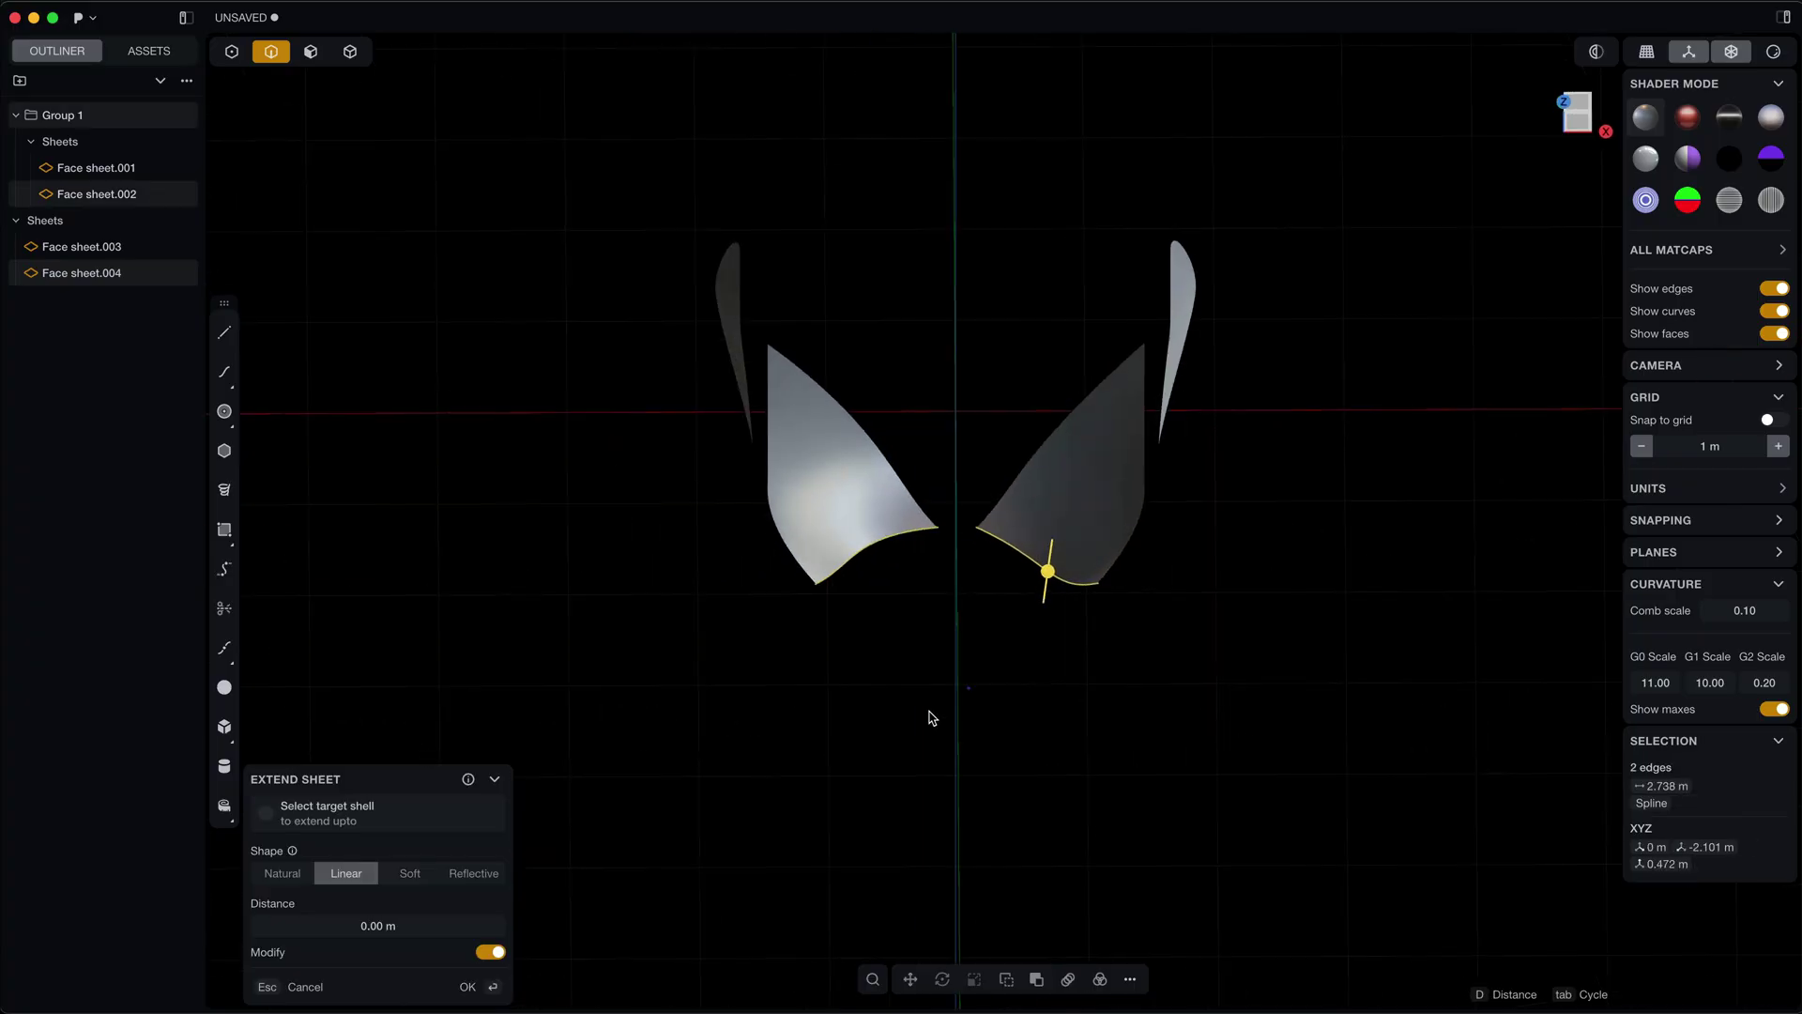
key("l")
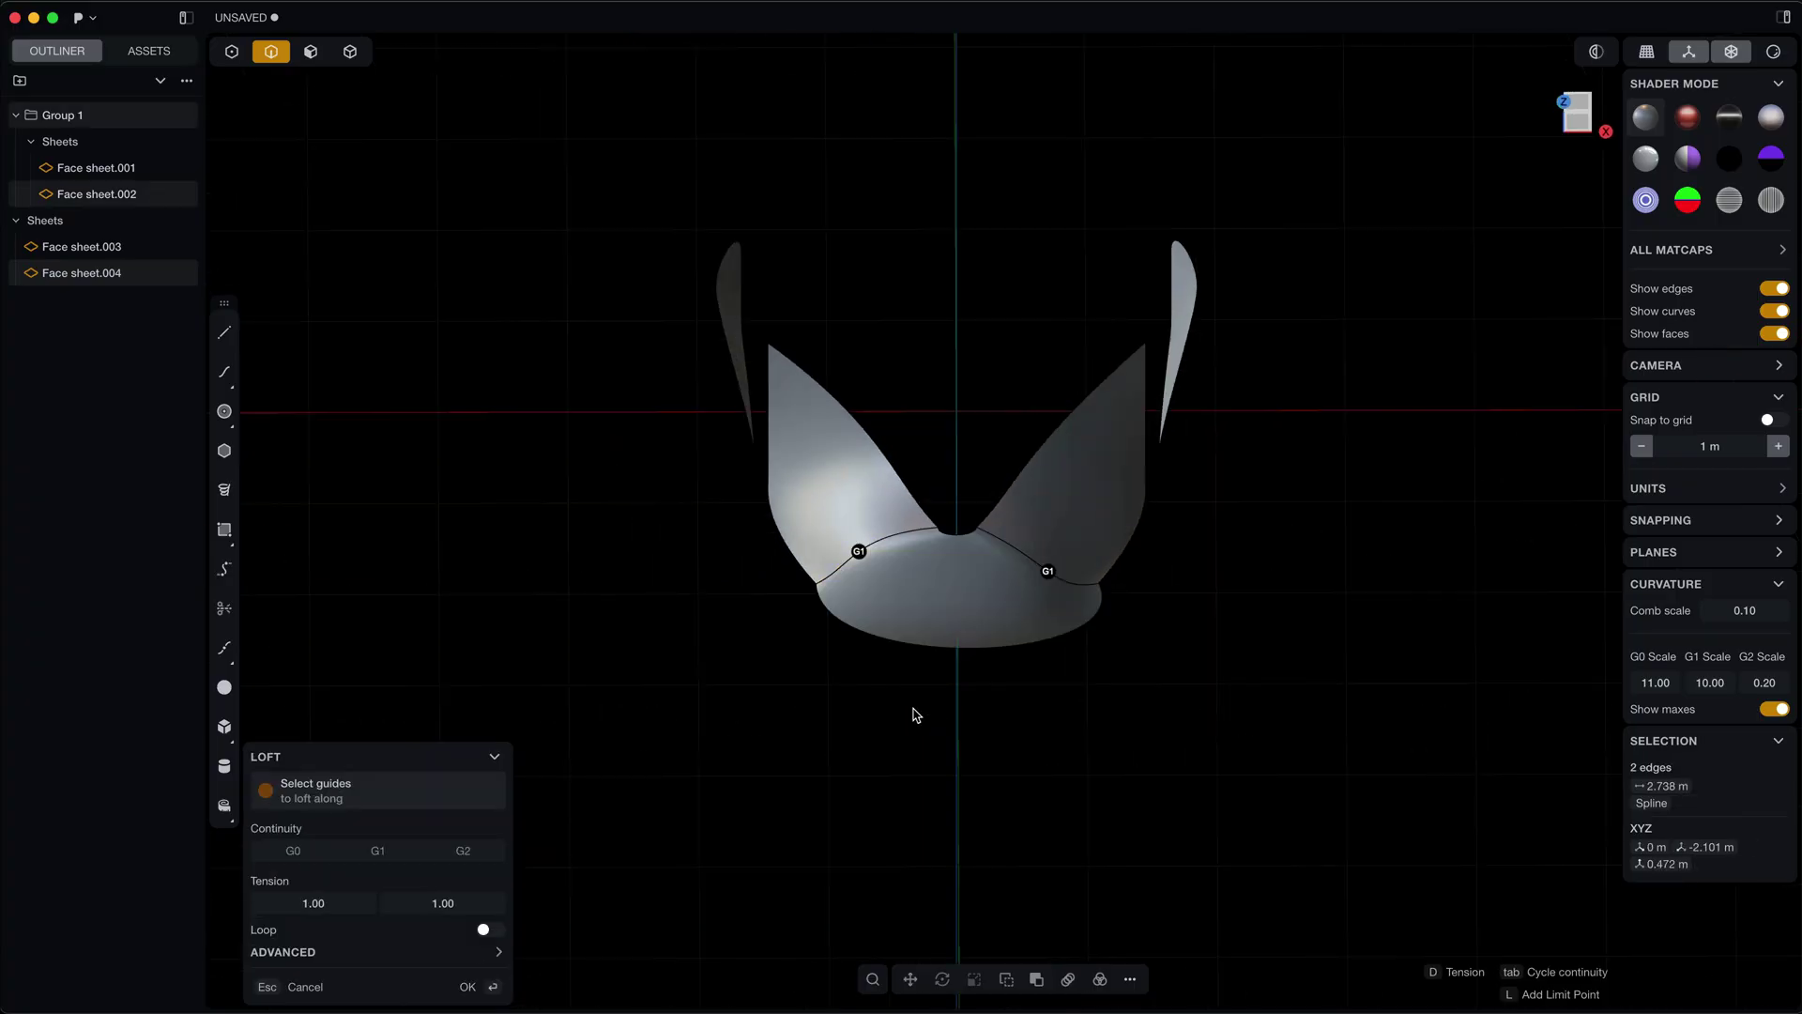
middle_click_drag(1026, 776, 753, 785)
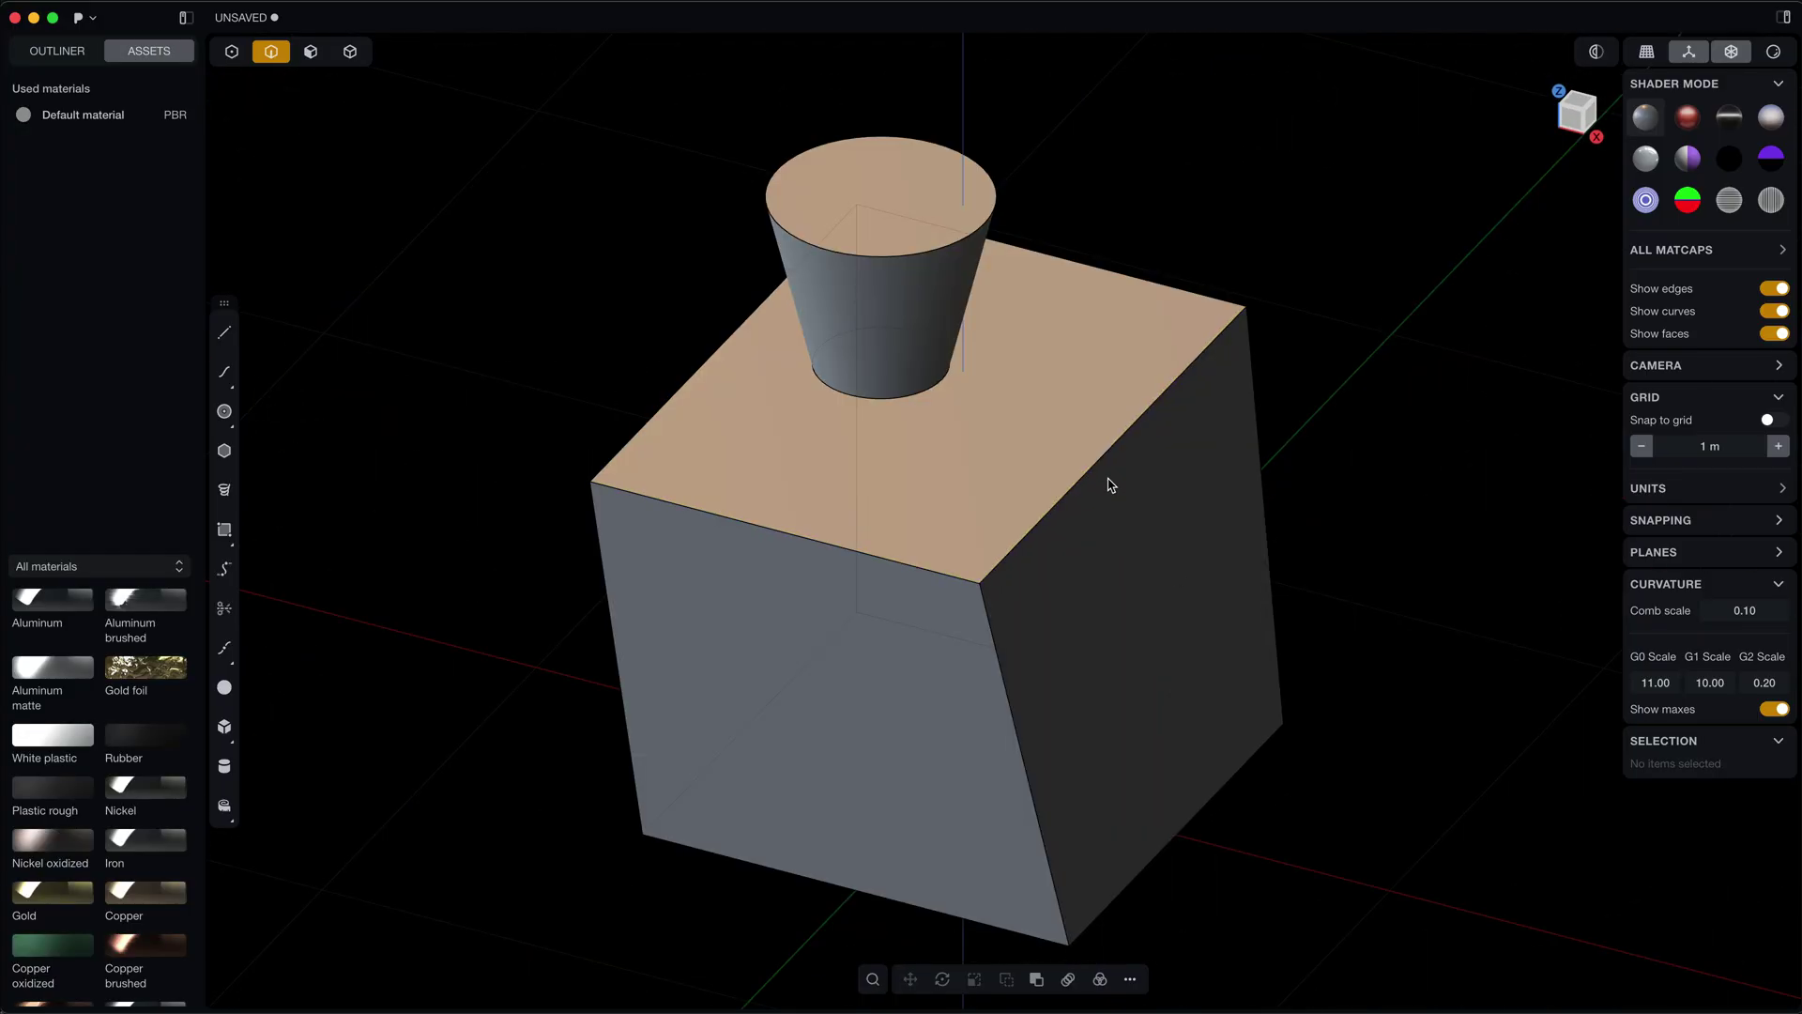
Move the long upper edge of the block, above its dark side face, outward by about 0.16 m along X.
left_click(1086, 468)
key("f")
key("g")
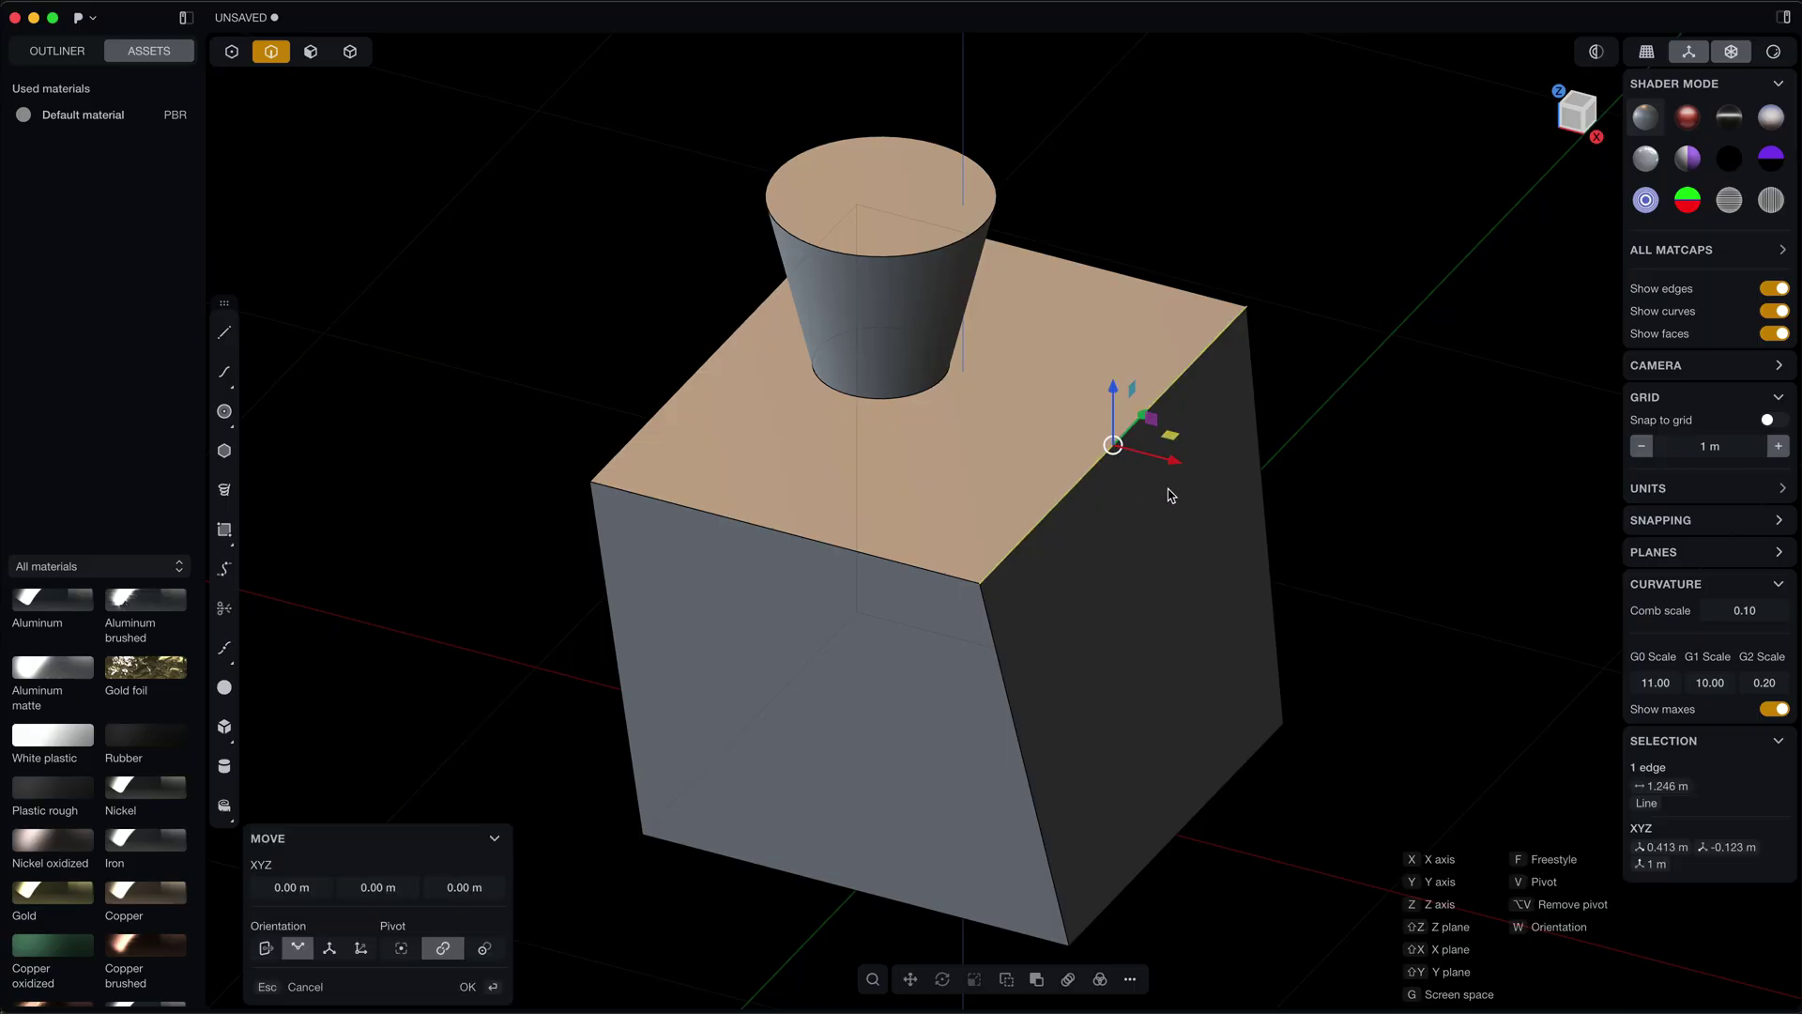
left_click_drag(1170, 461, 1148, 505)
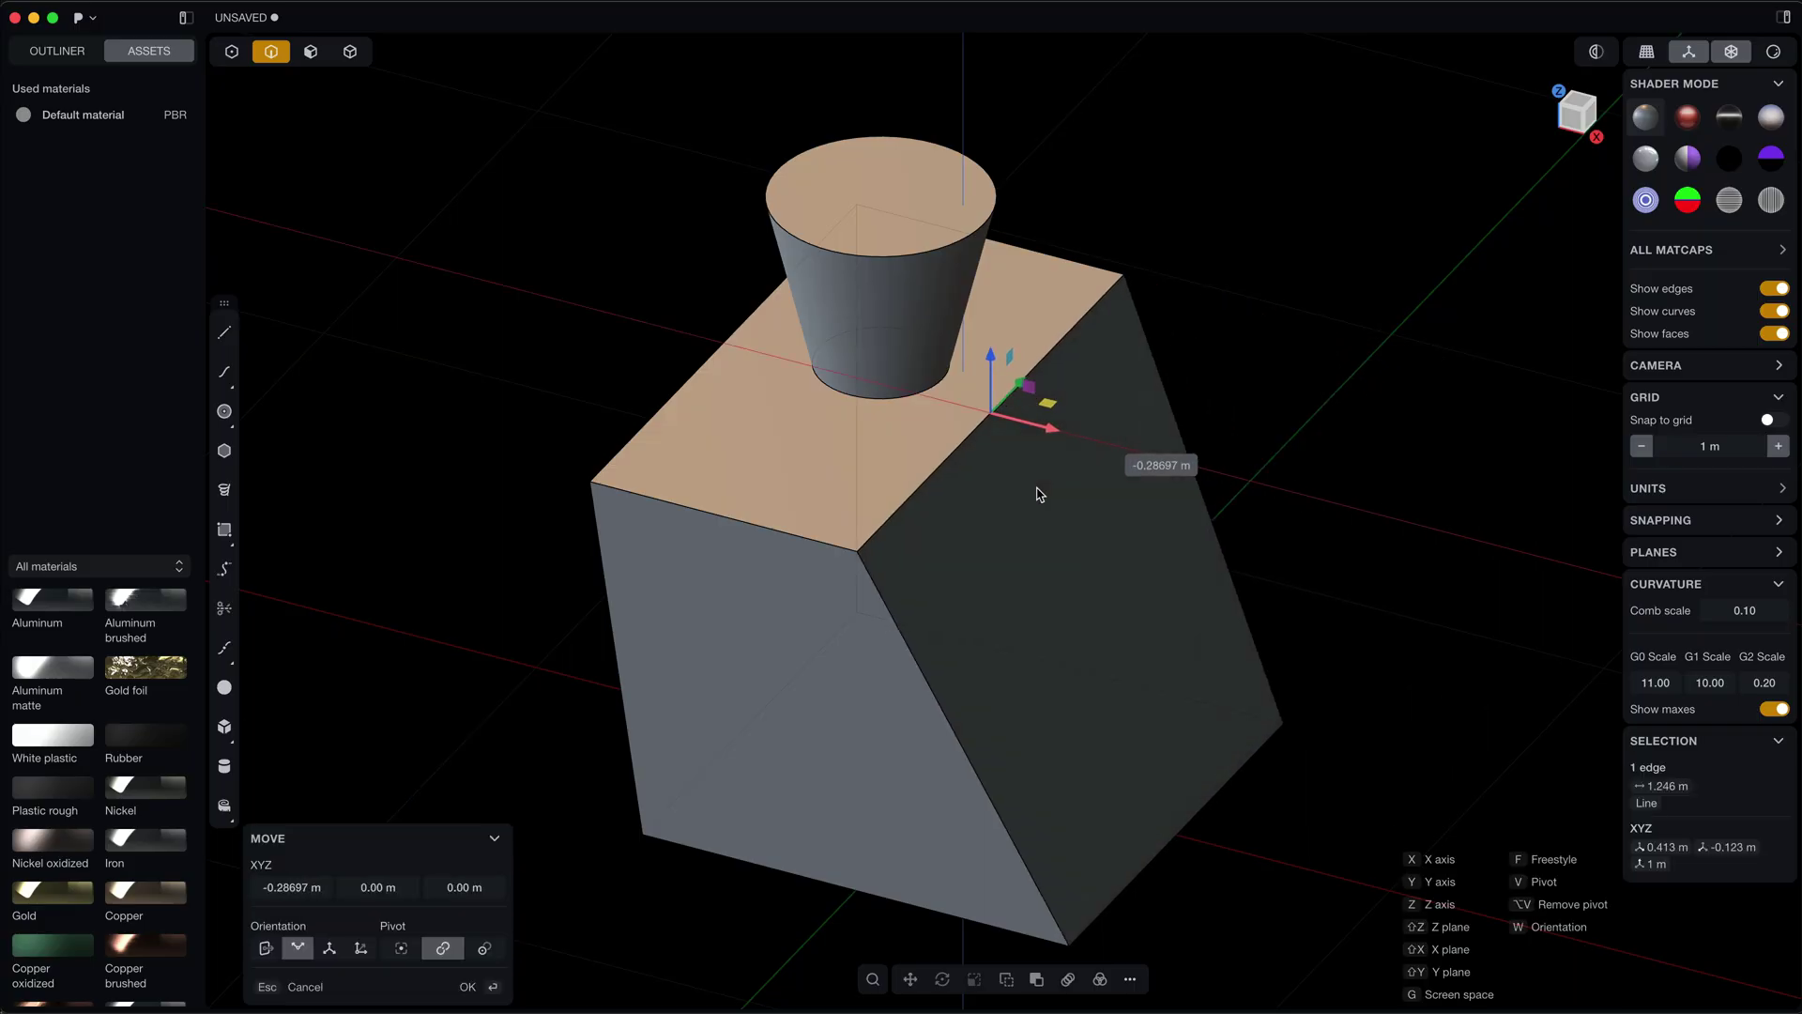
left_click_drag(1226, 563, 1223, 563)
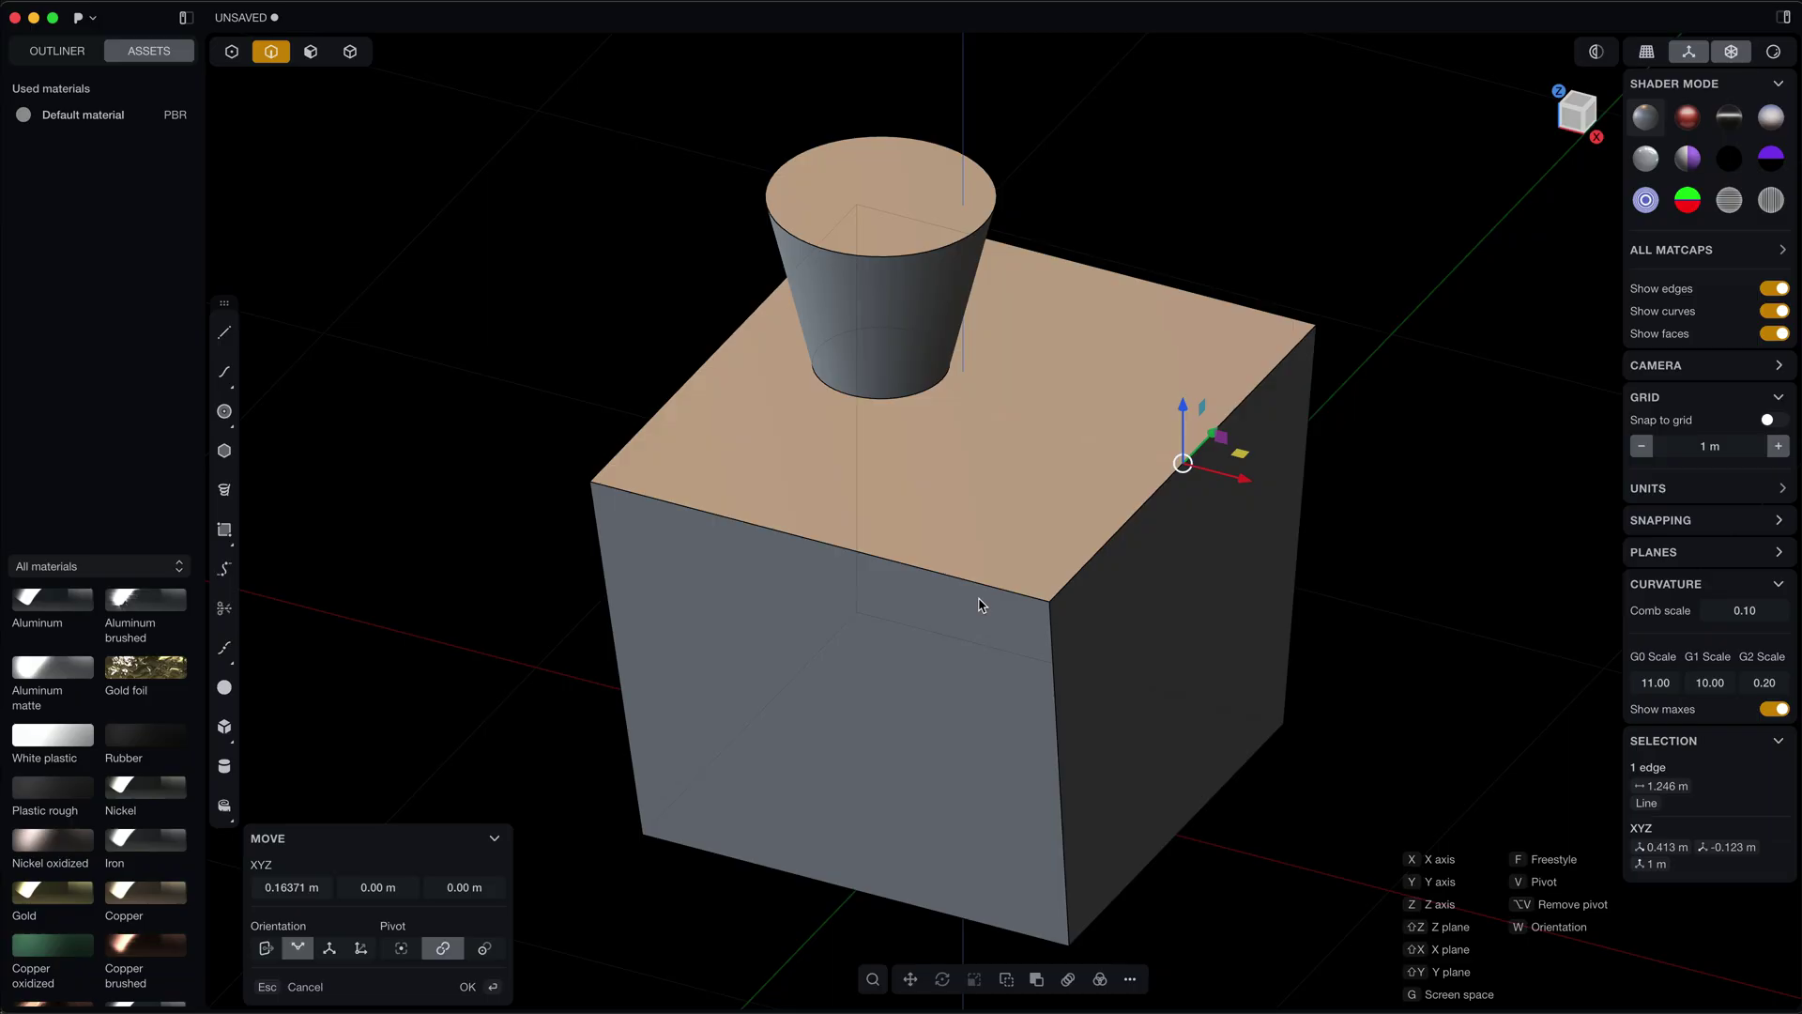
Move the cone's base edge outward to a radius of about 0.49 m and its top edge inward by about 0.07 m.
key("f")
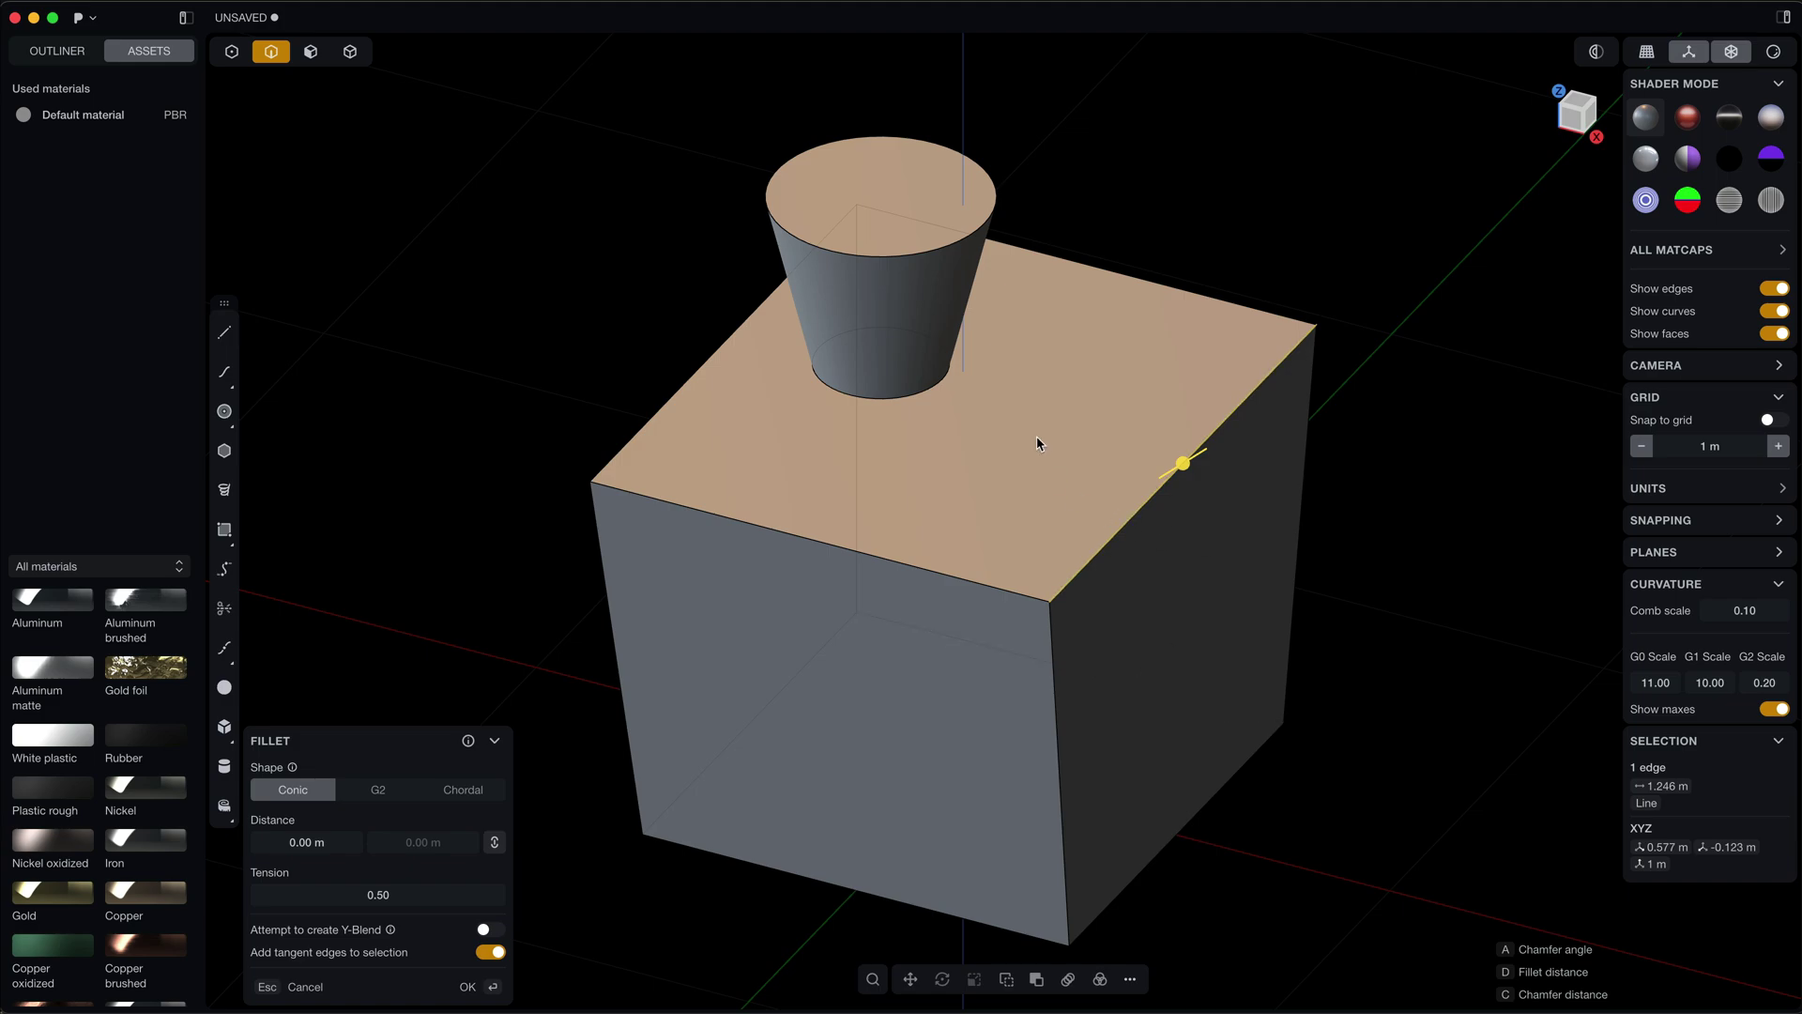
left_click(931, 397)
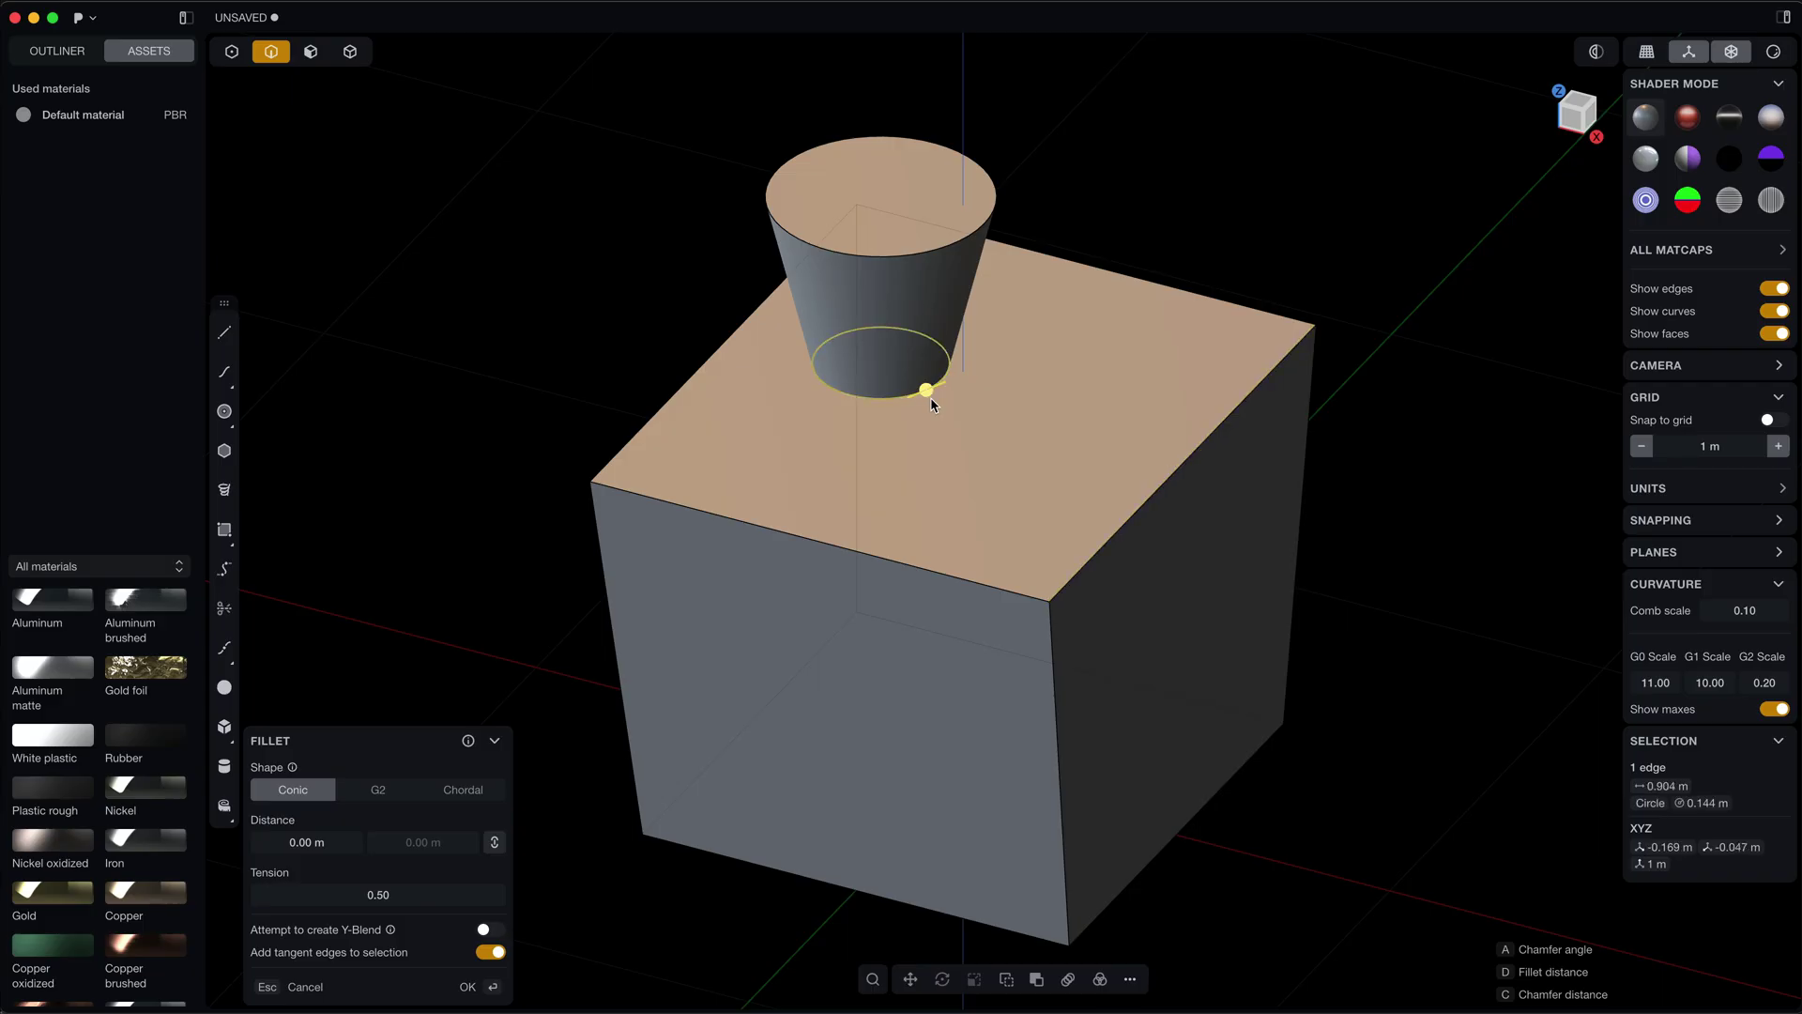
key("g")
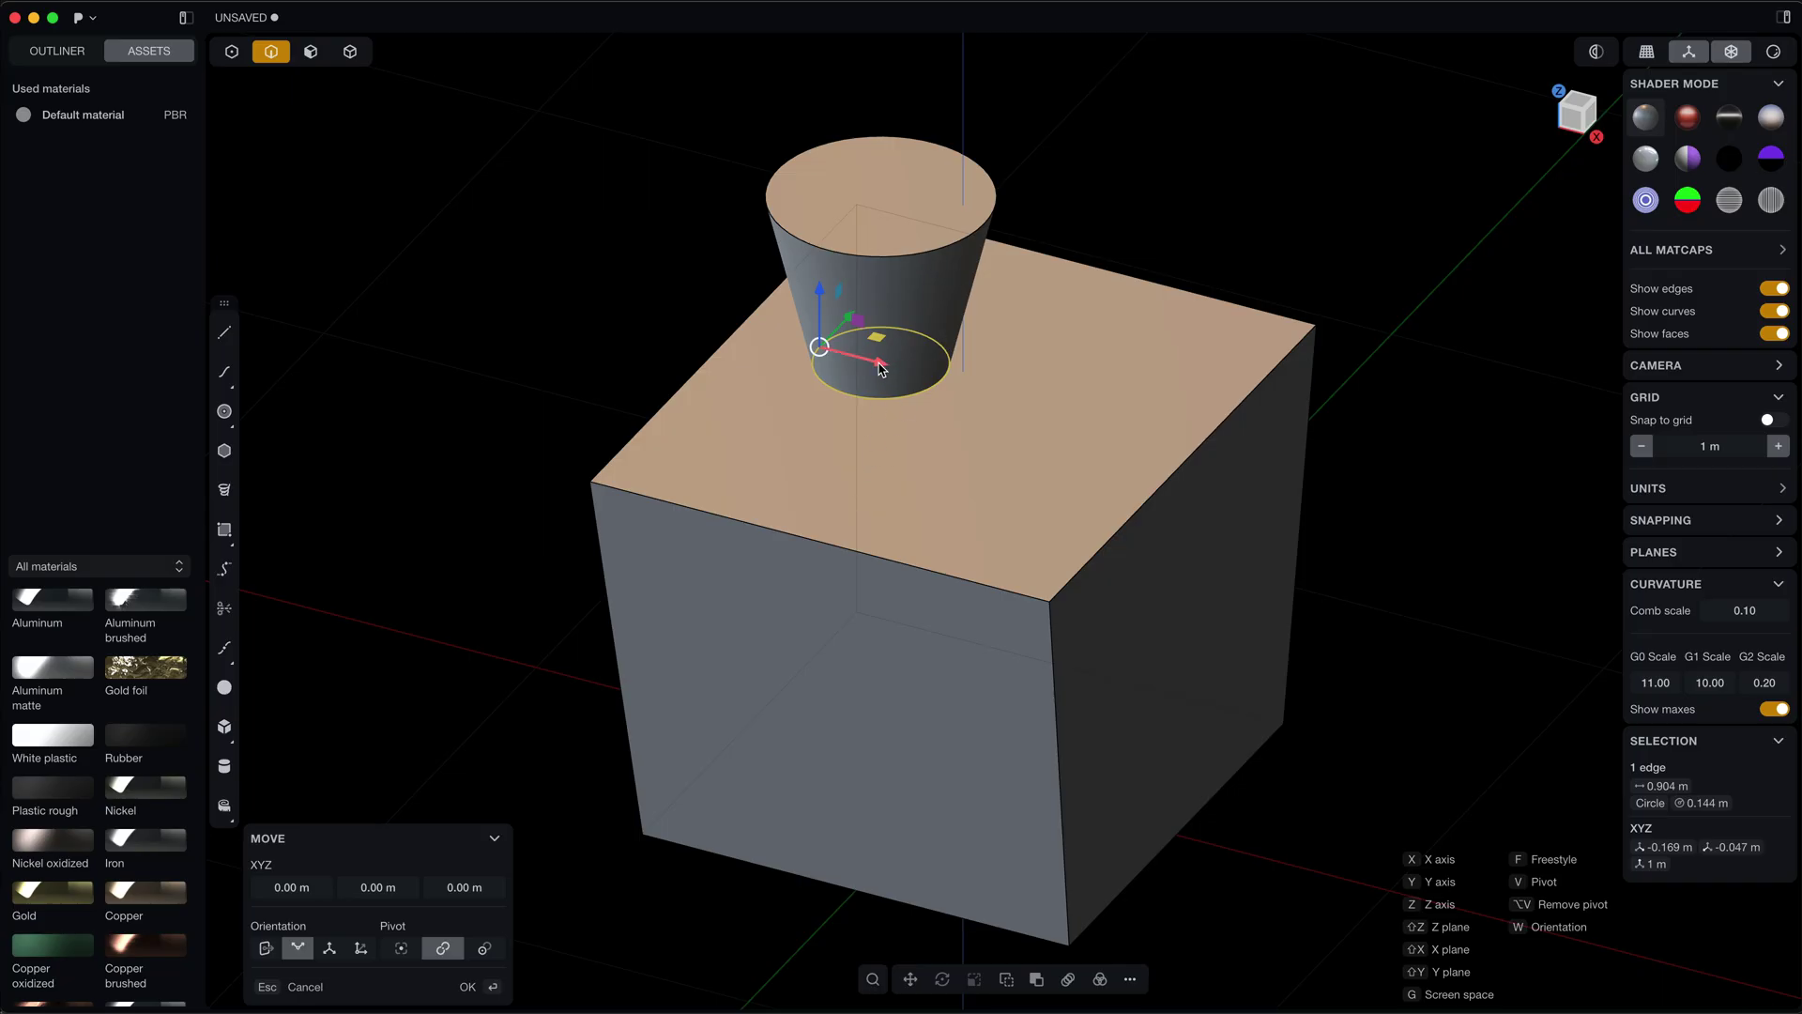
left_click_drag(881, 368, 719, 380)
key("Return")
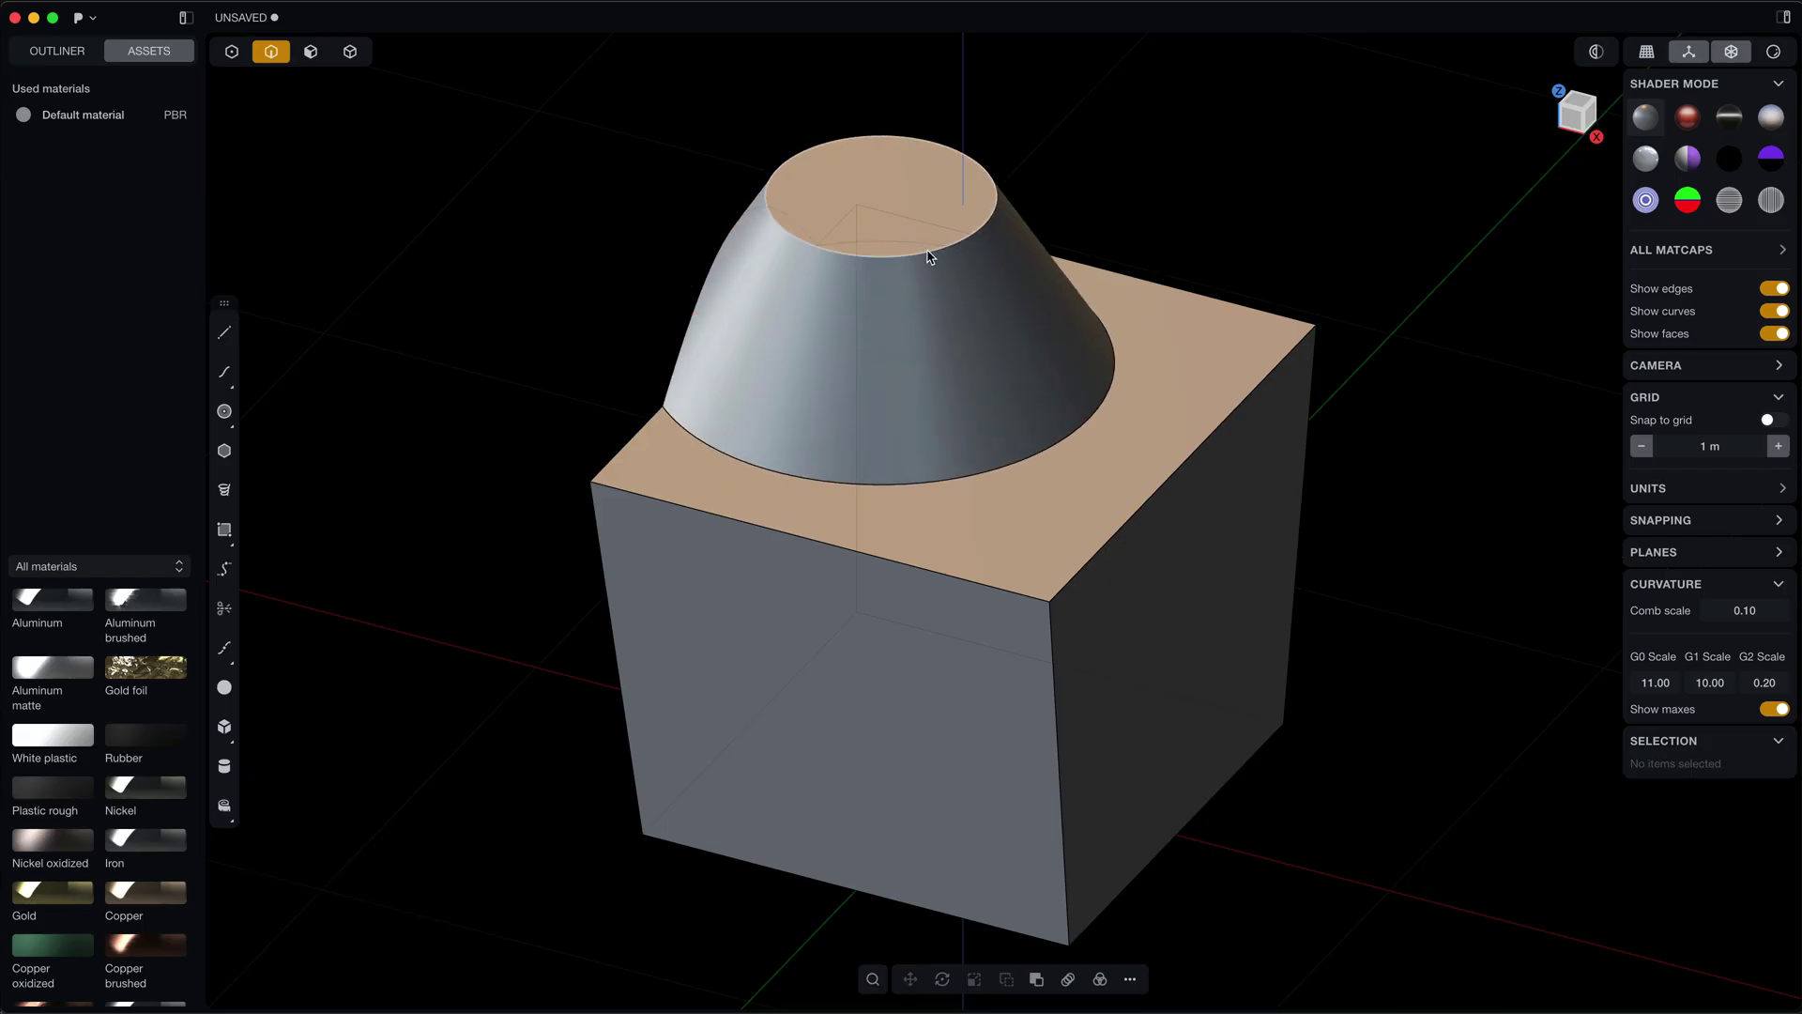
left_click(927, 256)
left_click_drag(825, 178, 842, 242)
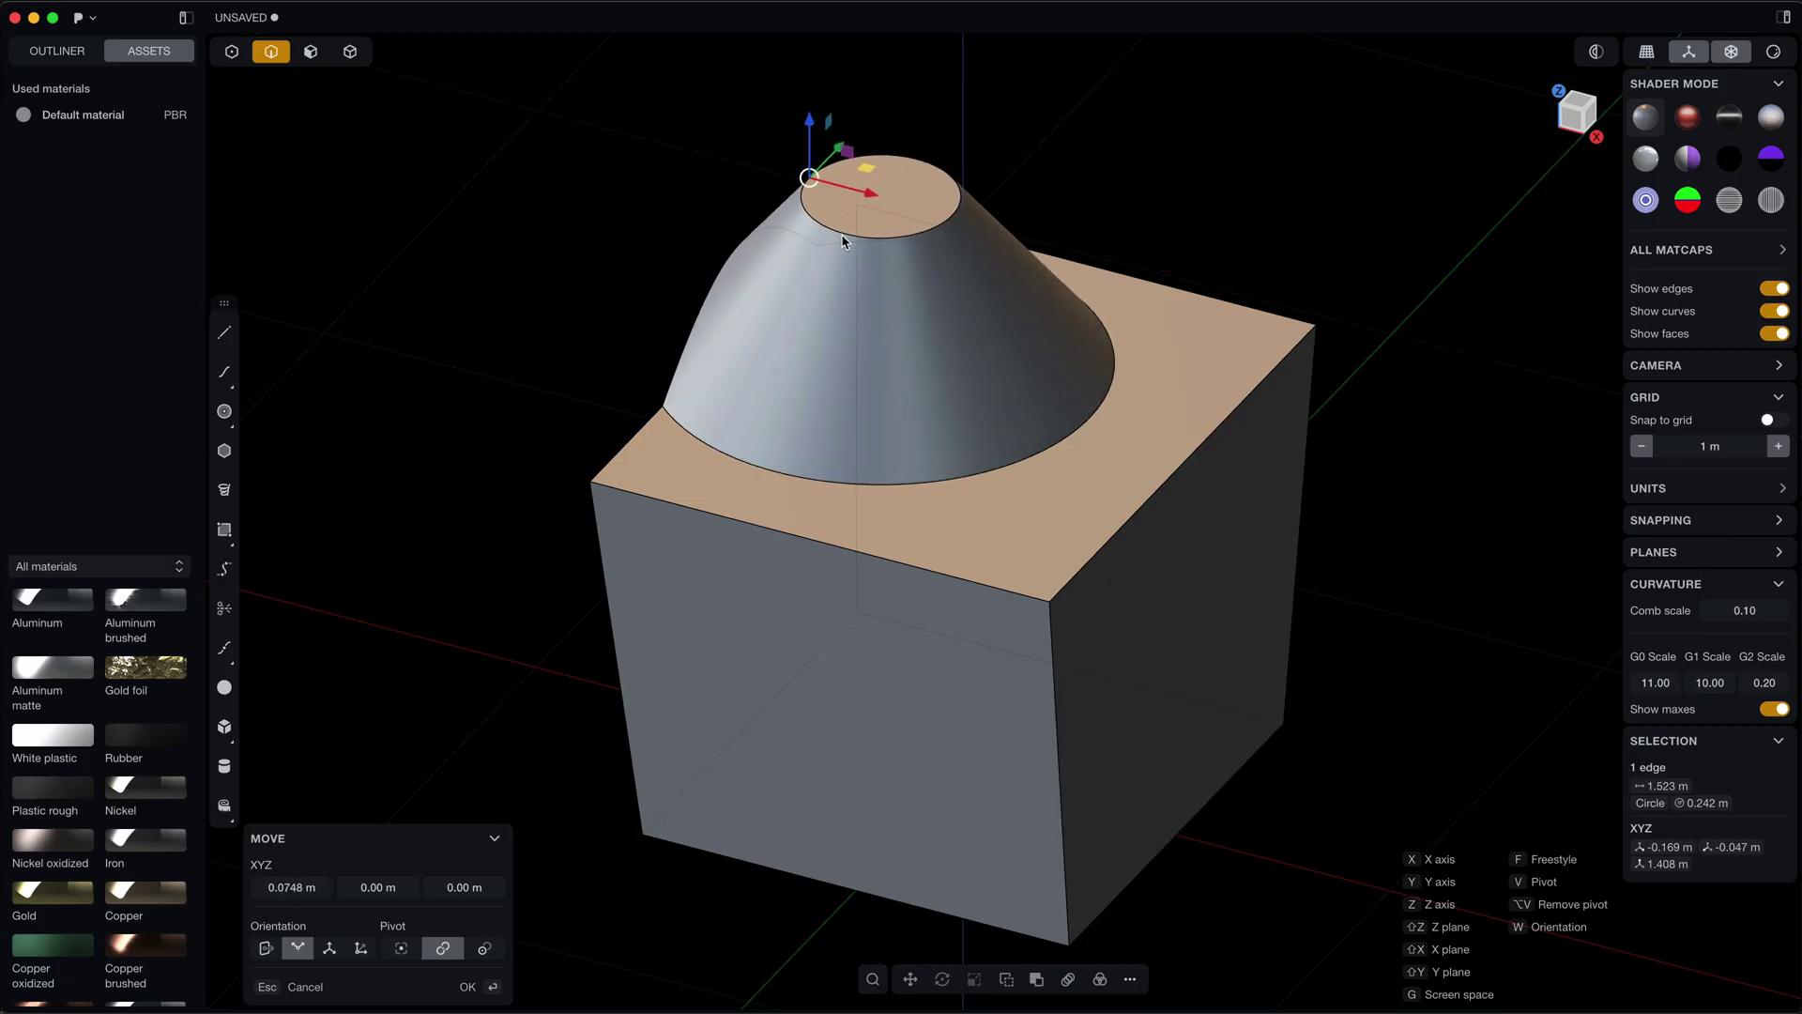
Move the cone's base edge further outward past the block's sides so that the cone covers the block's whole top.
key("f")
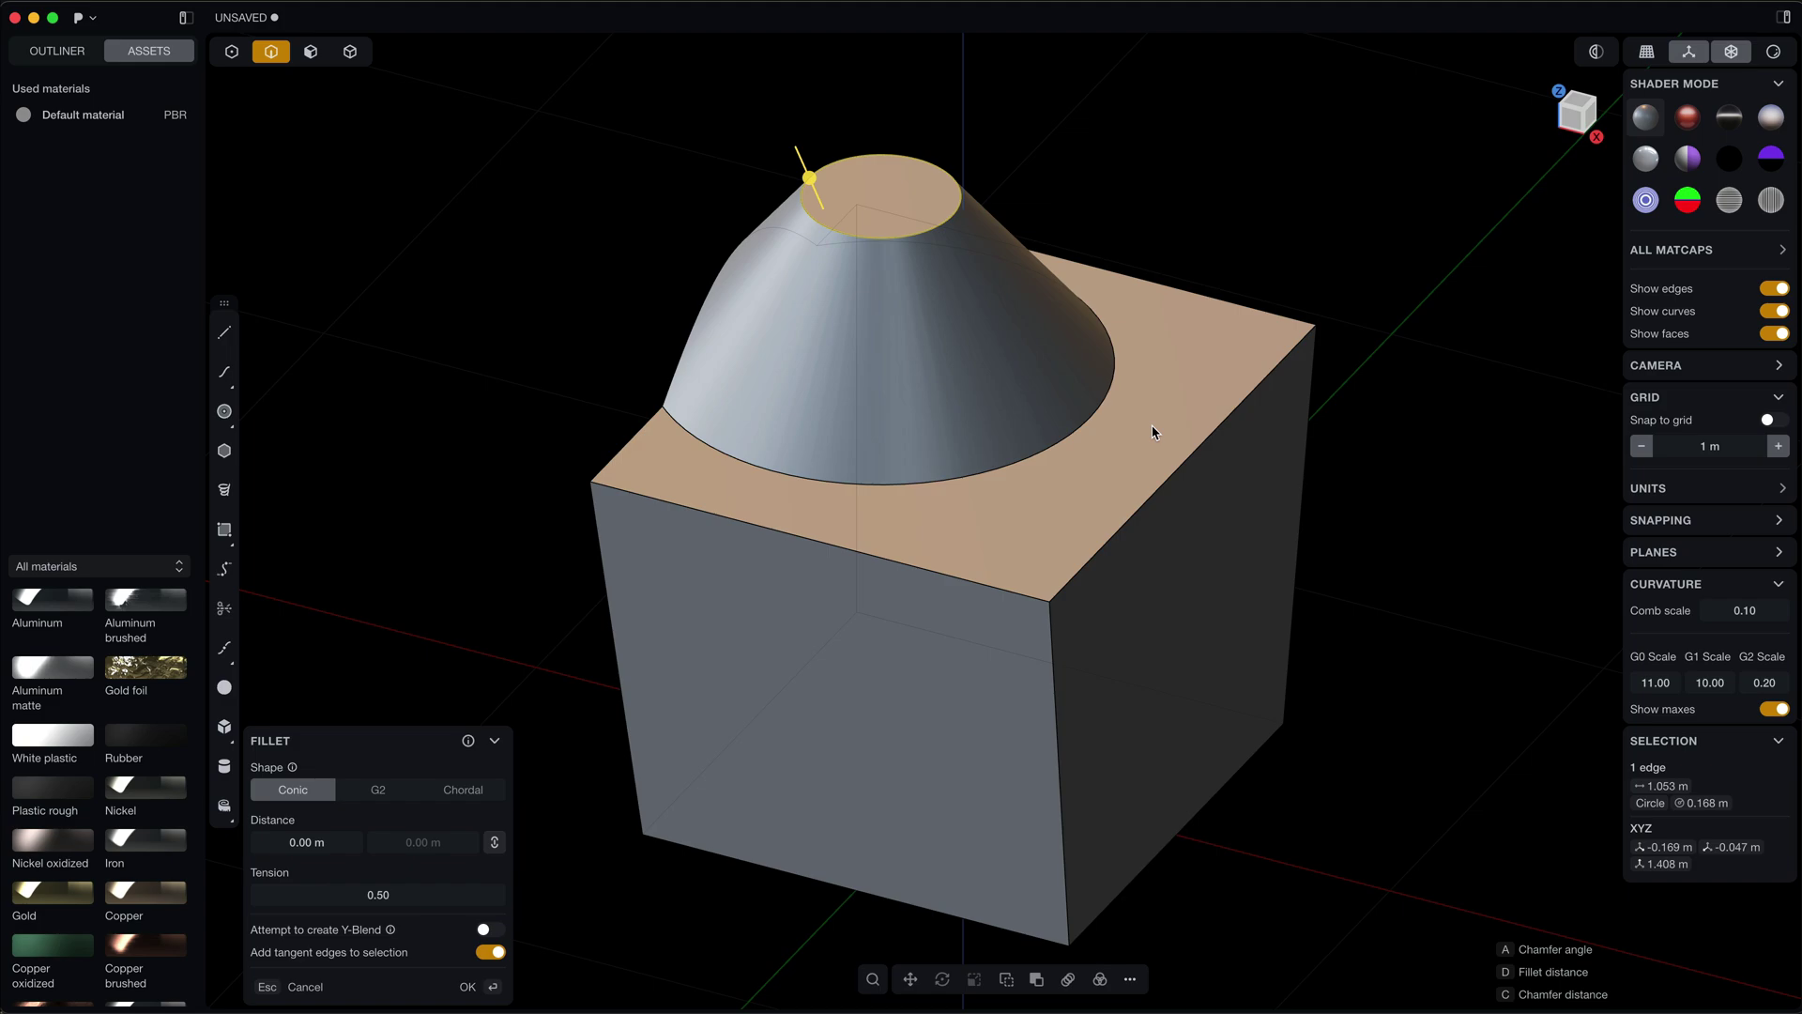
left_click(1064, 438)
key("g")
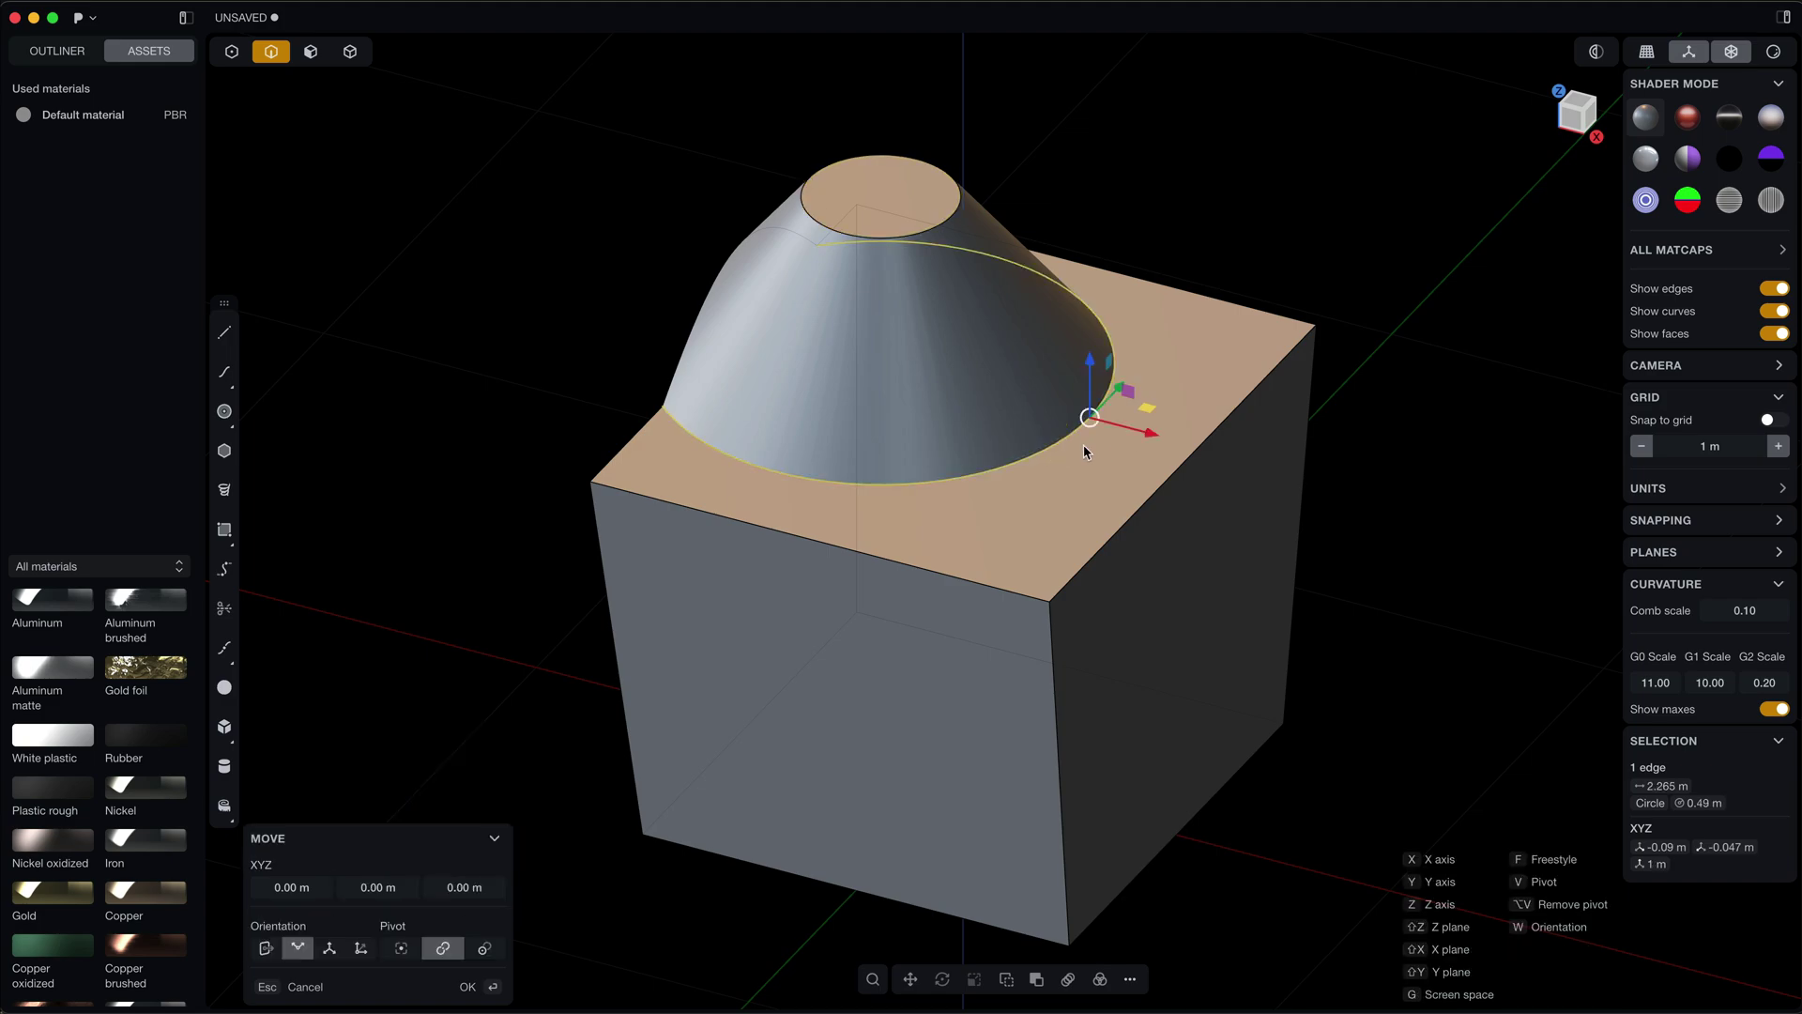
left_click_drag(1146, 444, 1405, 526)
left_click(1359, 549)
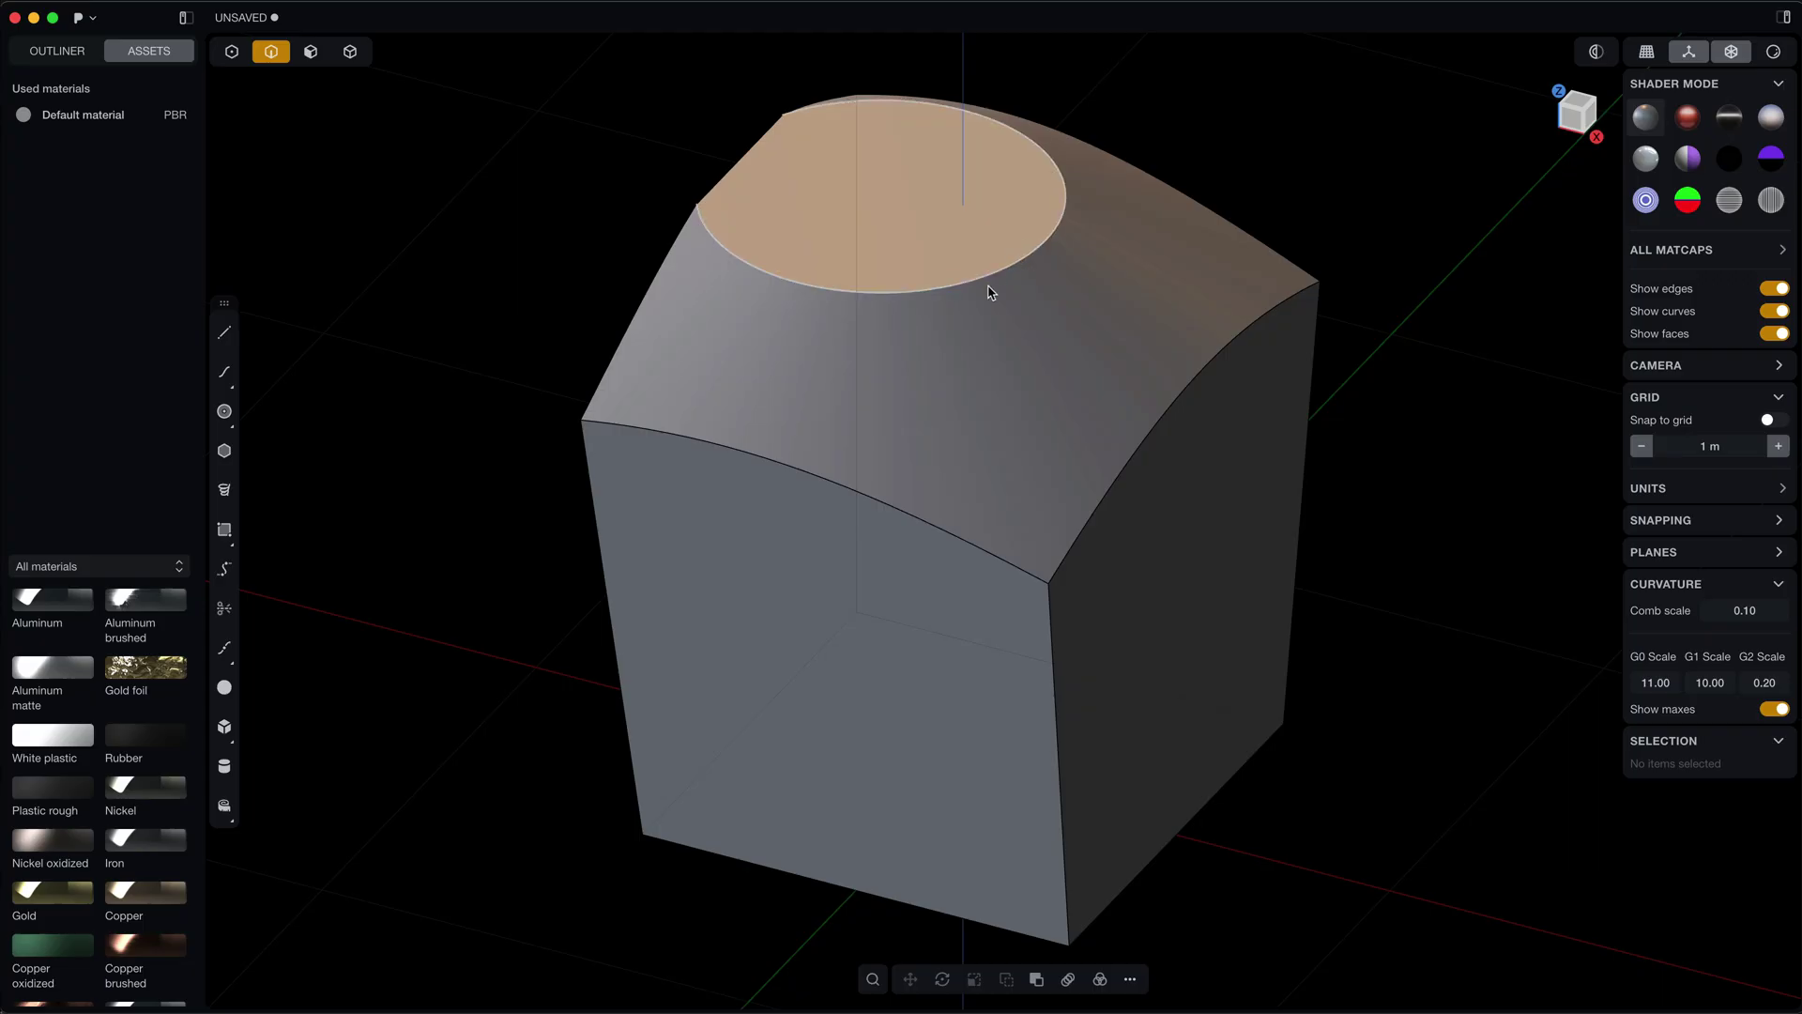
Fillet the circular top edge with a distance of about 0.28 m.
left_click(985, 285)
key("f")
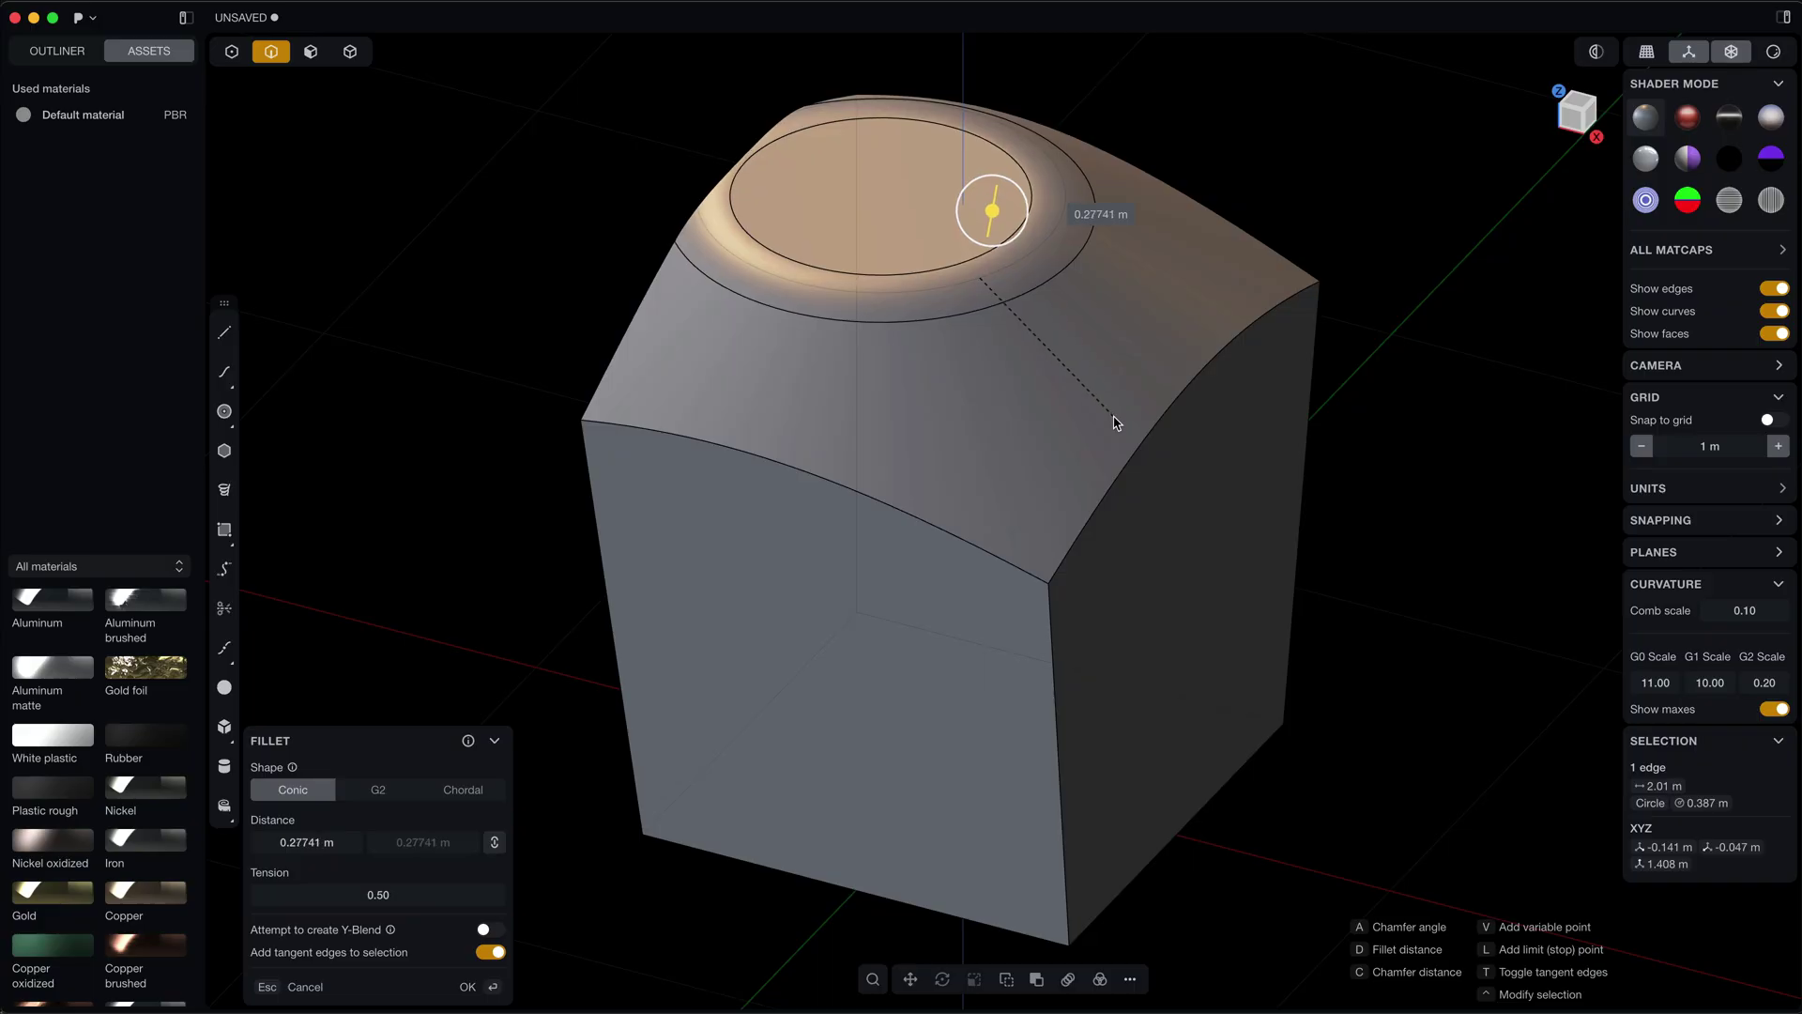
left_click(1114, 420)
right_click(1114, 441)
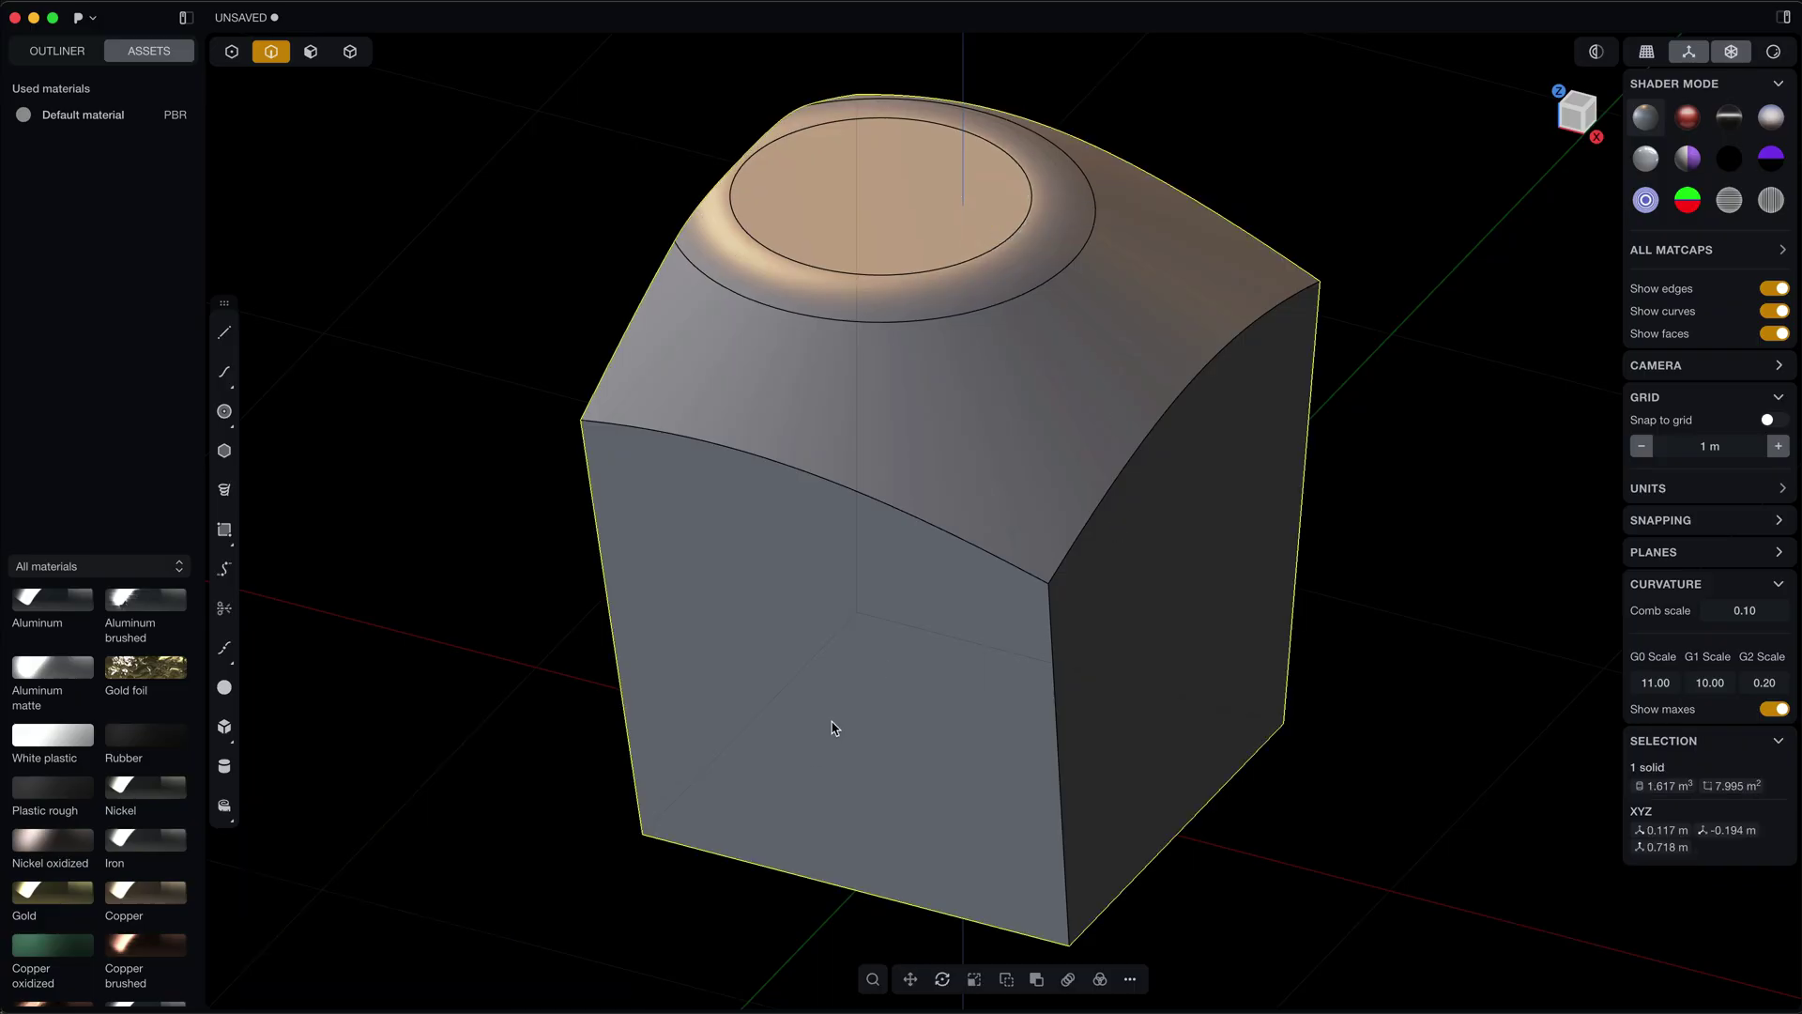
Switch the viewport to render mode and apply the Gold foil material to the solid.
left_click(1771, 54)
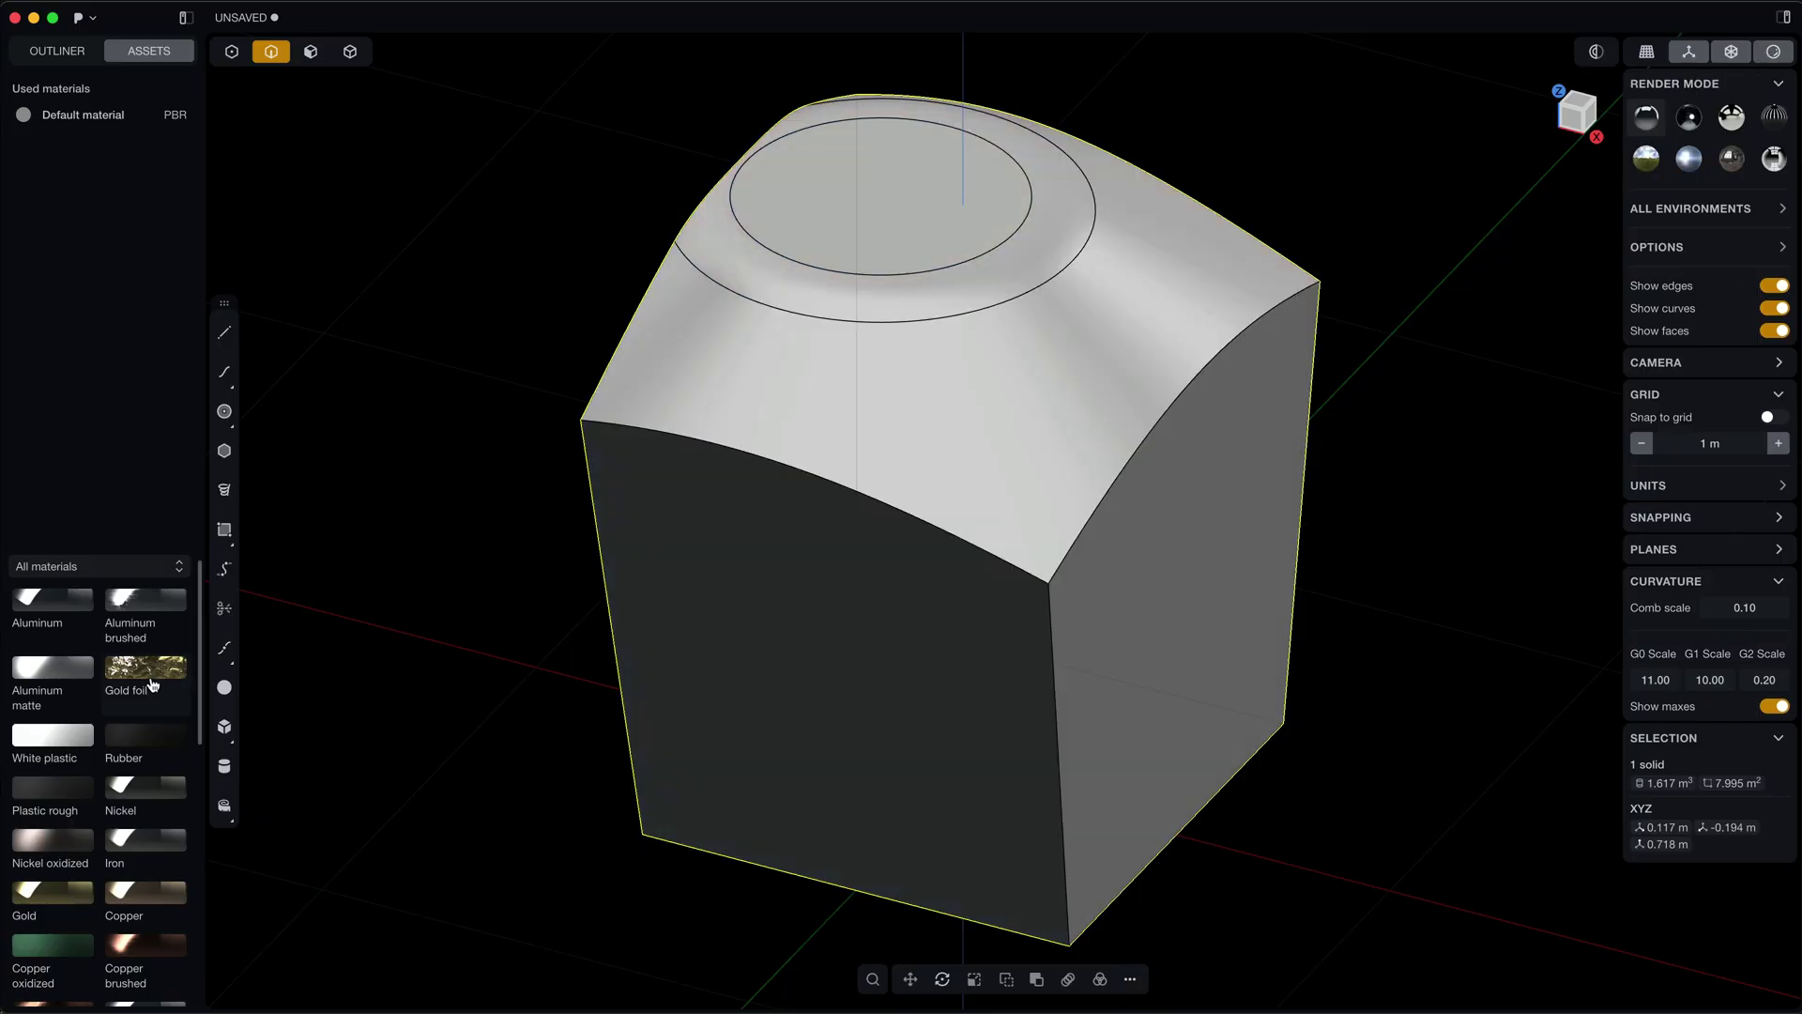
left_click_drag(148, 682, 813, 563)
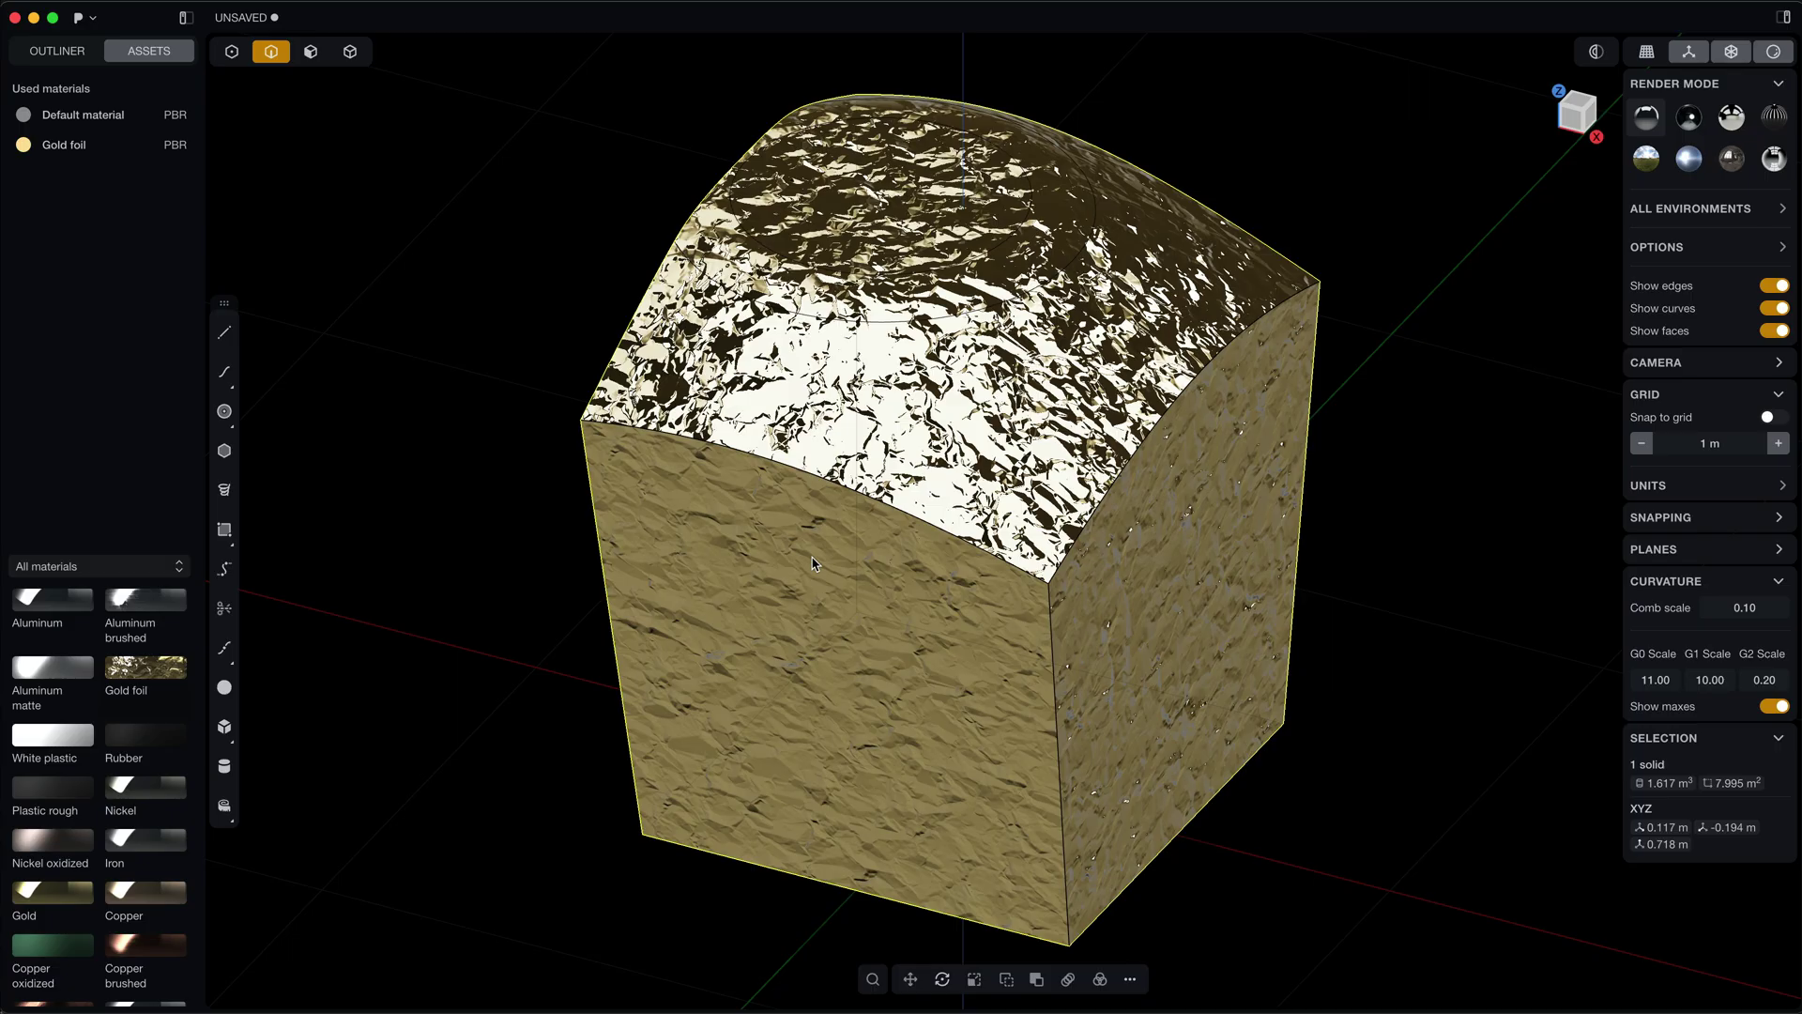
Check the Web publishing preference by turning it off and back on, and close the preferences.
left_click(92, 18)
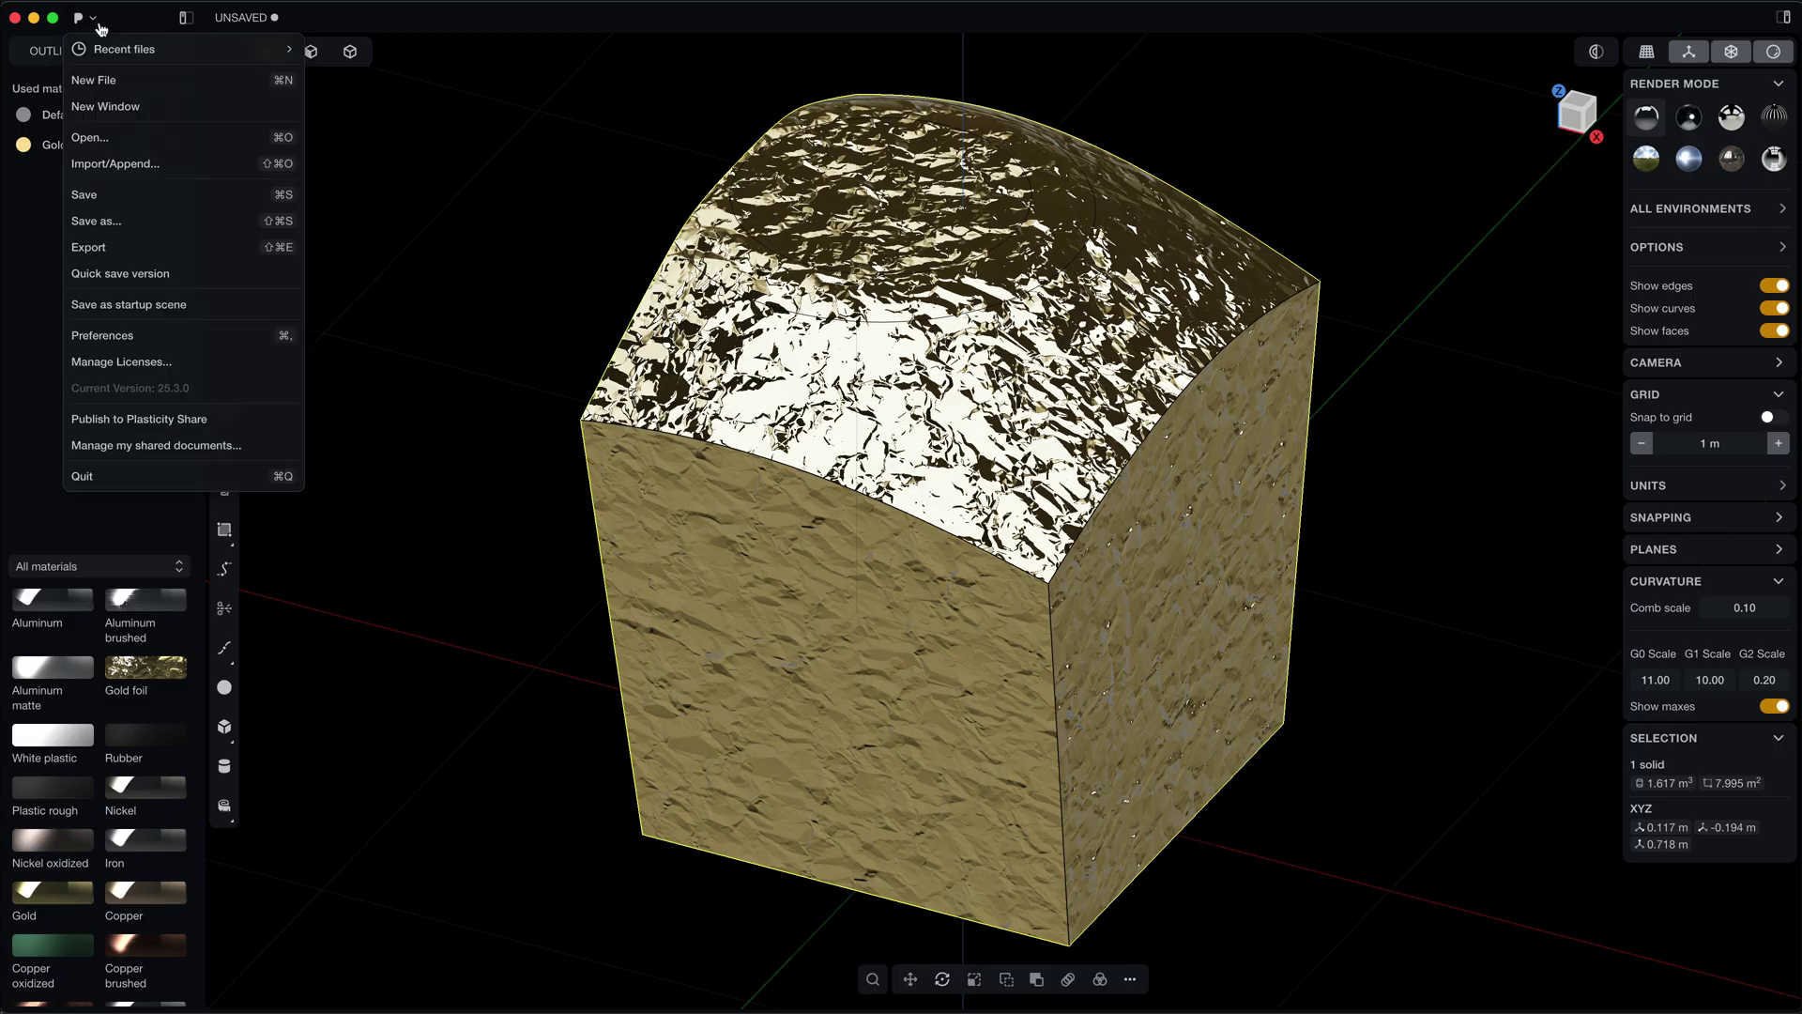
left_click(159, 338)
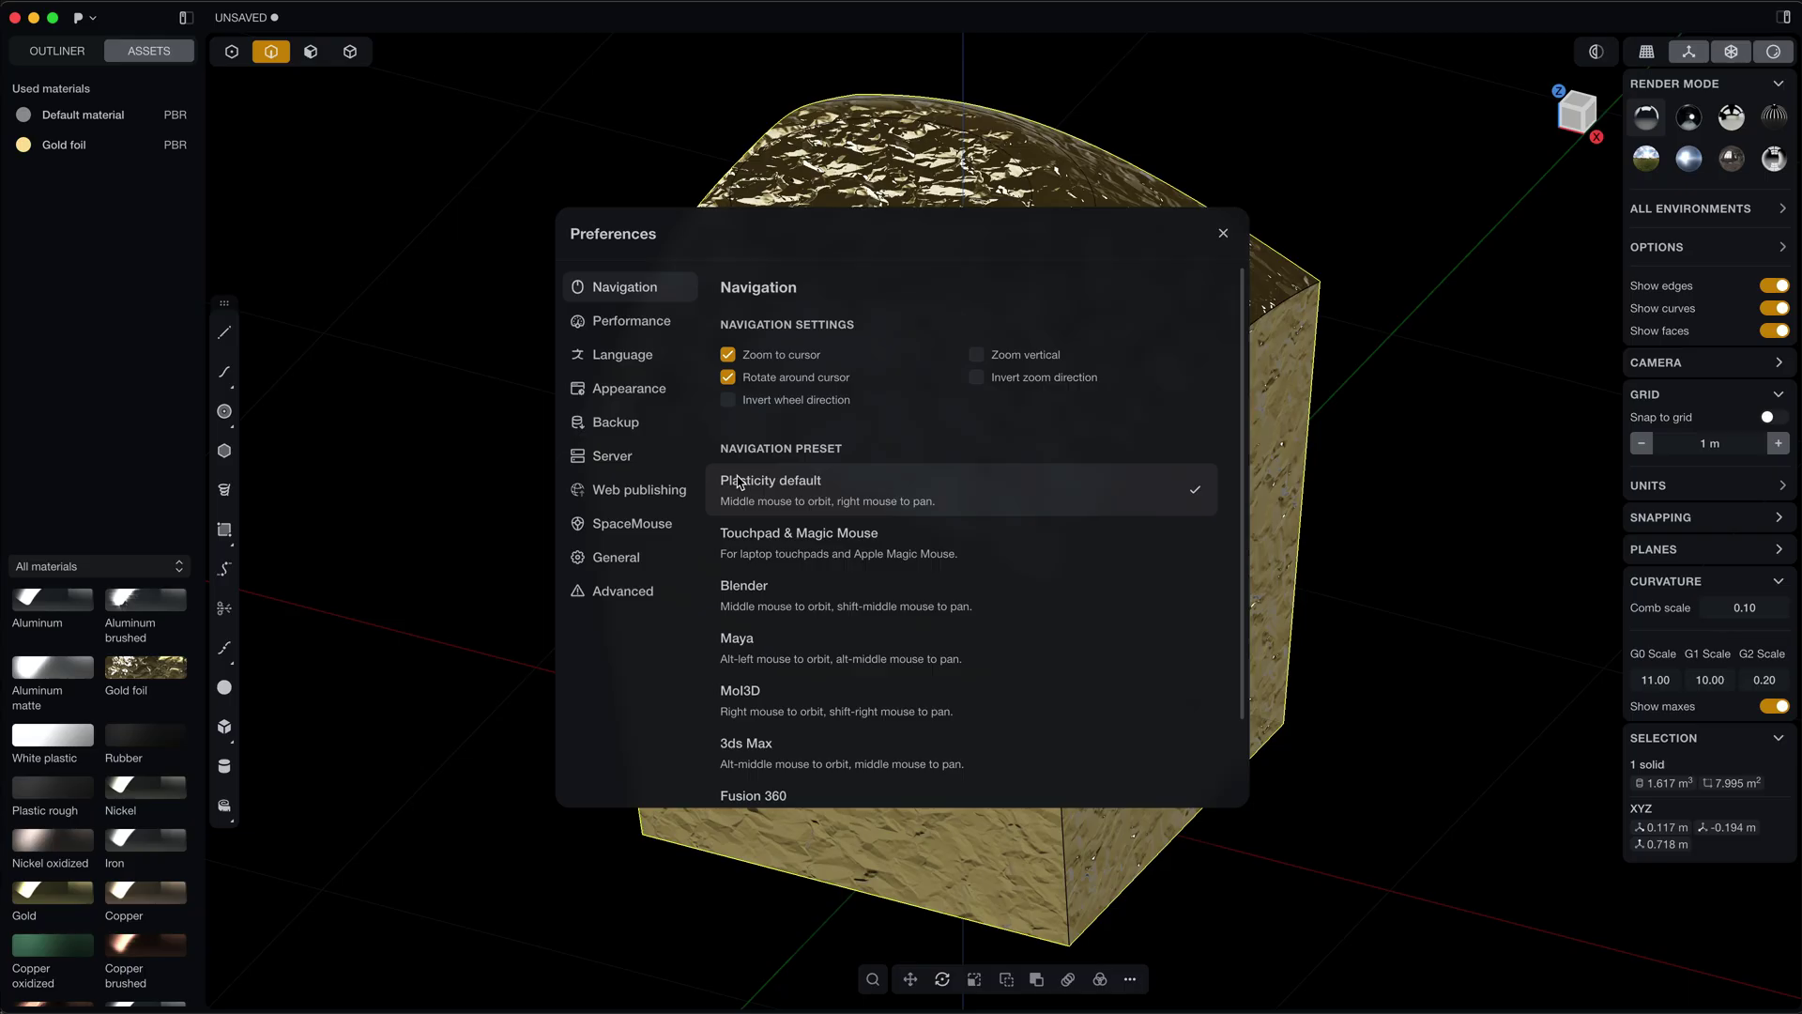
left_click(629, 493)
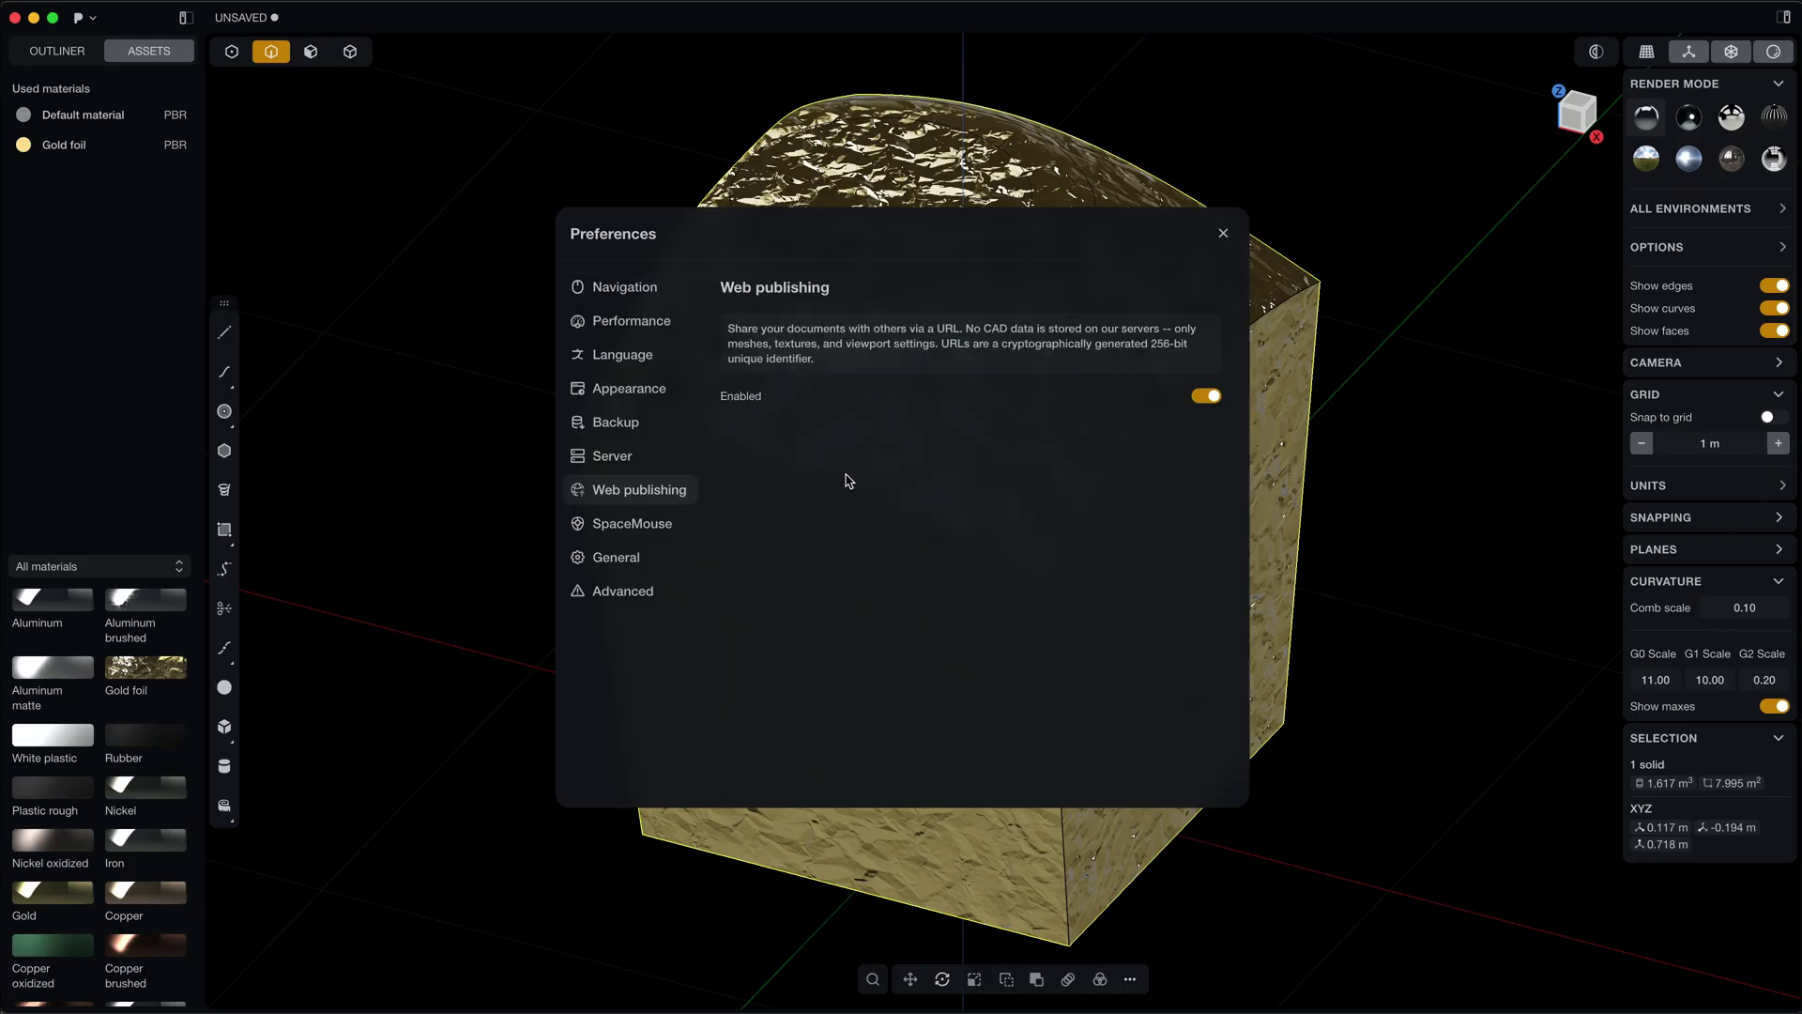
left_click(1206, 399)
left_click(1204, 399)
left_click(1333, 416)
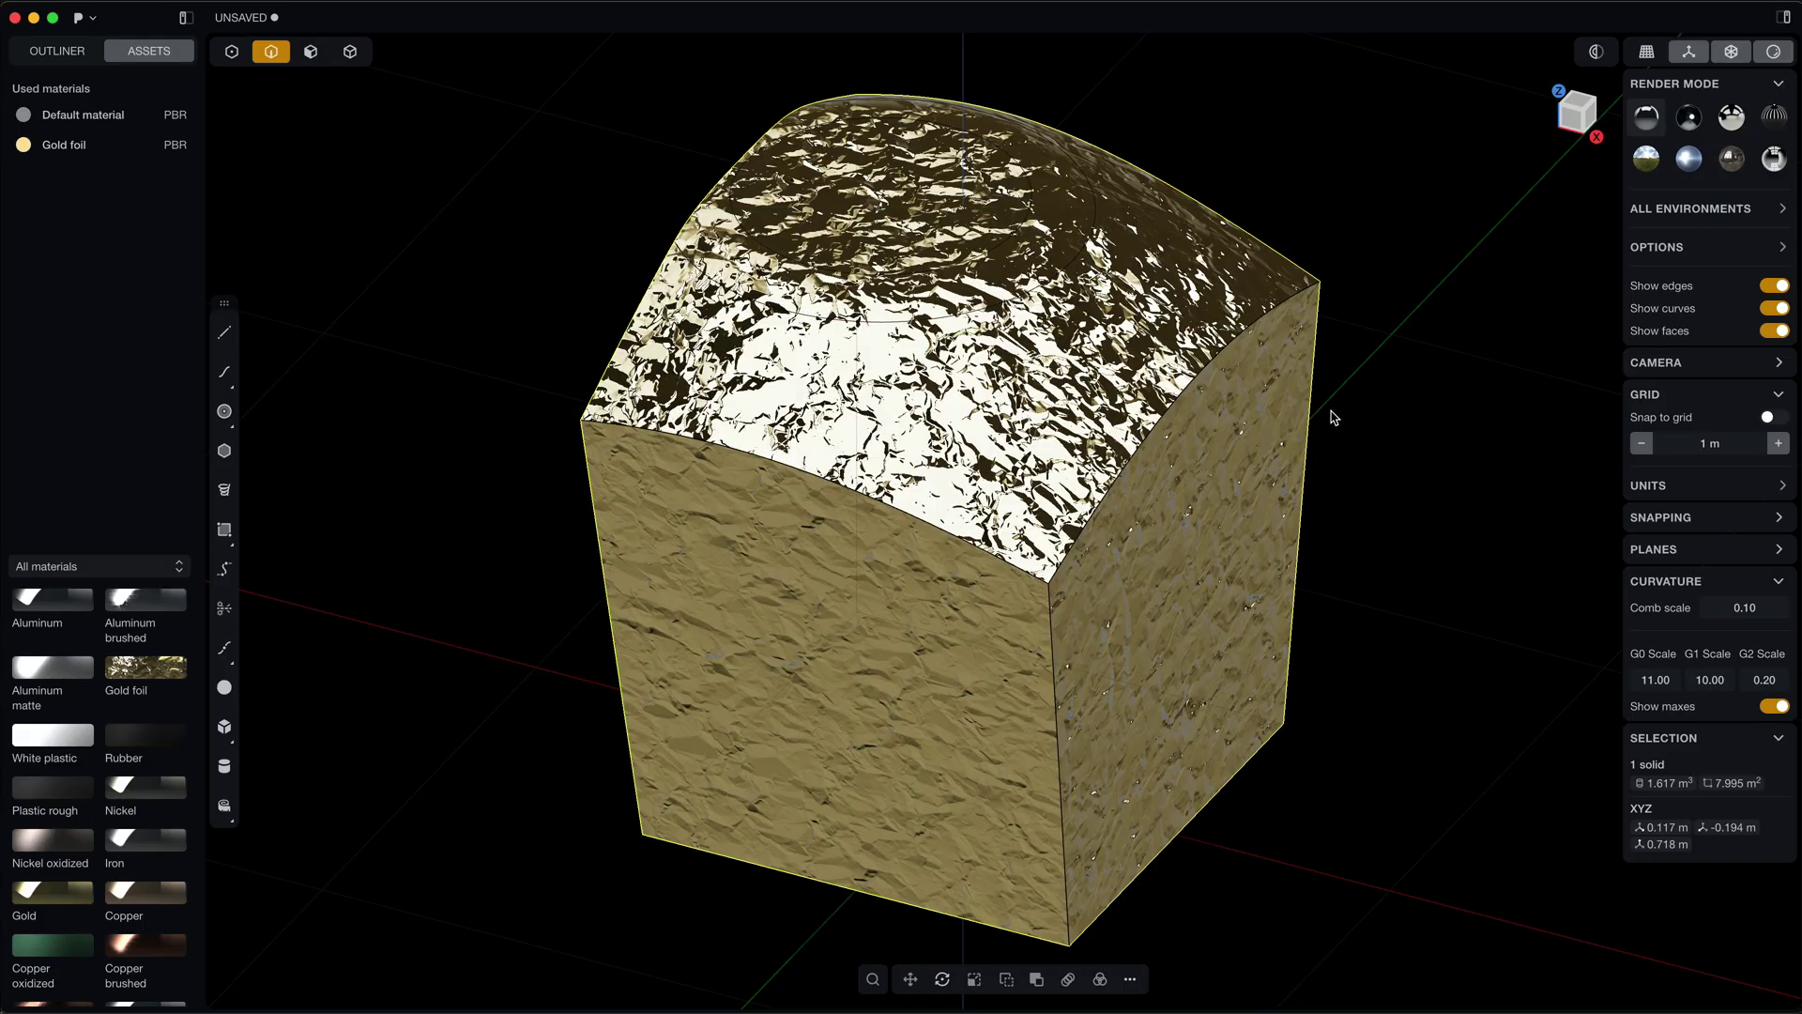
Publish the document to Plasticity Share and confirm the upload.
right_click(1333, 416)
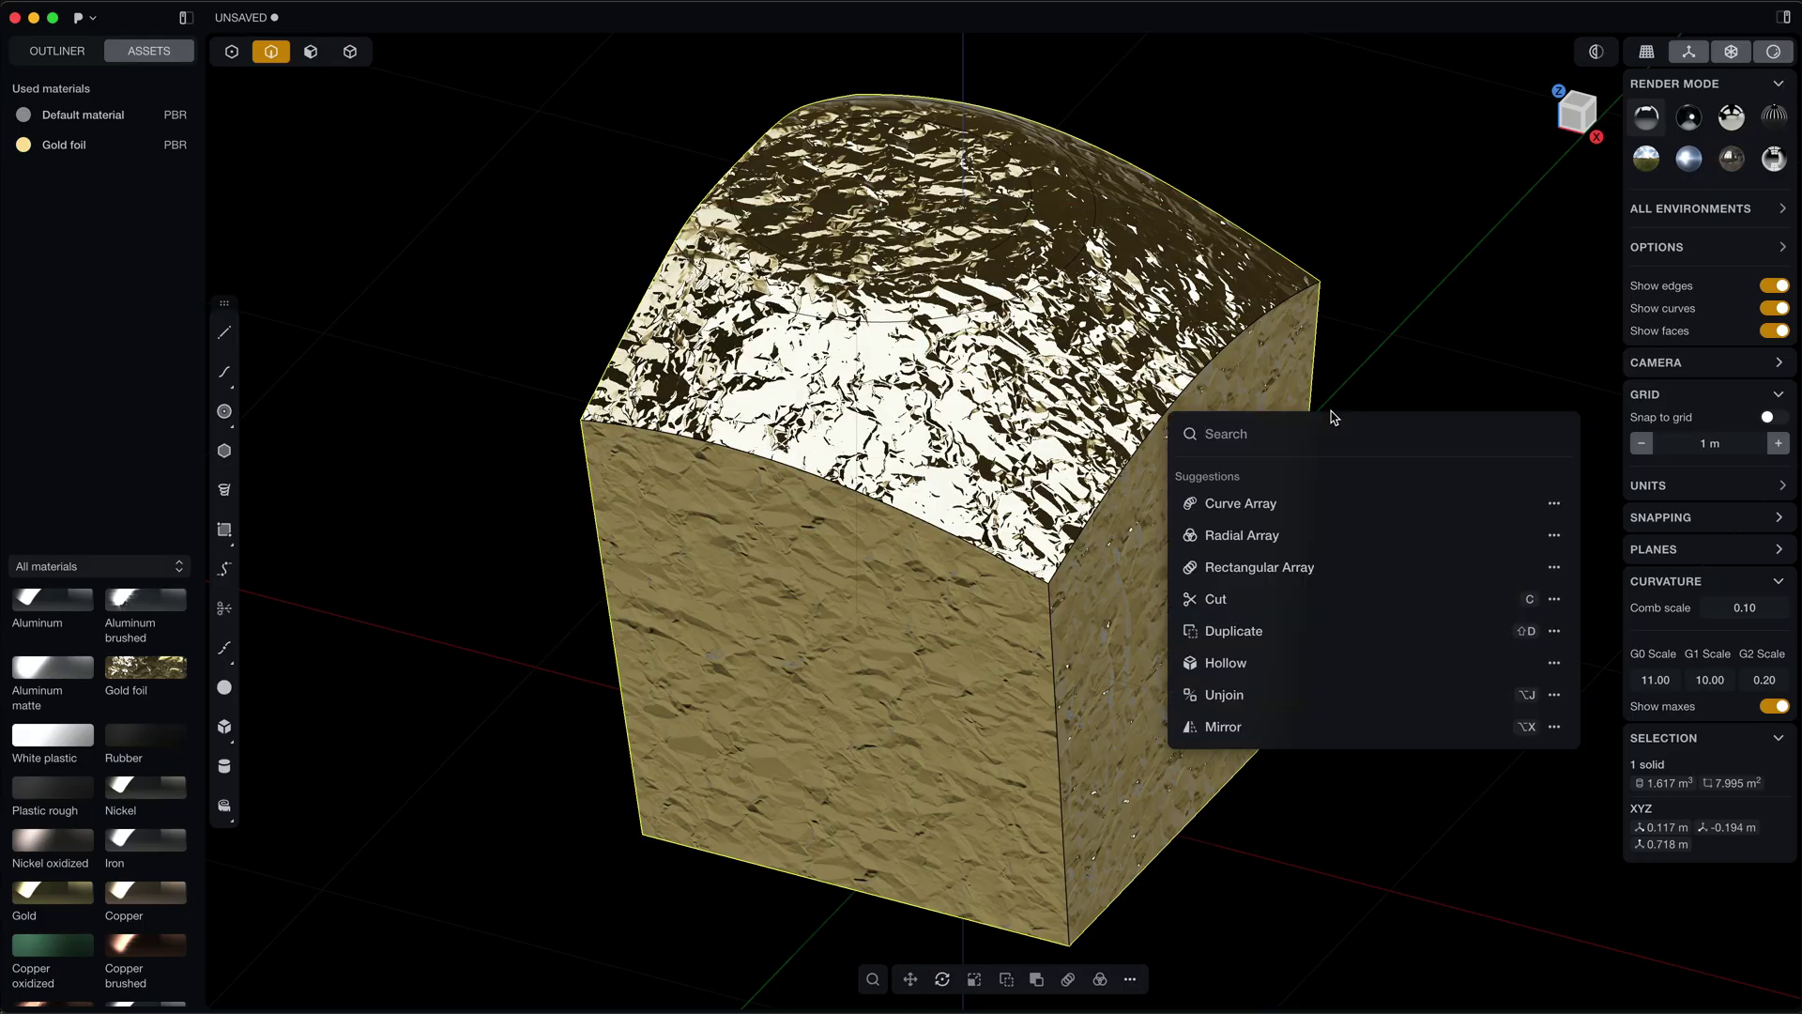
type("pub")
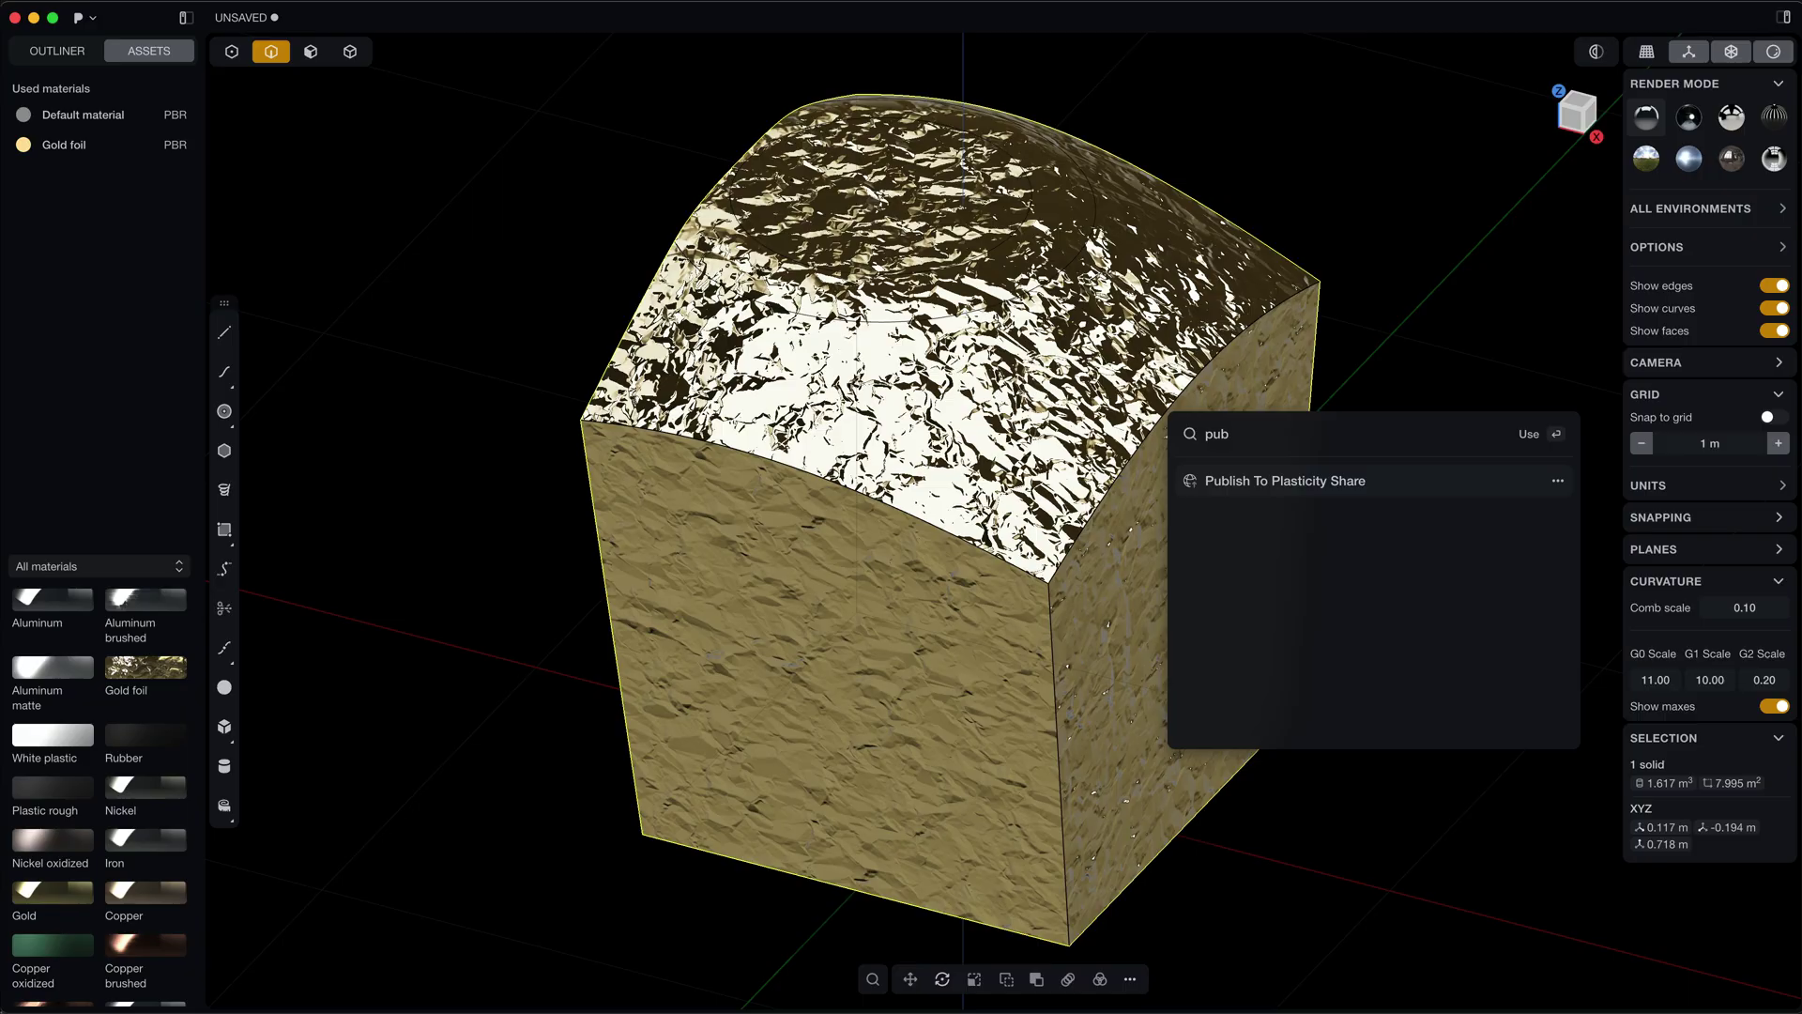
key("Return")
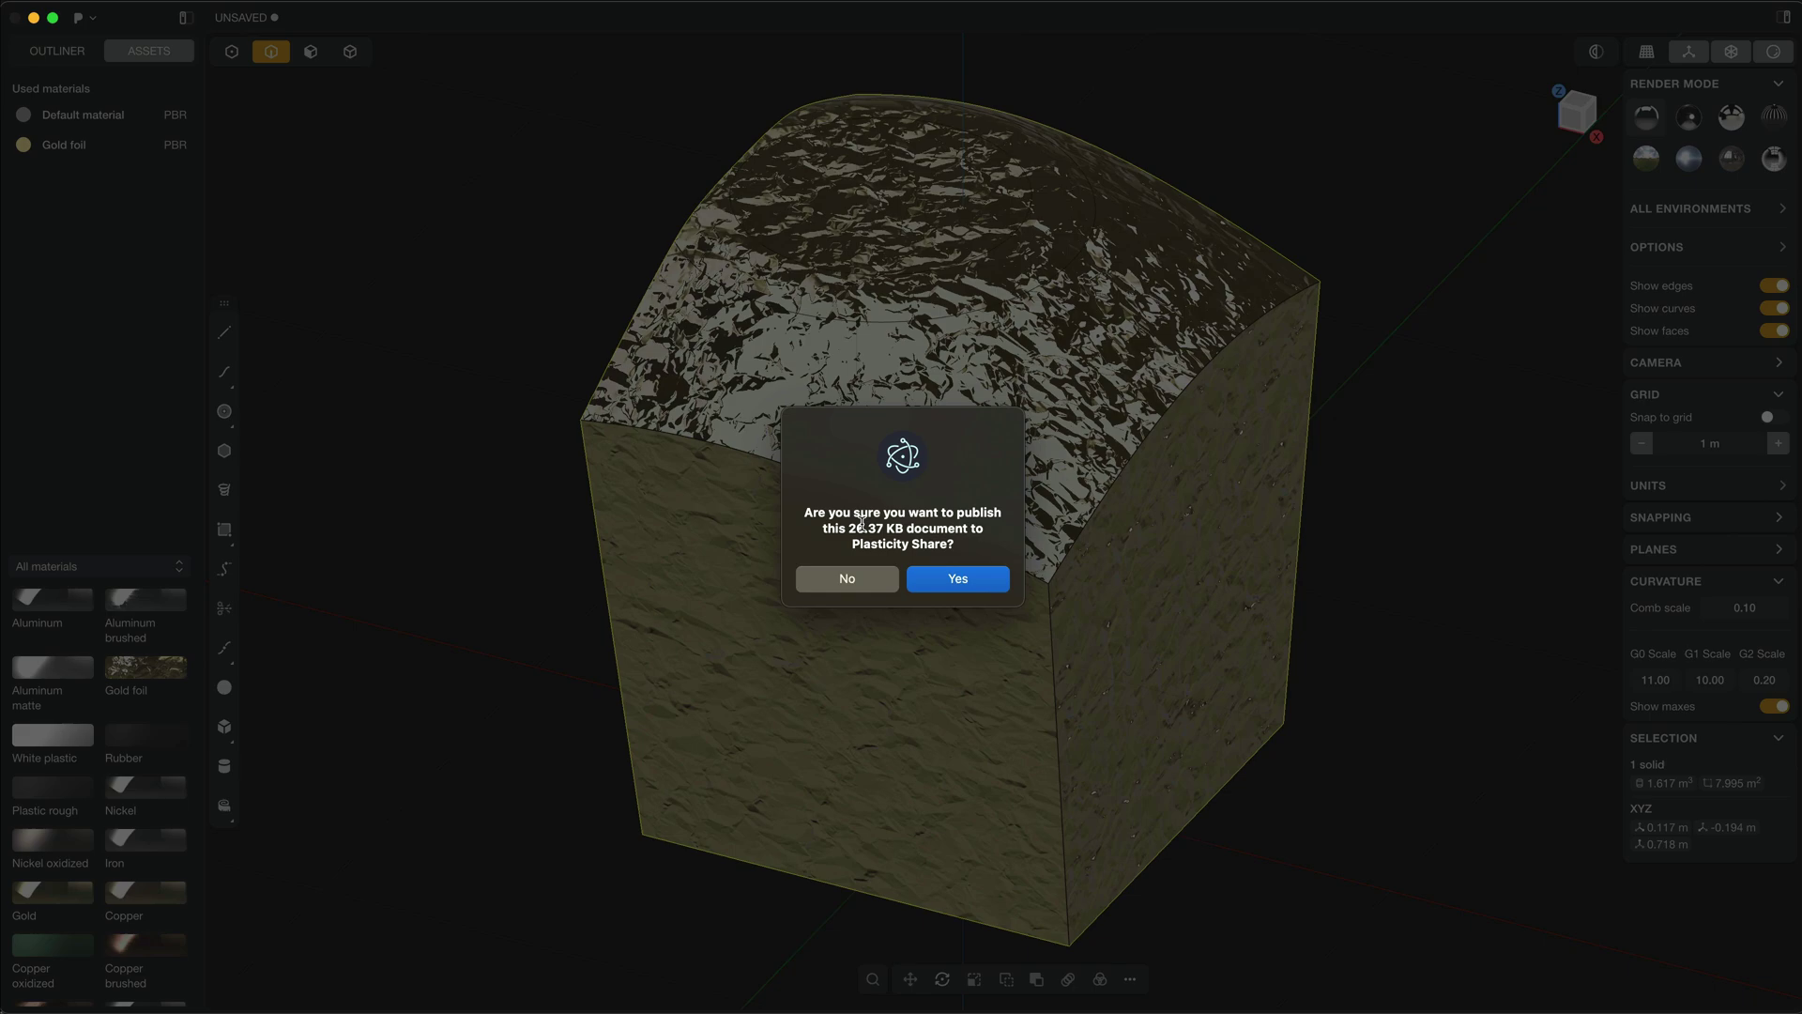
left_click(958, 579)
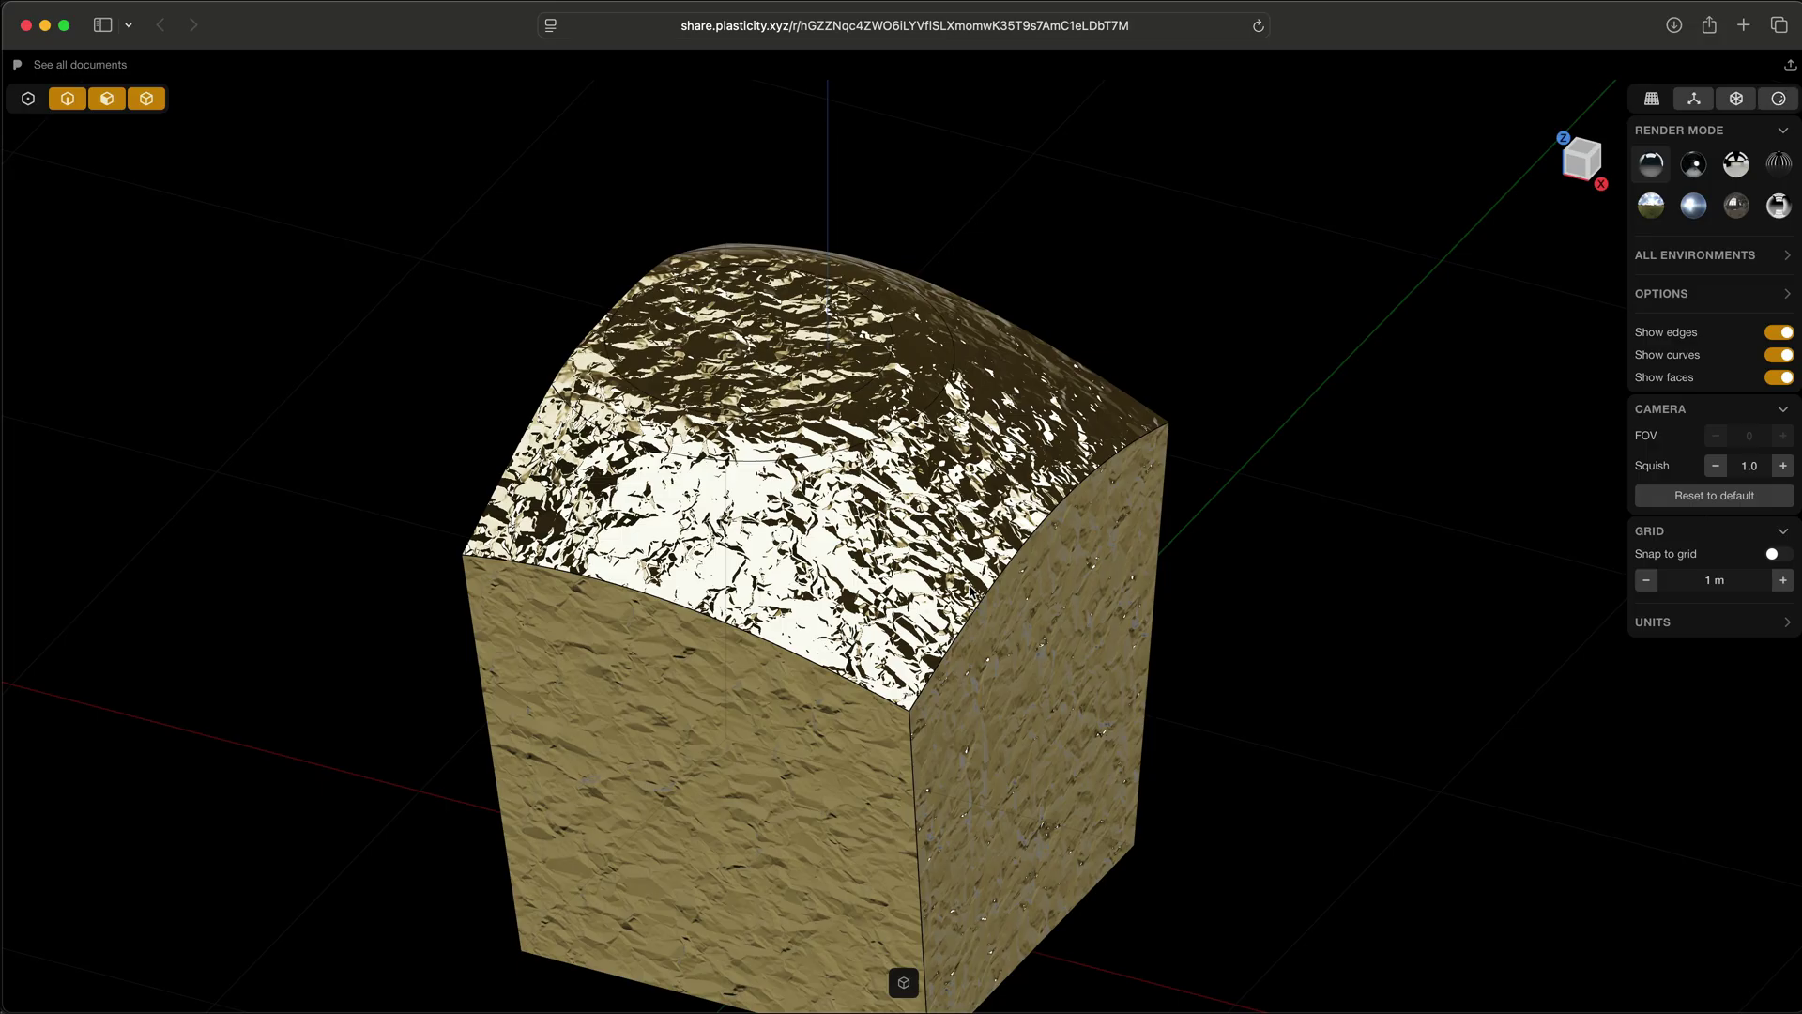
Examine the published gold foil solid from different angles in the web browser.
middle_click_drag(951, 688, 1024, 634, "shift")
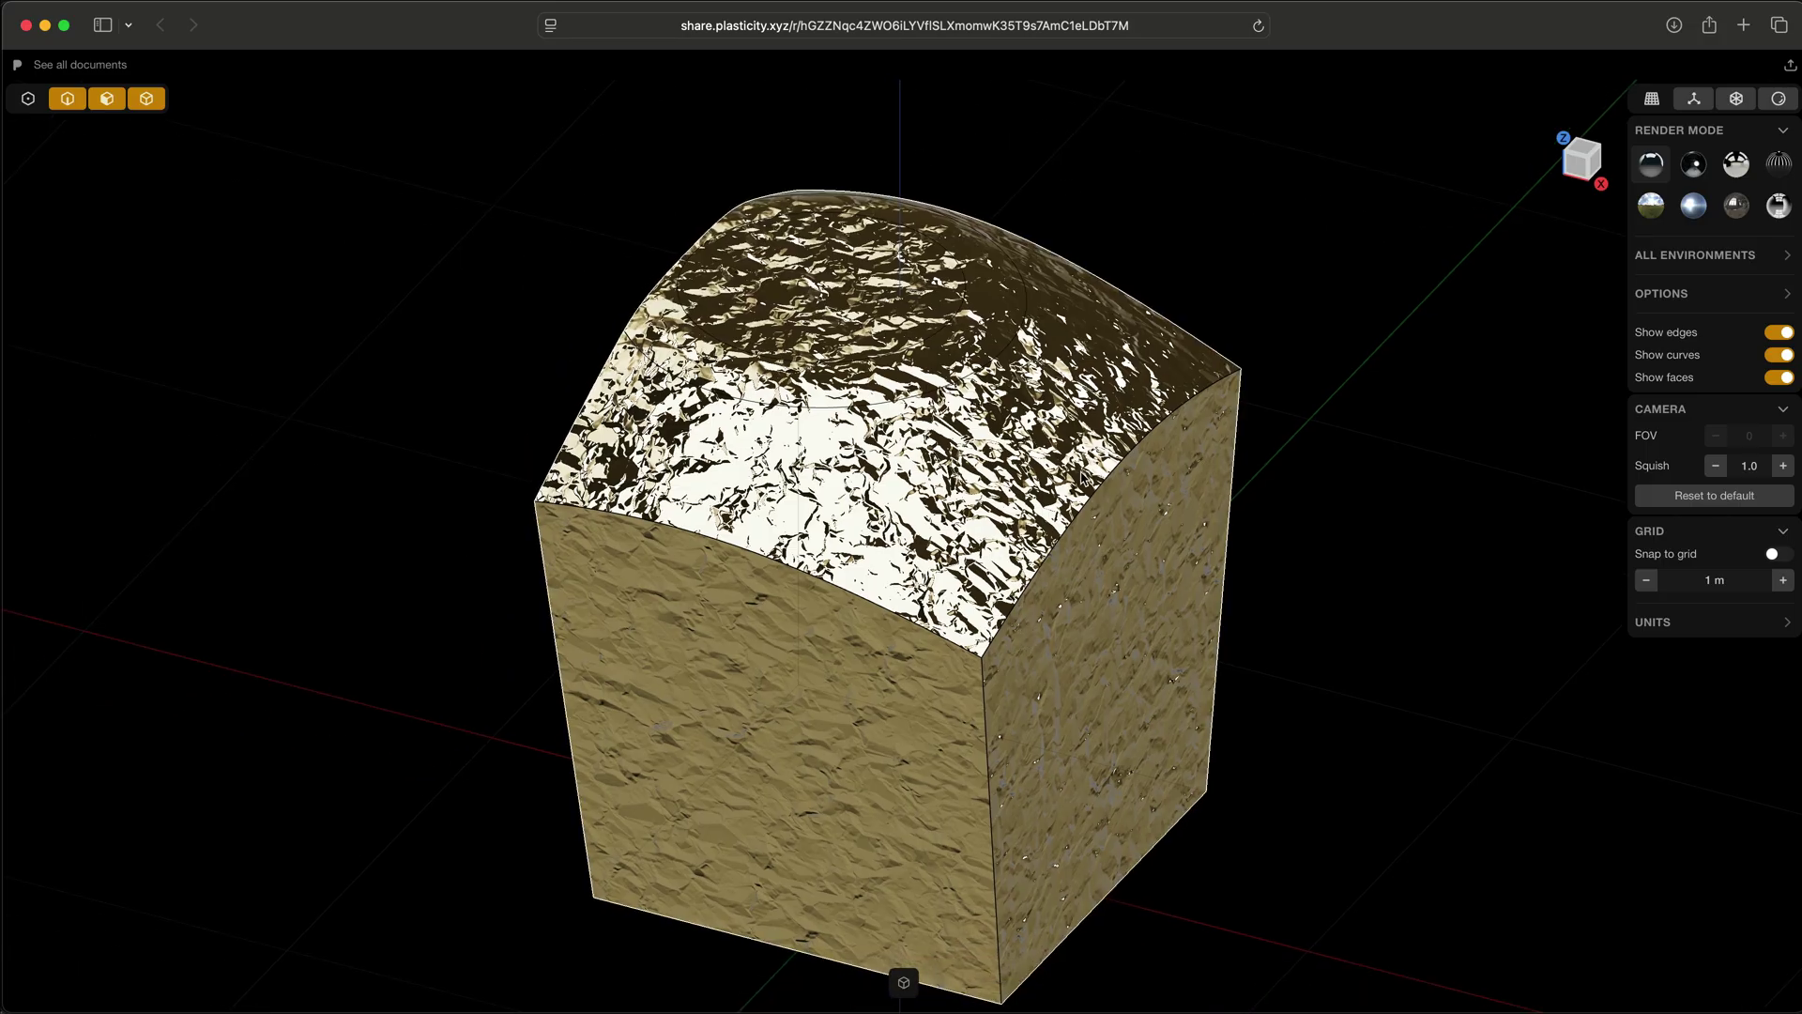
mouse_move(957, 688)
right_mouse_down()
mouse_move(1001, 663)
mouse_move(976, 664)
right_mouse_up()
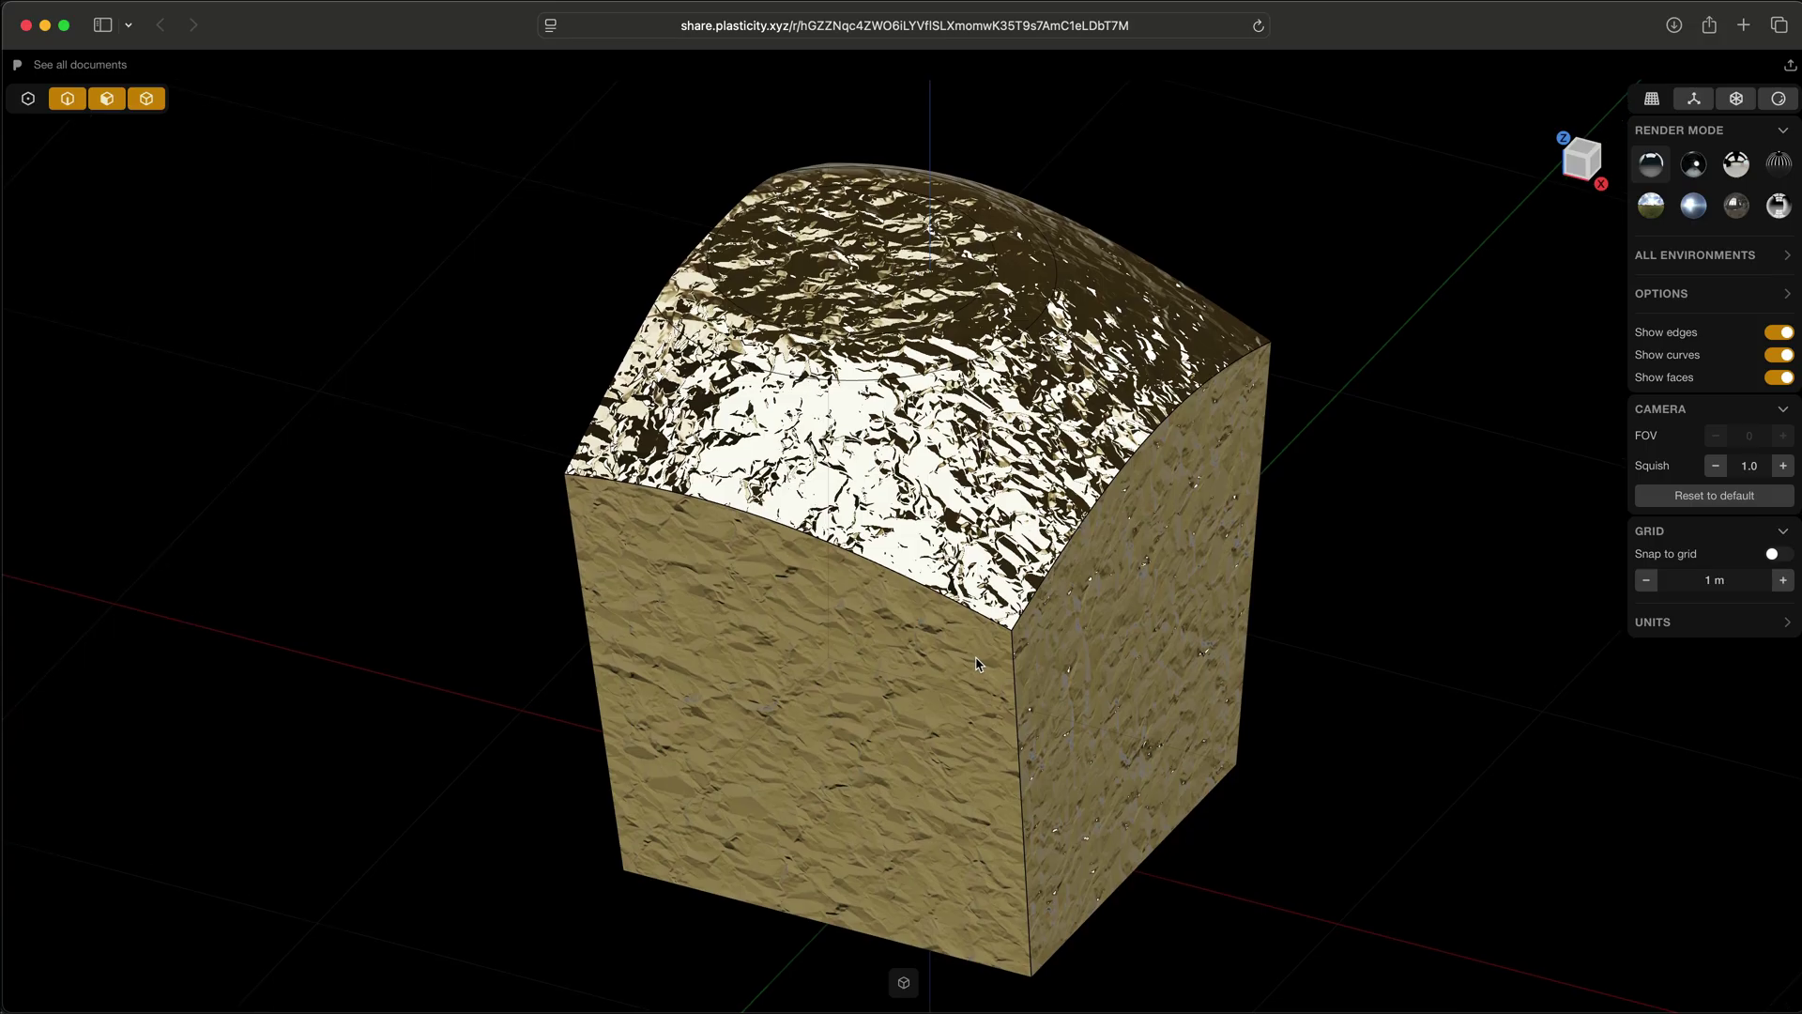
left_click(976, 663)
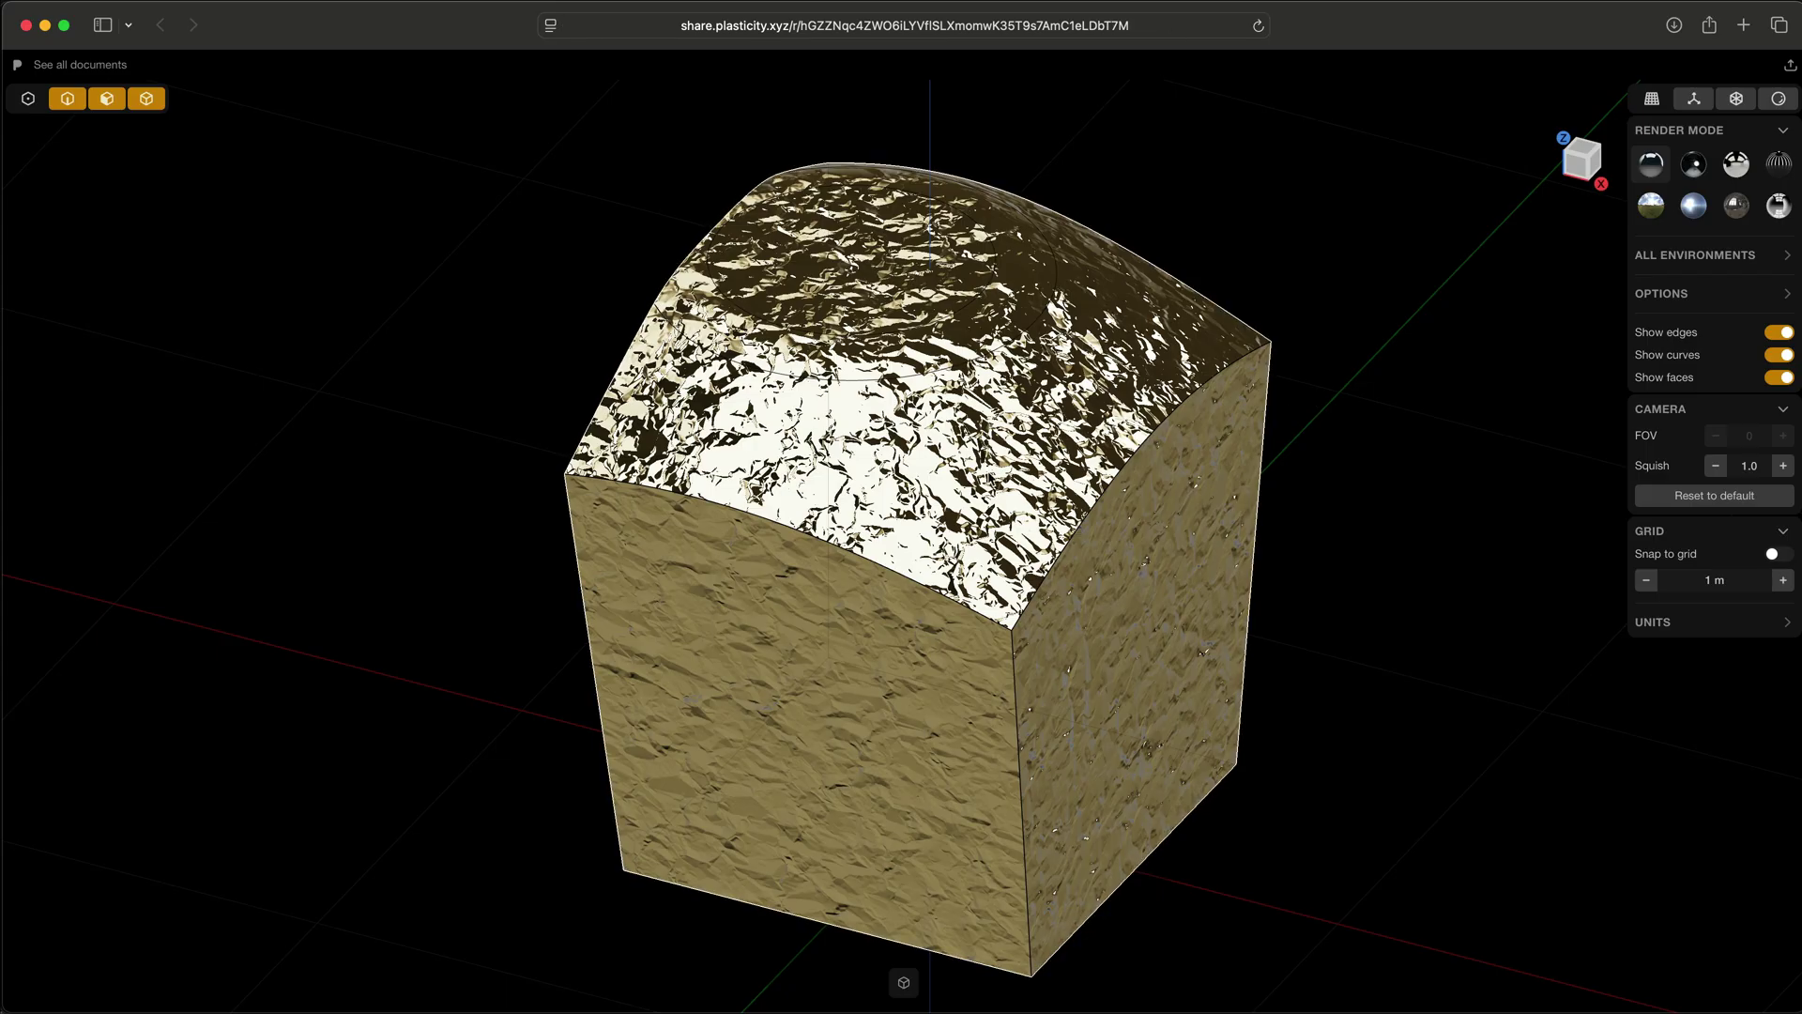
left_click_drag(1011, 483, 688, 654)
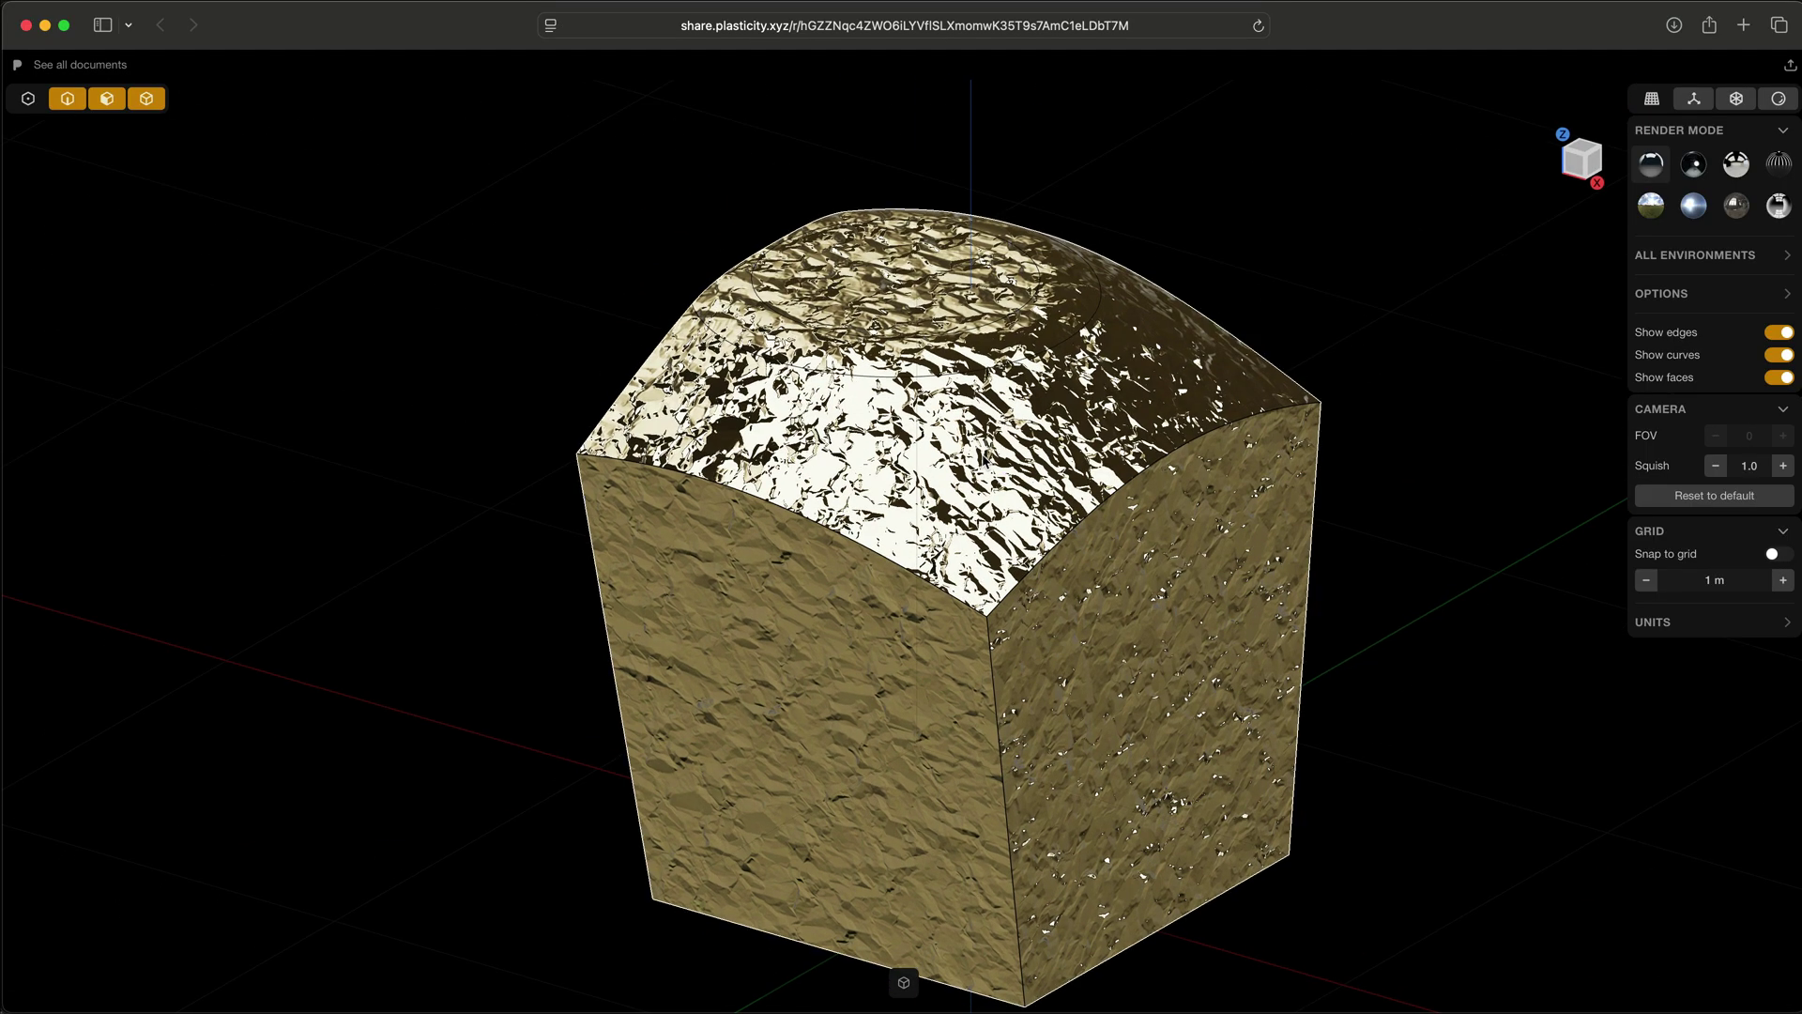
right_click_drag(688, 653, 676, 614)
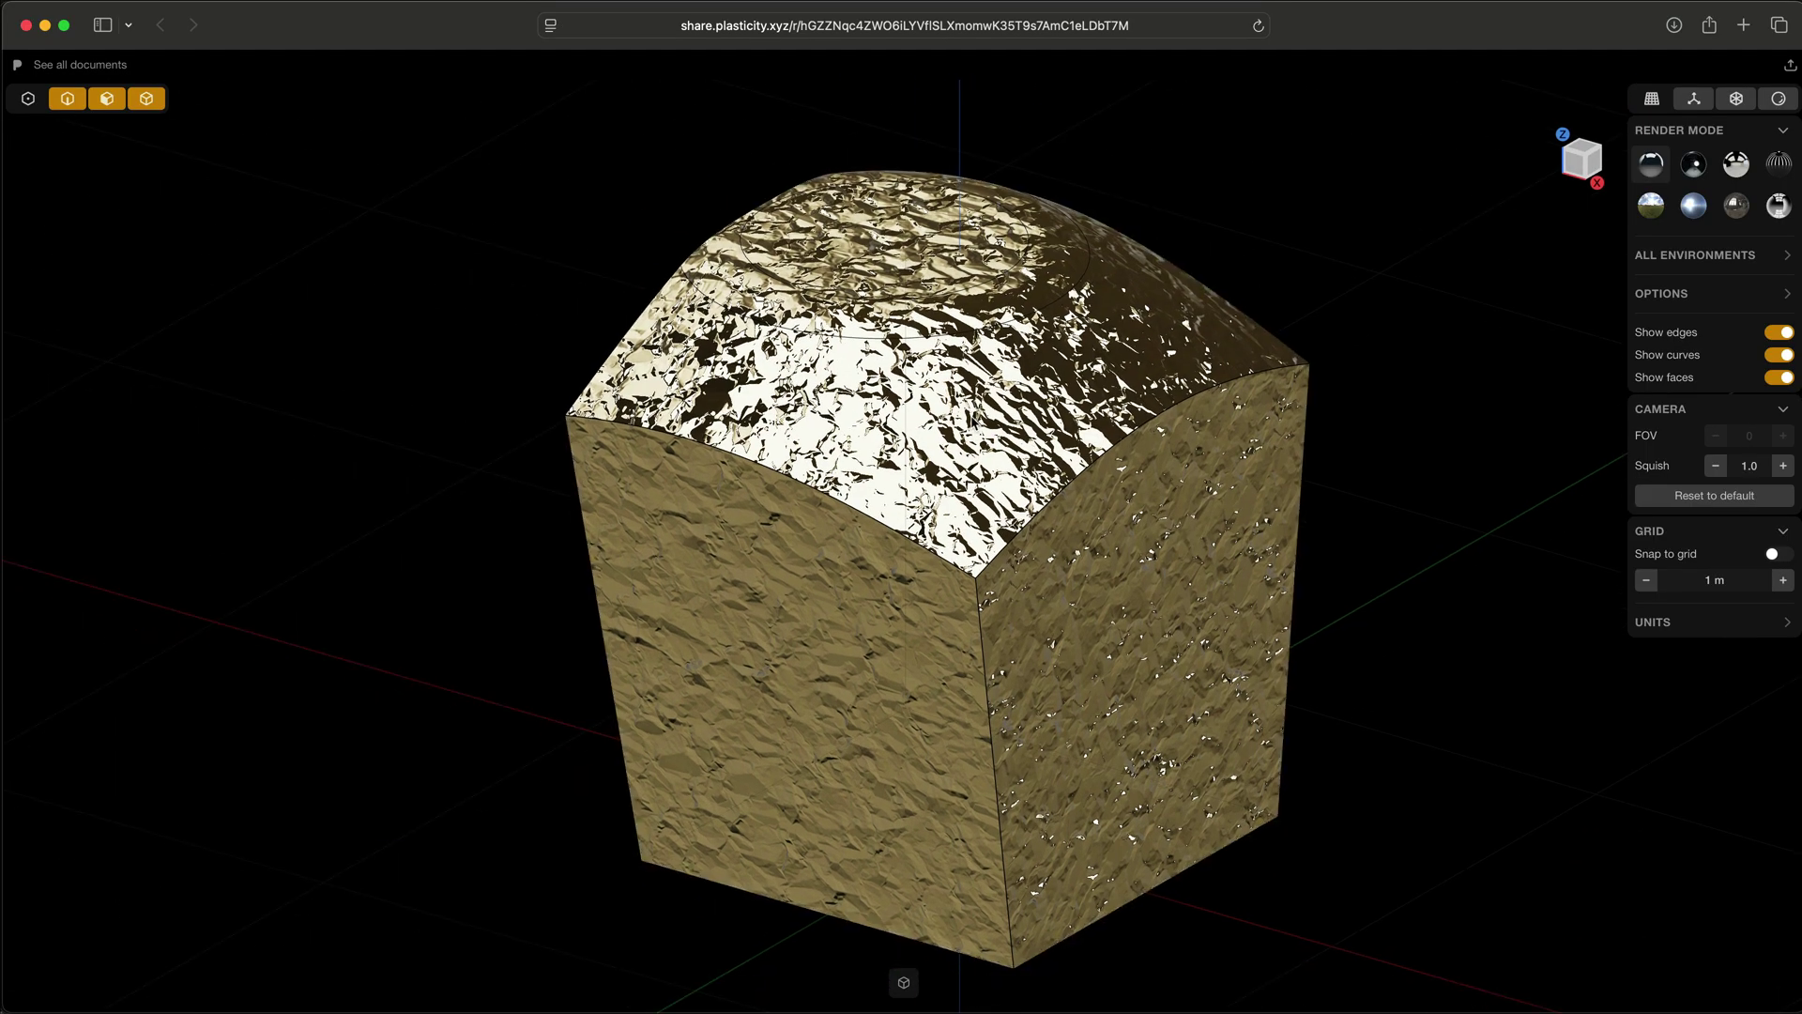
Preview the red matcap on the published solid, return to render mode and check the edge display off and on.
left_click(1778, 100)
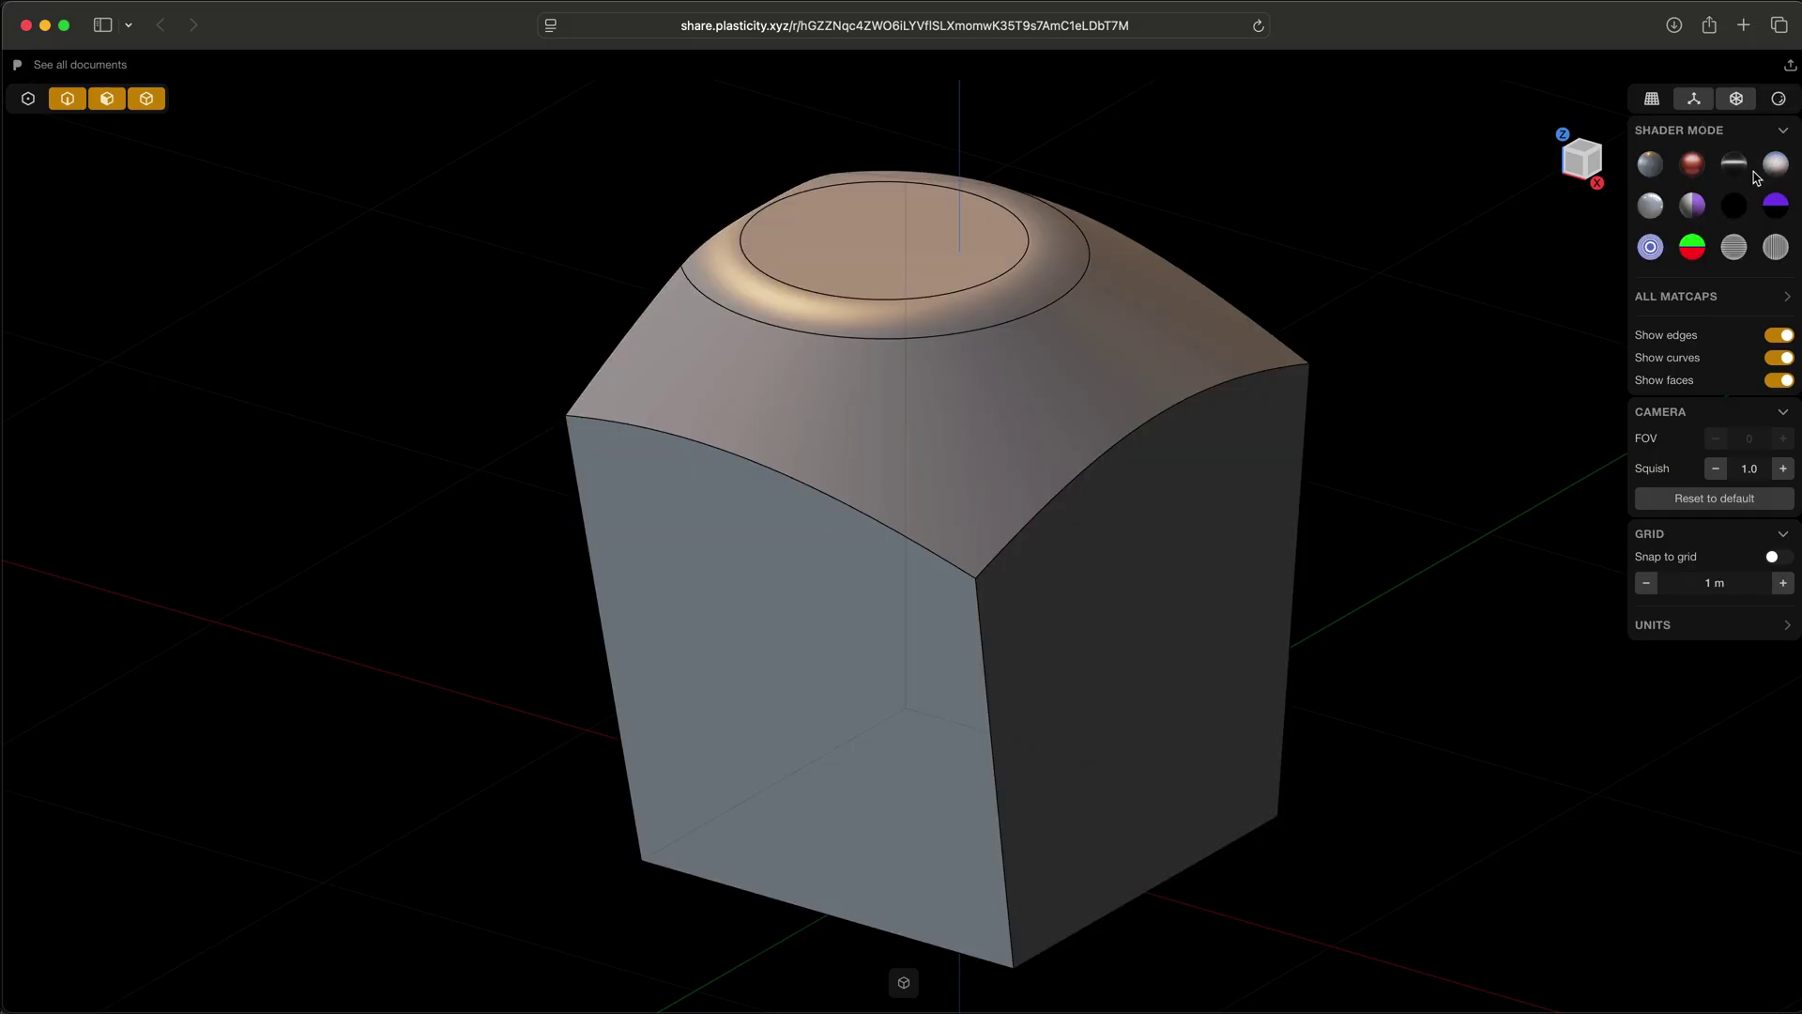
left_click(1693, 165)
left_click(1782, 100)
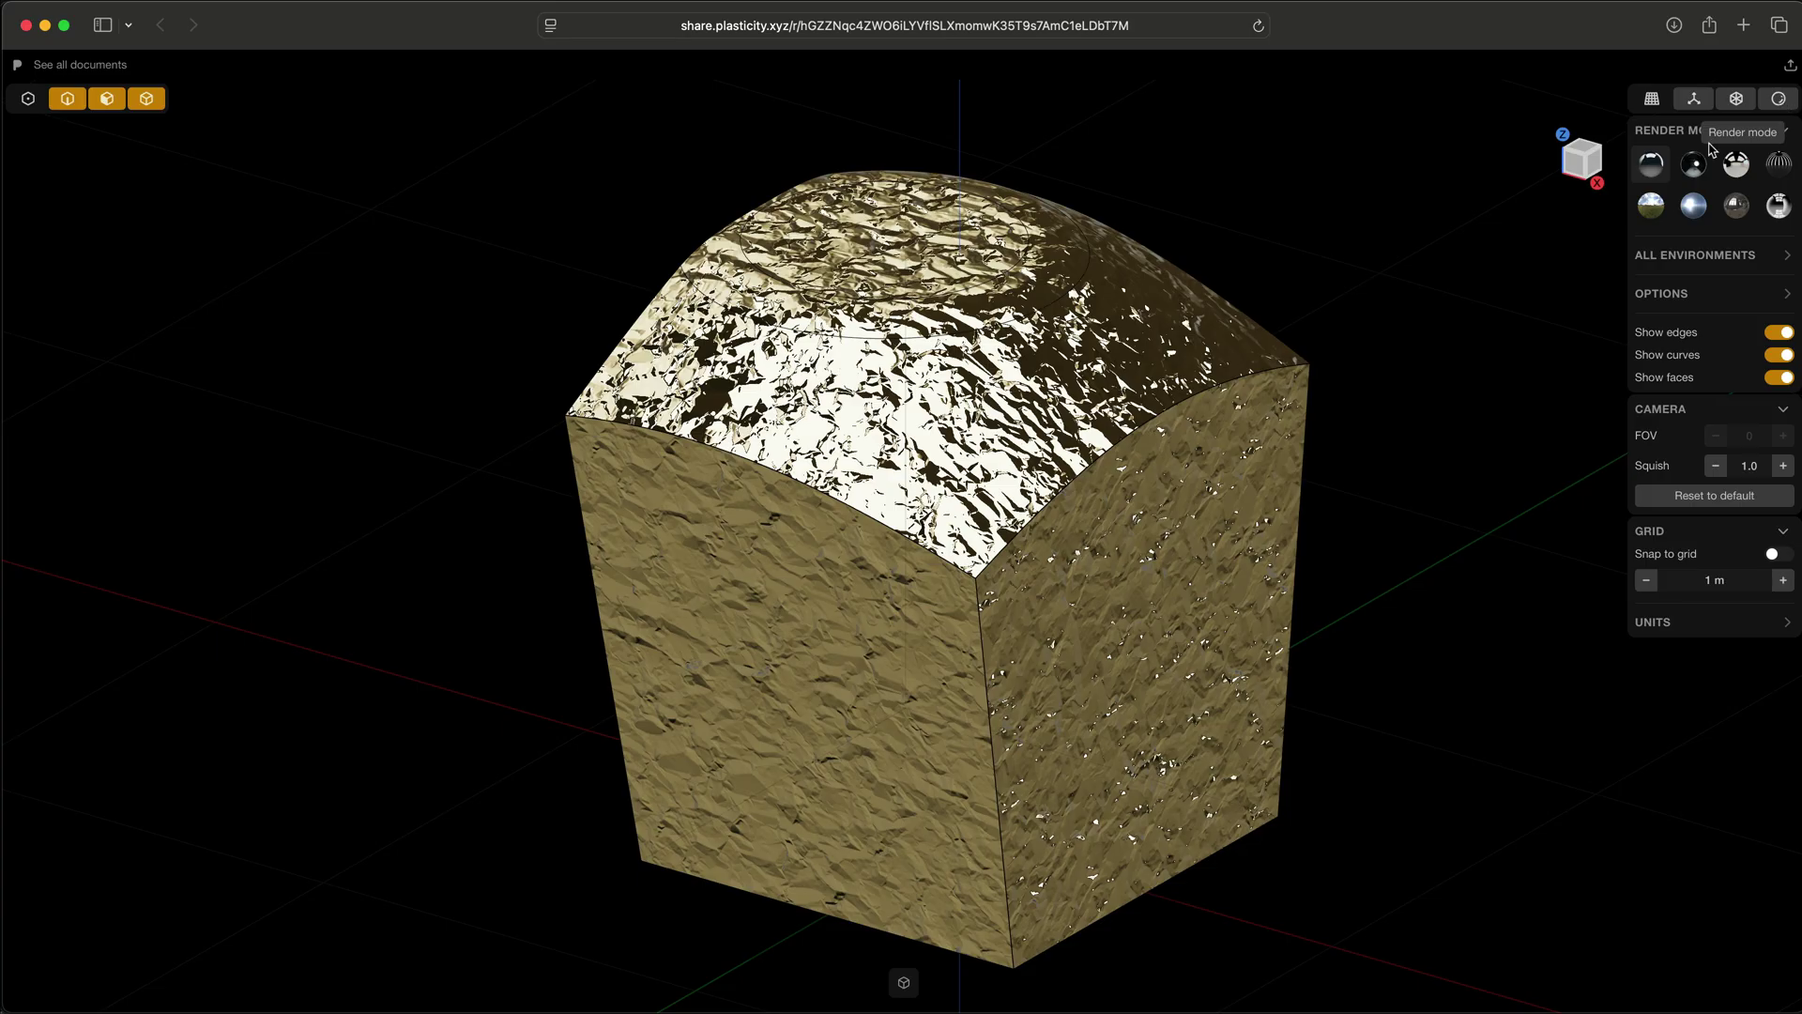
left_click(1781, 334)
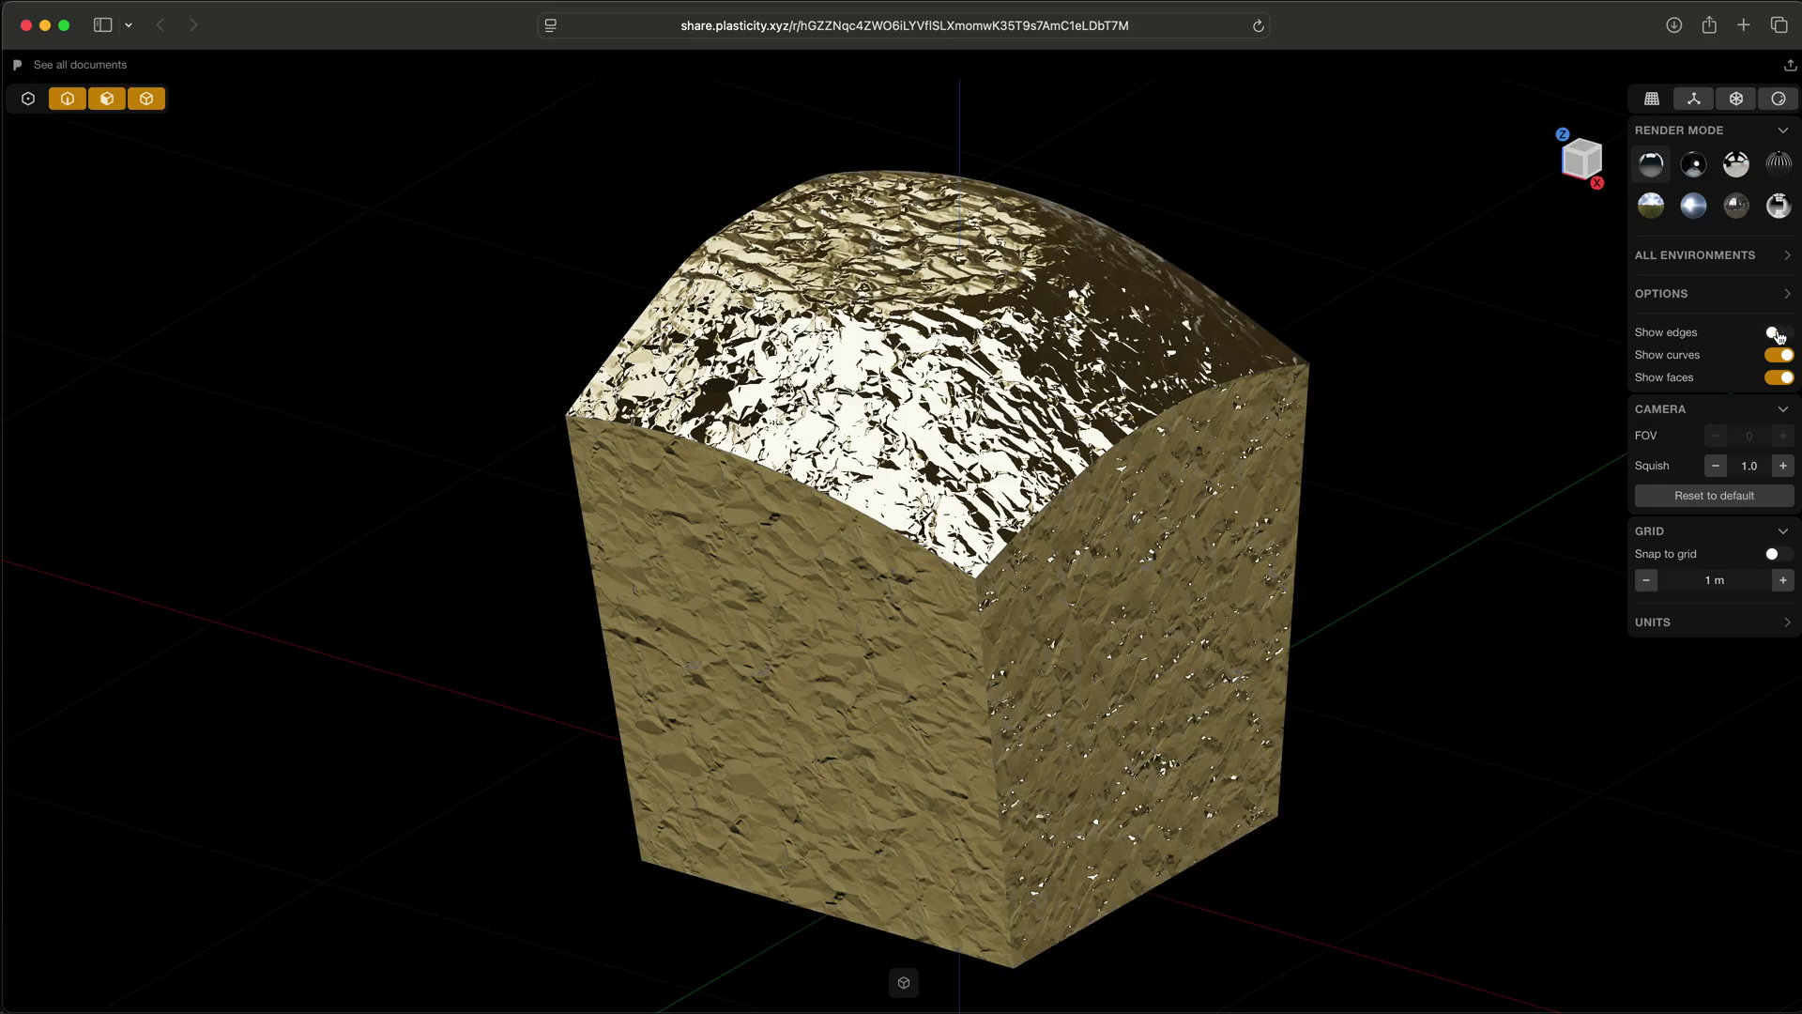
left_click(1780, 334)
Show the published solid with the zebra-stripe shader and set its material option to 17.
left_click(1739, 101)
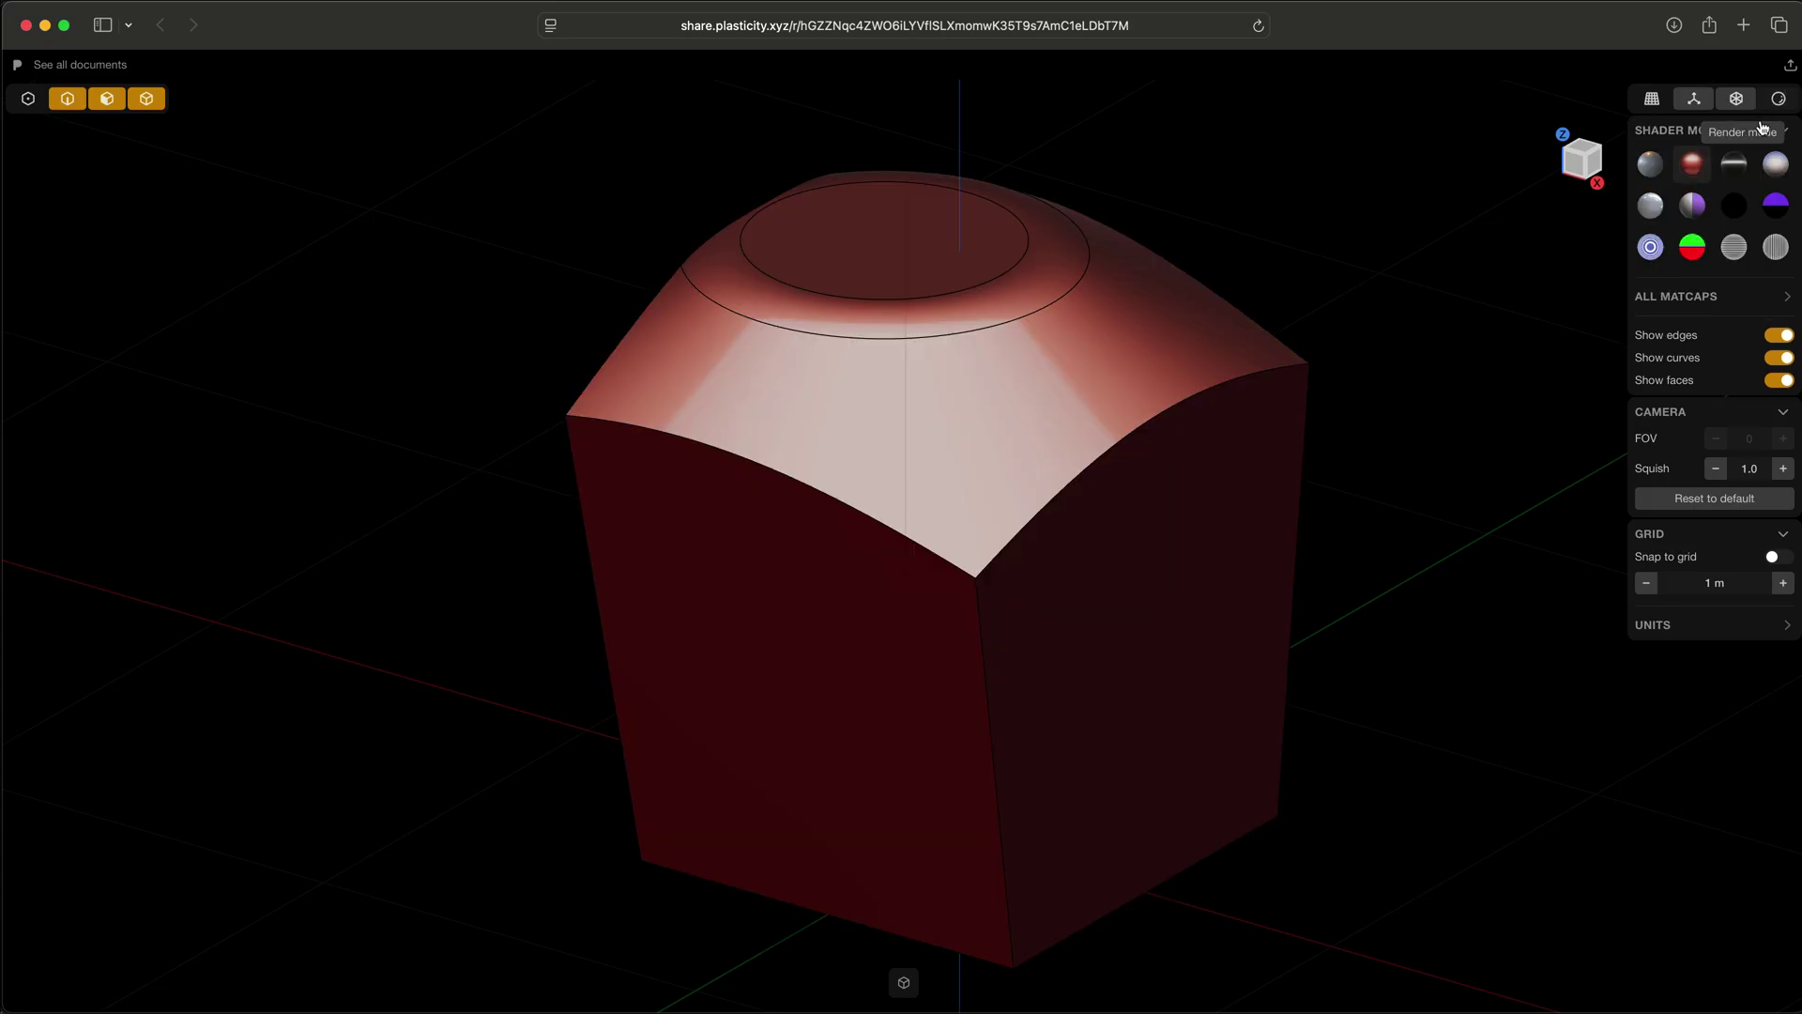
left_click(1733, 248)
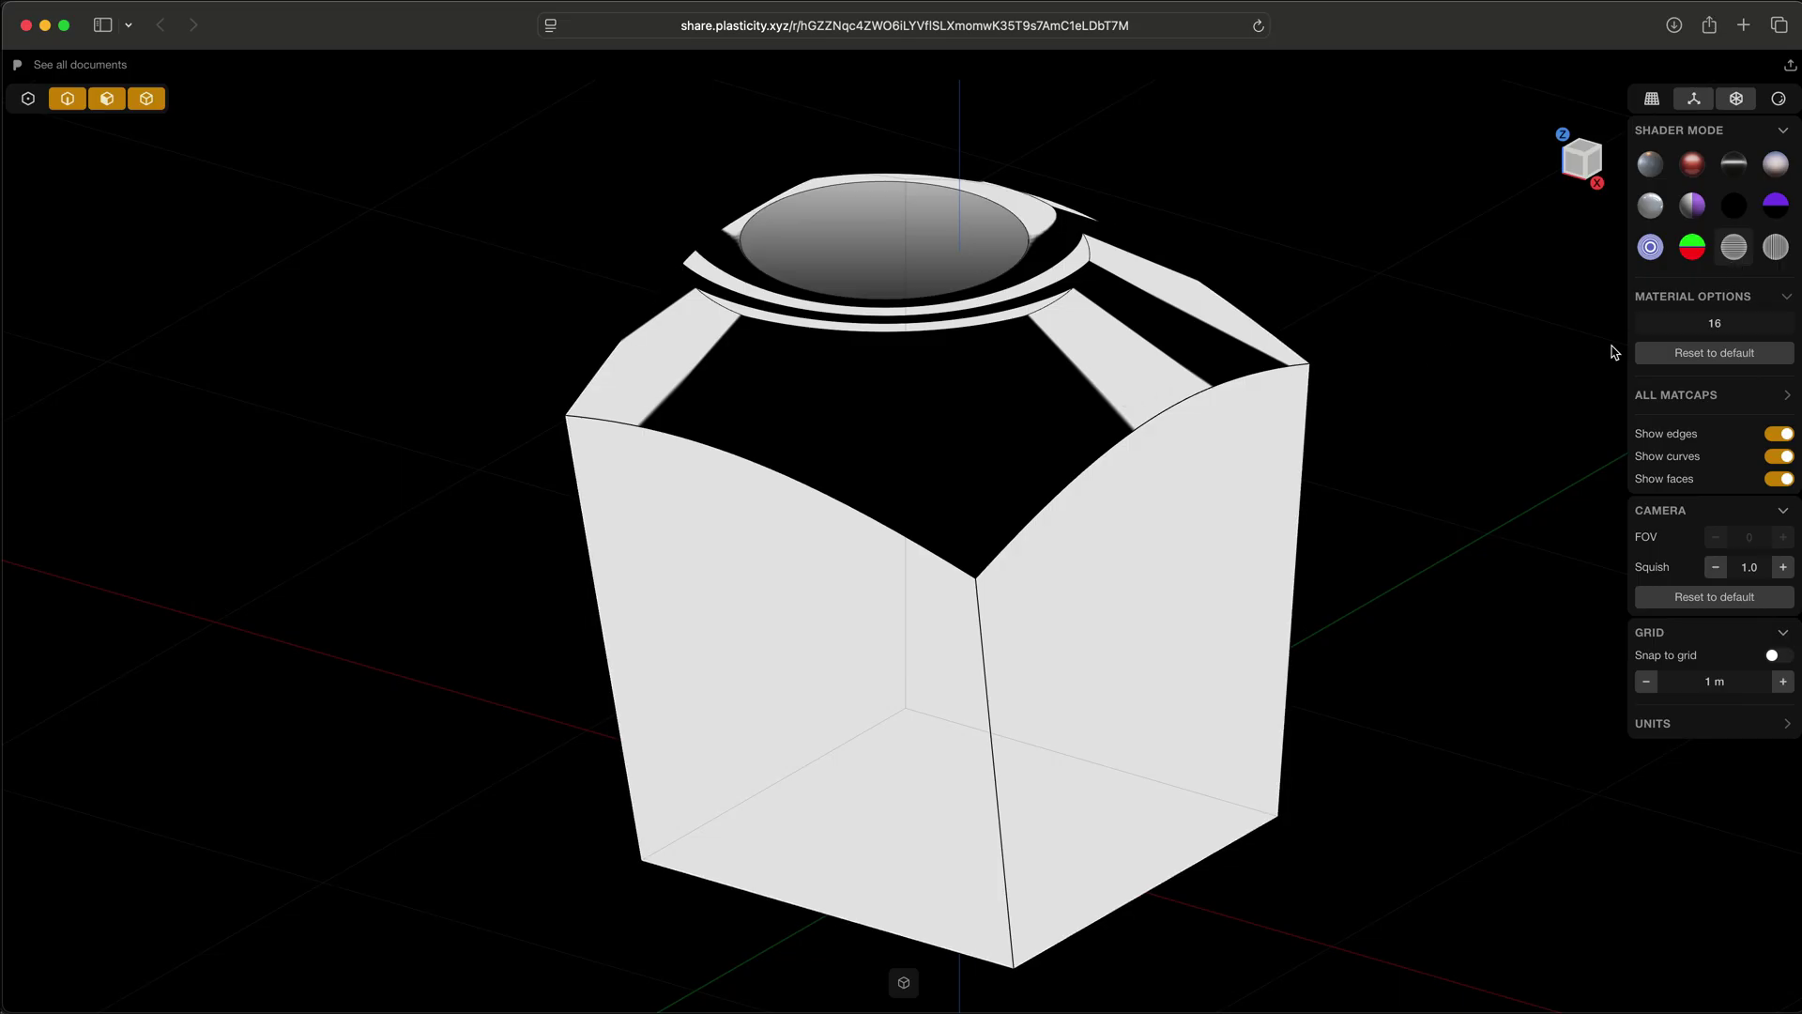
mouse_move(1732, 325)
left_mouse_down()
mouse_move(1757, 324)
mouse_move(1769, 365)
left_mouse_up()
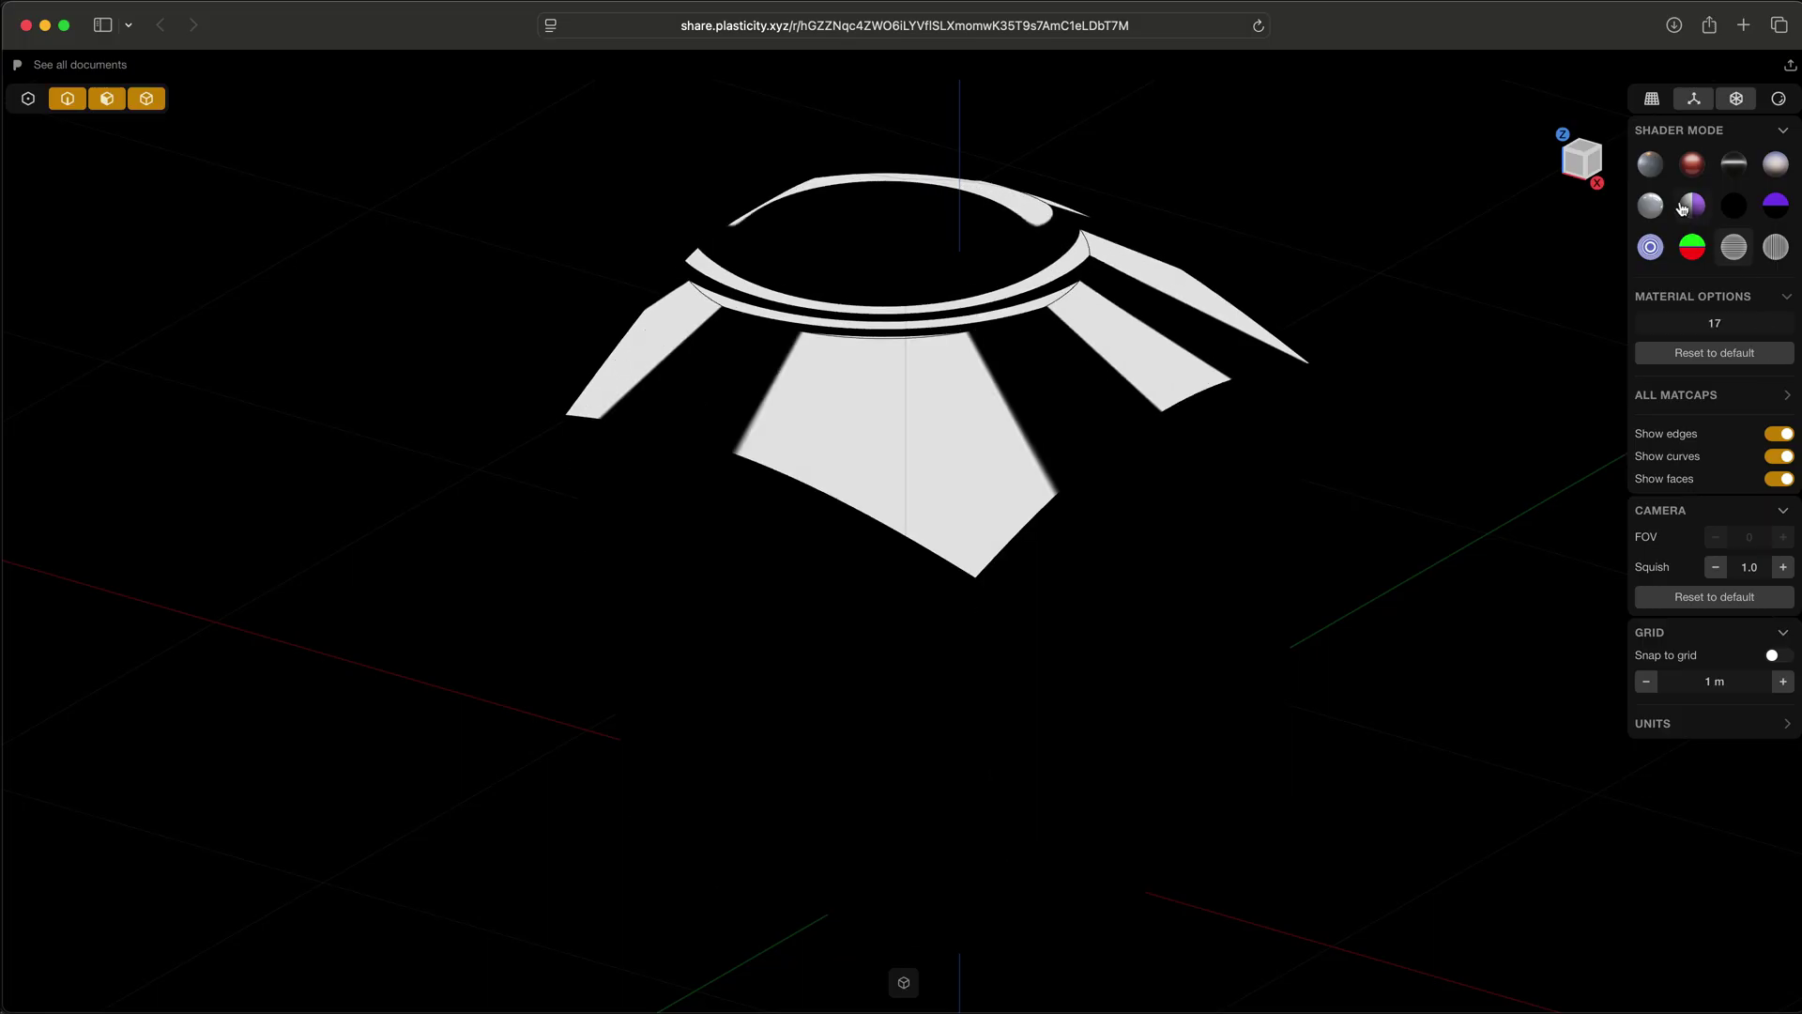
Preview the red-green shader and the X-axis contour-line shader on the solid, and restore the first matcap.
left_click(1700, 257)
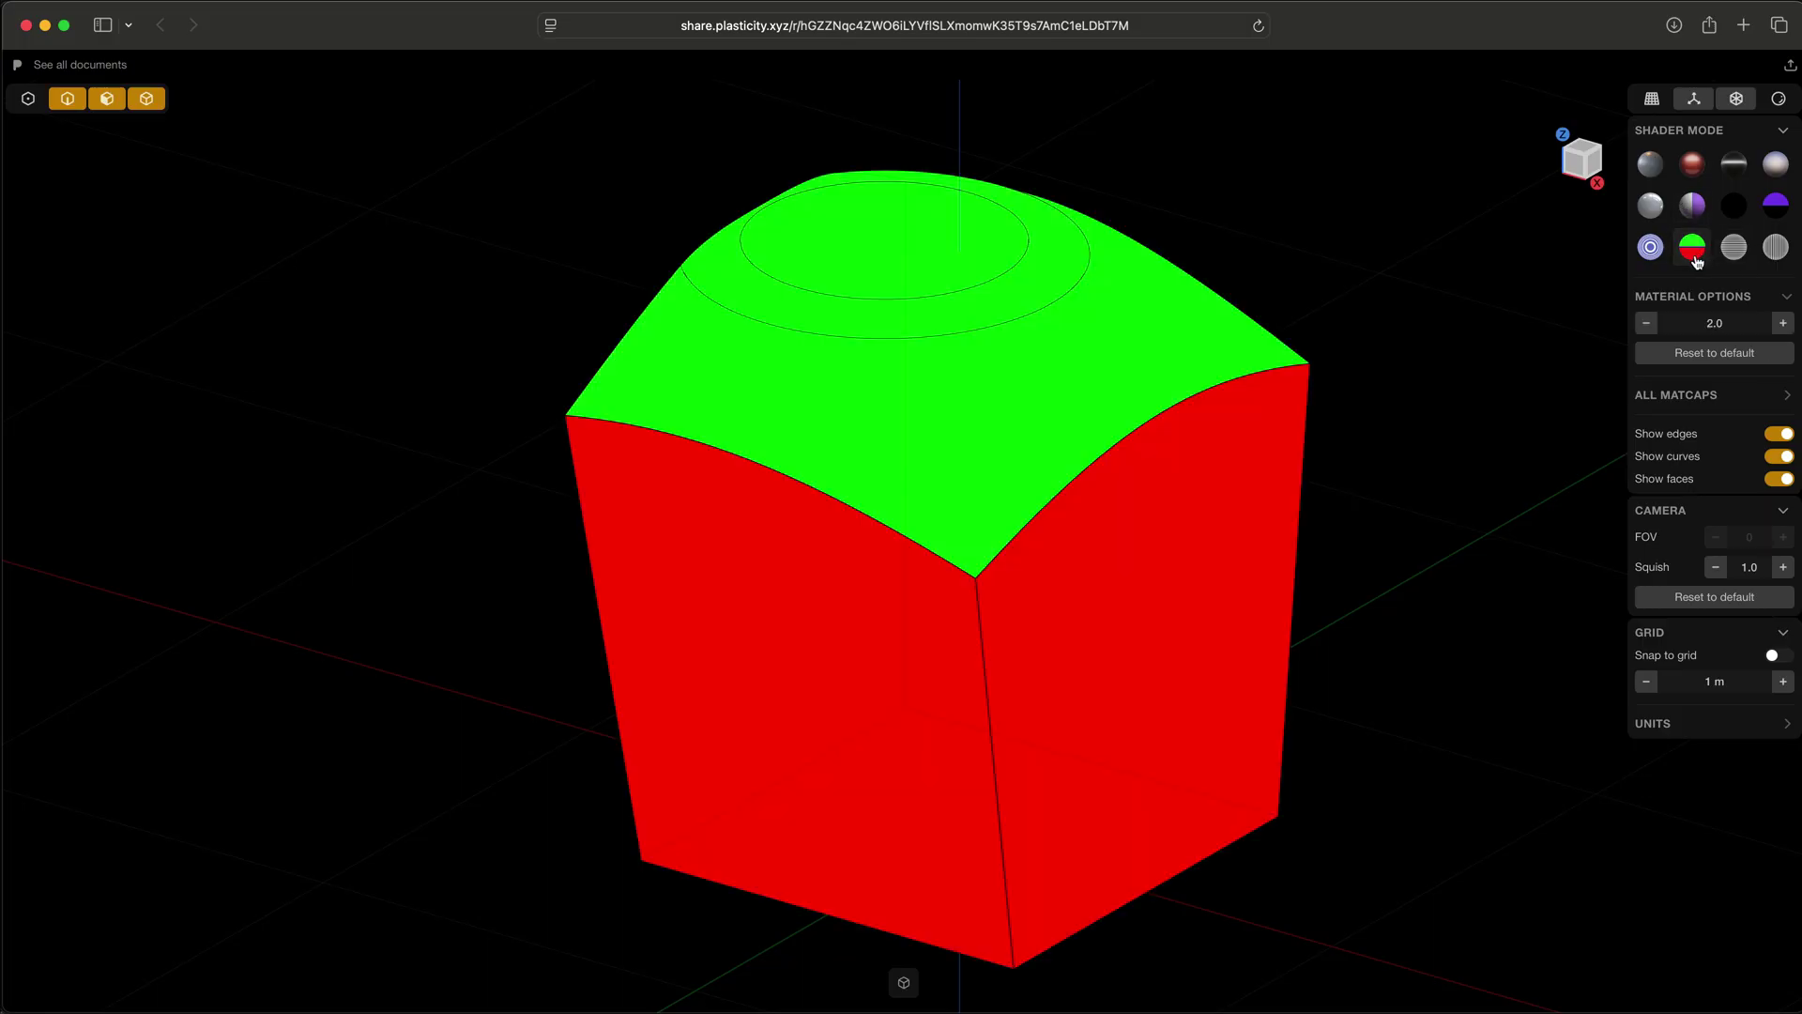
scroll(1697, 260, "down", 1)
left_click(1650, 251)
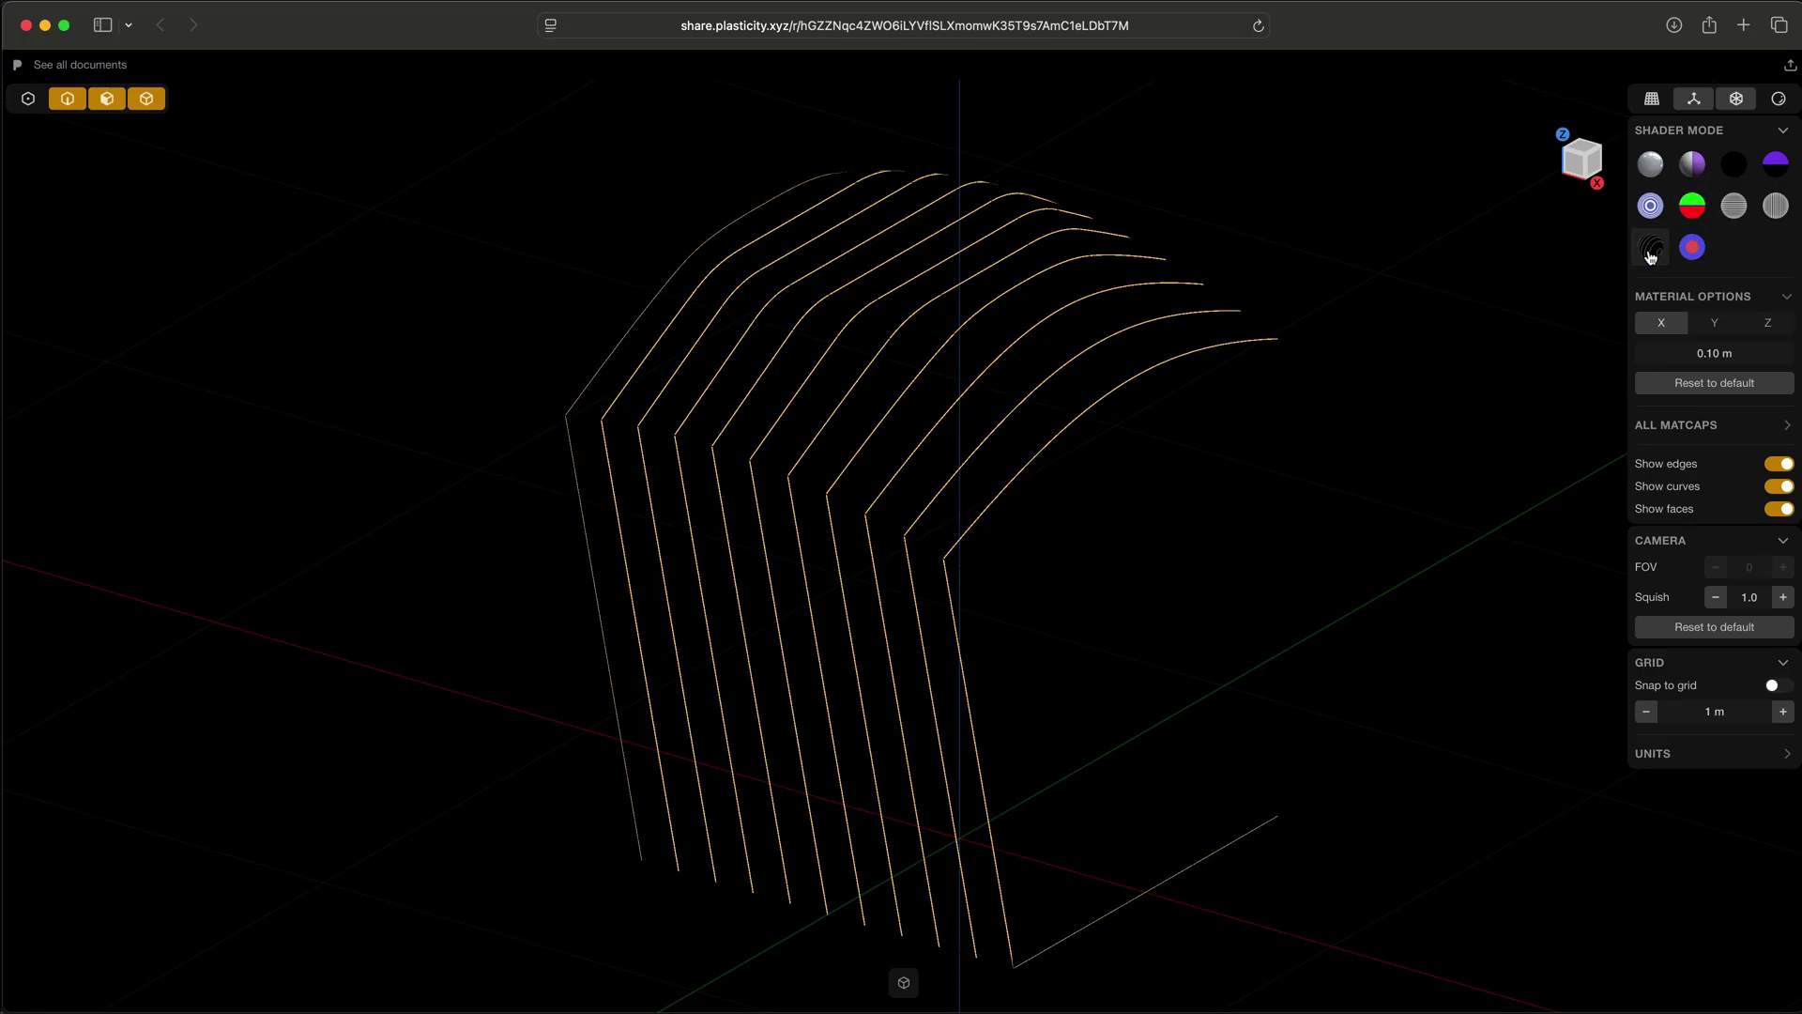
scroll(1468, 330, "up", 2)
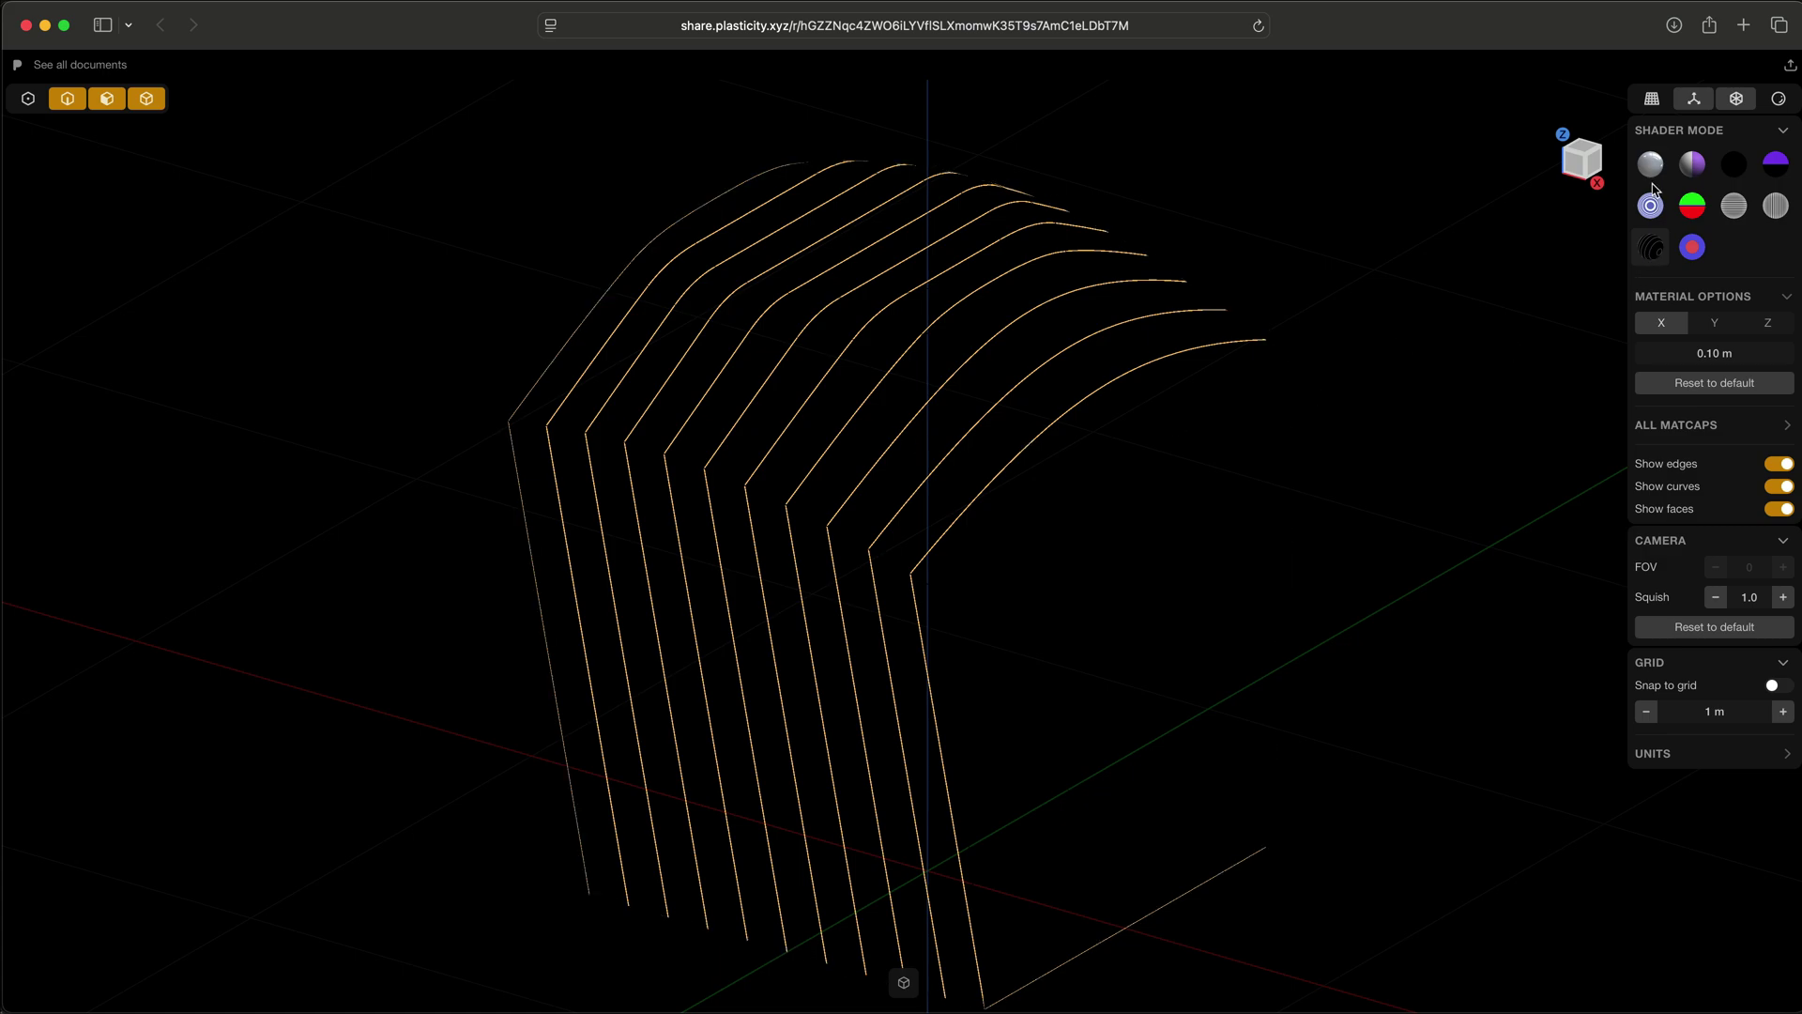
scroll(1686, 165, "up", 1)
left_click(1656, 171)
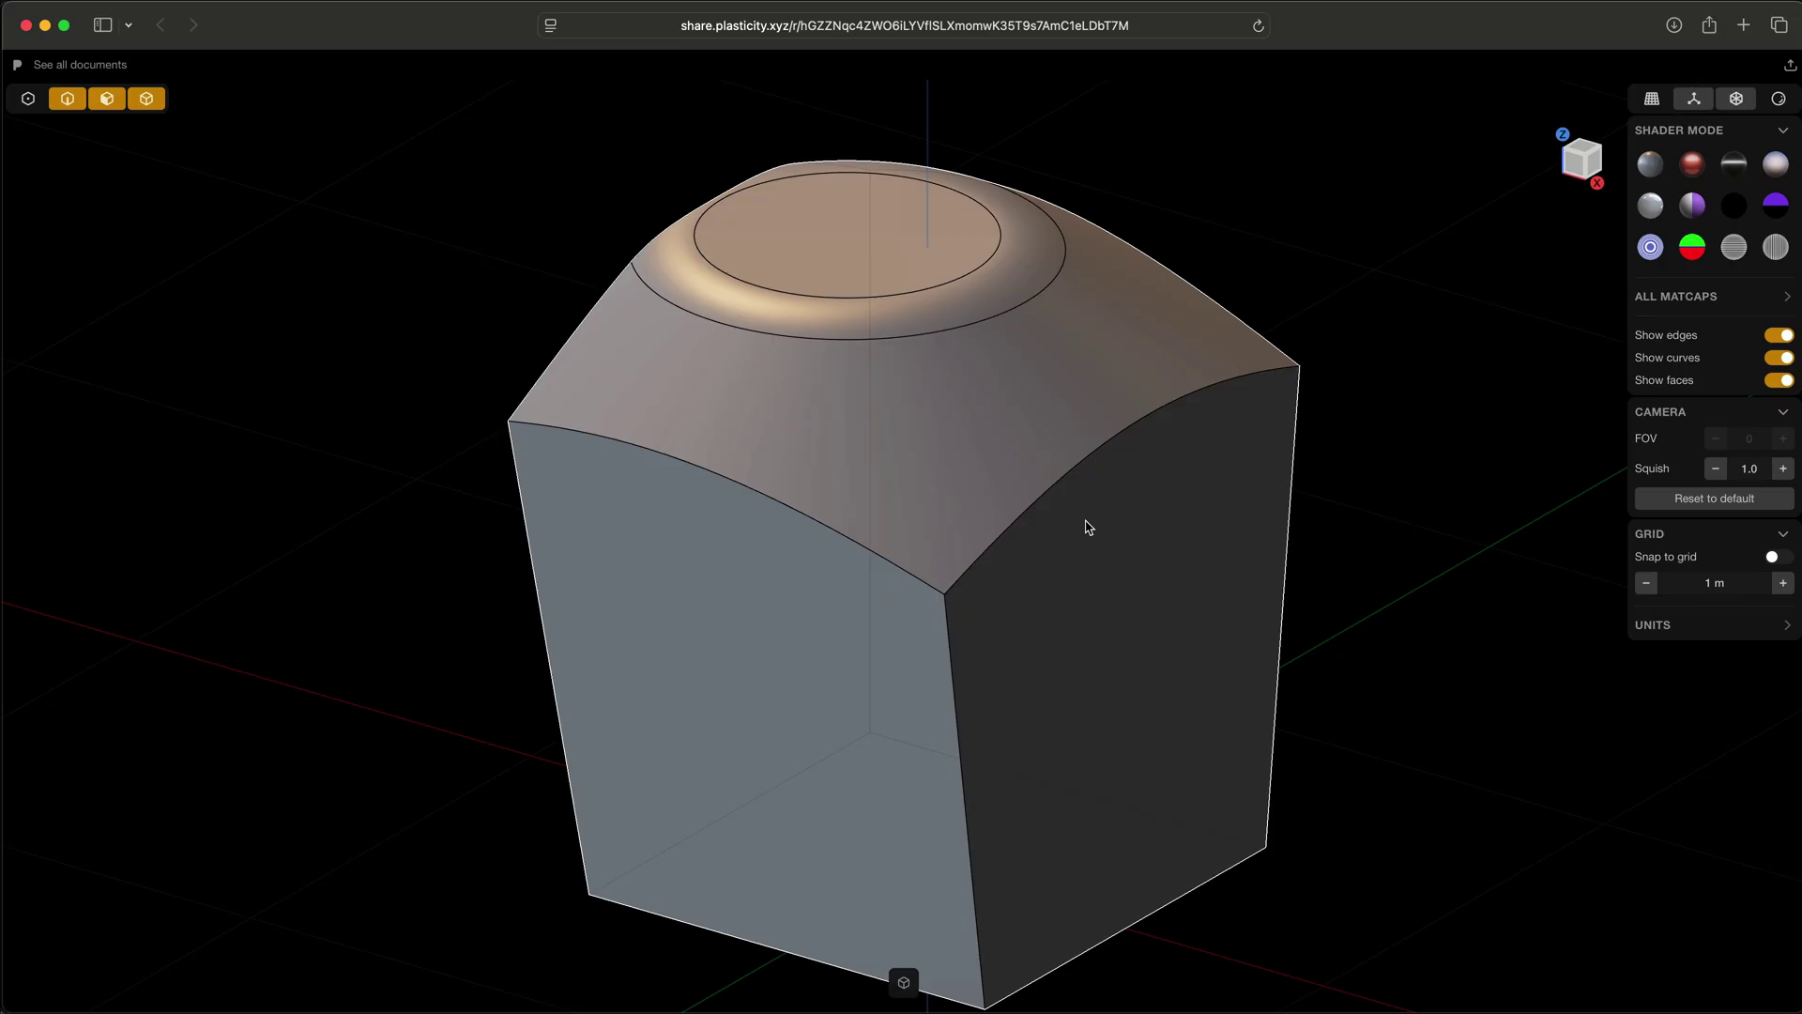
Examine the published solid from above, at a distance, fitted to the view and from a low side angle.
middle_click_drag(1087, 526, 1049, 589)
scroll(1047, 584, "down", 3)
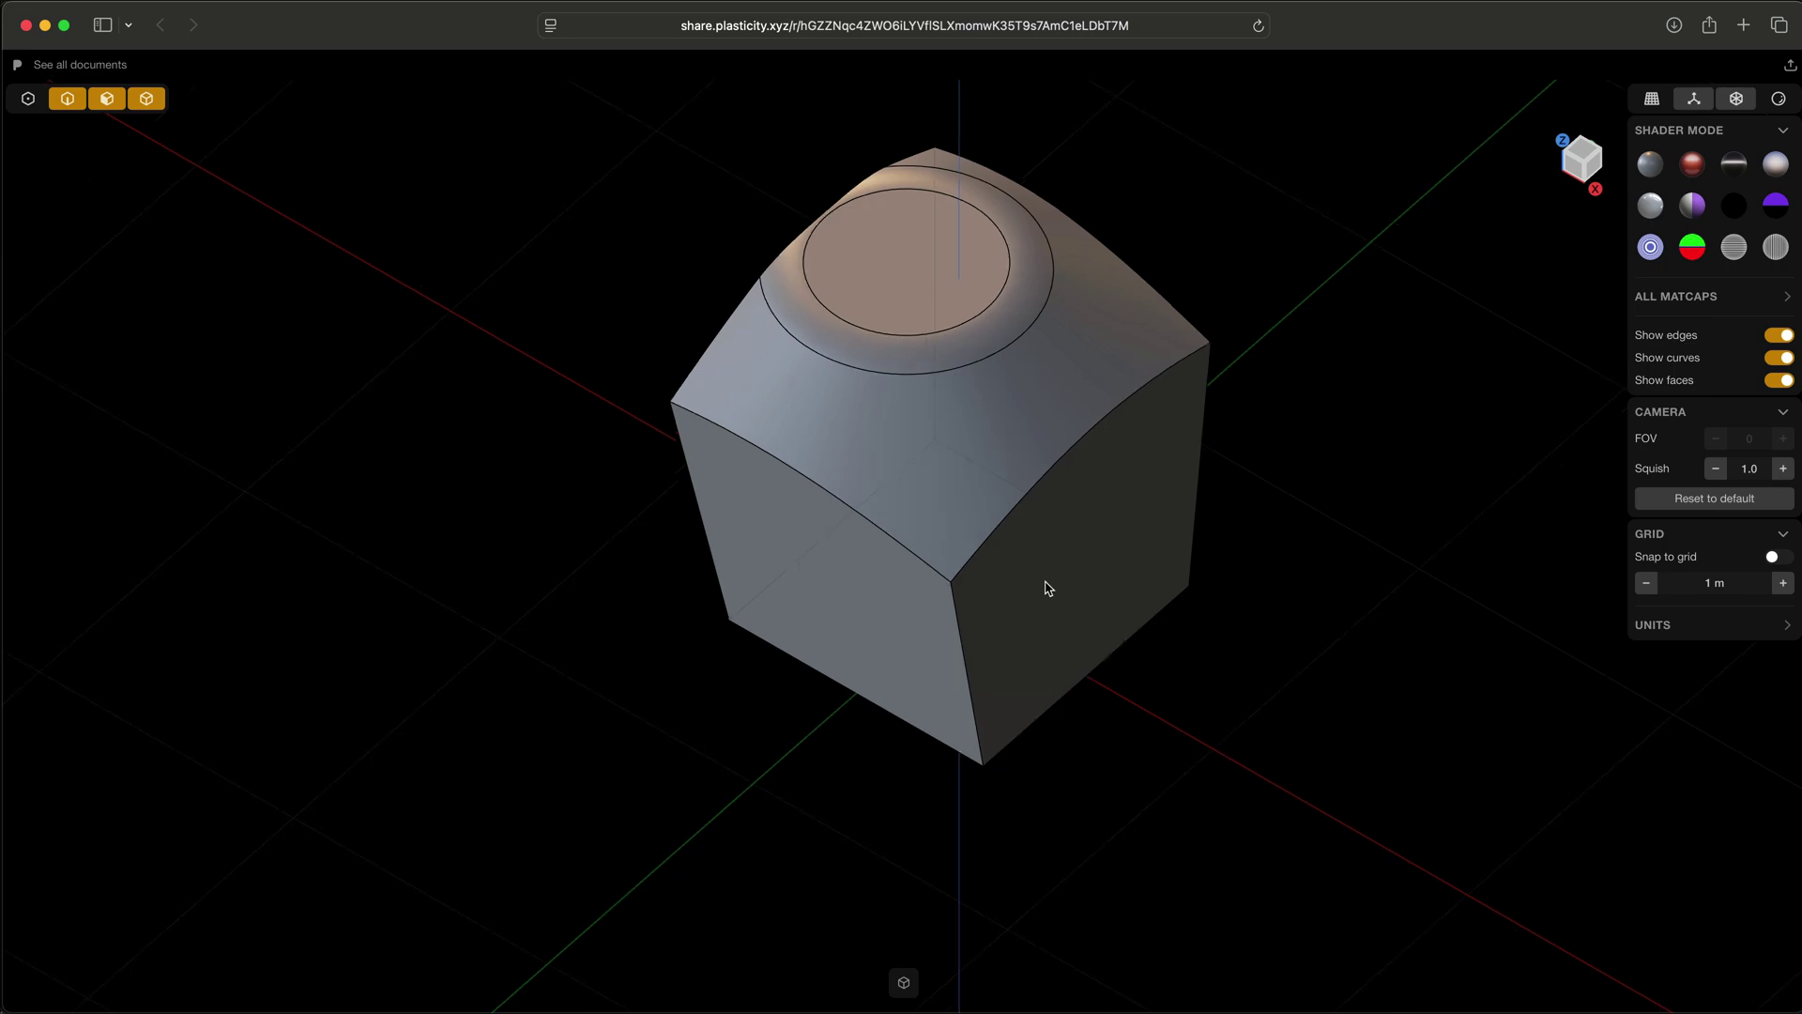
key("slash")
scroll(1139, 590, "down", 10)
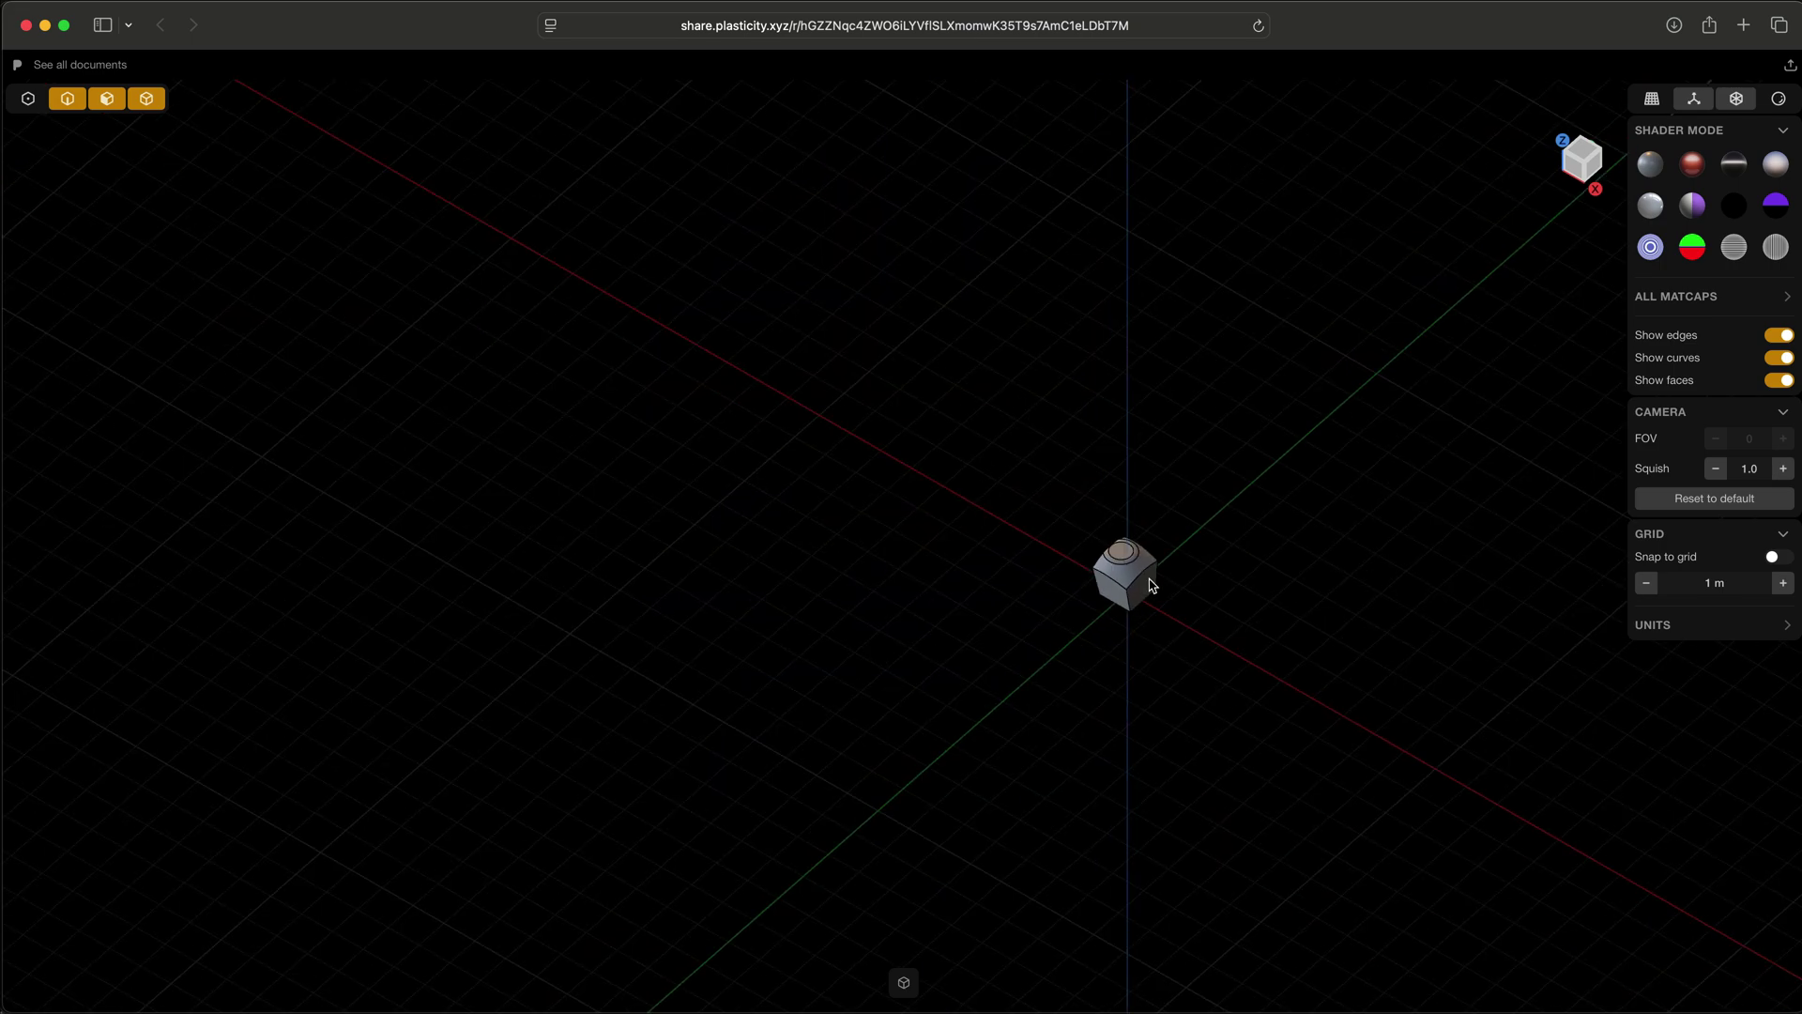
key("slash")
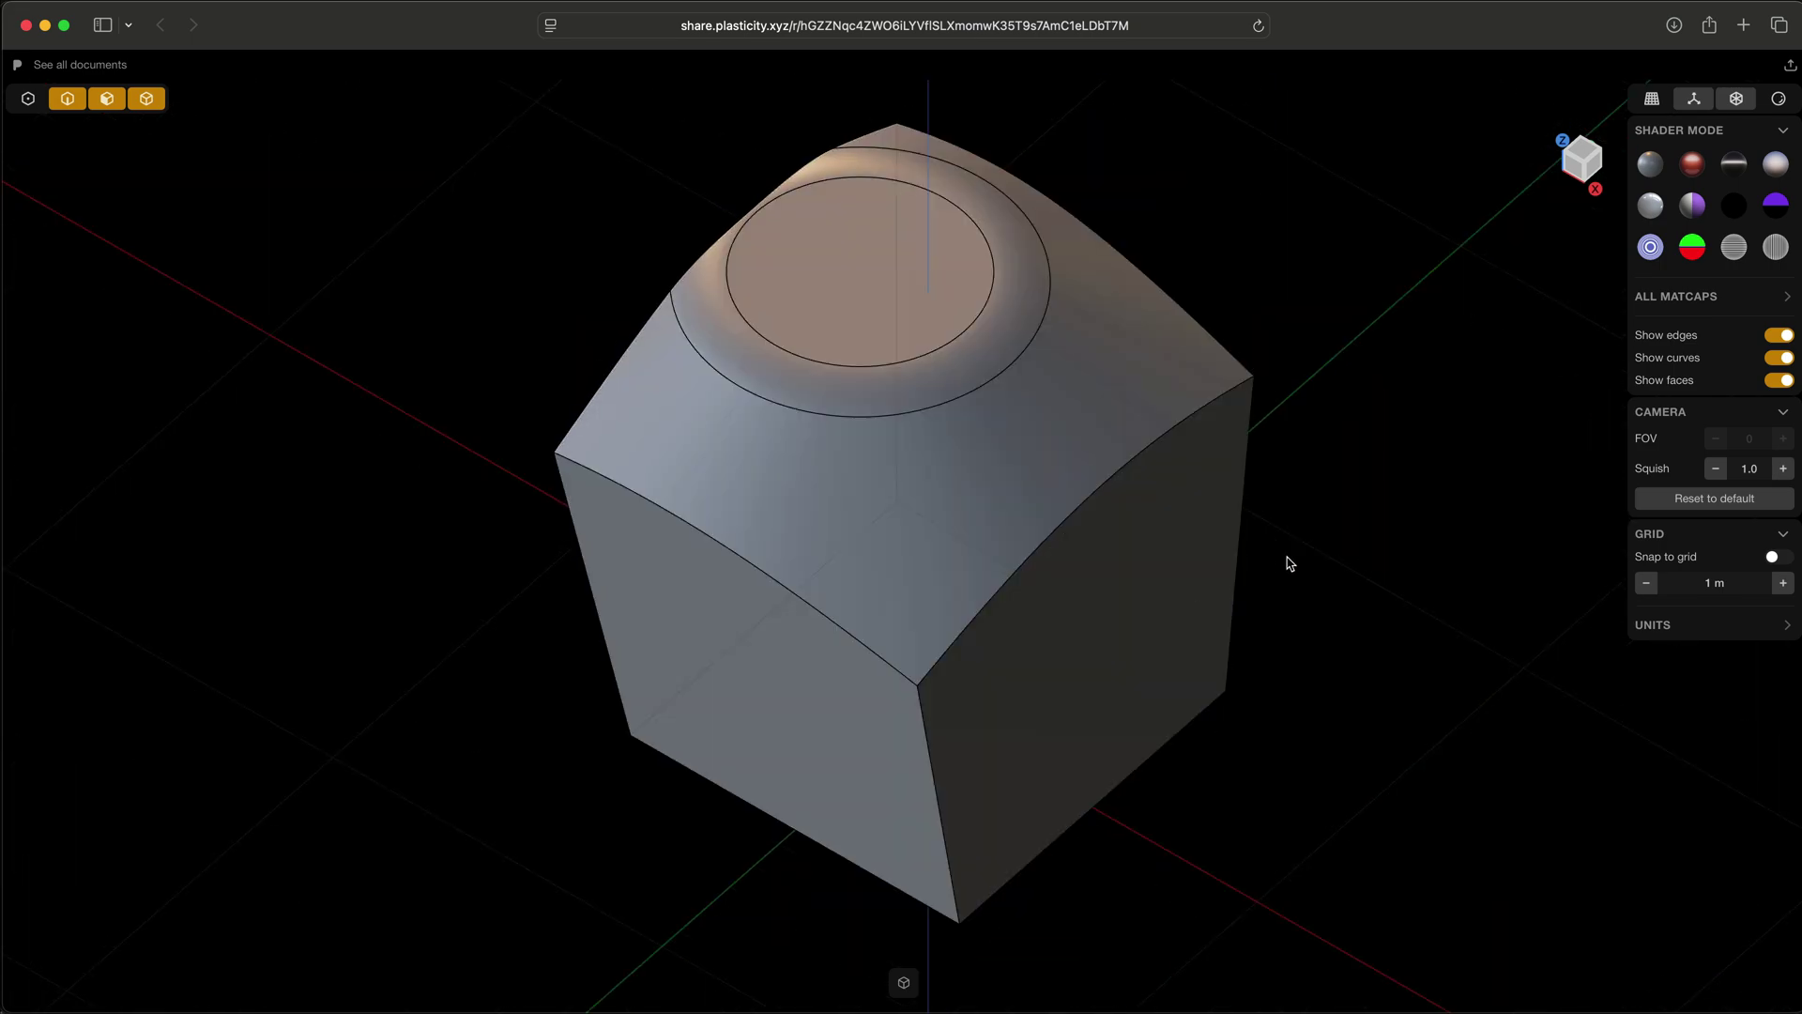
left_click(1570, 174)
middle_click_drag(1423, 322, 916, 558)
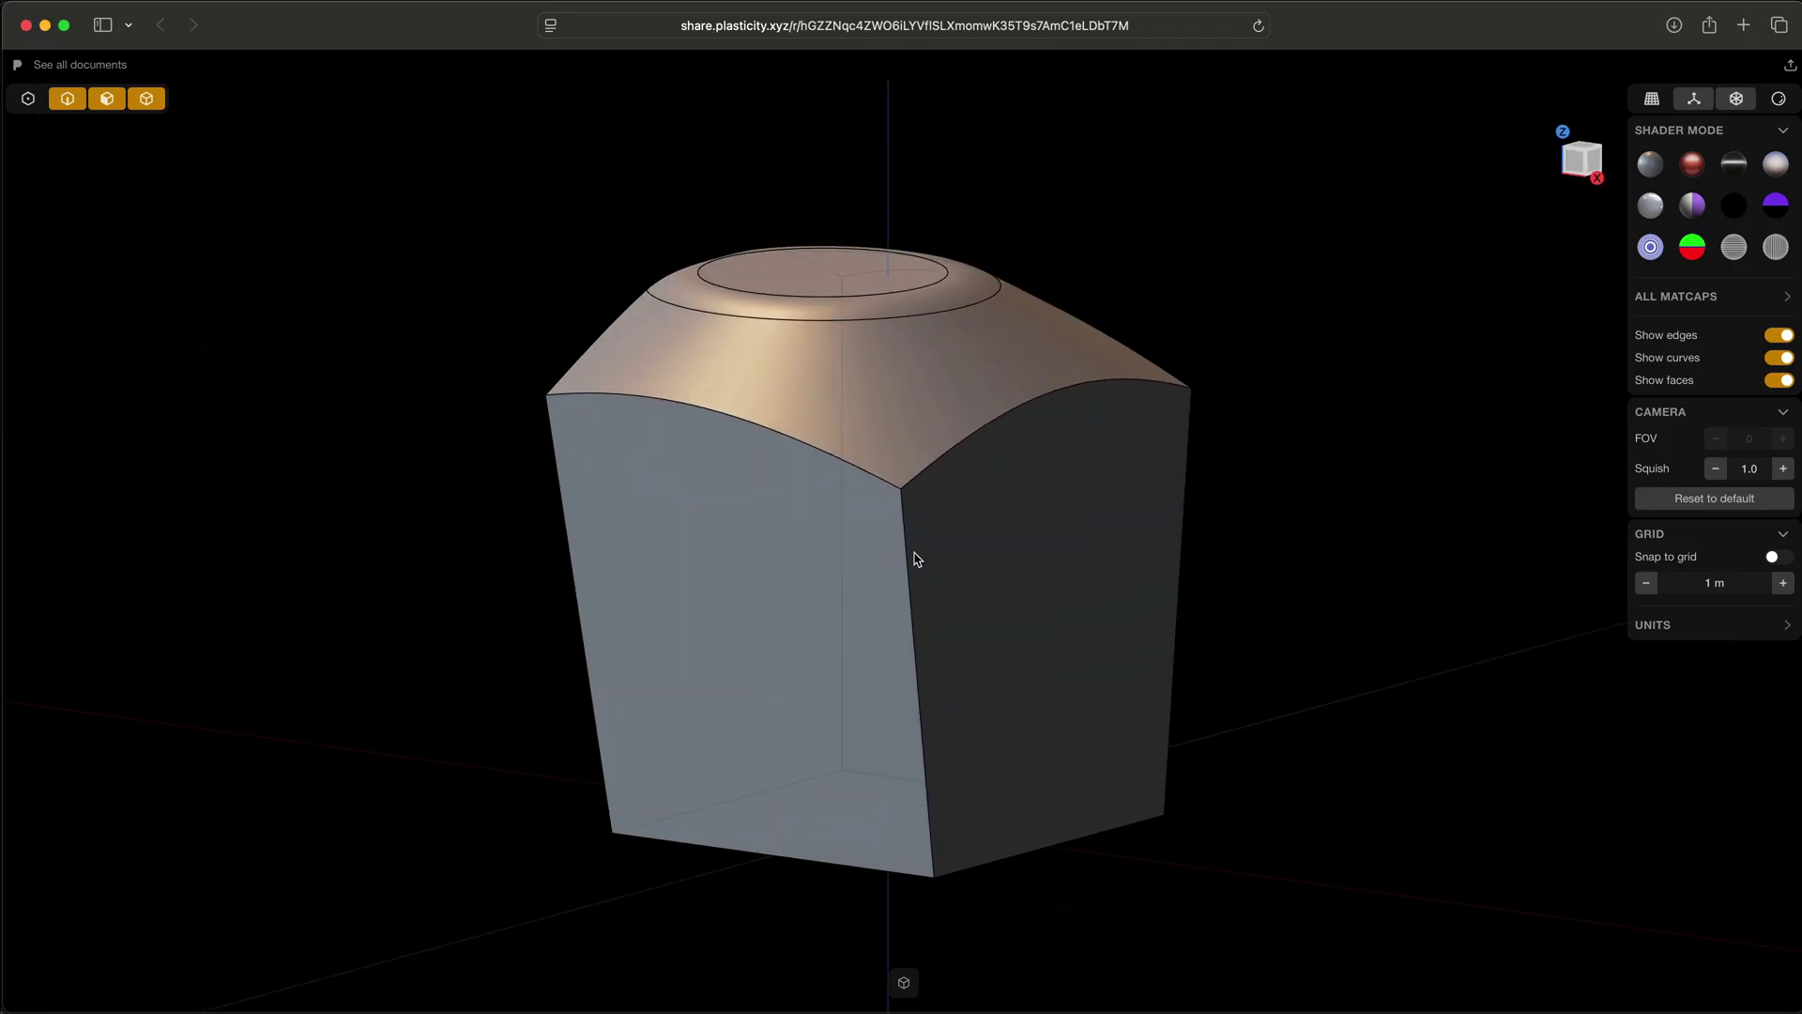